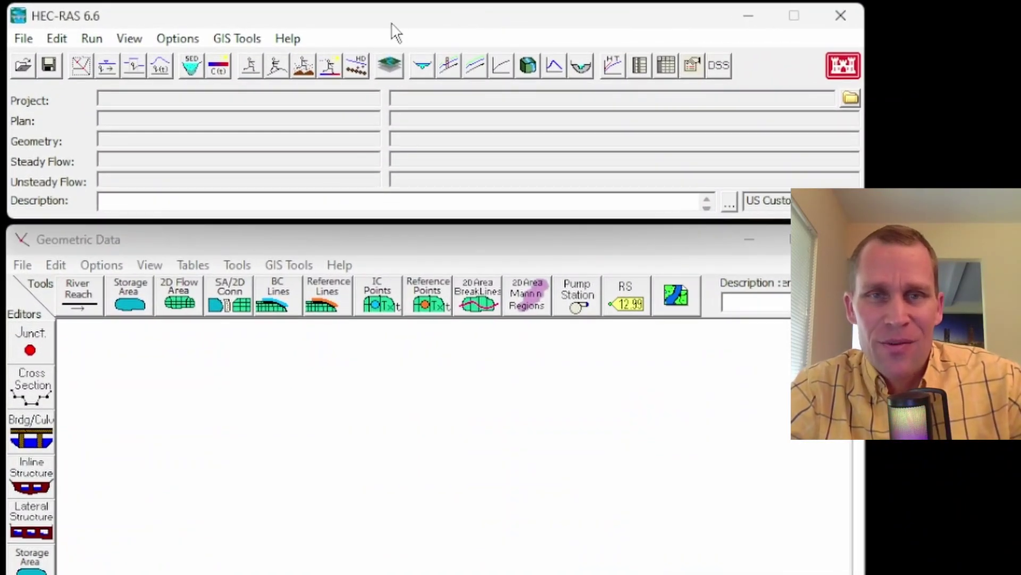
Start a new project and select C:\D\HEC\RAS\Exercises\32 - 2D Bridge\project as its folder
click(23, 39)
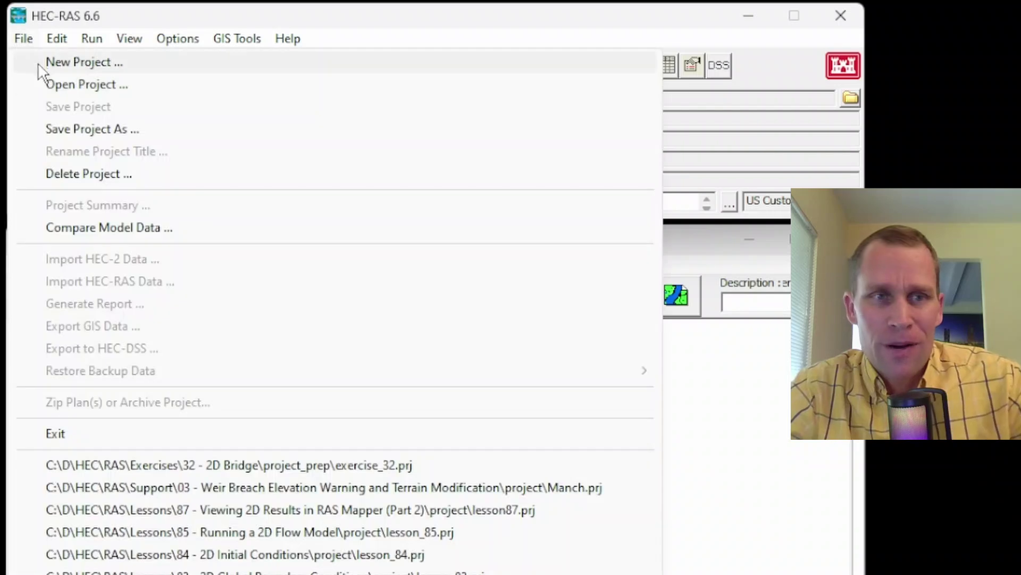
click(46, 62)
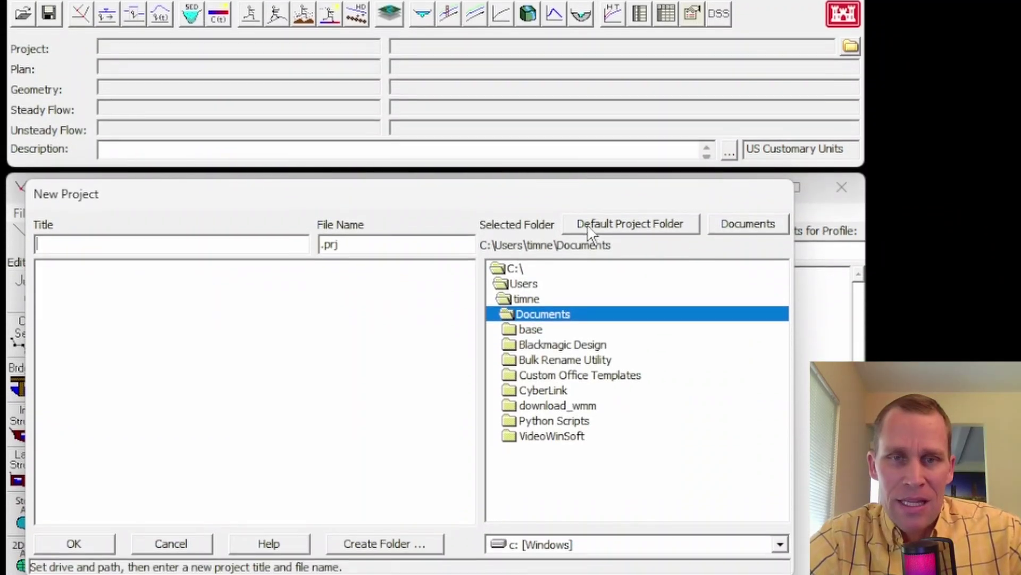
click(594, 249)
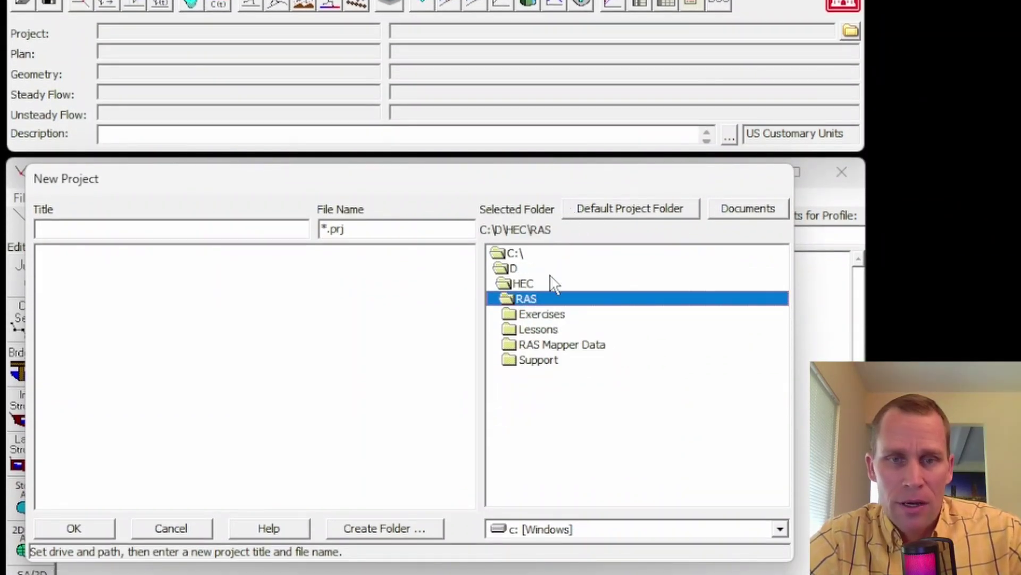
click(547, 314)
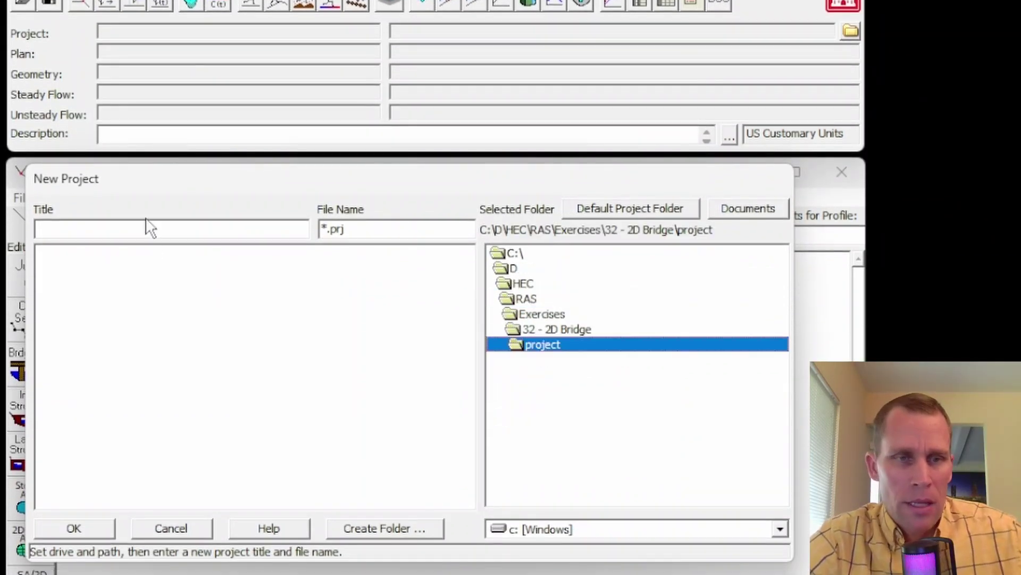
Title the new project exercise_32 and create it in the selected folder
click(144, 228)
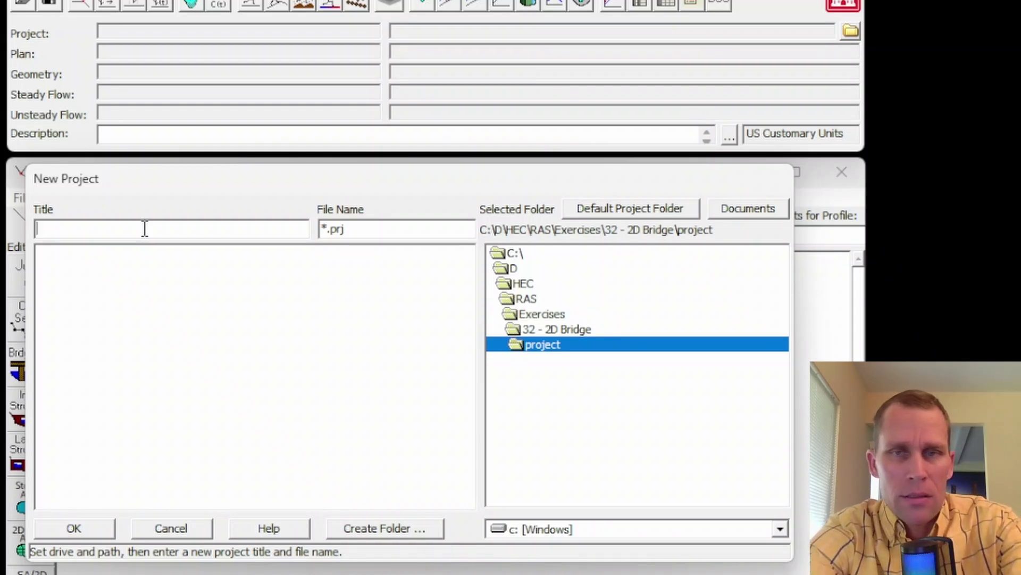
text(exercis)
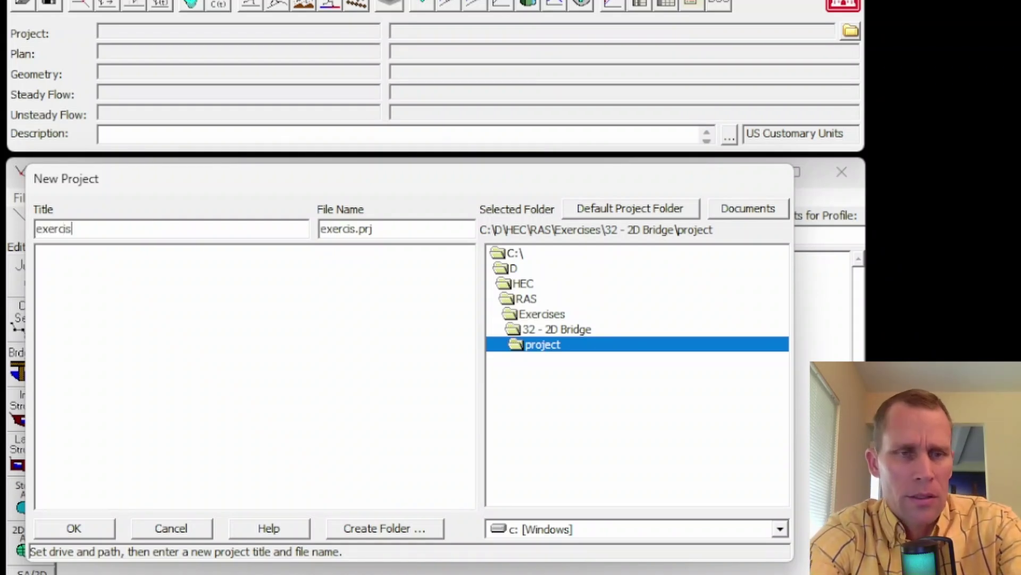
text(e_32)
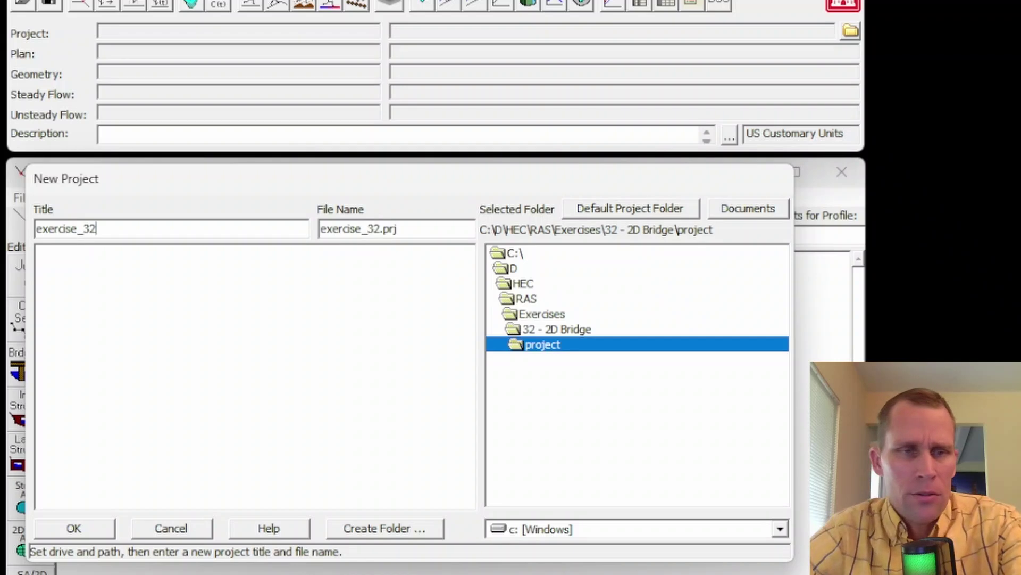
click(51, 531)
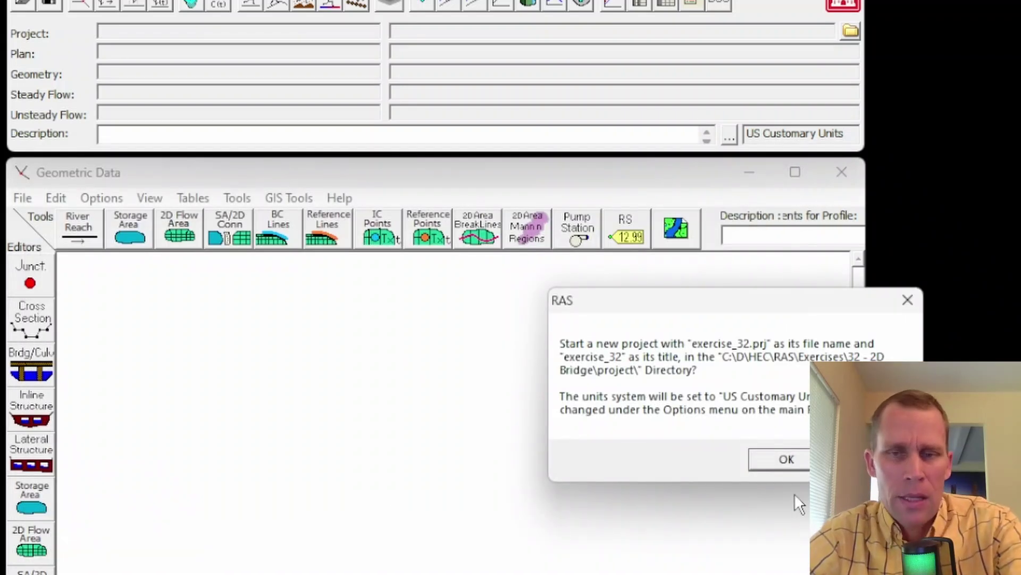
click(781, 458)
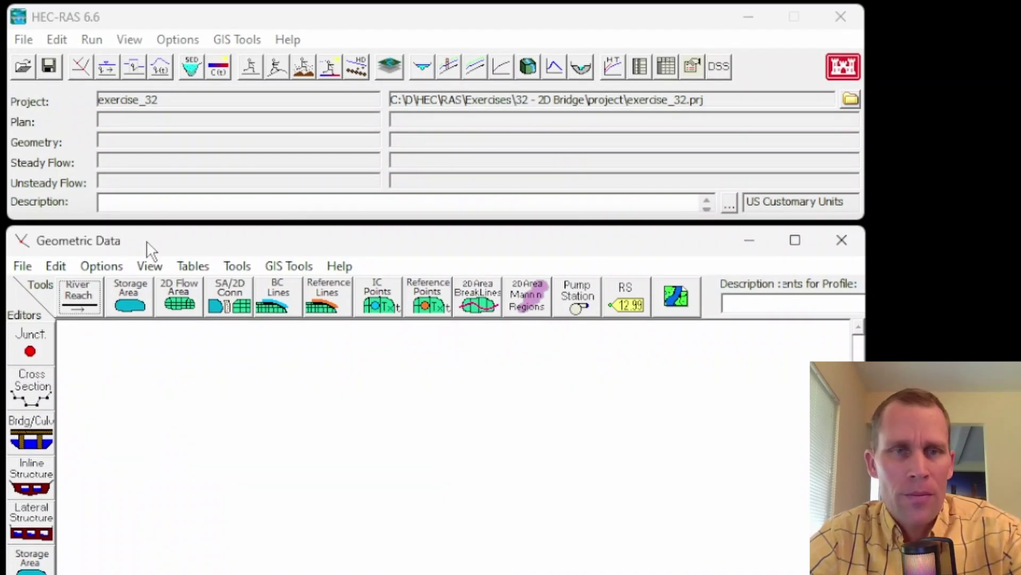
Open RAS Mapper for the project and make its window slightly narrower
click(123, 39)
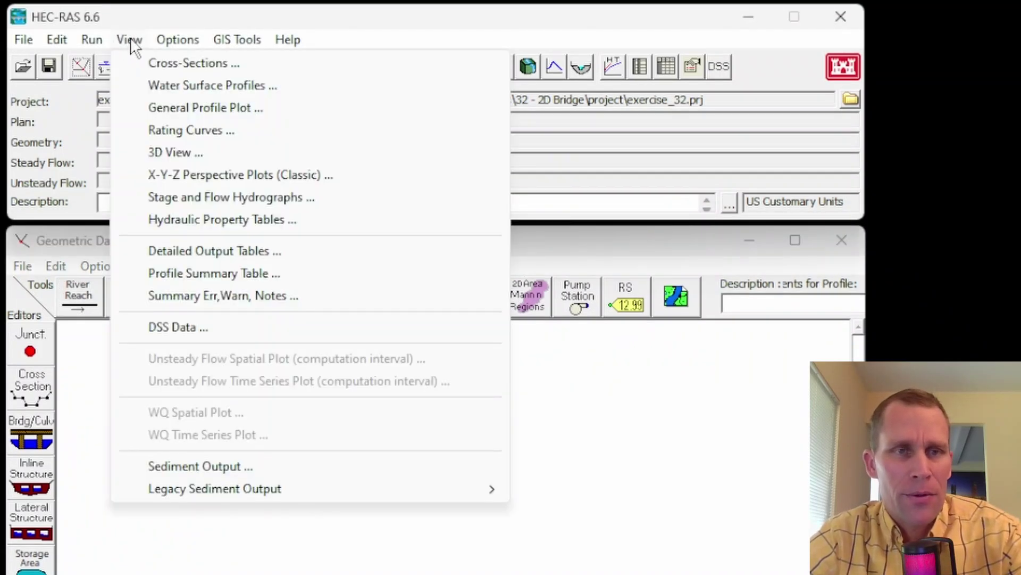
click(230, 37)
click(230, 35)
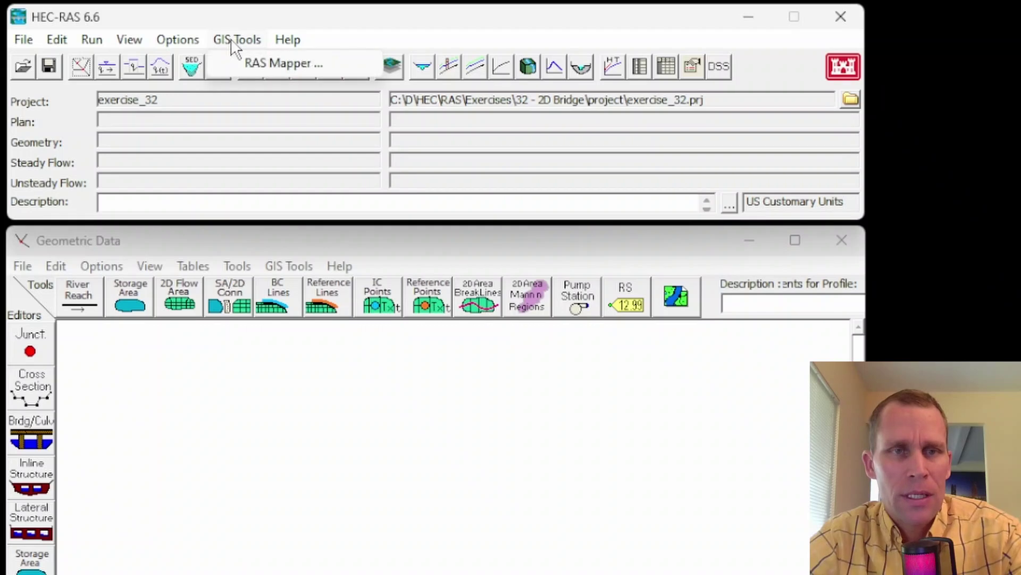
click(242, 61)
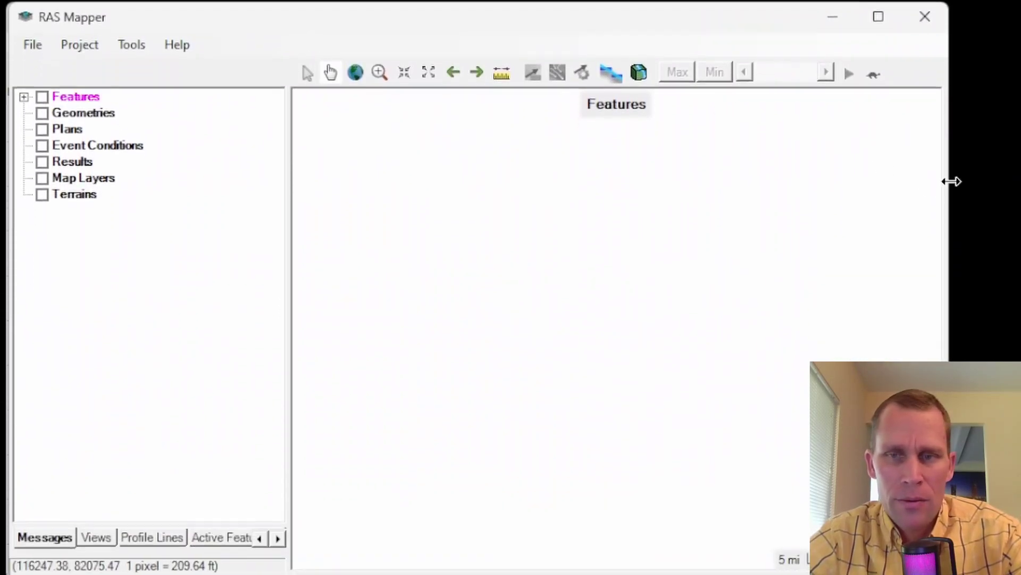
drag(950, 180, 869, 175)
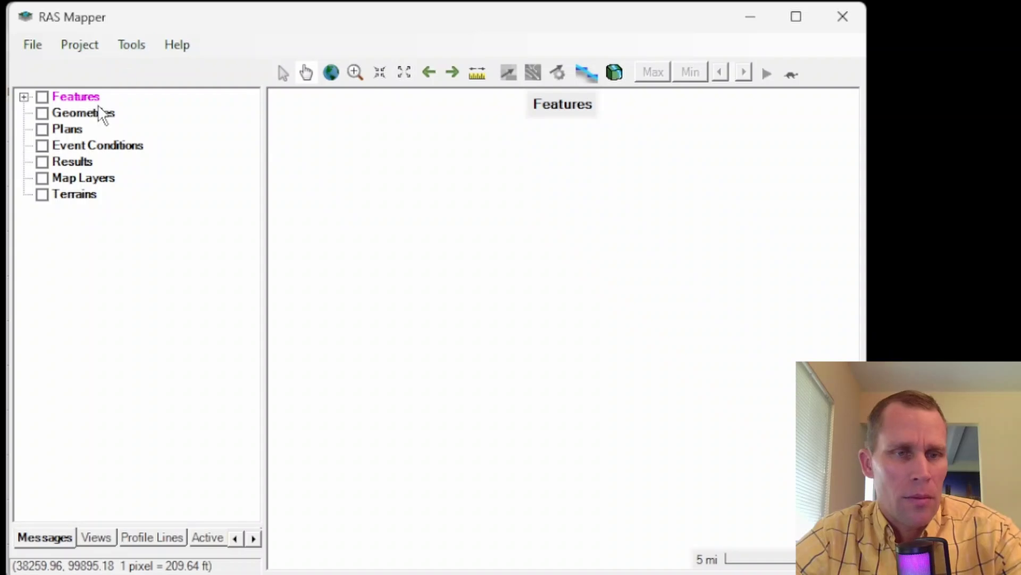
Create a new geometry named base and dismiss the layer associations without changing them
right_click(72, 114)
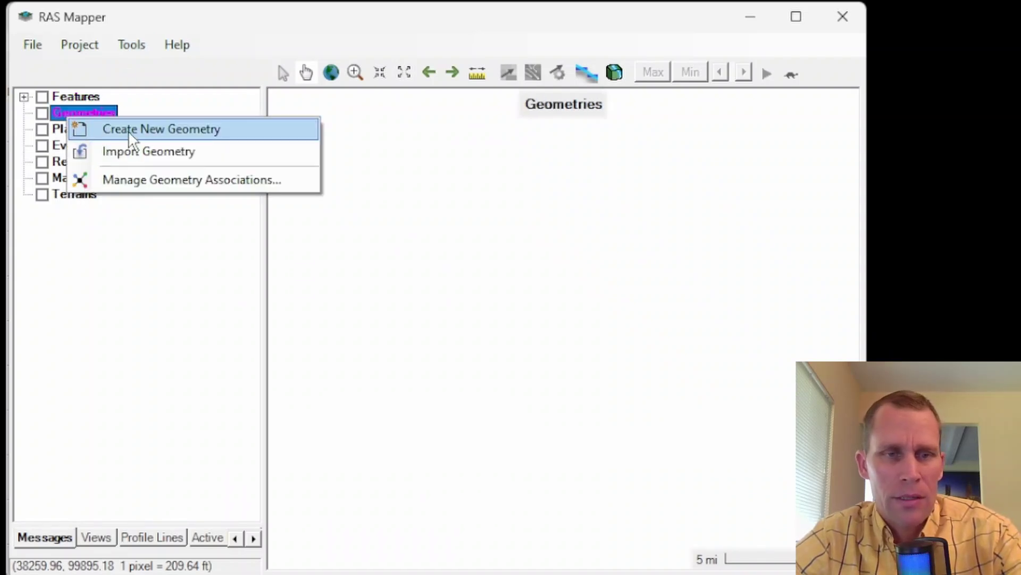
click(129, 131)
text(base)
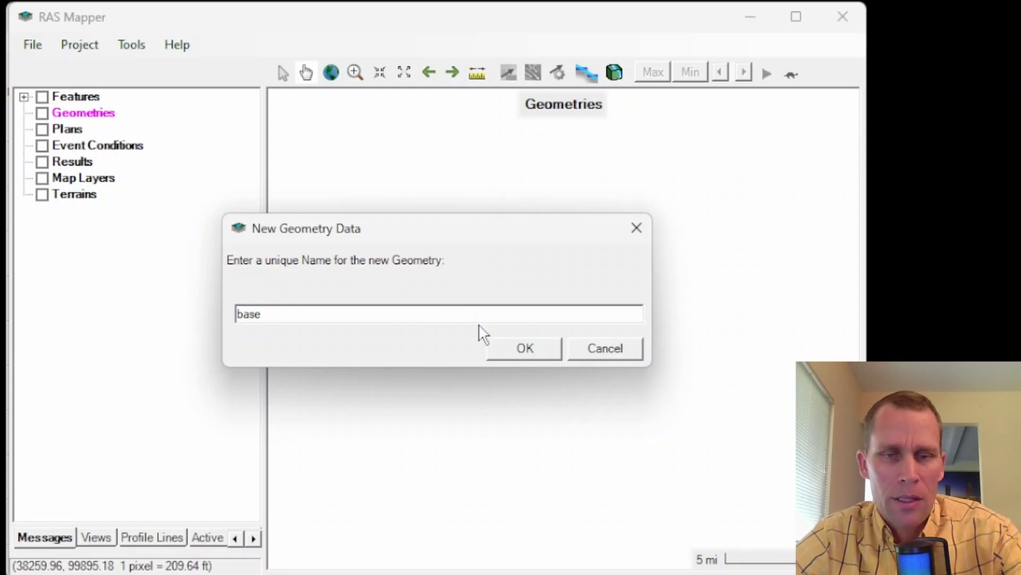
click(525, 347)
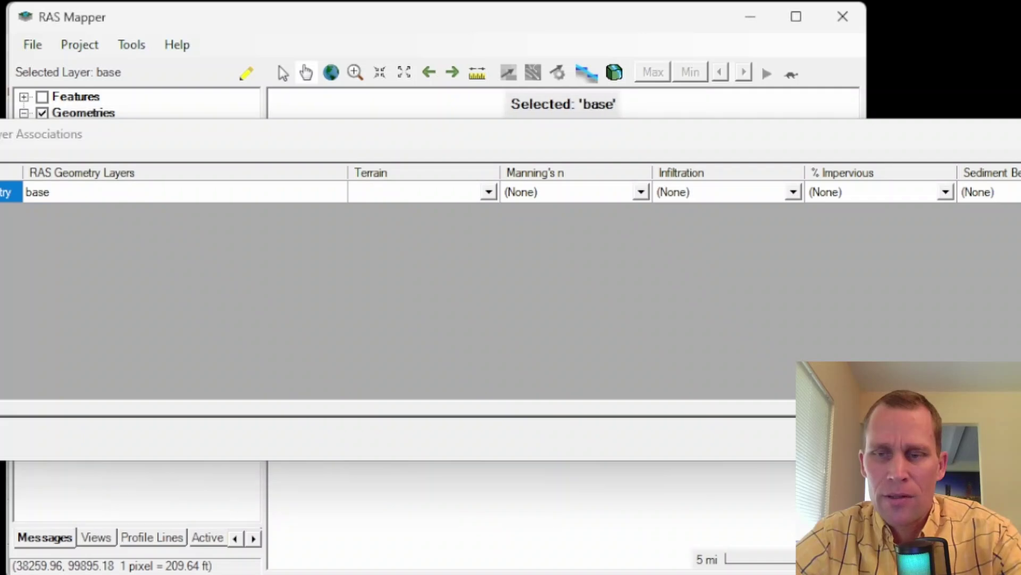
key(Escape)
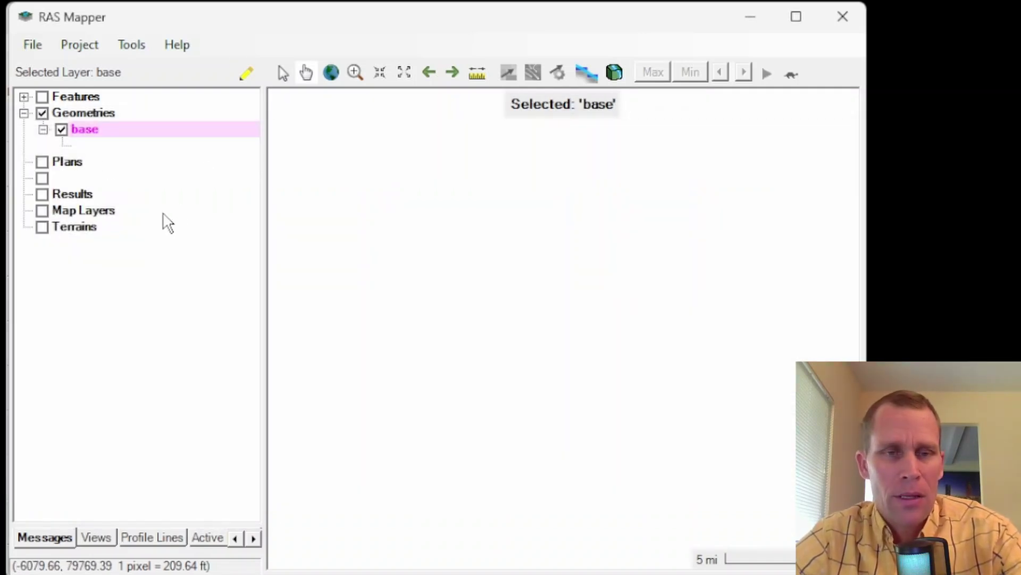
Load NAD83_CA_state_plane_nor_est.prj from the RAS Mapper Data projection files folder as the project's coordinate reference system
click(100, 51)
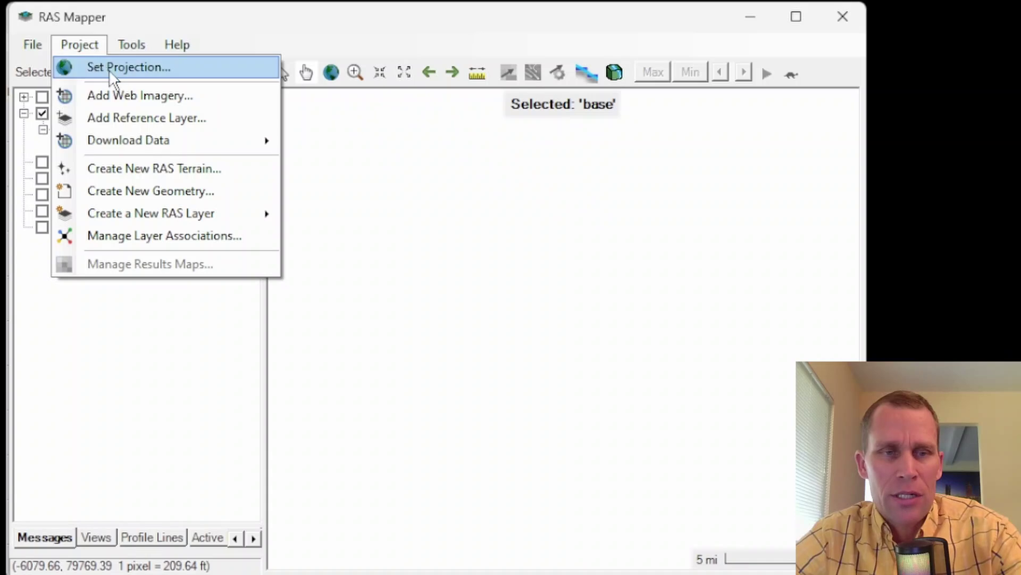
click(107, 66)
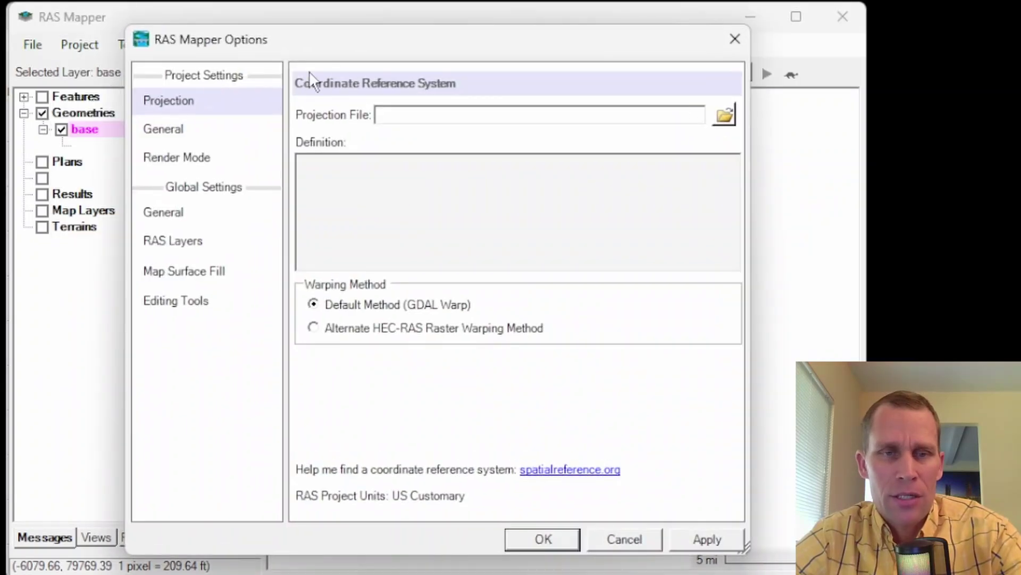
drag(380, 51, 356, 29)
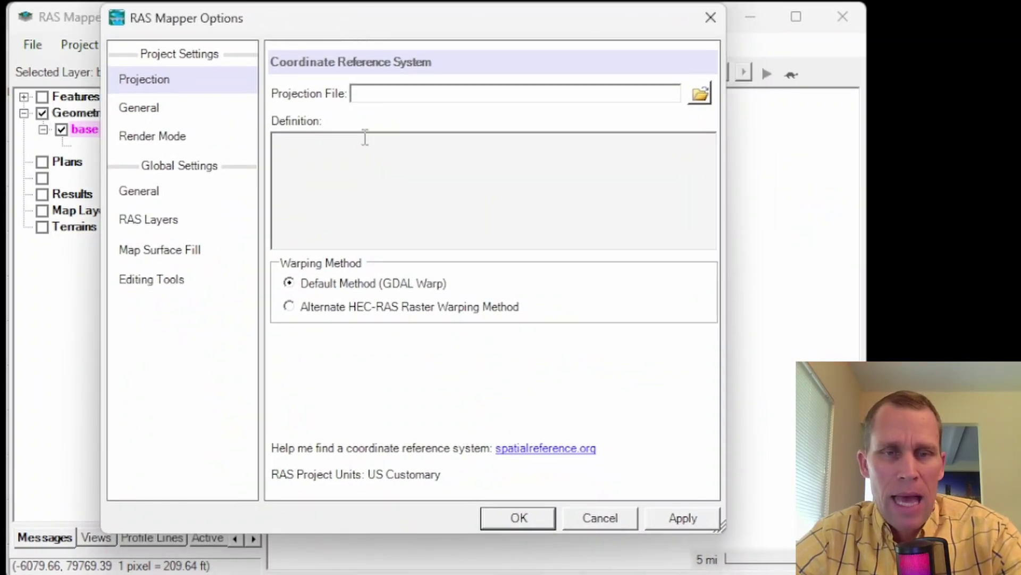
click(700, 95)
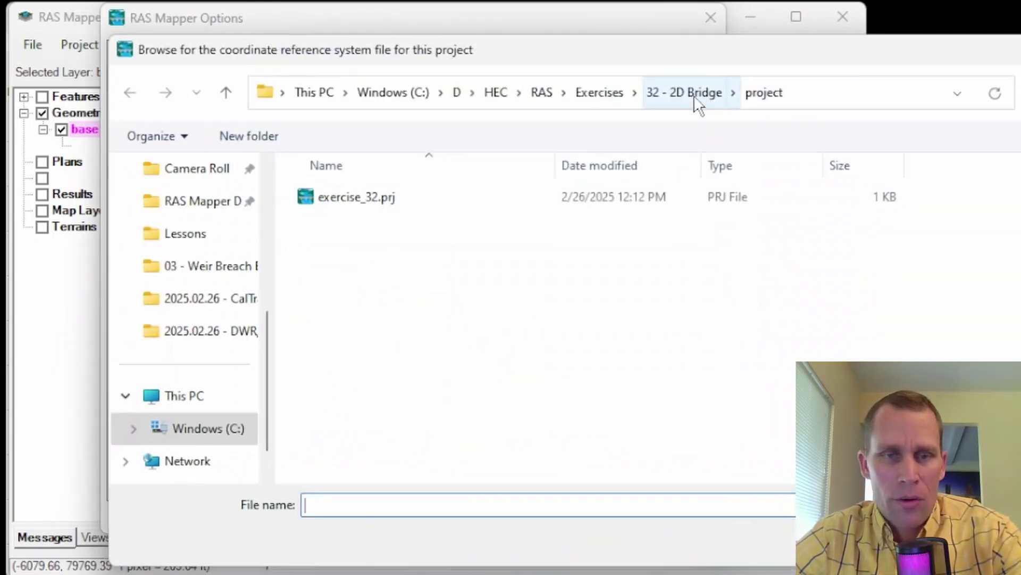
click(226, 205)
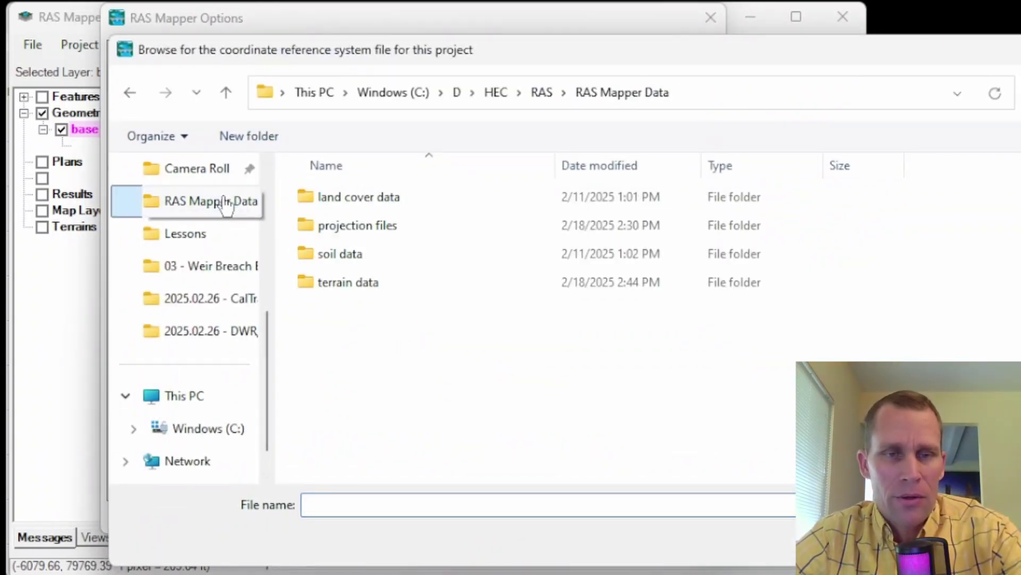
double_click(356, 229)
click(362, 226)
click(806, 532)
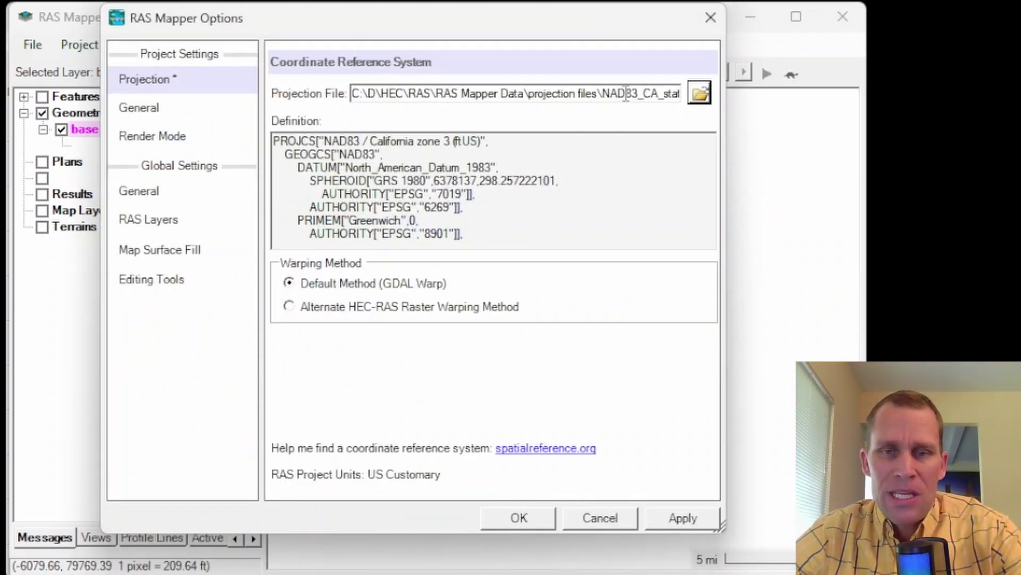
Check the full projection file name and the spatialreference.org link, and apply the projection settings
drag(627, 94, 705, 89)
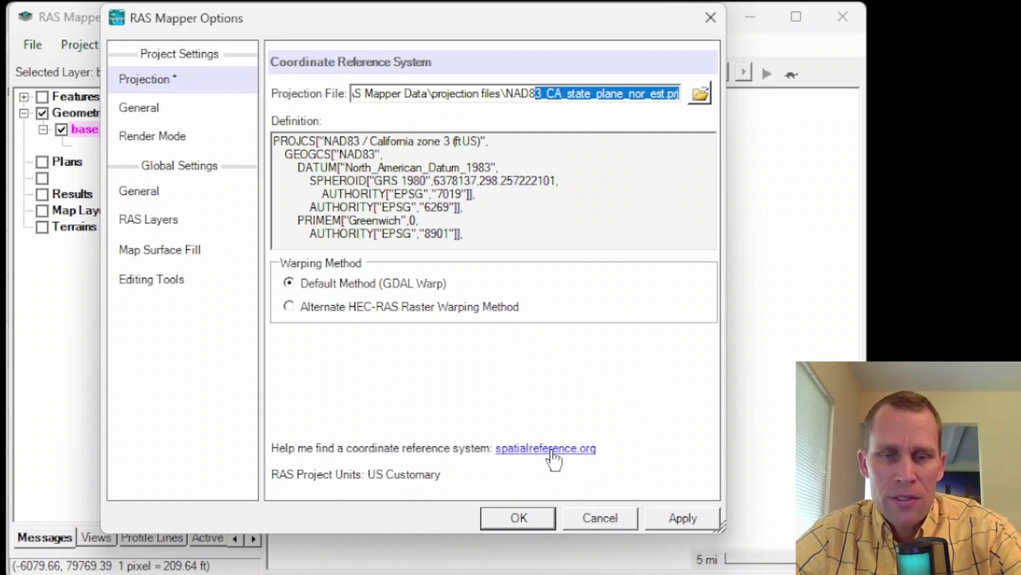
click(552, 450)
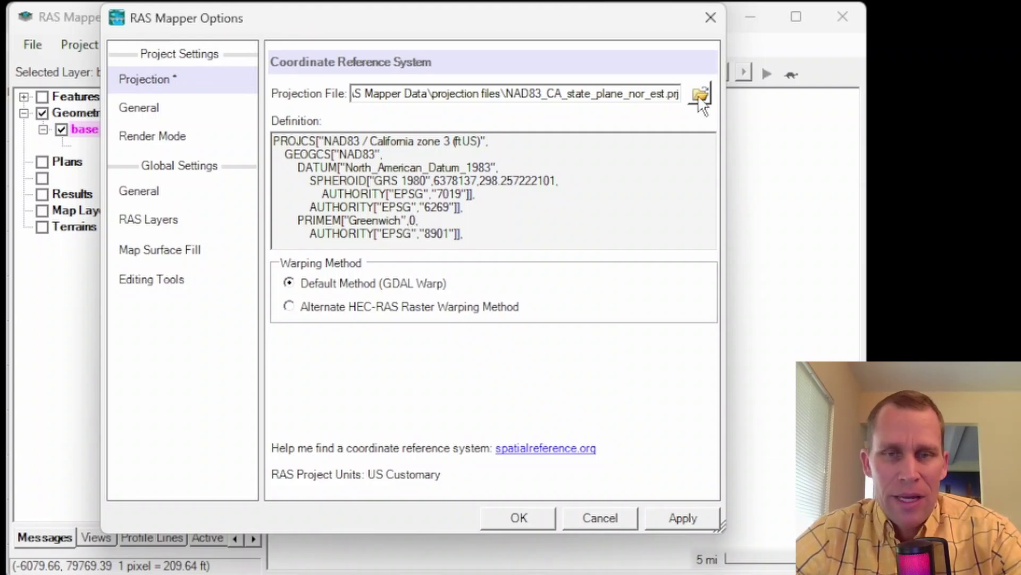
click(667, 519)
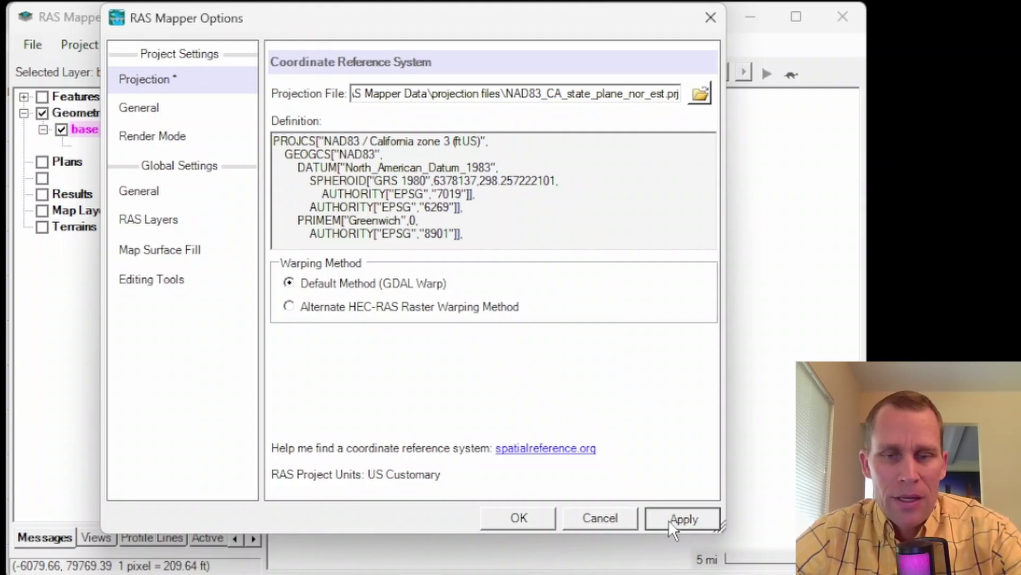
click(519, 517)
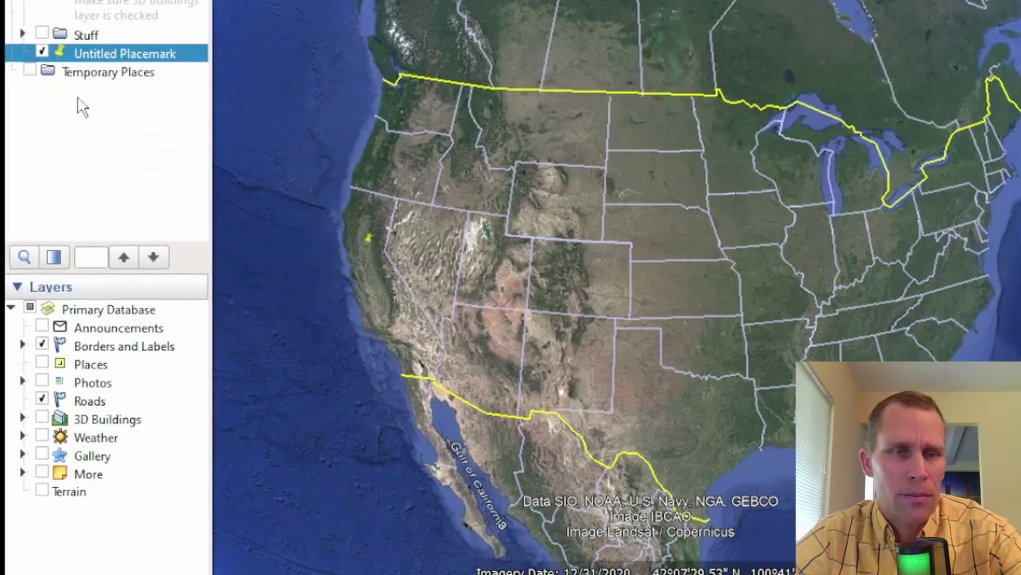
Switch to Google Earth, fly to the Untitled Placemark, and examine the bridge and surrounding reach of the Yuba River
double_click(94, 57)
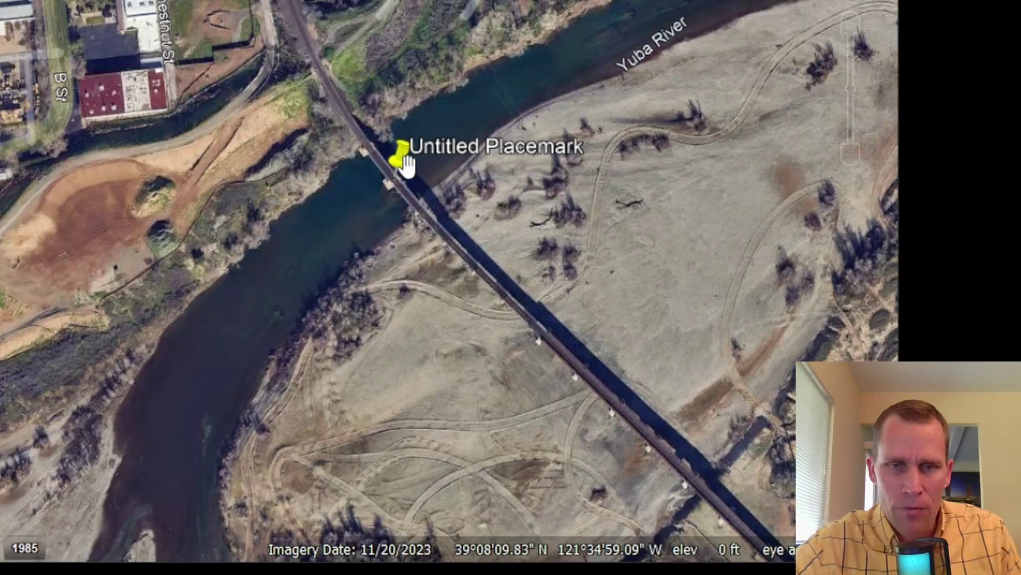
scroll(390, 169, down, 5)
scroll(393, 167, up, 4)
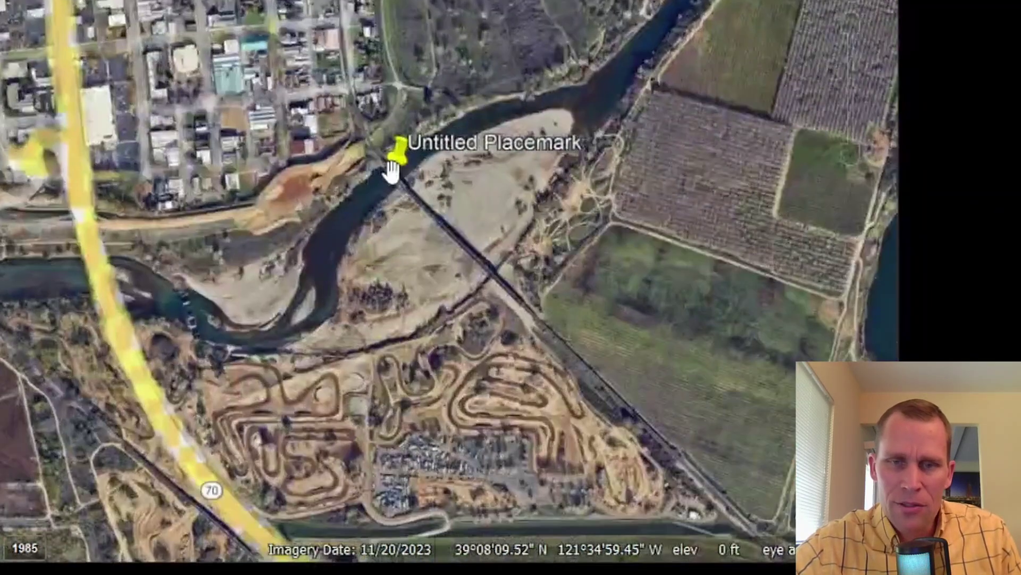
scroll(424, 206, up, 3)
drag(433, 228, 399, 337)
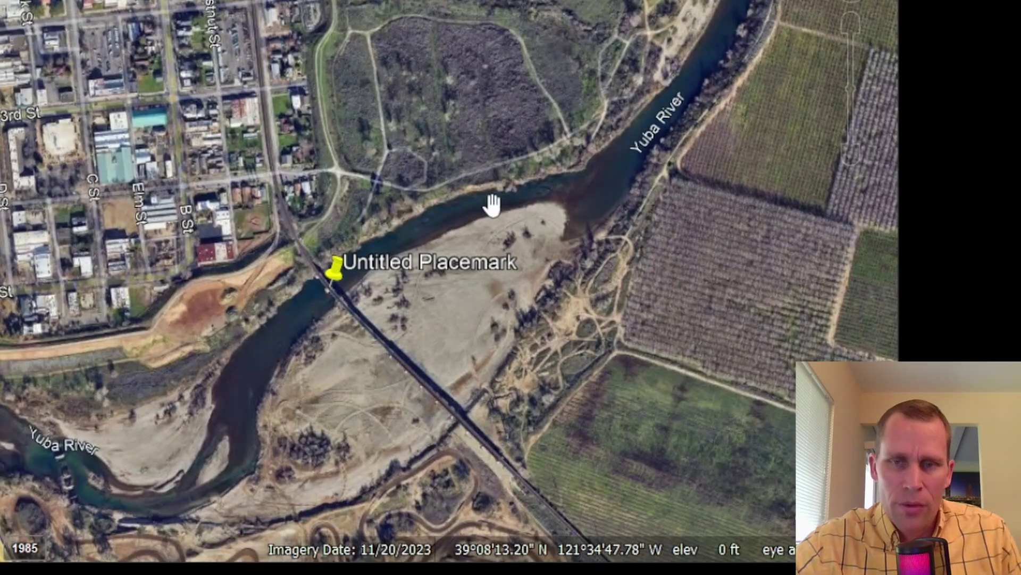
scroll(347, 266, up, 3)
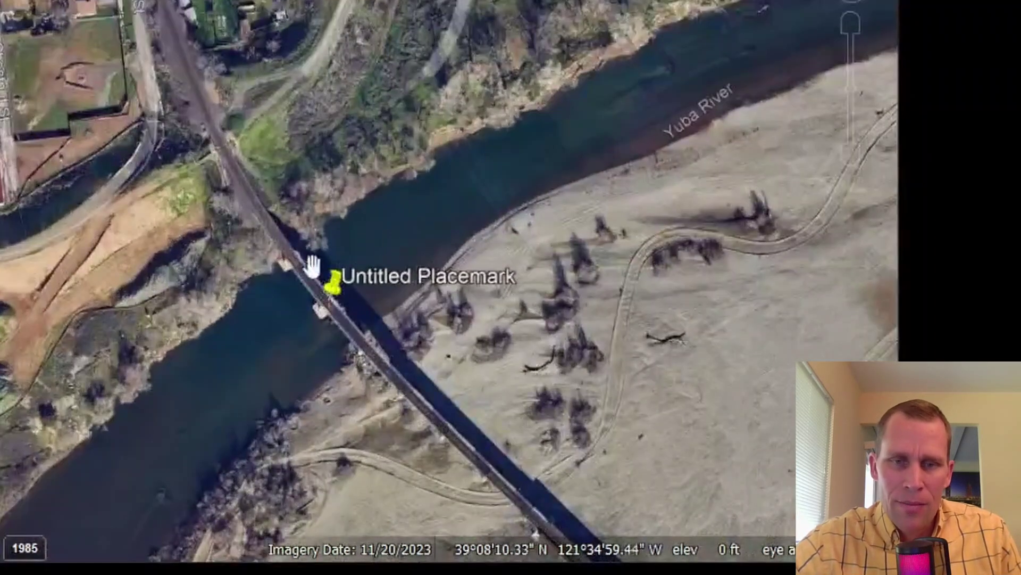
drag(366, 281, 345, 116)
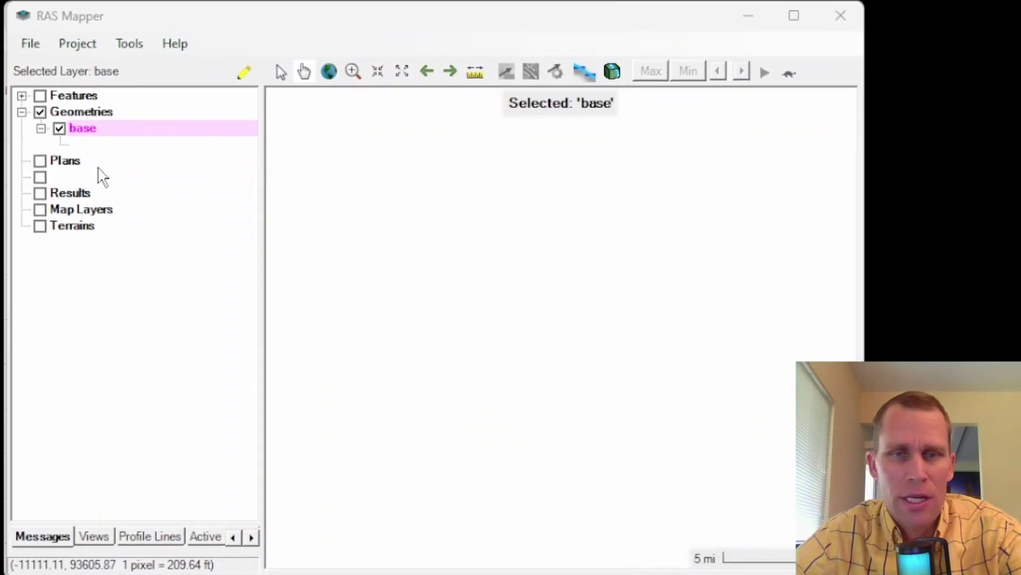
Open the USGS terrain data download and set the extent source to Latitude/Longitude
right_click(75, 226)
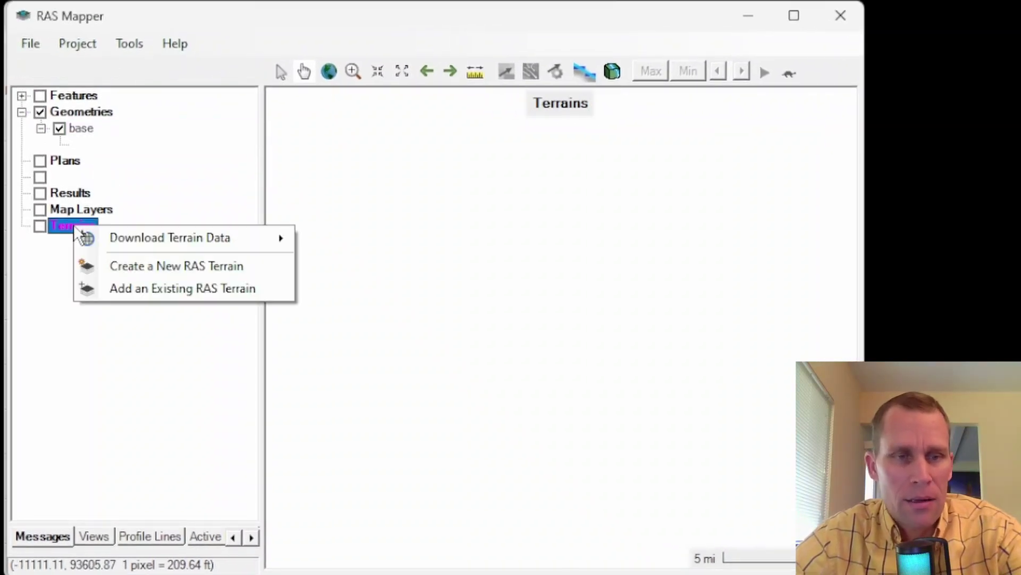
mouse_move(101, 232)
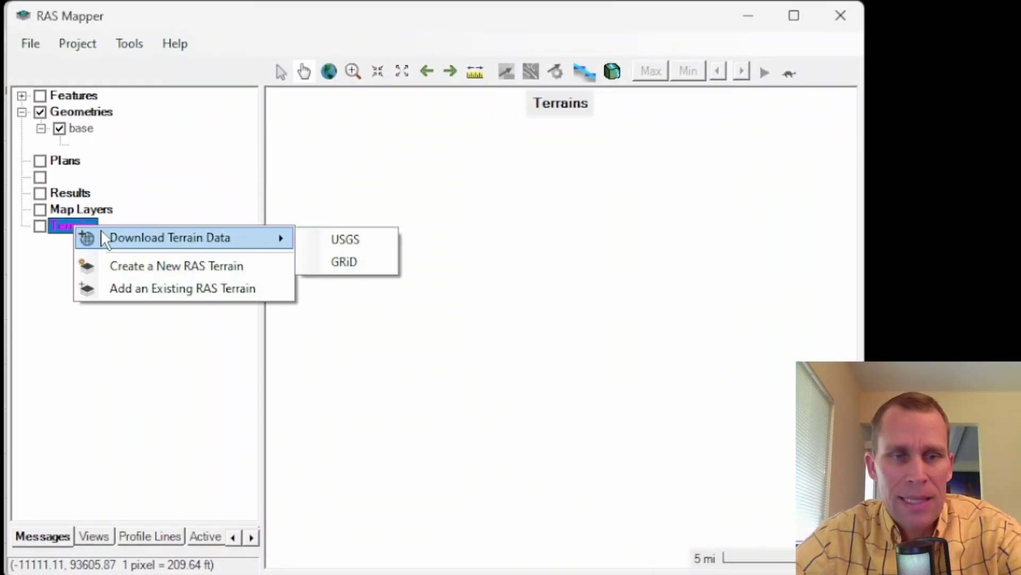
click(341, 246)
drag(581, 0, 384, 20)
click(394, 80)
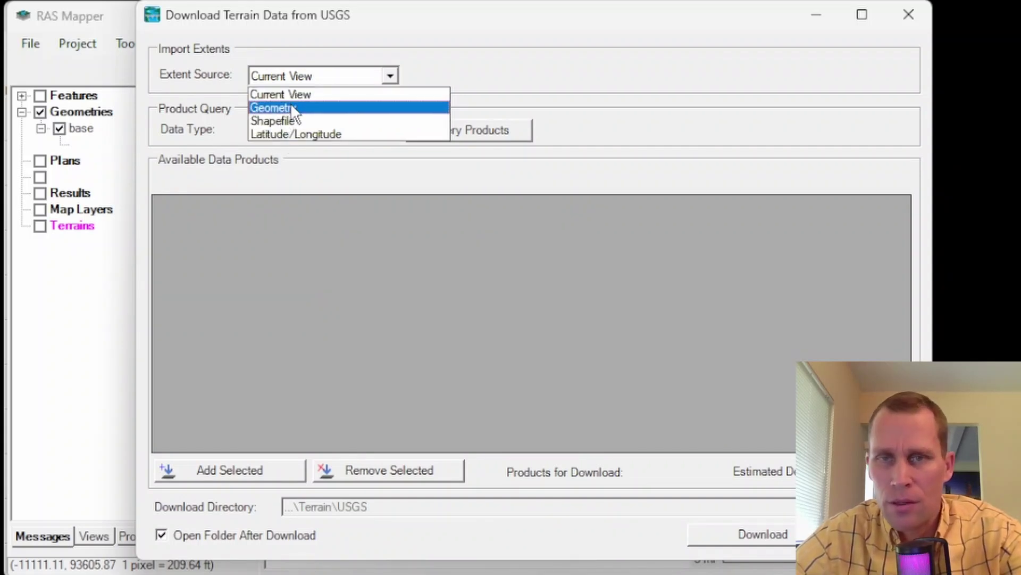
click(289, 135)
click(499, 80)
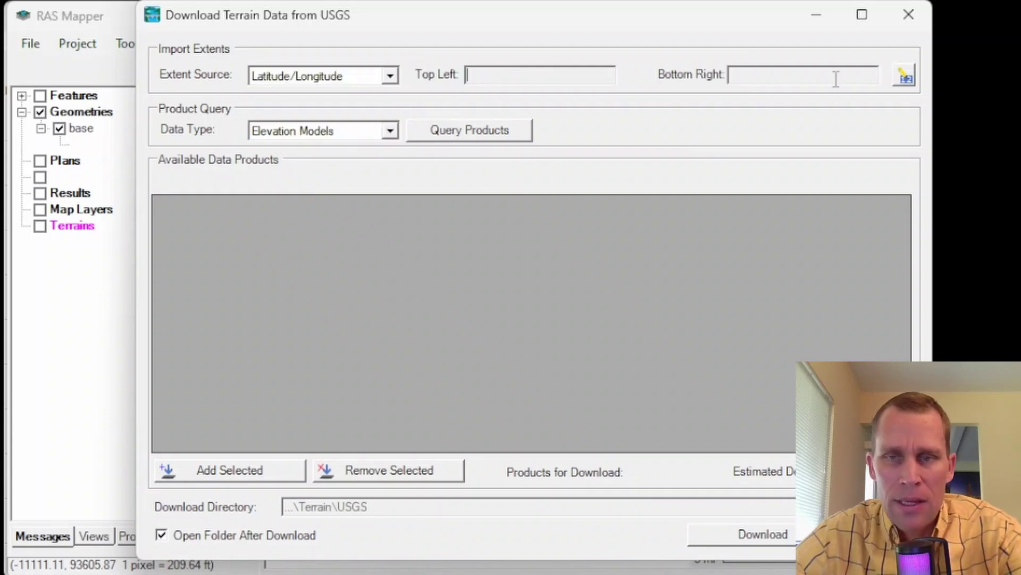
Set the top-left corner of the download extent to latitude 39.163 and longitude -121.582, copying the longitude for reuse
click(905, 75)
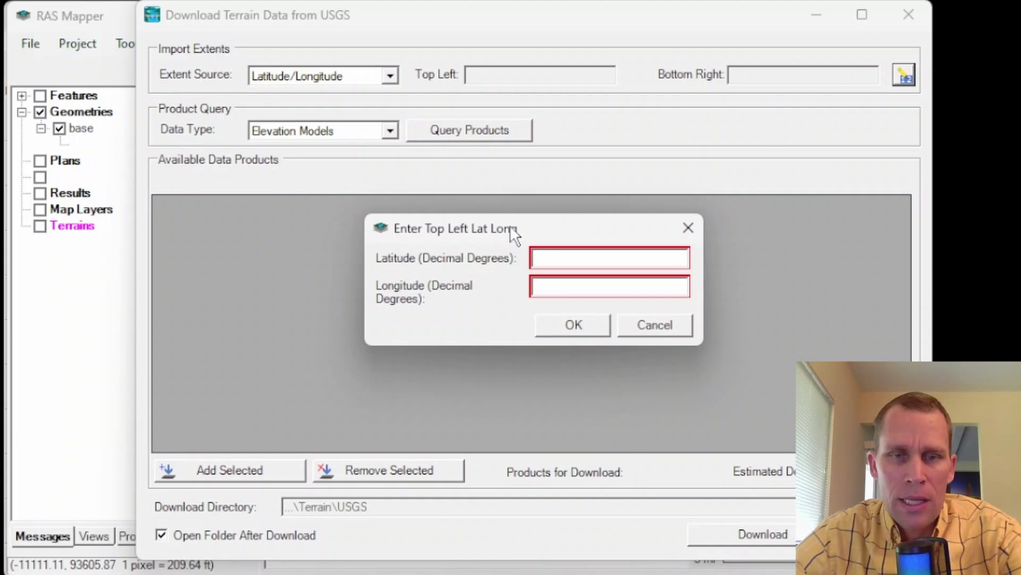
drag(538, 235, 445, 179)
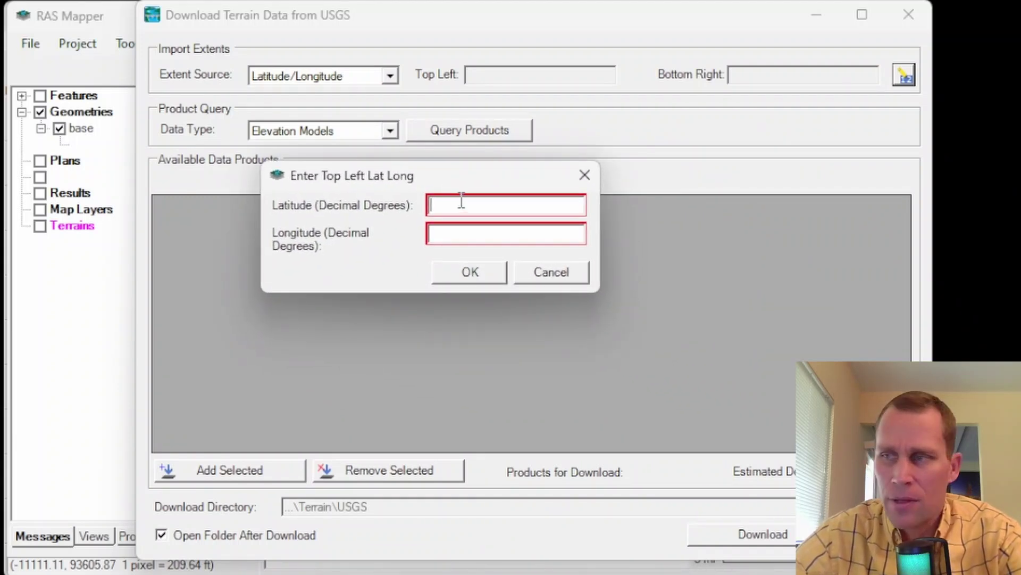
text(39.163)
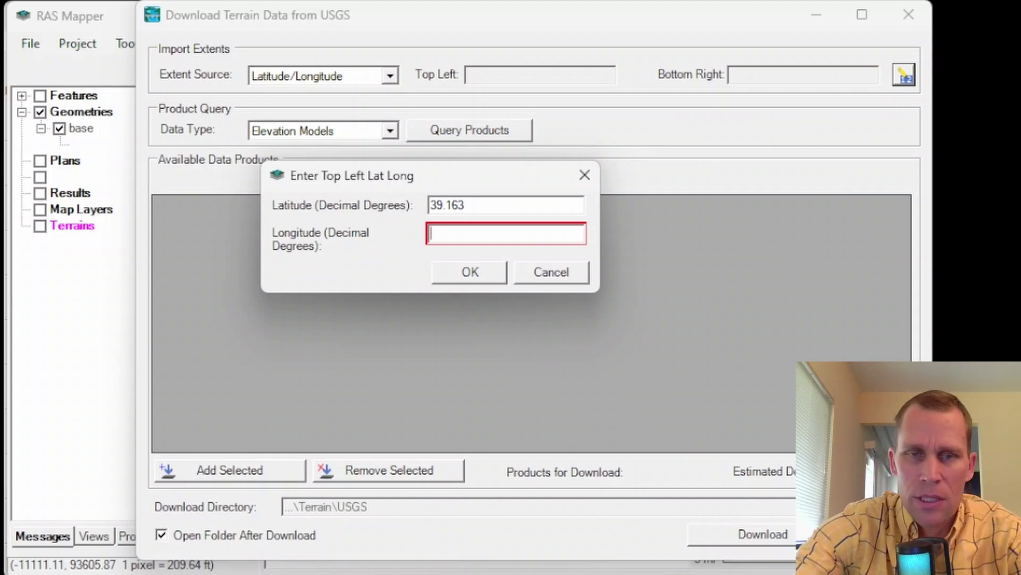
text(-121.582)
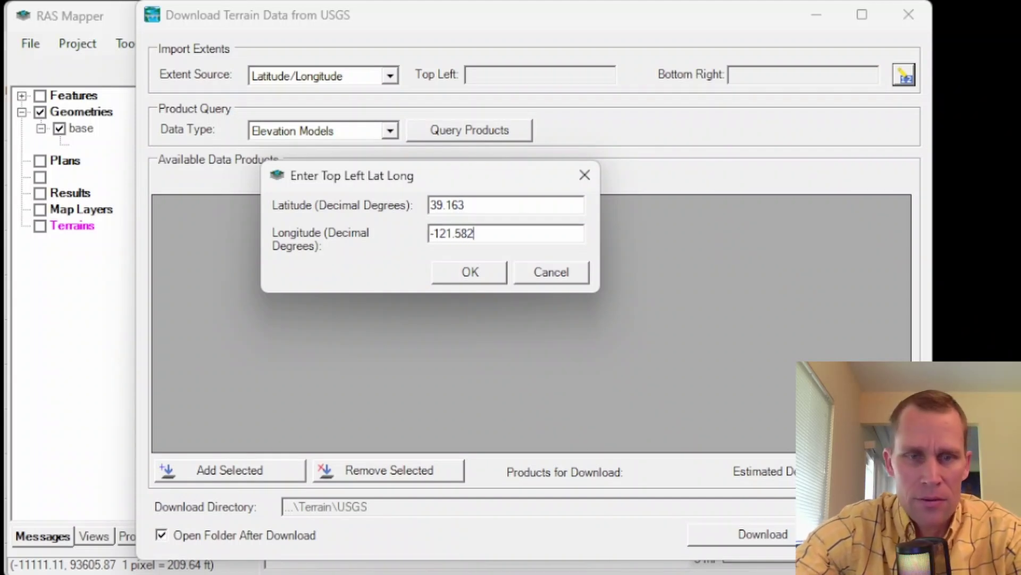
drag(493, 234, 347, 237)
key(ctrl+c)
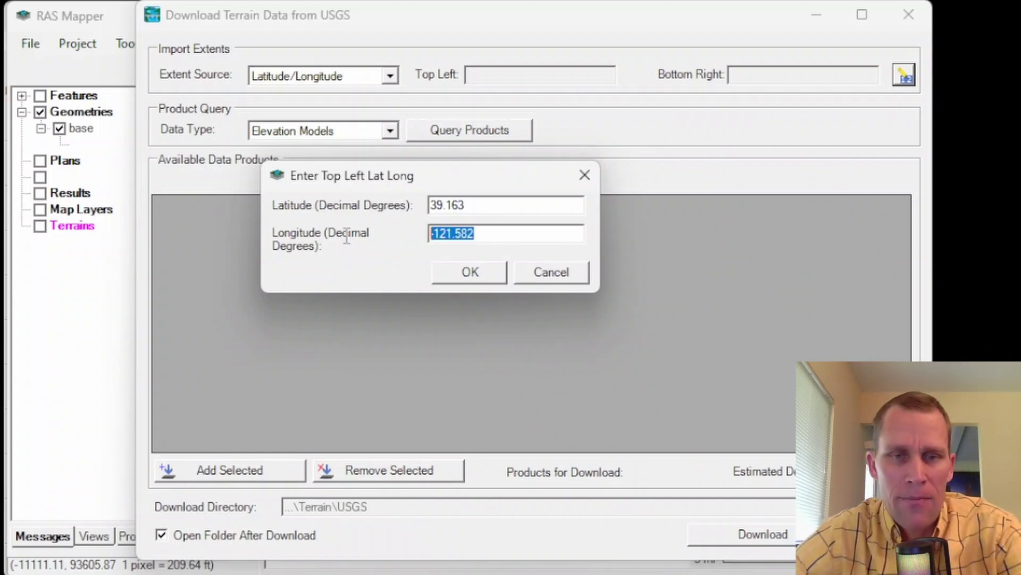
click(455, 274)
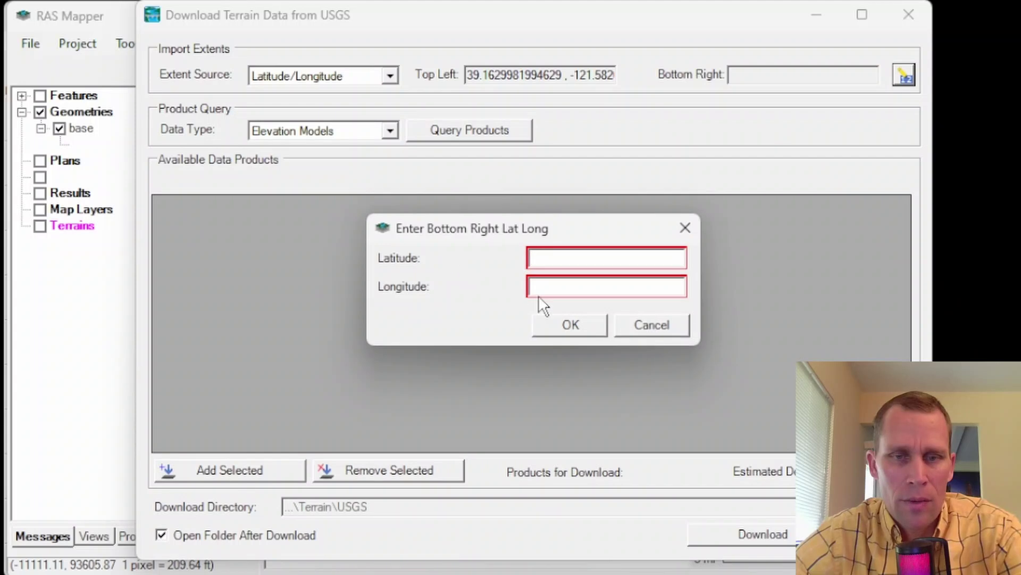
Set the bottom-right corner to the same 39.163, -121.582 point and query the available elevation model products
key(ctrl+v)
key(shift+Tab)
text(39)
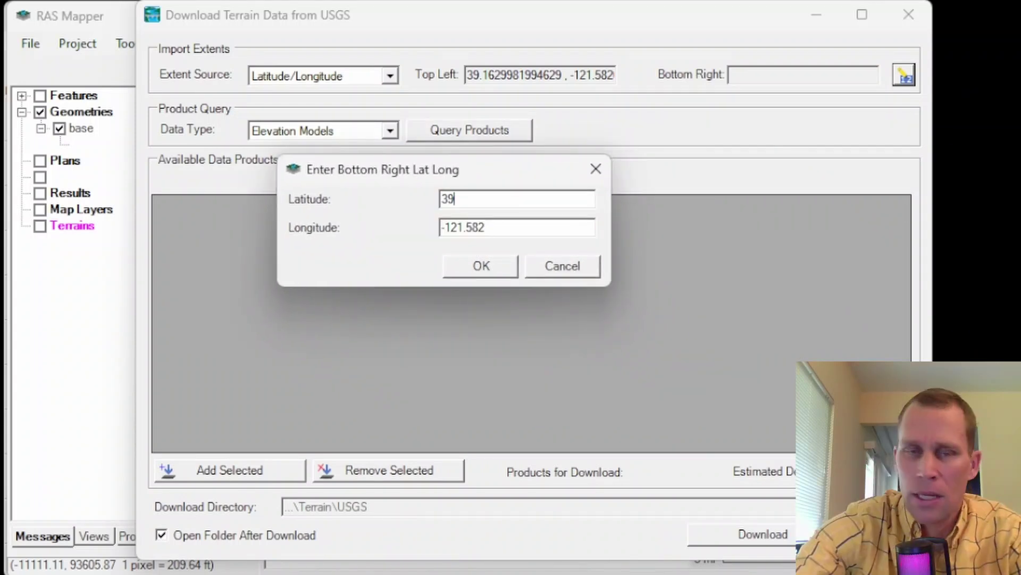
click(477, 268)
click(455, 132)
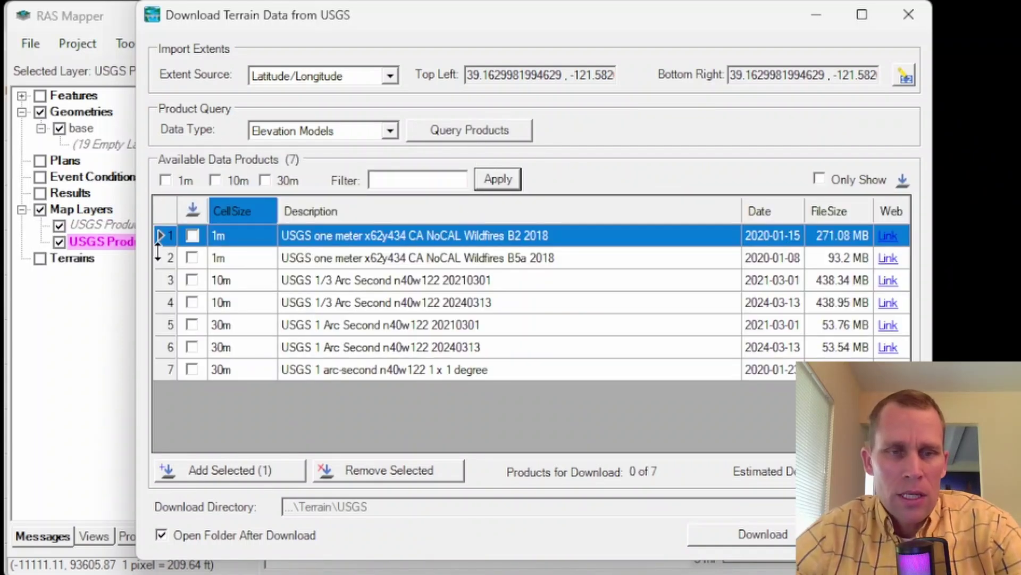
Download the two 1m USGS products, CA NoCAL Wildfires B2 2018 and B5a 2018, to the Terrain\USGS folder
click(192, 235)
click(193, 258)
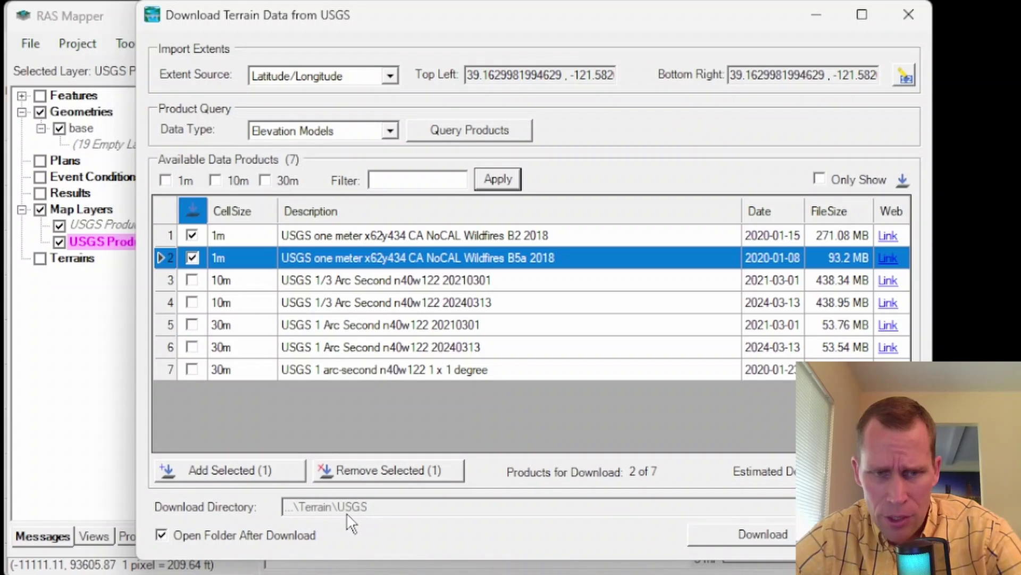
click(748, 533)
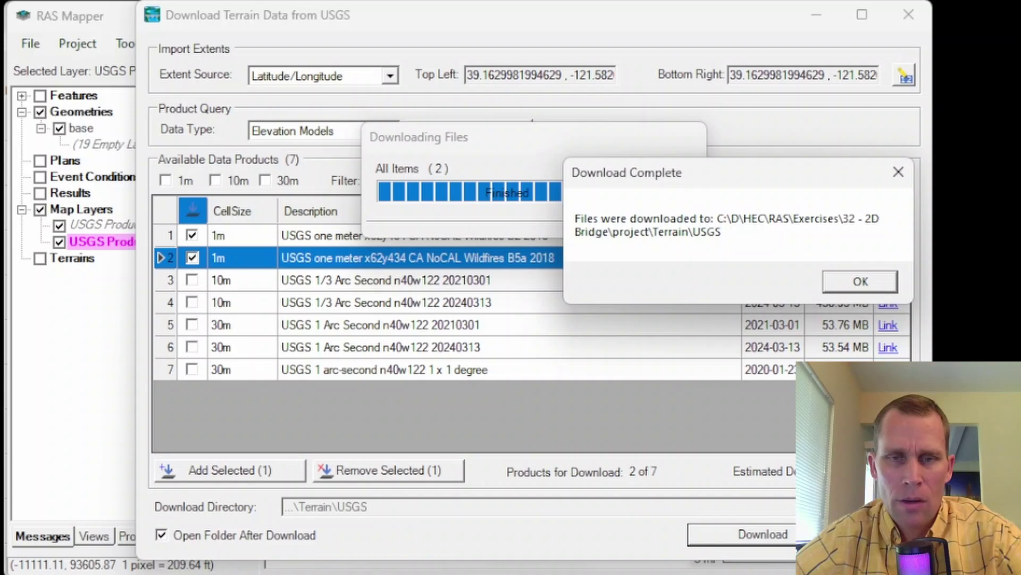
click(859, 282)
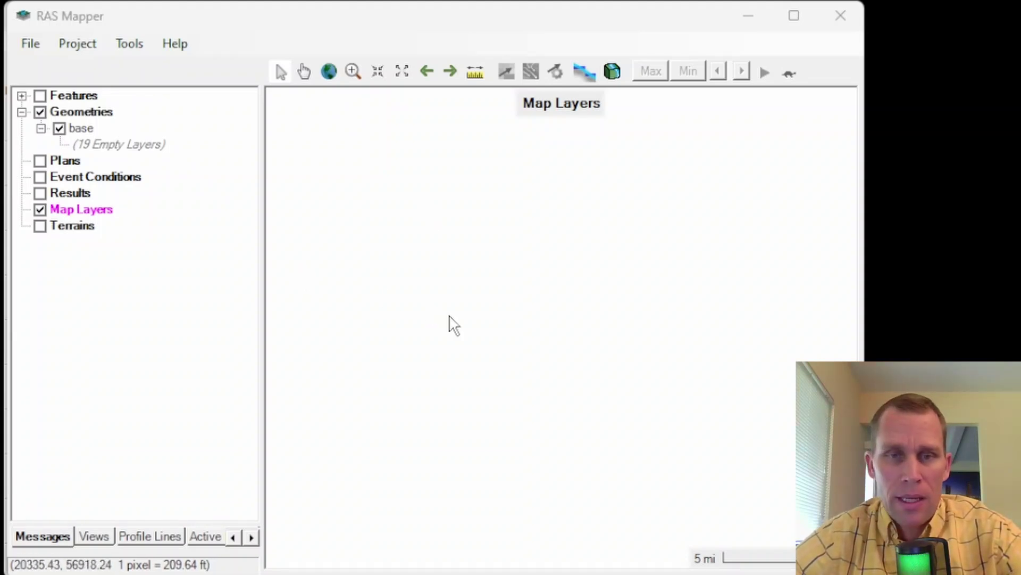
Start a new RAS terrain and add both USGS 1m Wildfires B2 and B5a .tif rasters from the Terrain\USGS folder as inputs
click(41, 226)
right_click(62, 228)
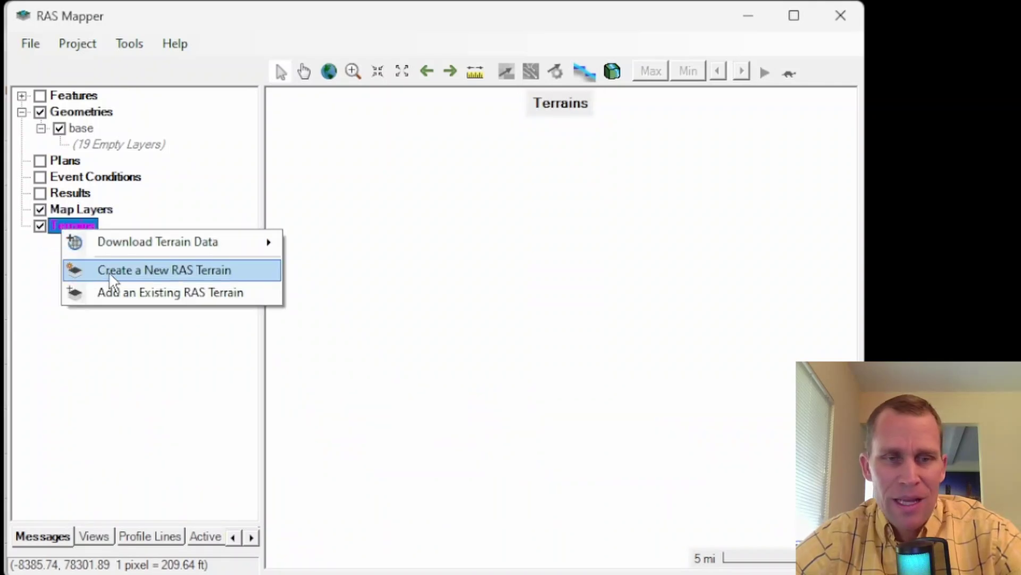
click(123, 270)
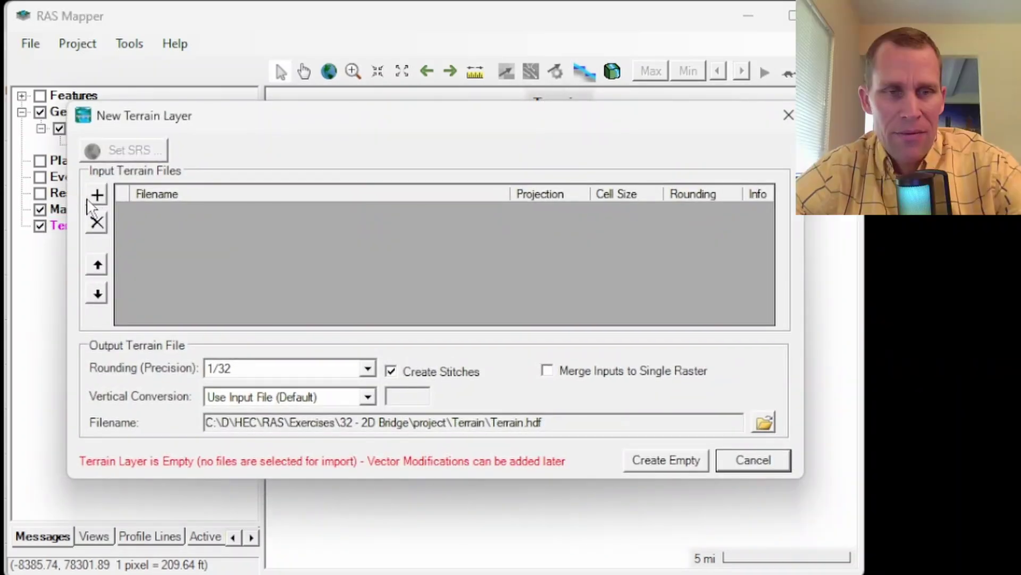
click(97, 196)
drag(439, 104, 401, 50)
double_click(261, 169)
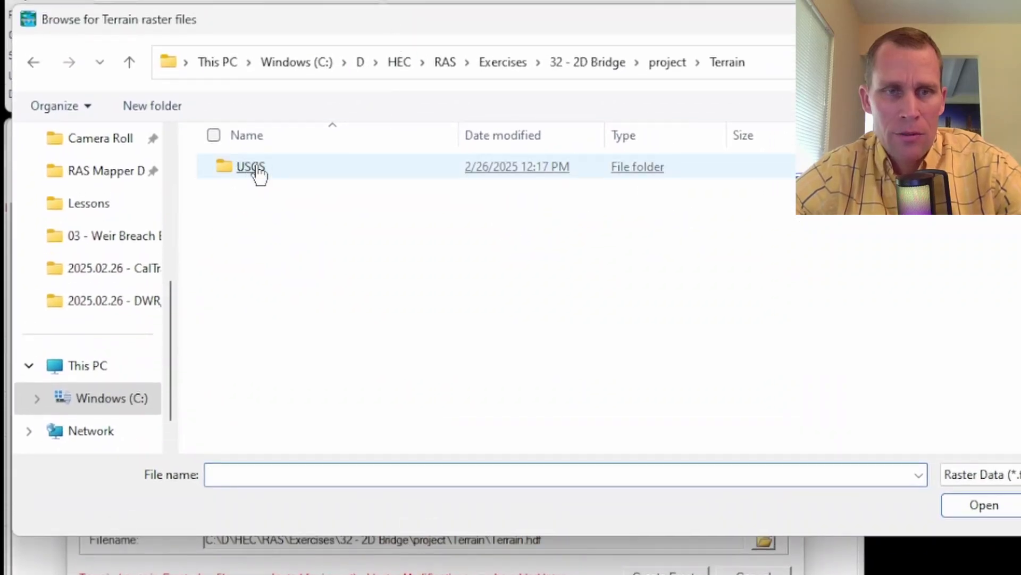
double_click(257, 170)
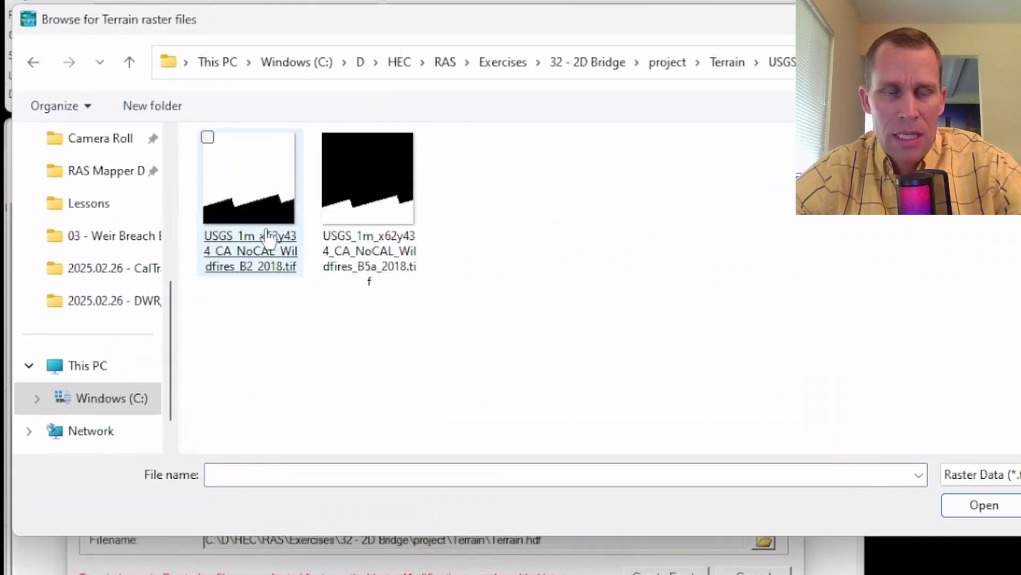
drag(512, 361, 218, 202)
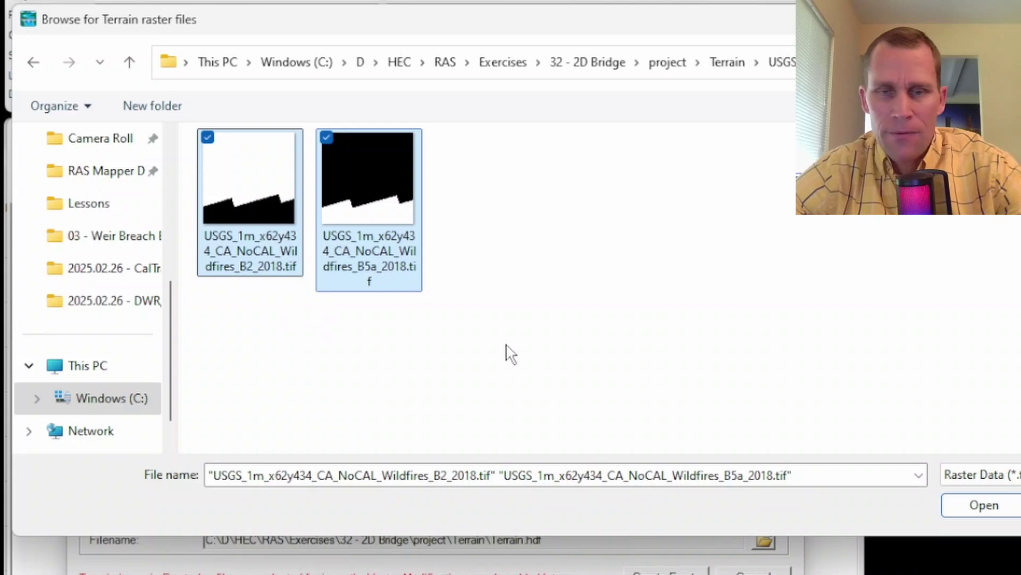
click(964, 506)
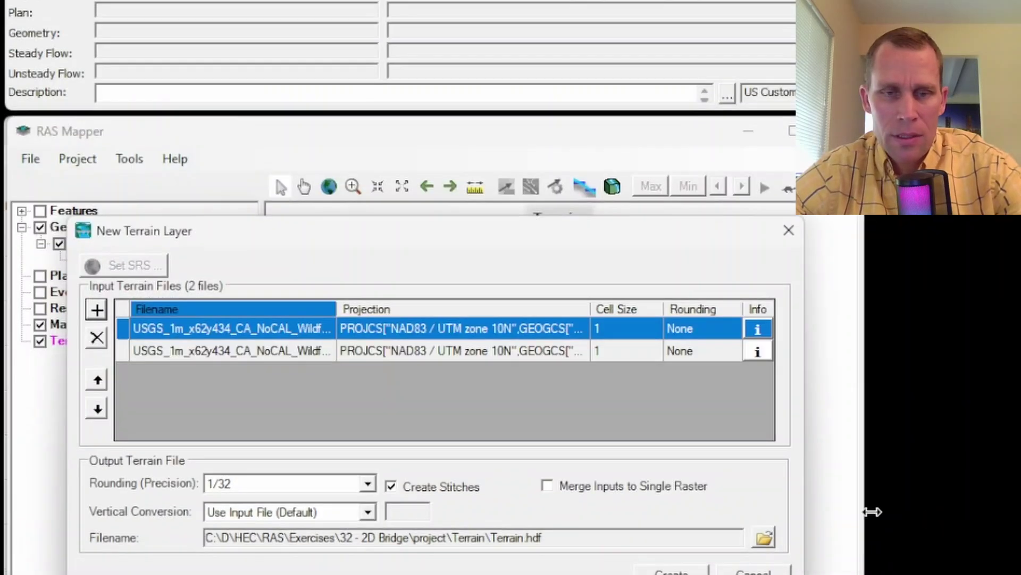
Set the vertical conversion to Meters to Feet, create the terrain and close the finished computation log
click(366, 488)
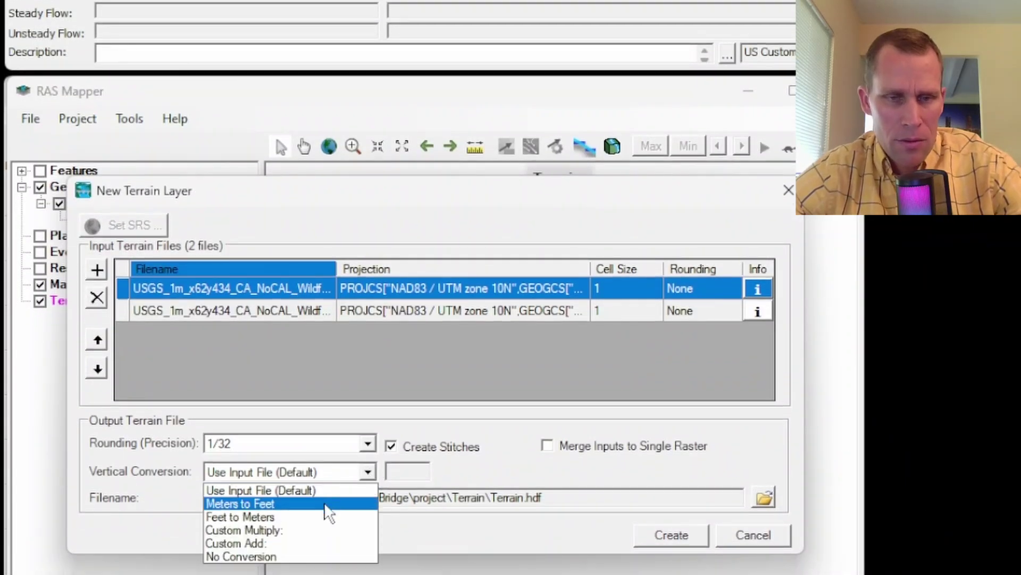
click(326, 521)
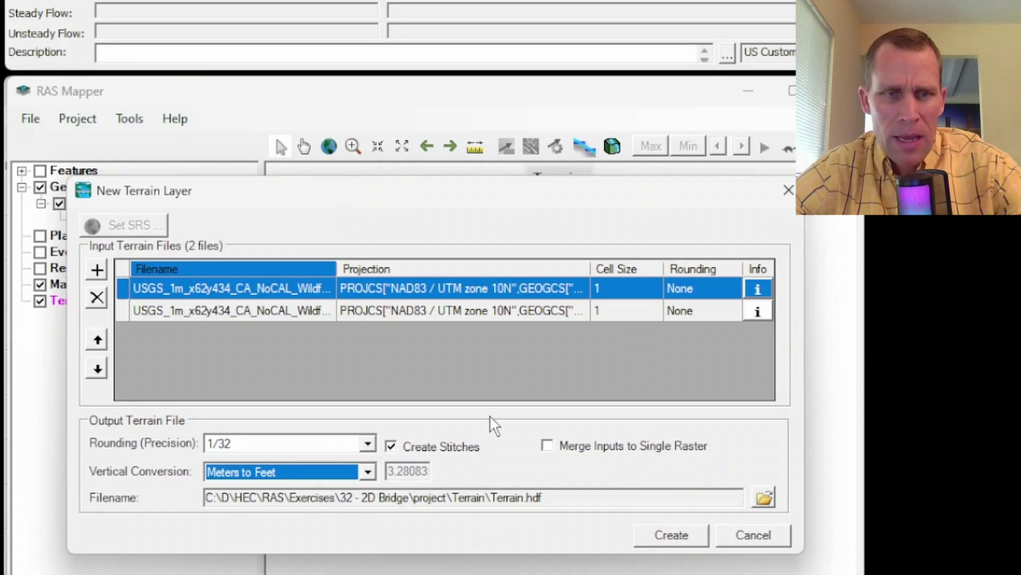
click(663, 538)
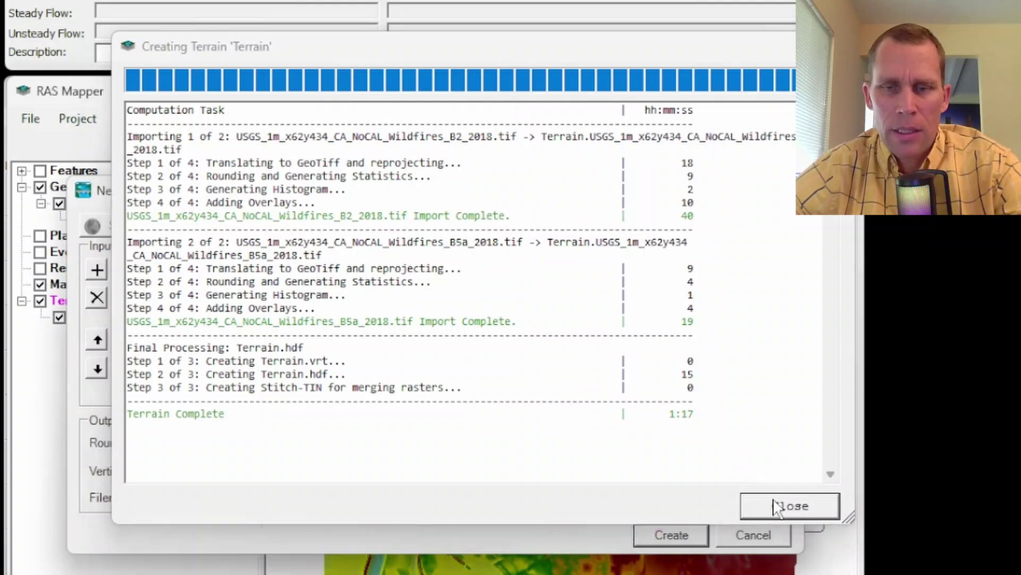
click(786, 505)
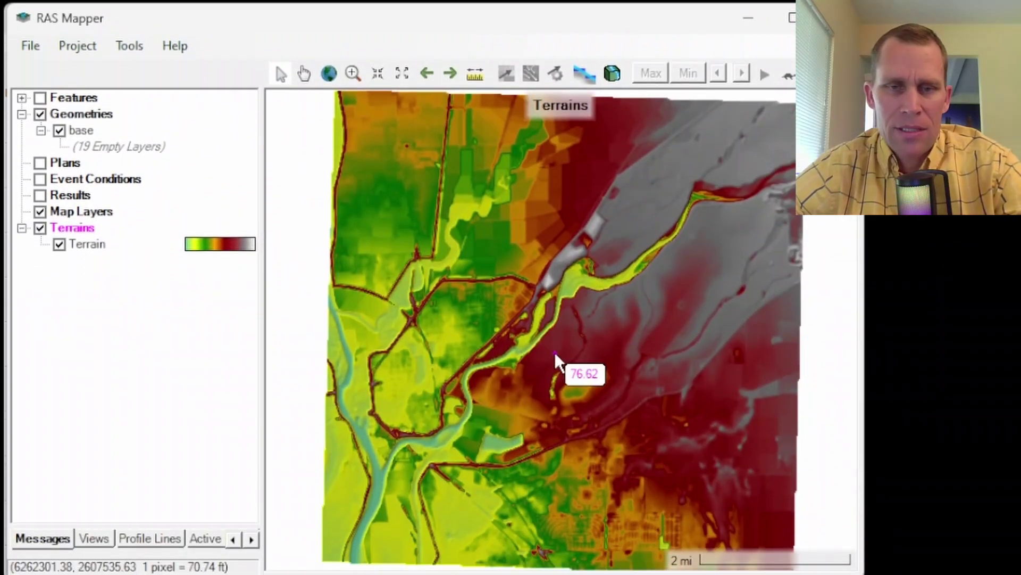
Examine the new terrain up close along the river channel, its bends and the surrounding levees
drag(555, 353, 572, 246)
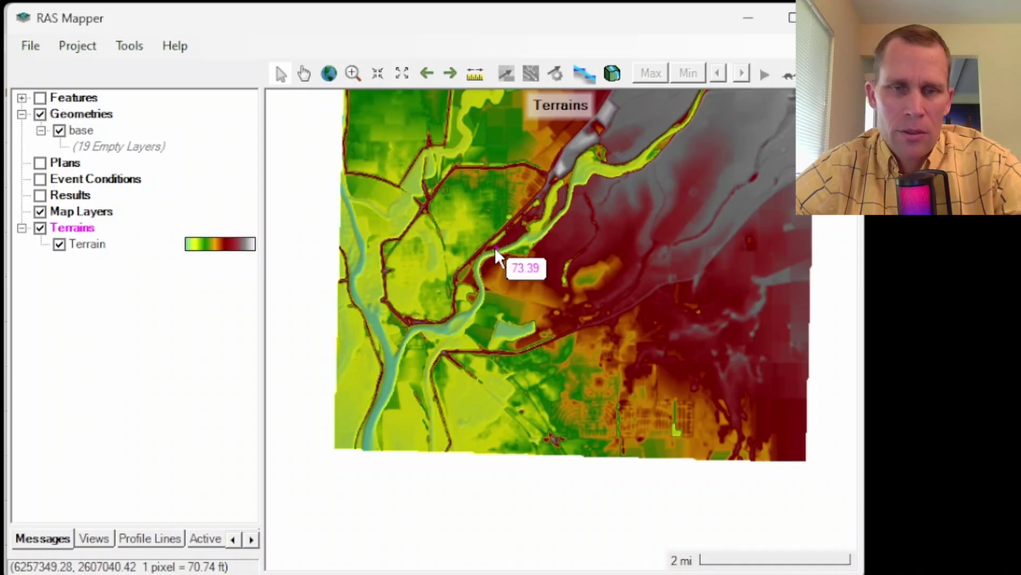
scroll(459, 320, up, 1)
scroll(548, 197, up, 1)
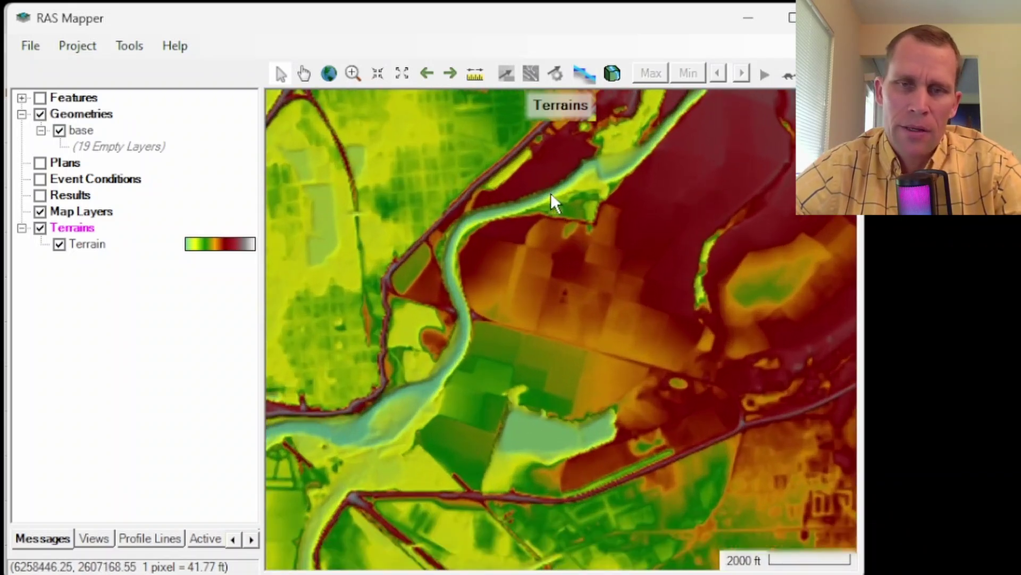
scroll(556, 202, up, 1)
drag(569, 257, 524, 281)
scroll(524, 281, up, 2)
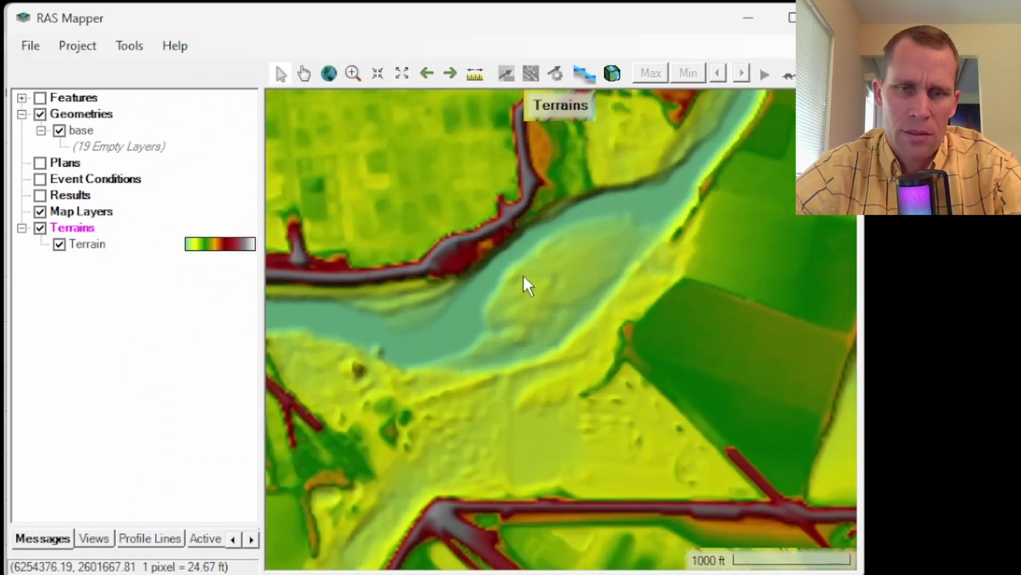
scroll(585, 254, down, 1)
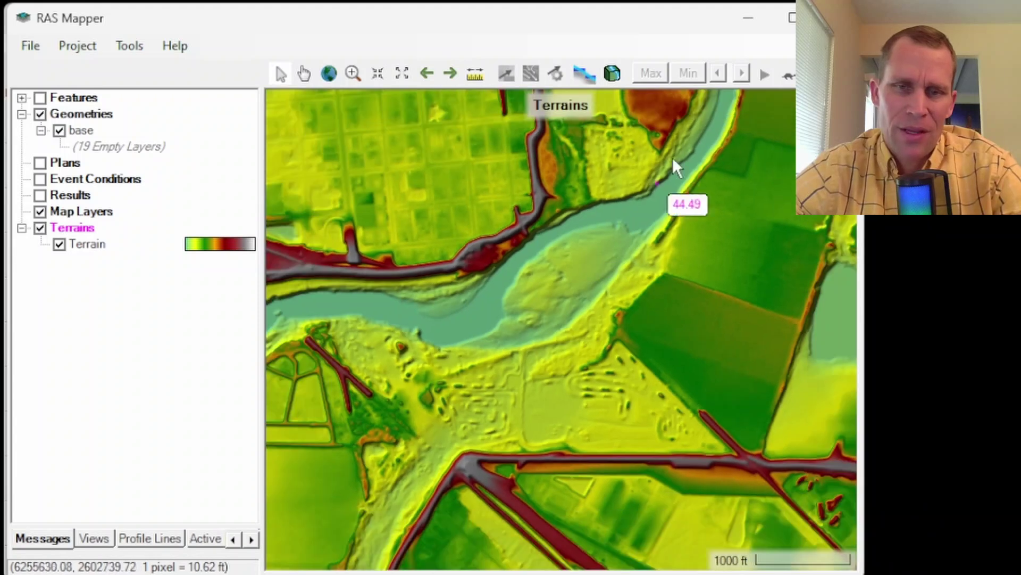
drag(533, 254, 472, 376)
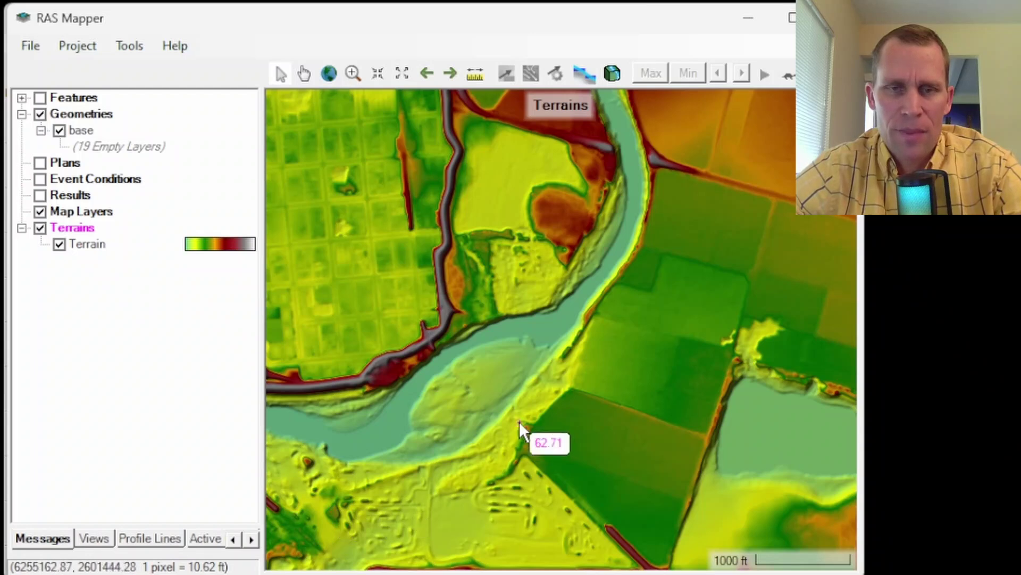
Start editing the base geometry and make the Perimeters layer under 2D Flow Areas active
click(79, 130)
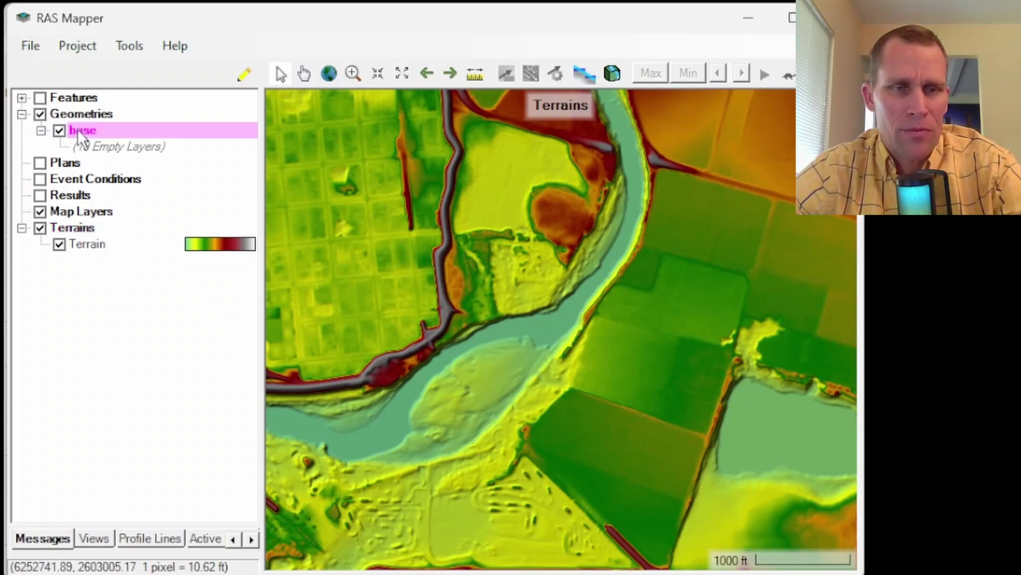
click(245, 78)
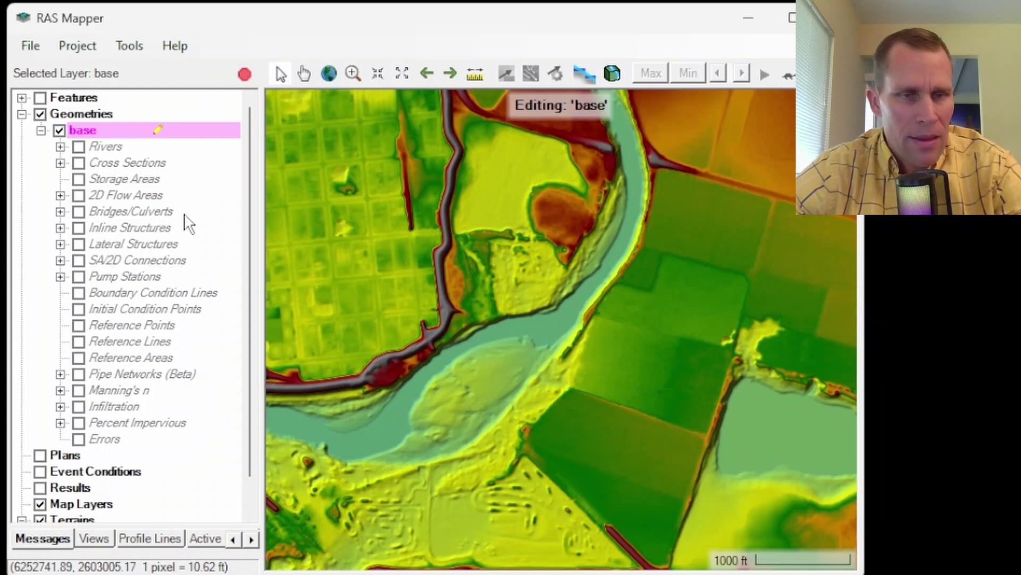
click(120, 196)
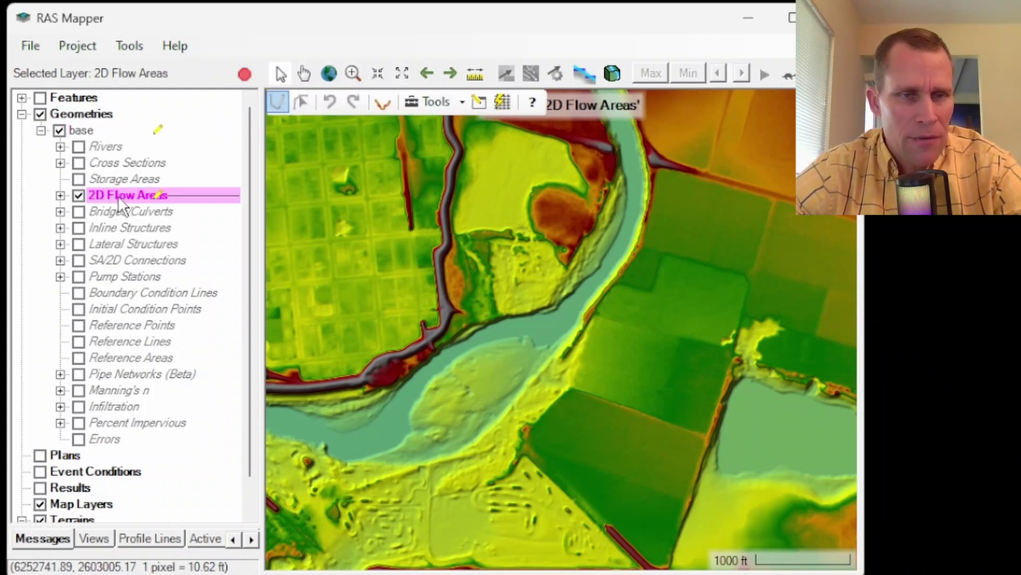
click(61, 196)
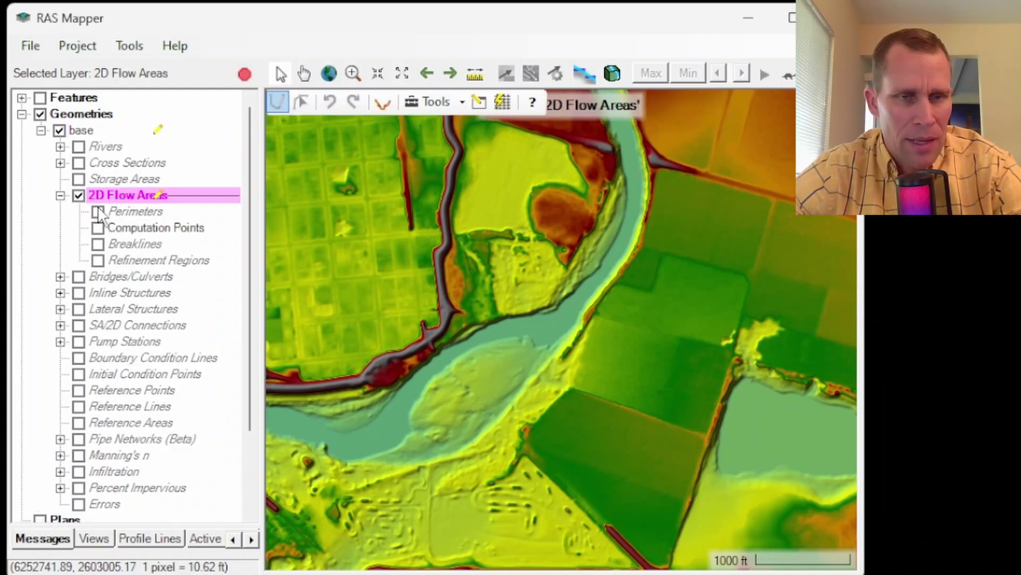
click(122, 212)
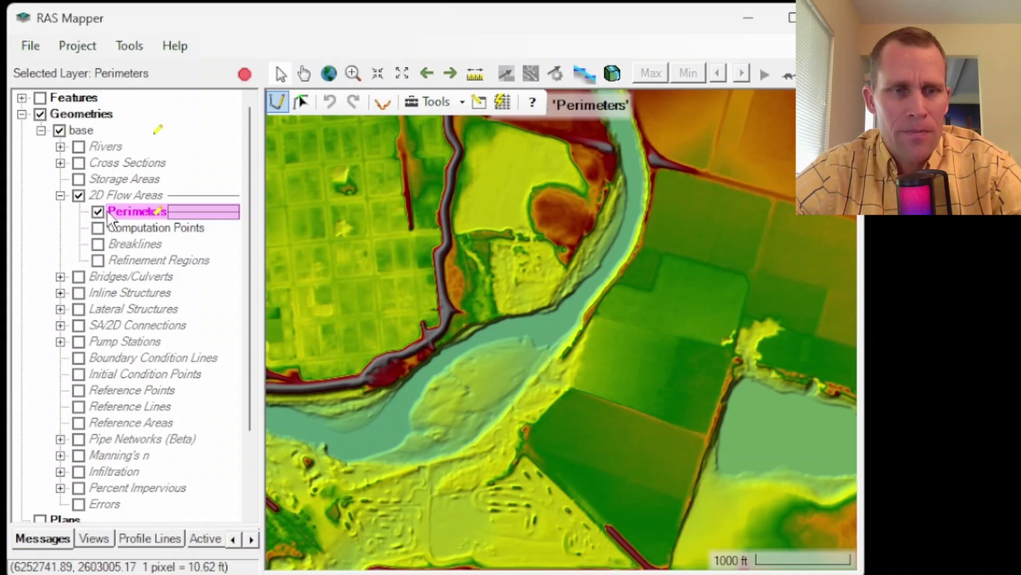
Start a 2D flow area perimeter at the river's west bank and trace its northern edge across the channel and east along the raised embankment
click(279, 103)
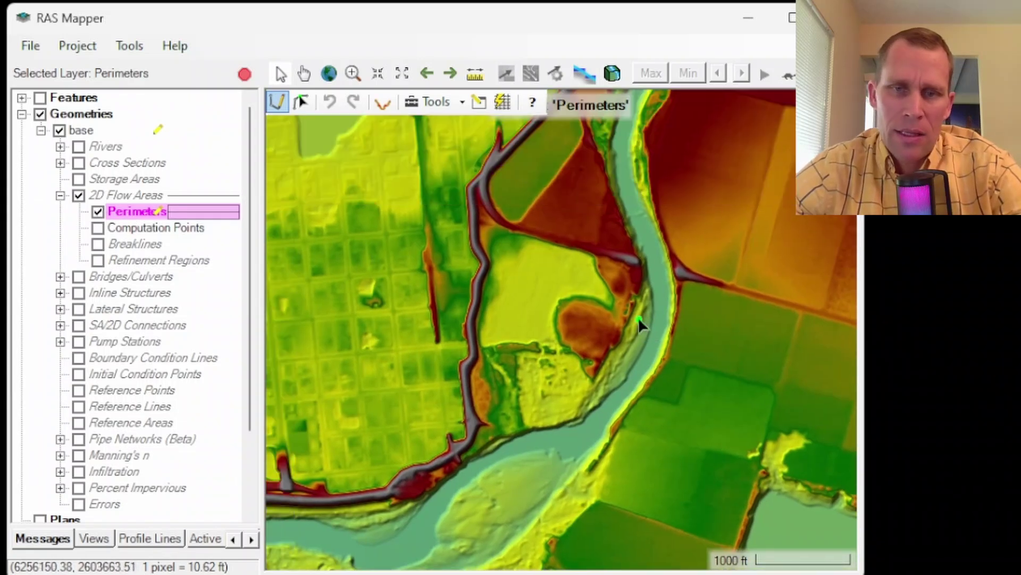
scroll(648, 241, up, 3)
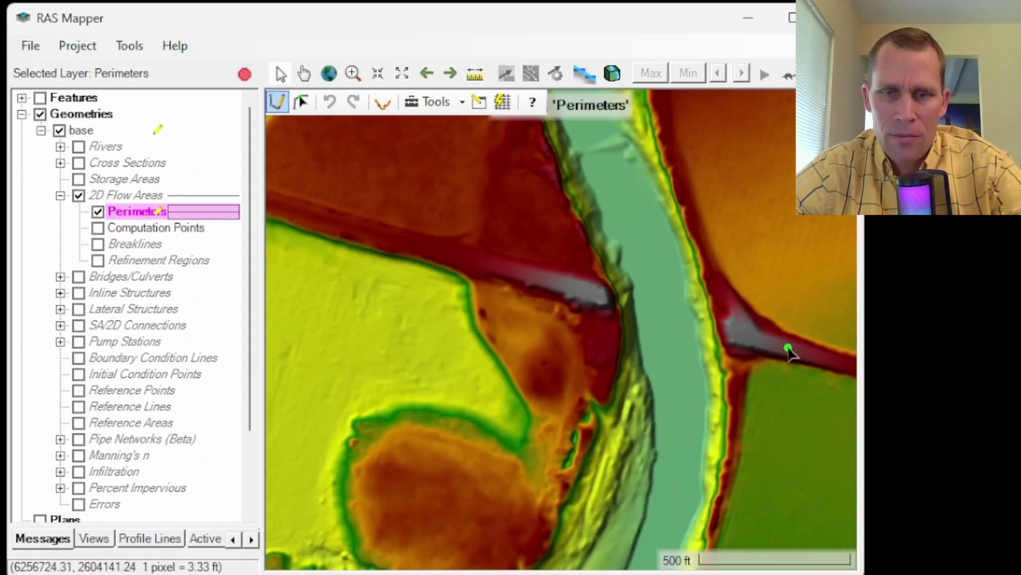
click(585, 293)
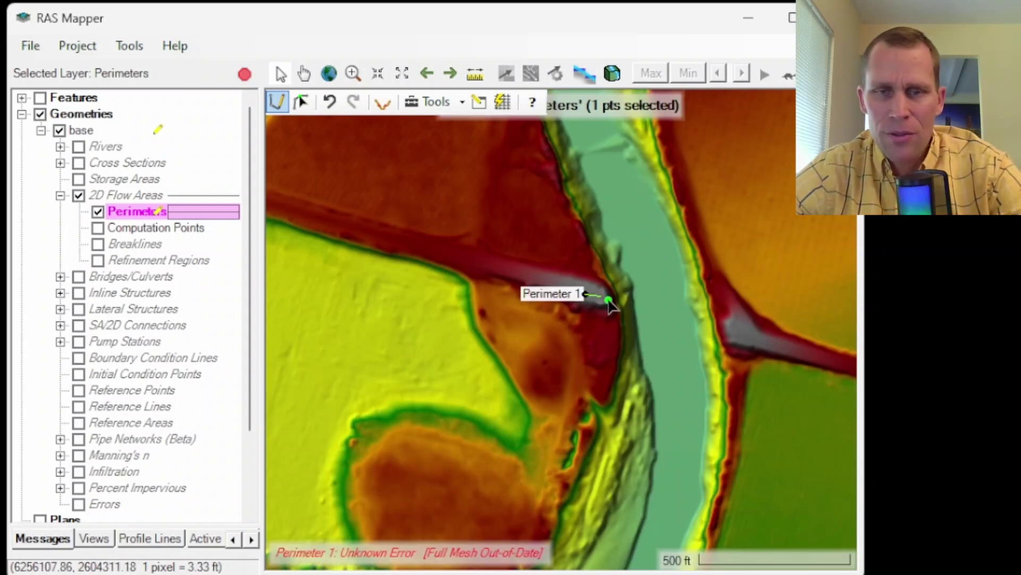
scroll(743, 324, down, 2)
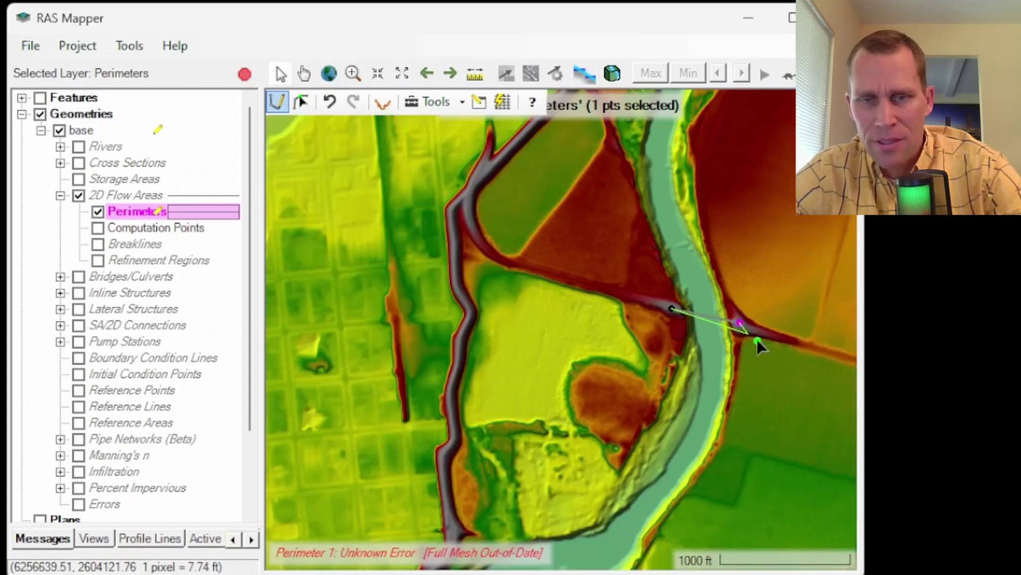
drag(702, 436, 531, 334)
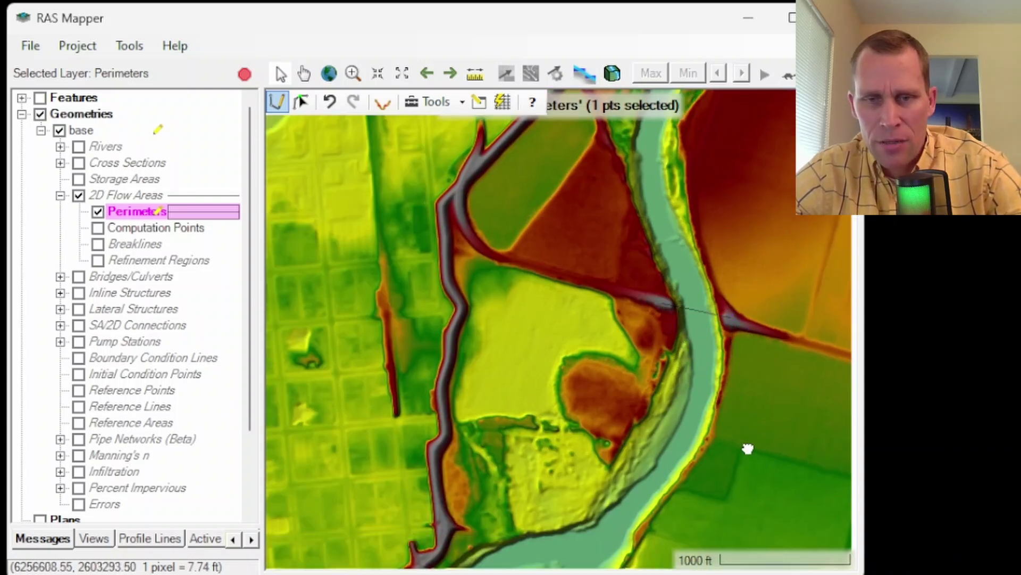
scroll(582, 339, down, 2)
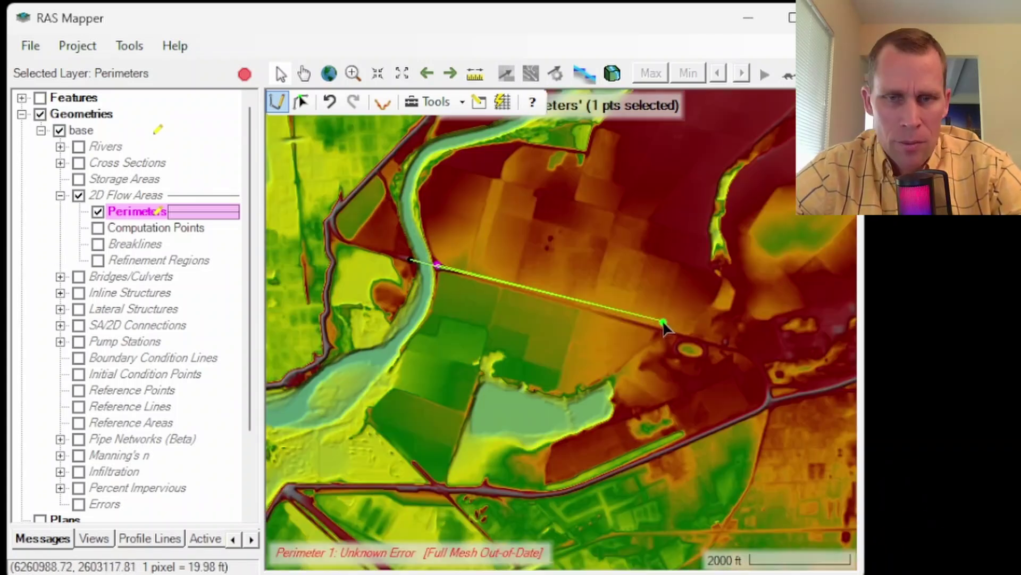
click(661, 332)
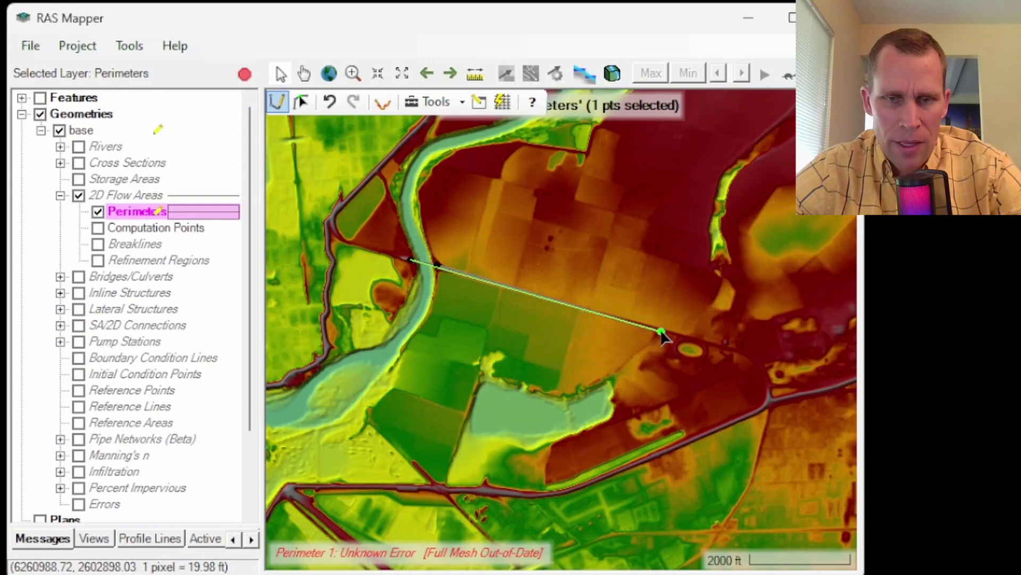
Continue the perimeter south past the pond's east side, then west just outside the southern levee to the levee junction
click(613, 452)
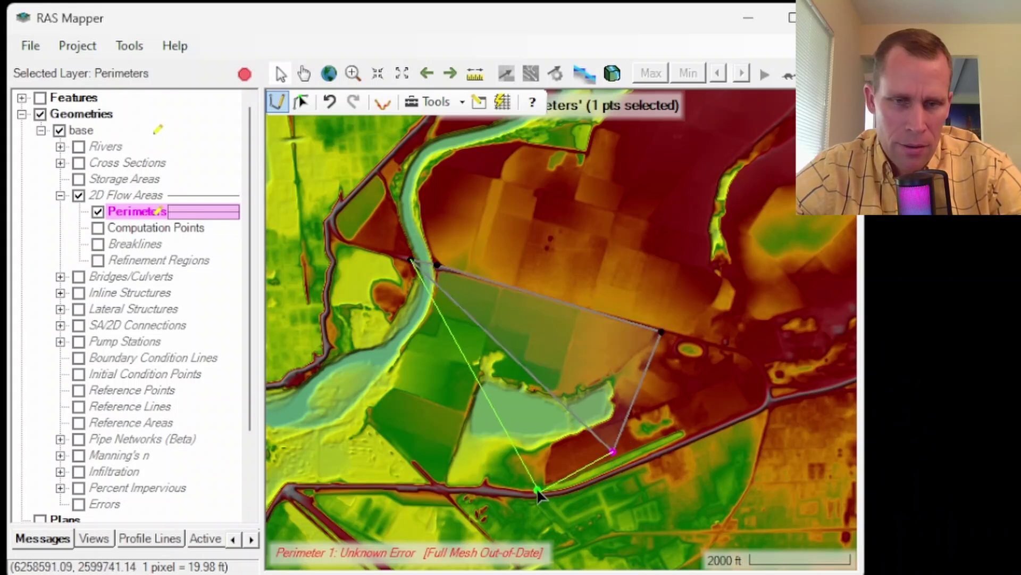
click(611, 479)
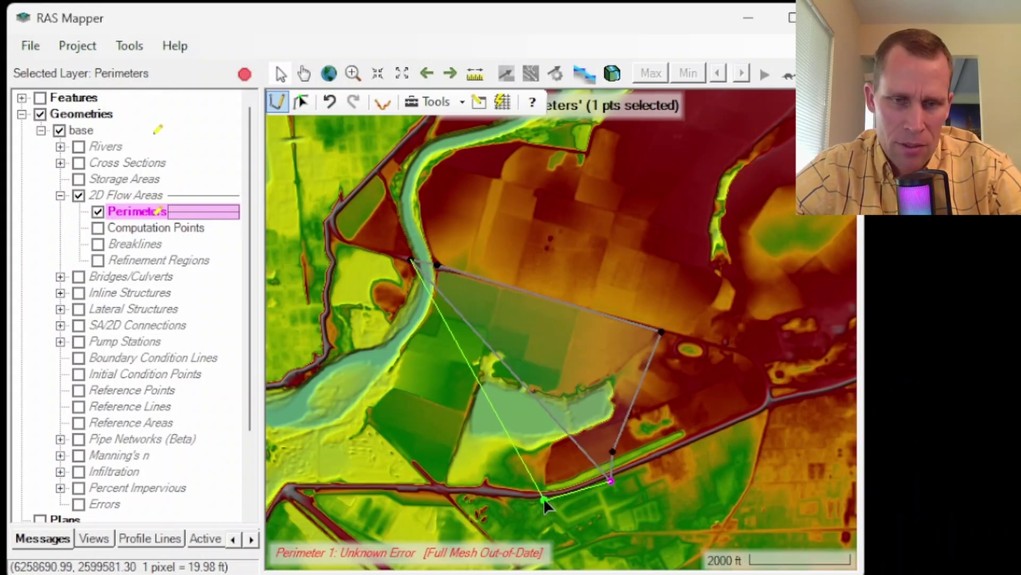
click(545, 499)
click(372, 500)
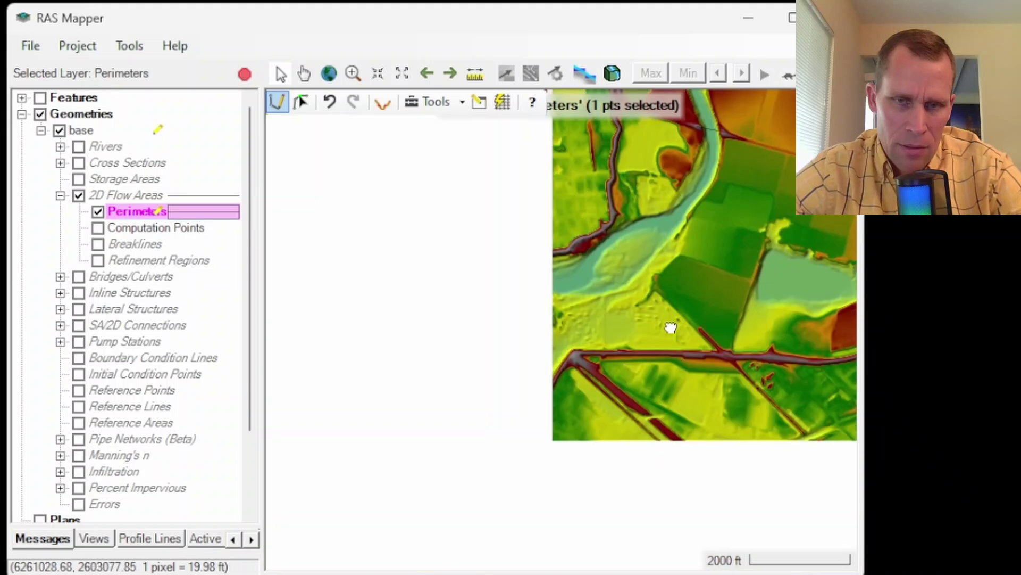
click(571, 365)
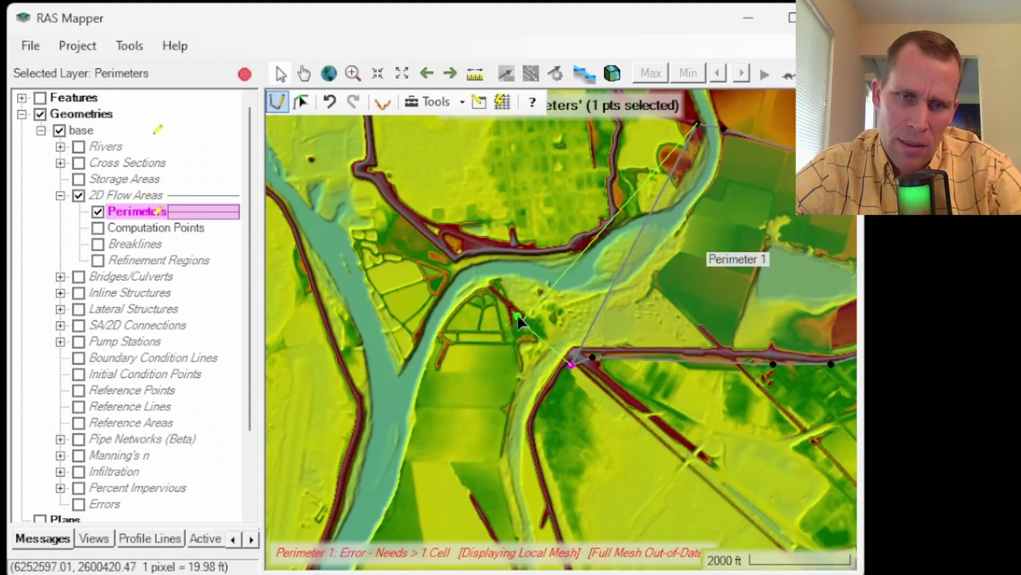
Extend the perimeter northwest across the downstream river channel and along the landward side of the levee bordering the town
click(486, 291)
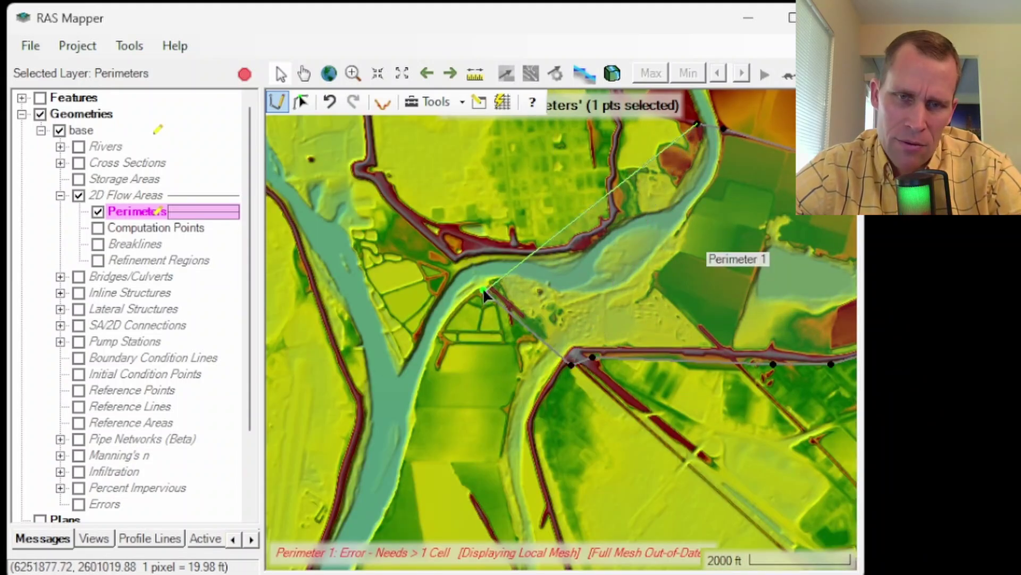
click(495, 241)
scroll(496, 242, up, 3)
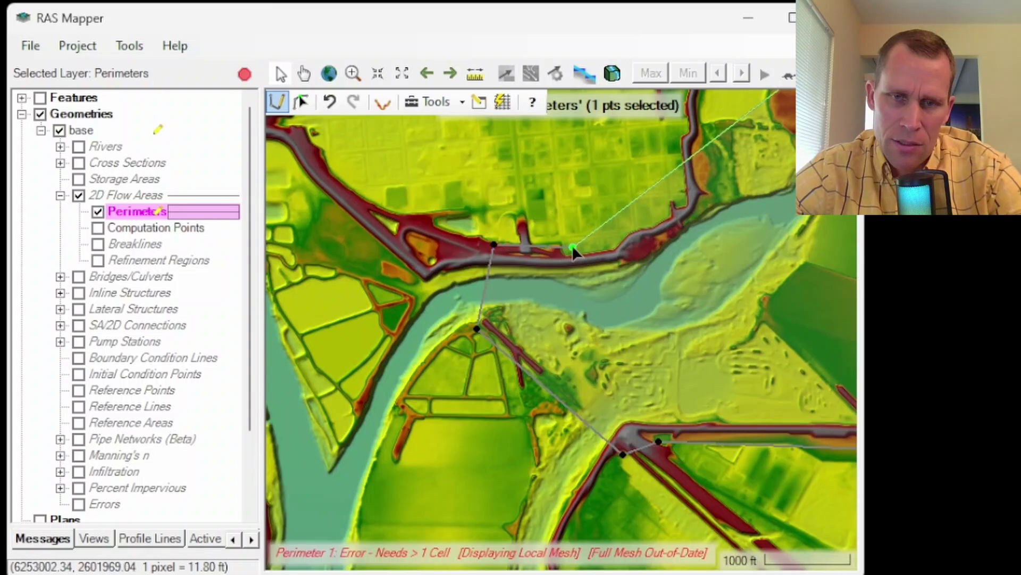
click(573, 248)
click(621, 234)
click(667, 212)
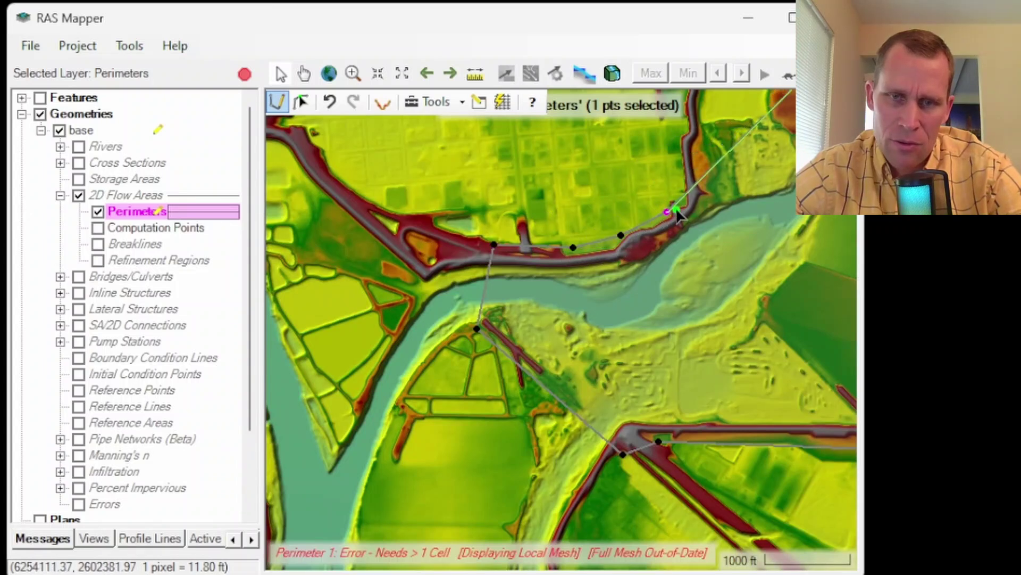
drag(824, 160, 612, 380)
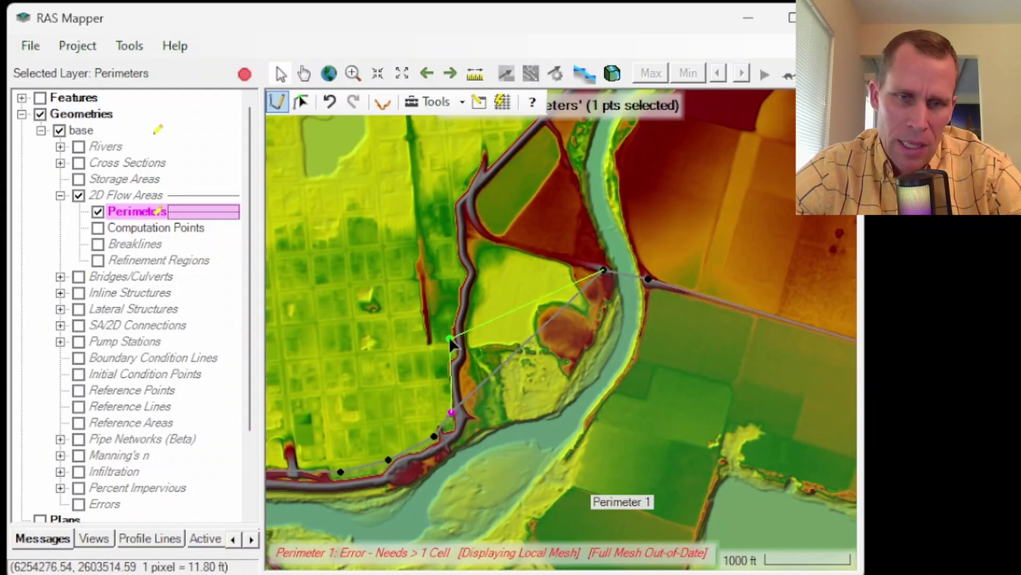
Finish the perimeter at its northwest corner beside the levee and name it 2D Flow Area
double_click(449, 235)
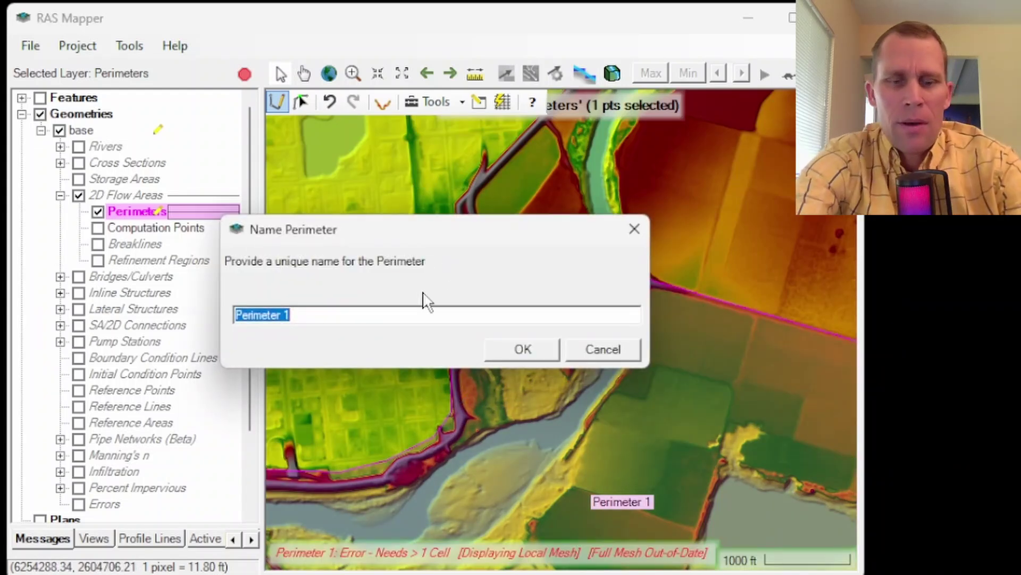
text(2D Flow Area)
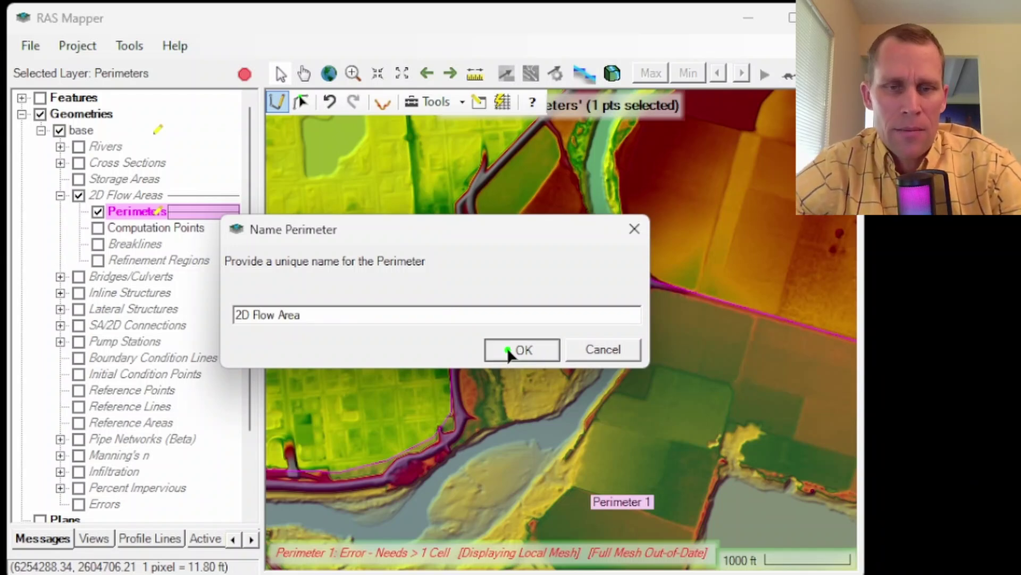
click(508, 350)
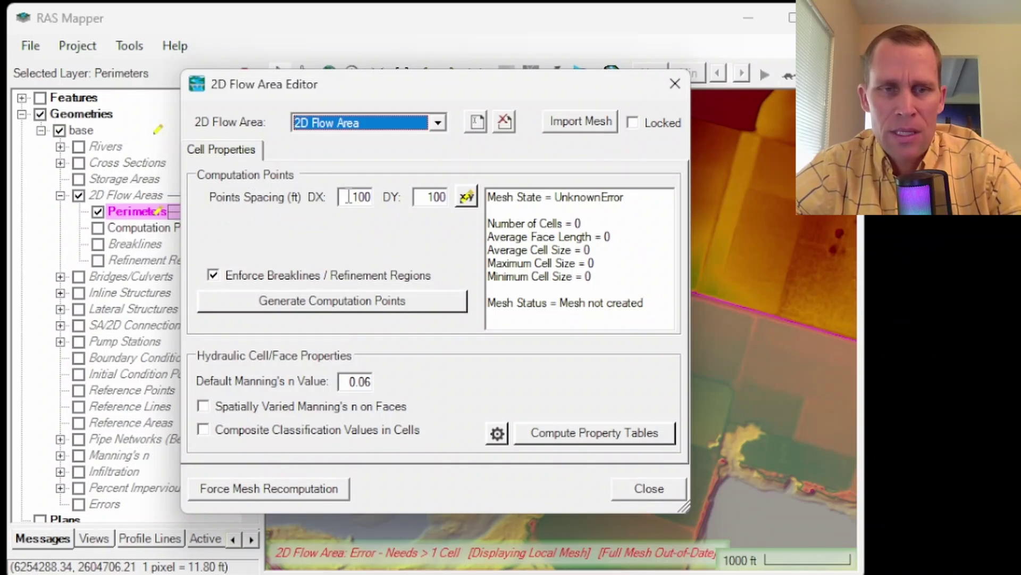
Set the point spacing to 500 ft in DX and DY, generate the computation points and close the 2D flow area editor
drag(349, 198, 369, 197)
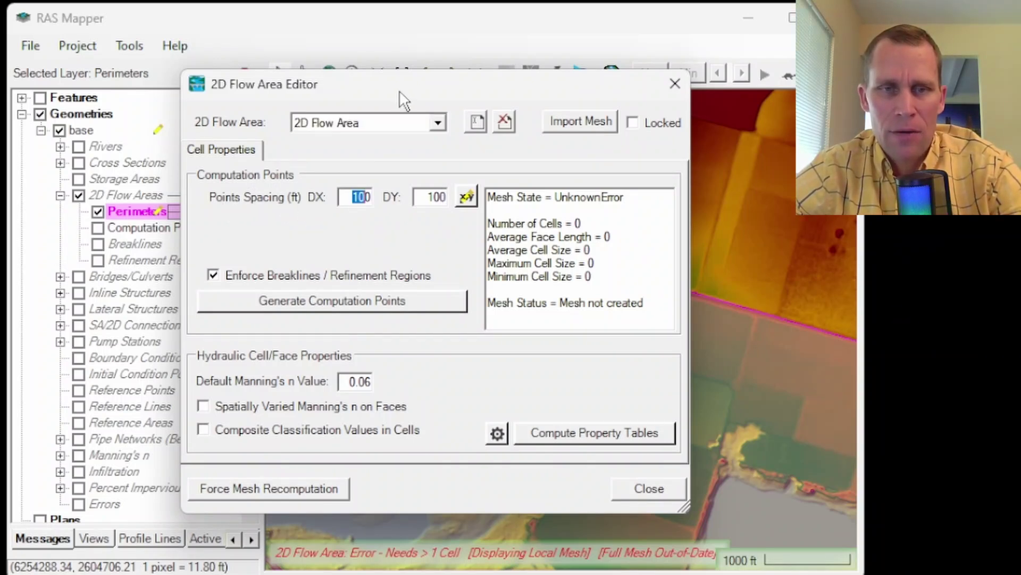
drag(461, 86, 345, 86)
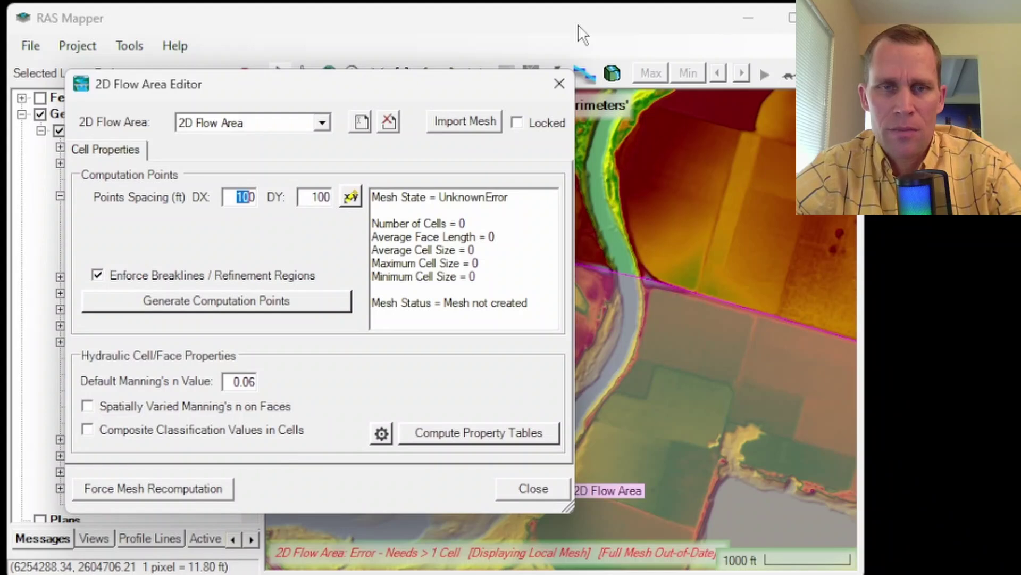
drag(454, 78, 408, 64)
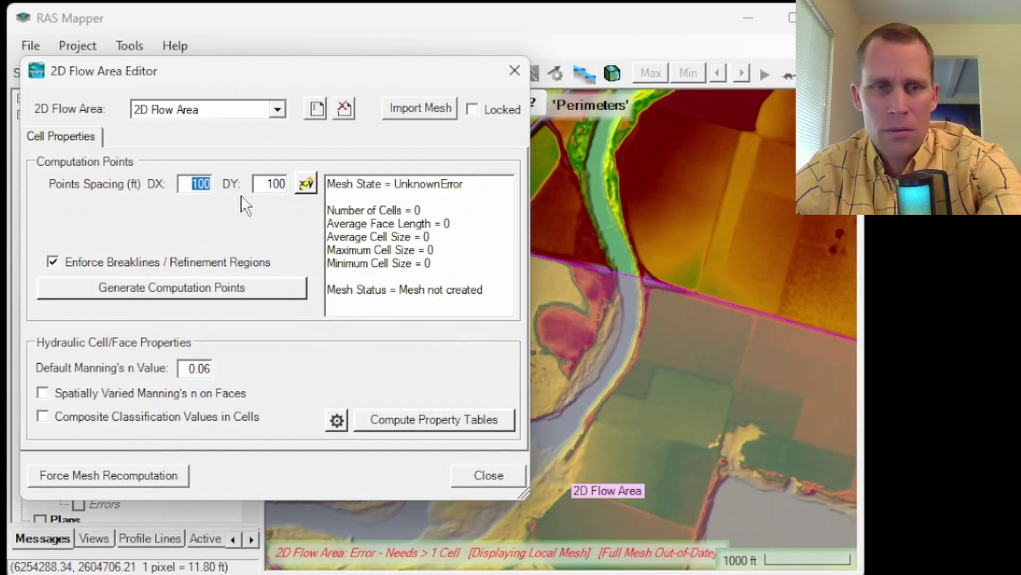
text(500)
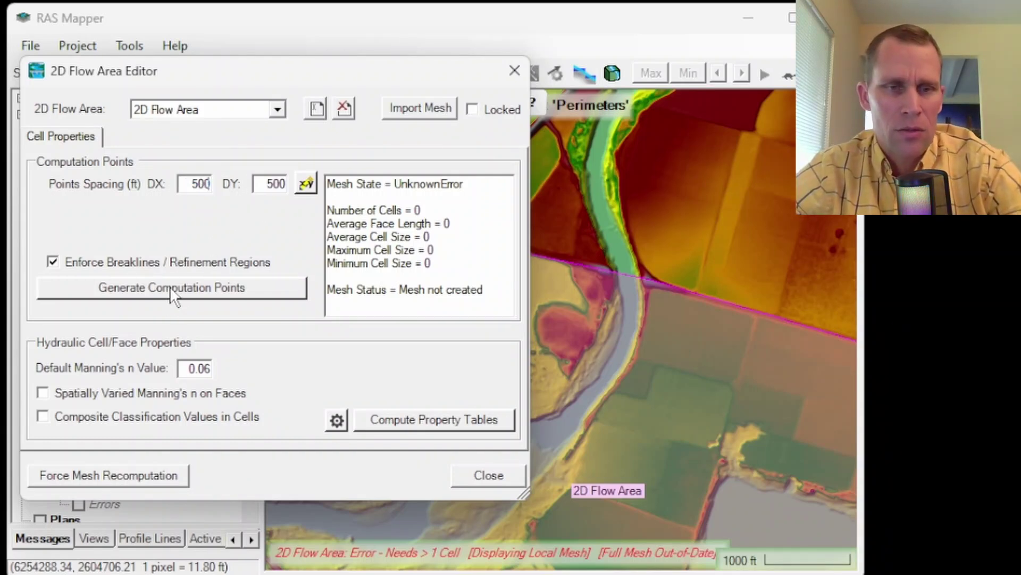
click(154, 286)
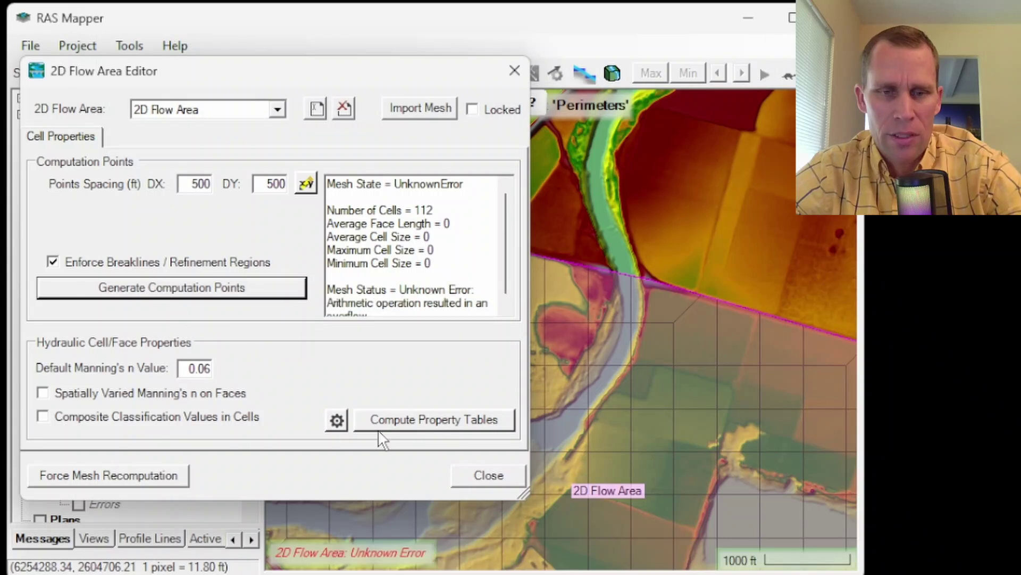
click(489, 475)
Select the 2D Flow Area perimeter on the map and open its 2D area properties for editing
scroll(520, 432, down, 1)
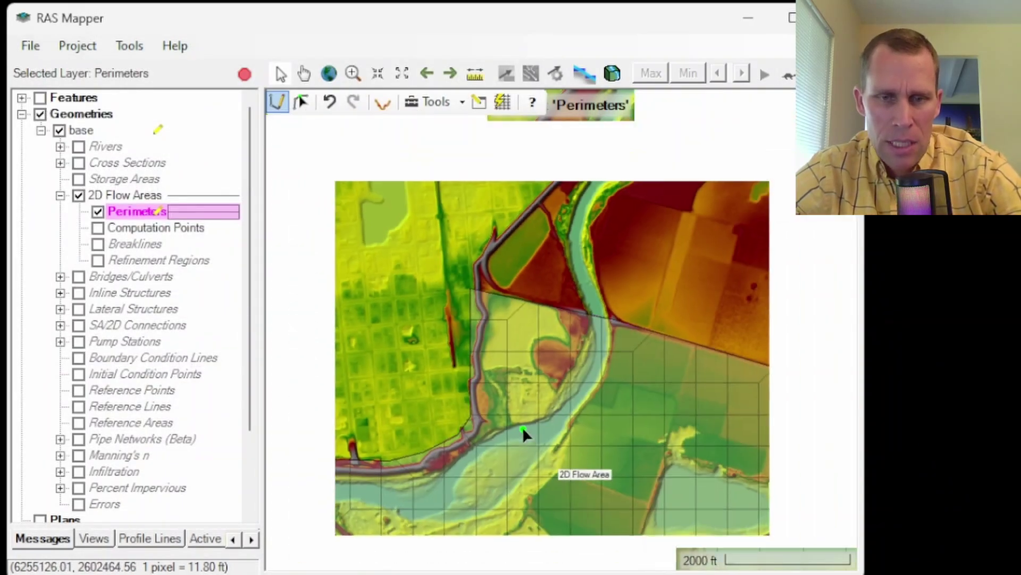
scroll(520, 417, down, 1)
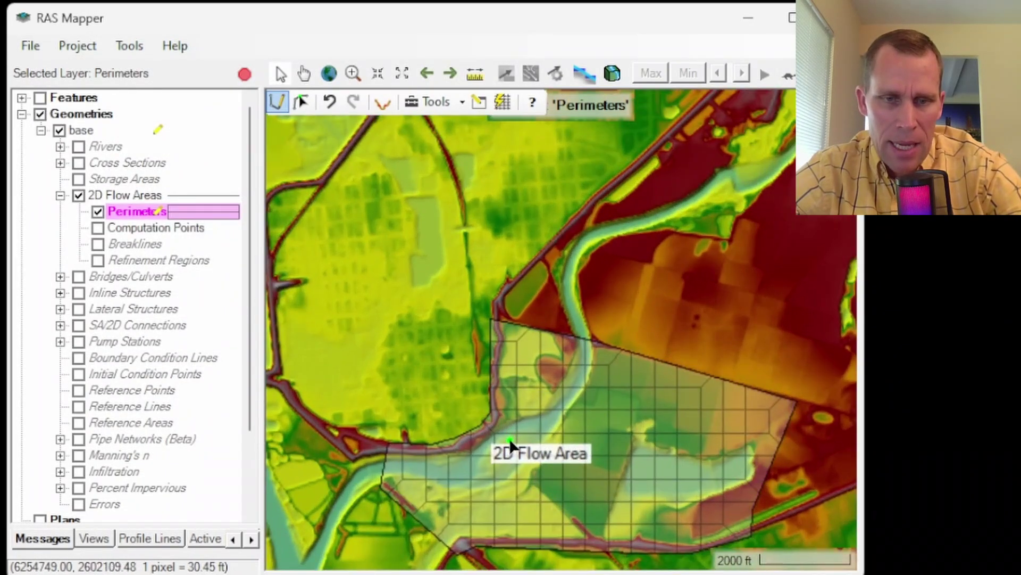
click(515, 467)
drag(529, 485, 519, 304)
click(301, 102)
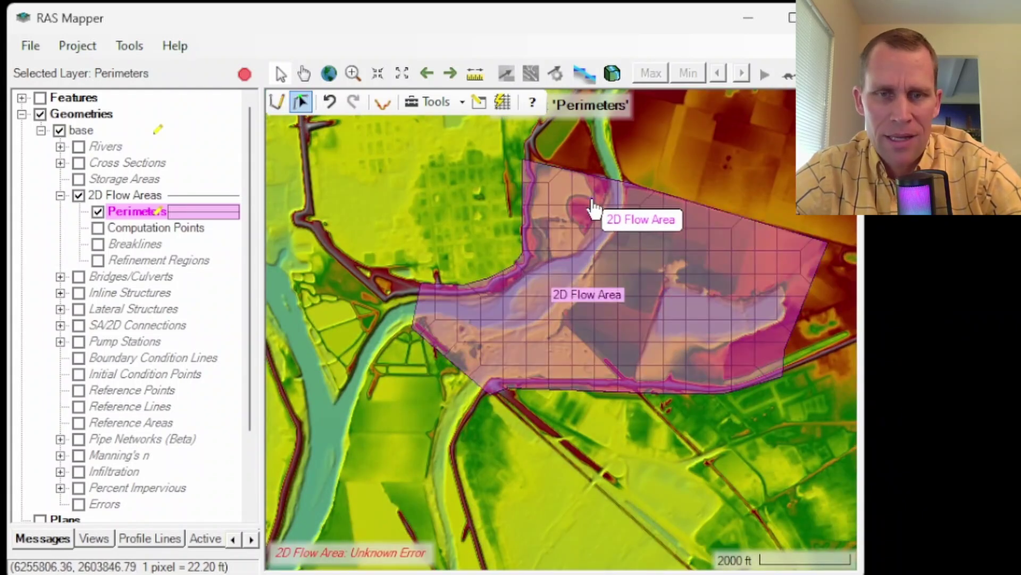
right_click(589, 201)
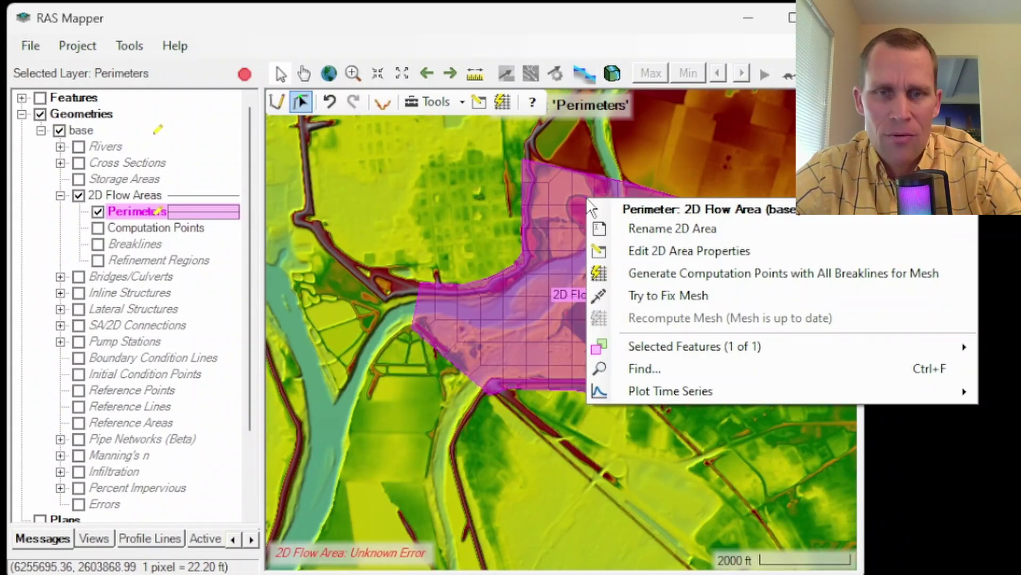
click(637, 248)
Set the point spacing to 300 ft in DX and DY, regenerate the computation points over the existing ones and close the editor
drag(470, 95, 286, 68)
double_click(164, 170)
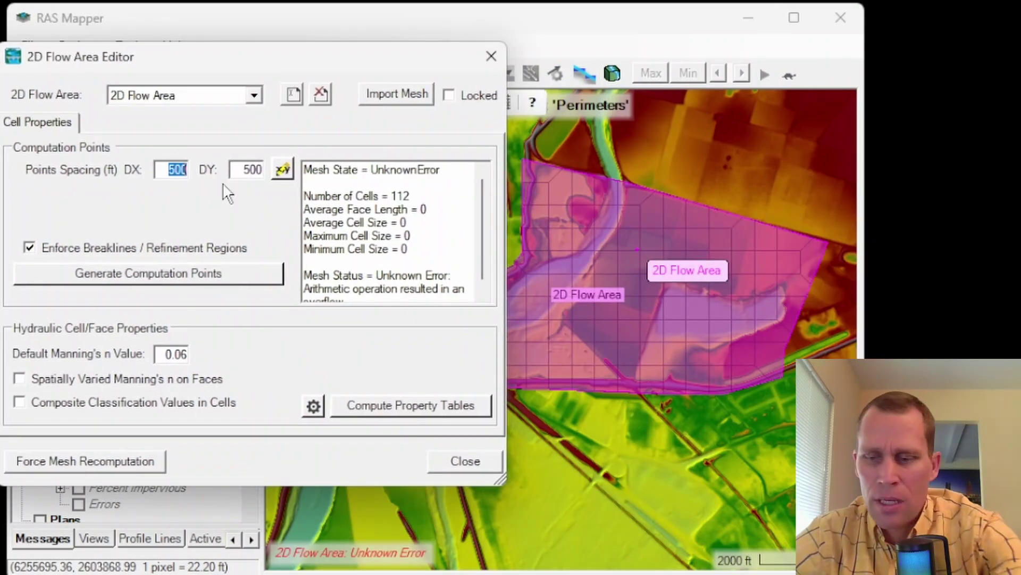
text(300)
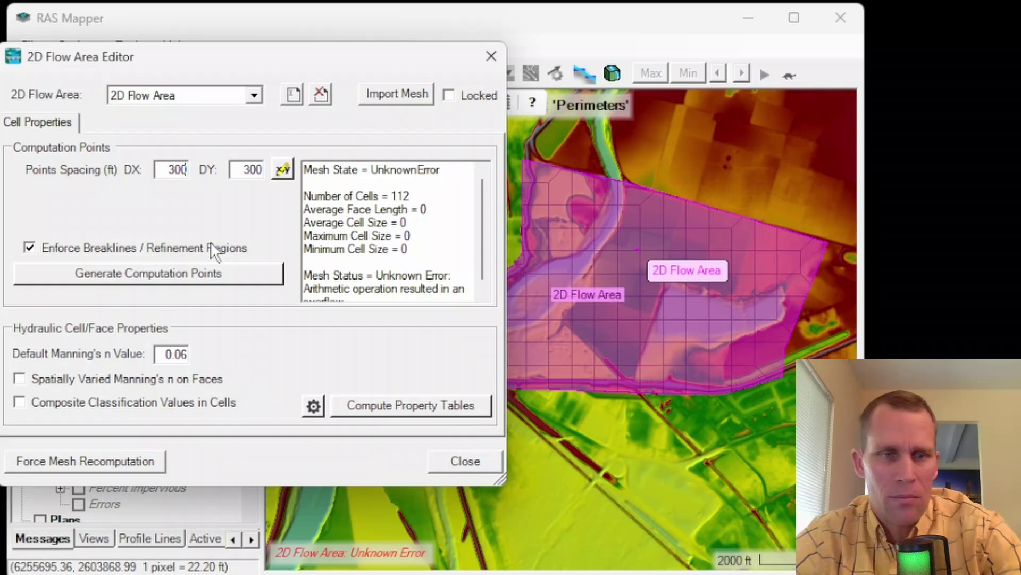
click(197, 273)
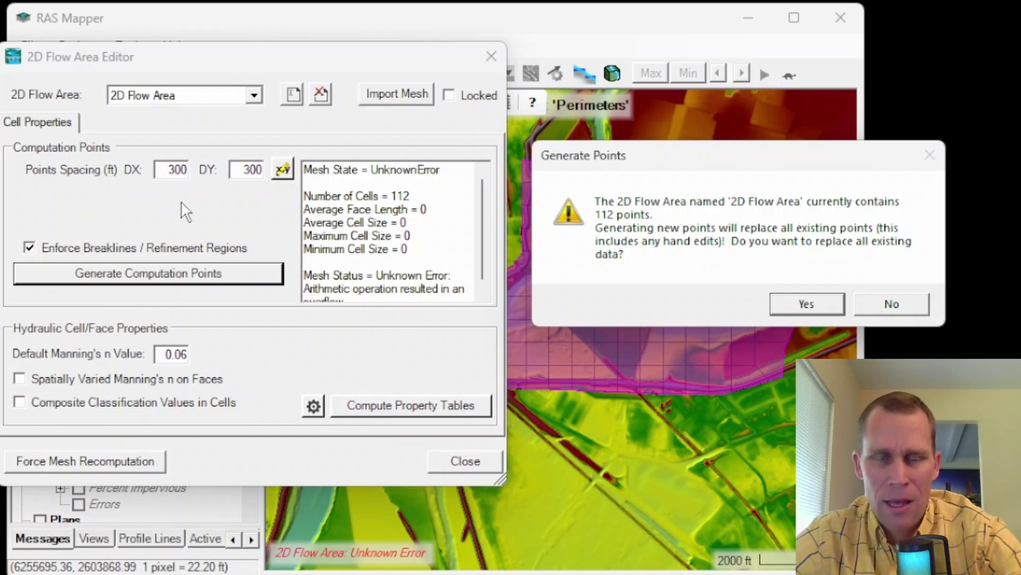
click(795, 303)
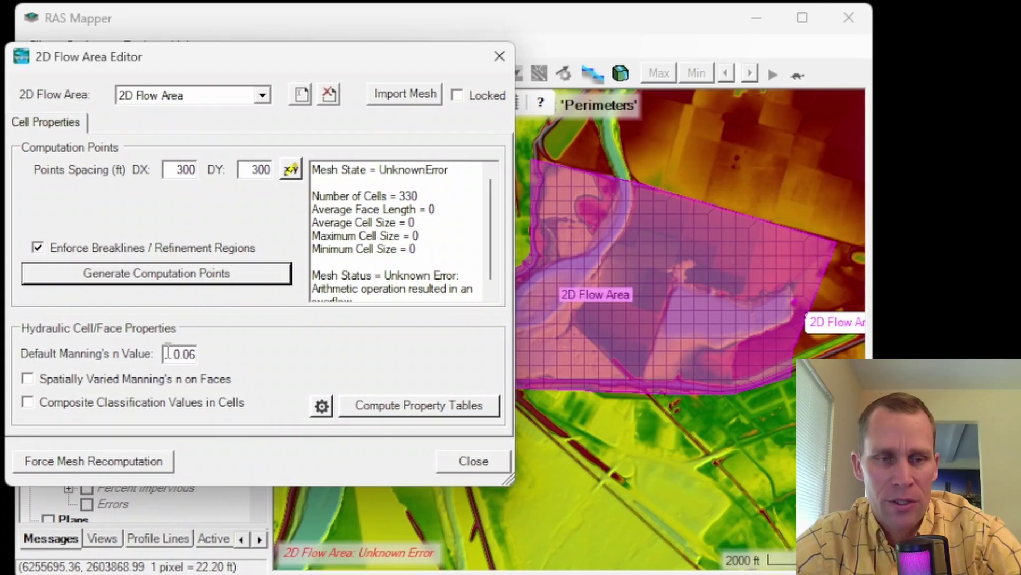
double_click(184, 354)
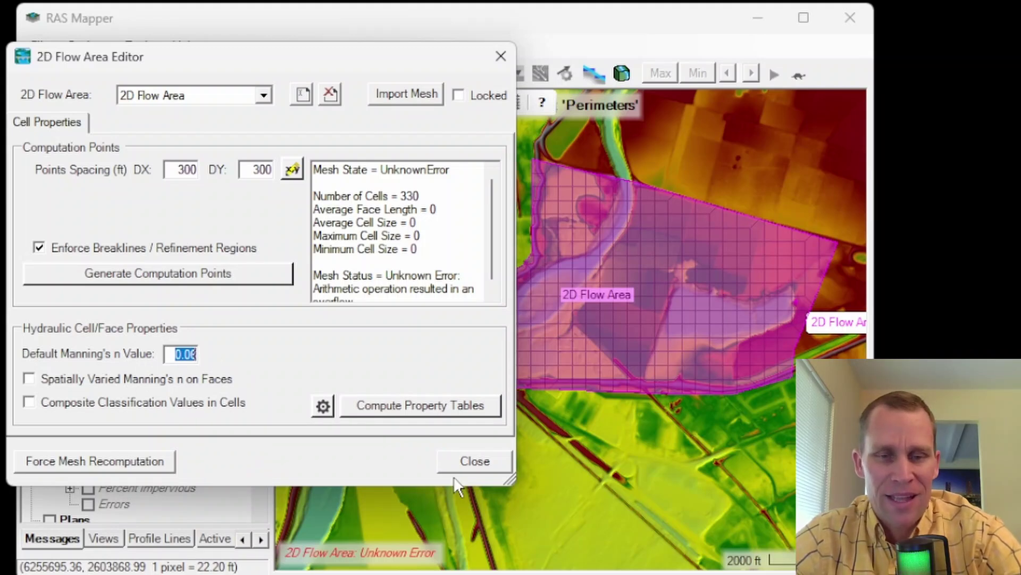
click(466, 464)
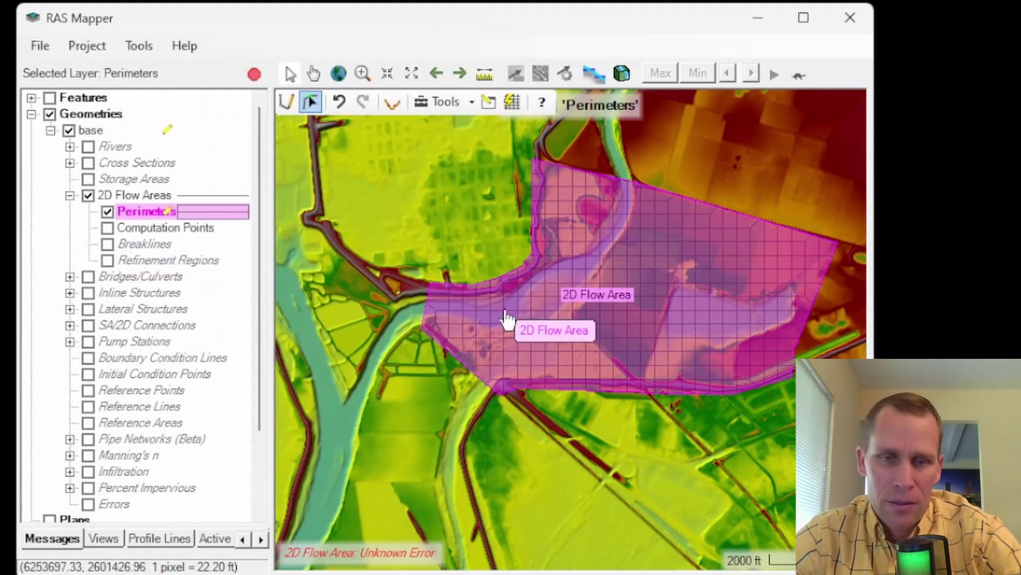
scroll(520, 291, up, 2)
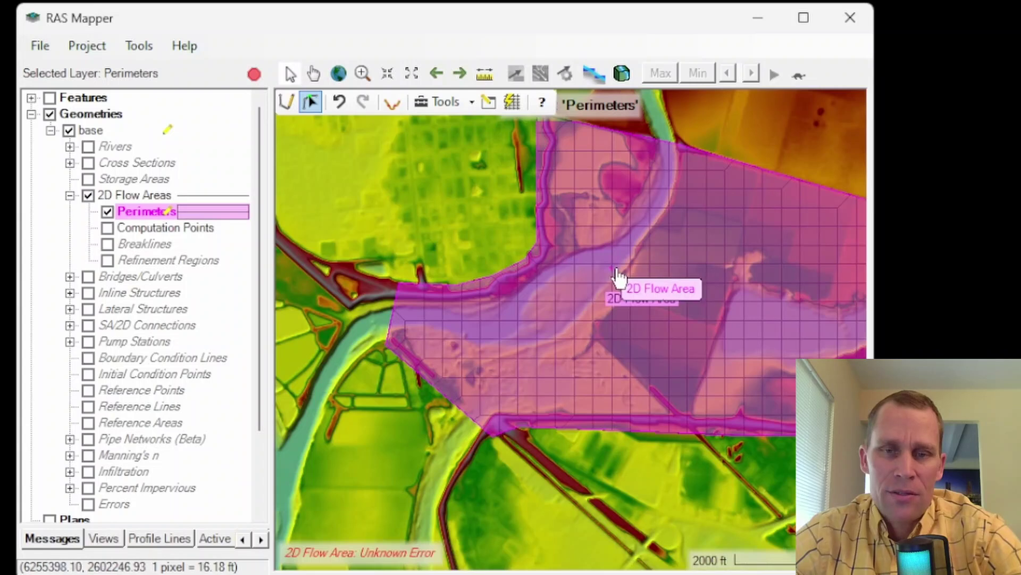
drag(617, 276, 548, 326)
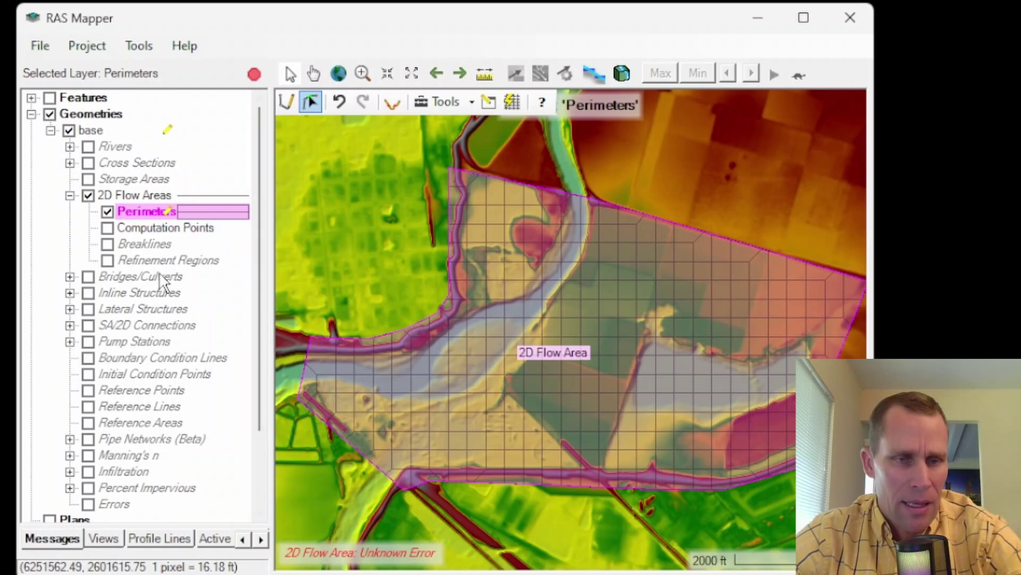
Start a refinement region across the river at the north perimeter line, turning down the channel's east bank
click(154, 262)
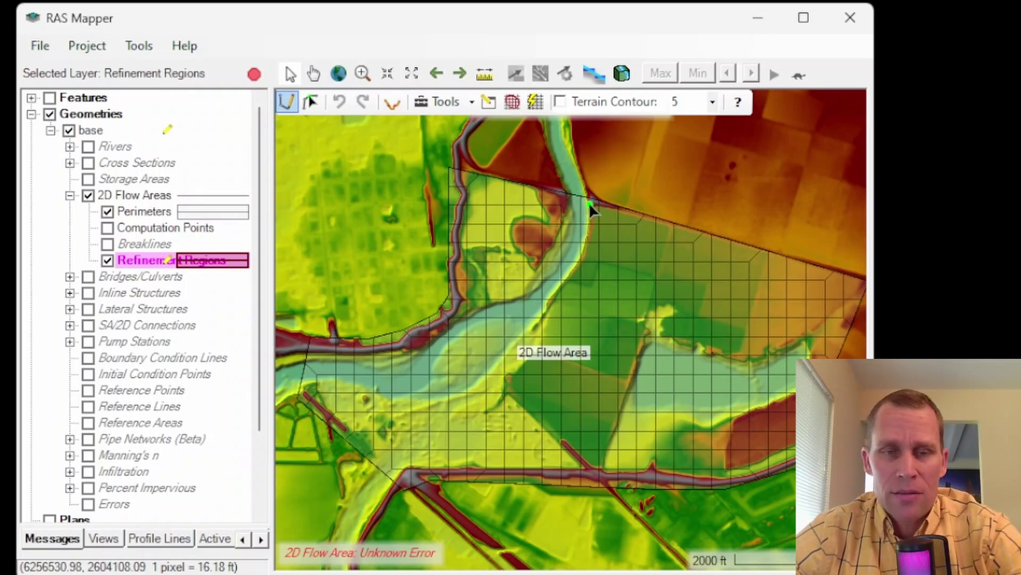
scroll(564, 211, up, 4)
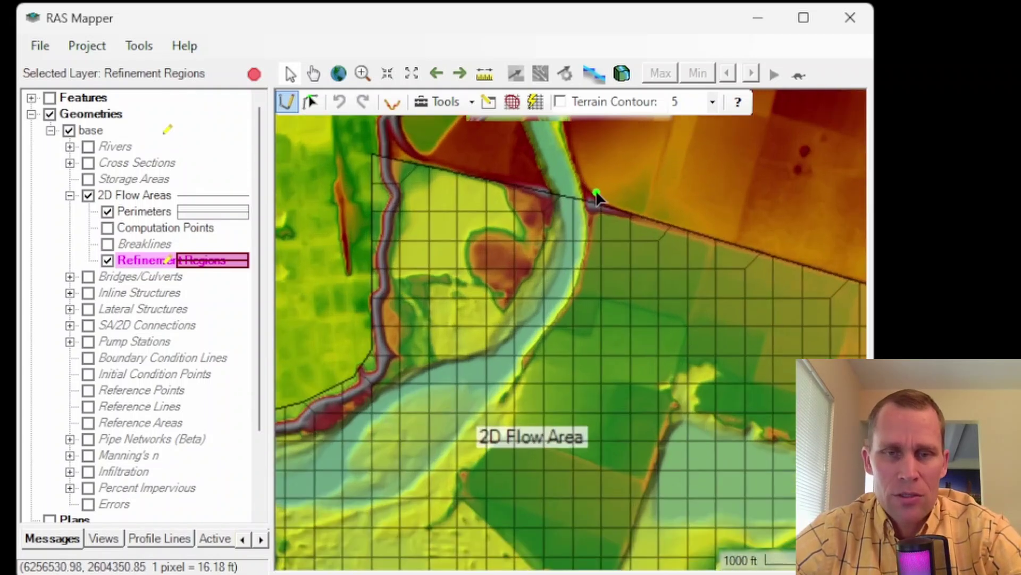
scroll(588, 242, up, 4)
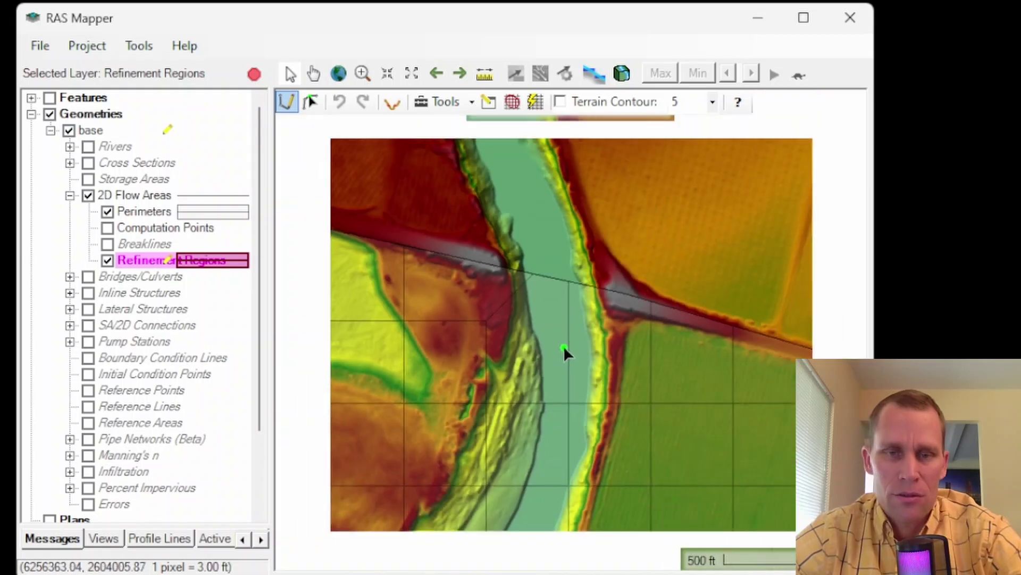
click(506, 268)
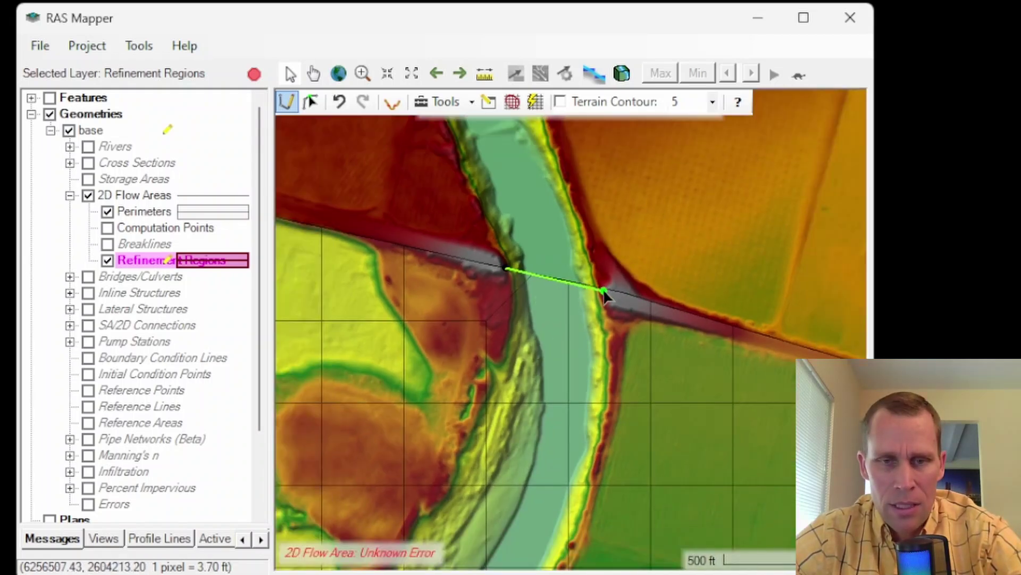
click(610, 299)
click(617, 348)
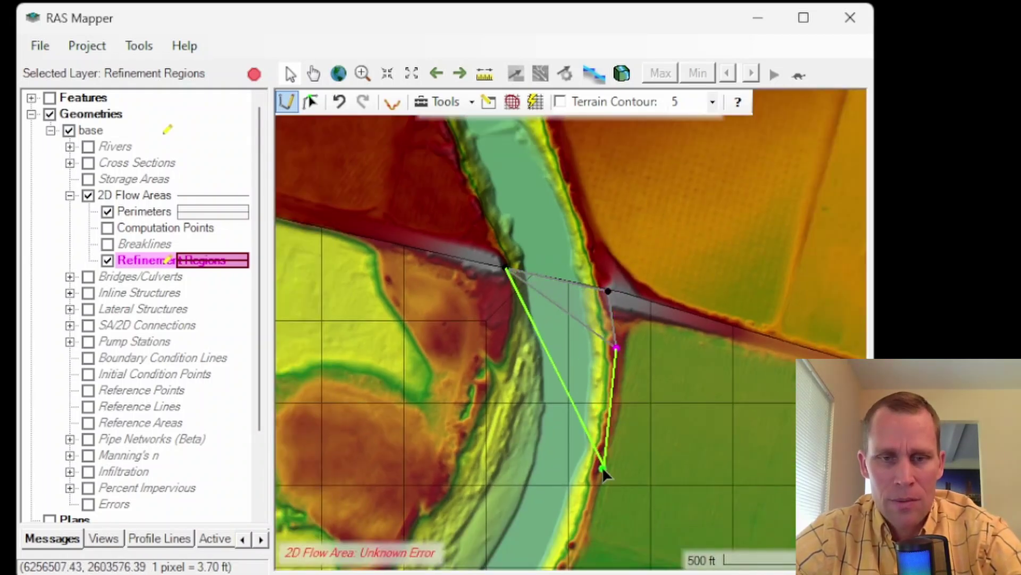
Extend the refinement region outline downstream along the river's east and south bank, past the wide bar
scroll(695, 289, down, 3)
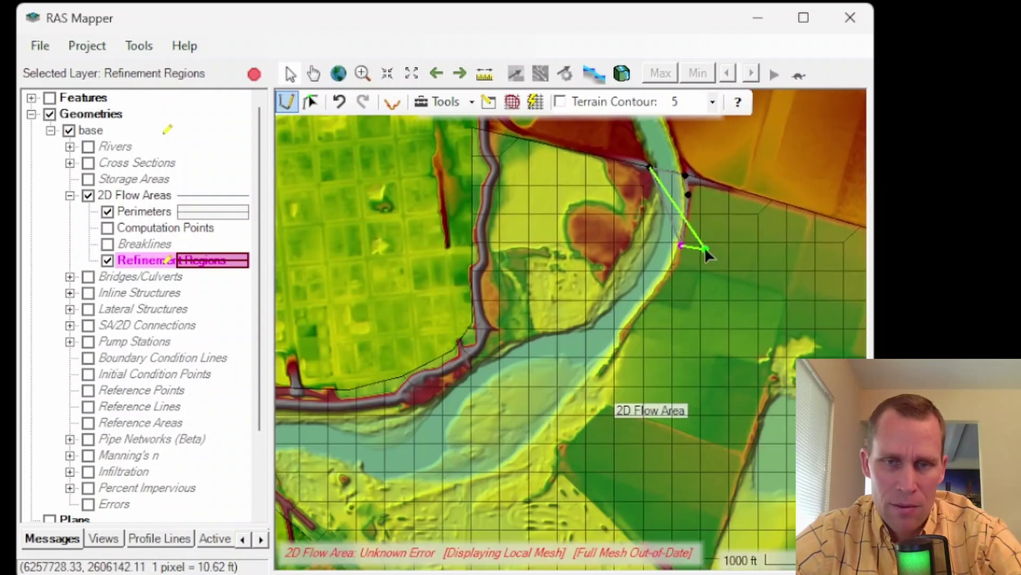
click(659, 290)
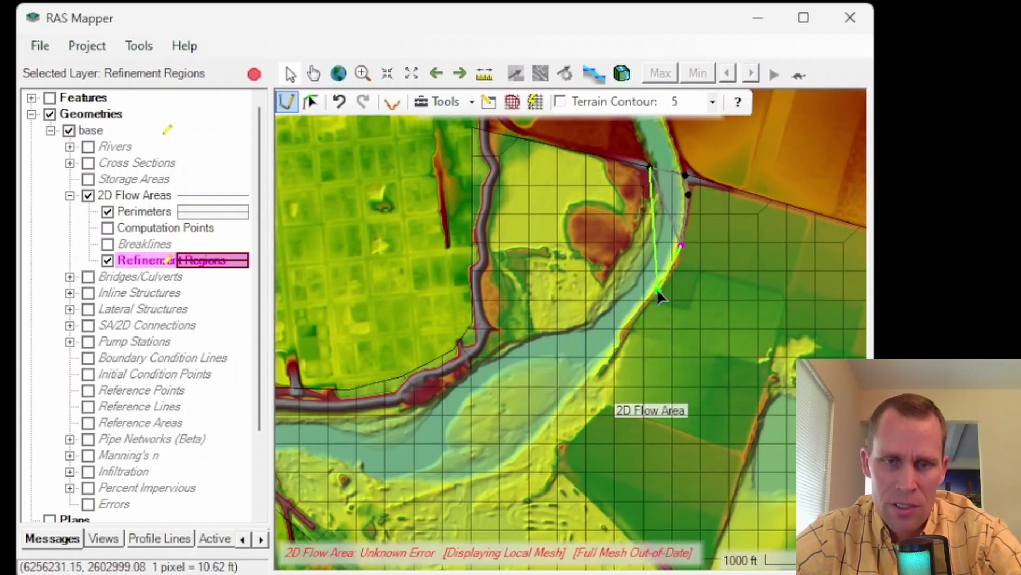
click(595, 383)
click(532, 448)
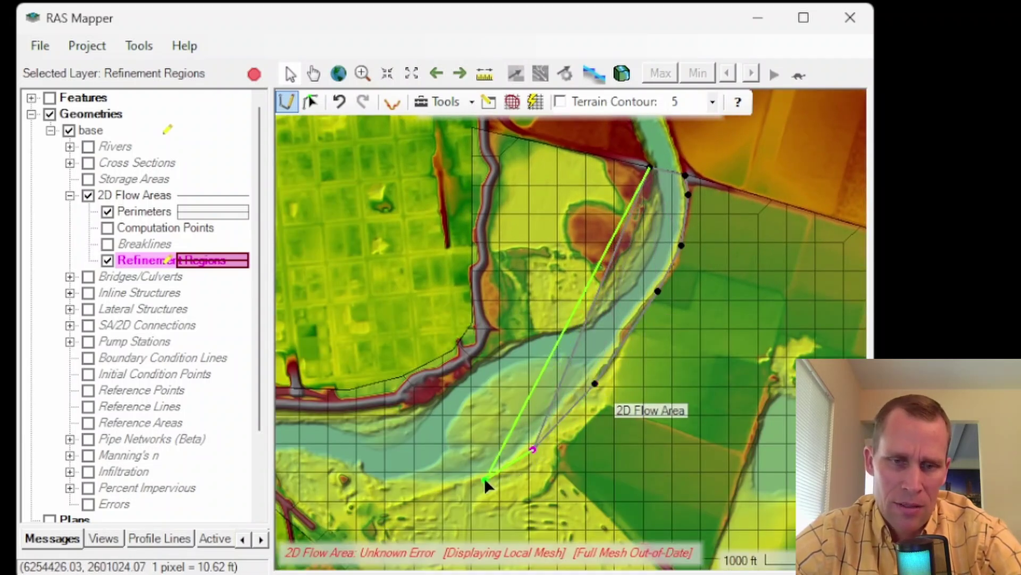
click(486, 479)
click(417, 499)
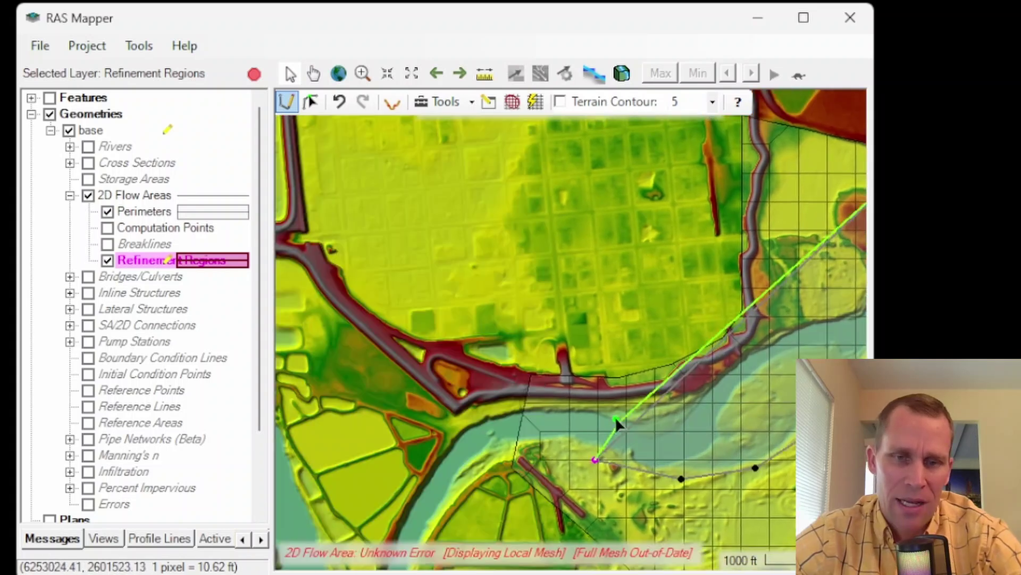
Carry the refinement region outline across the river at the western perimeter edge and back along the north bank levee
click(595, 459)
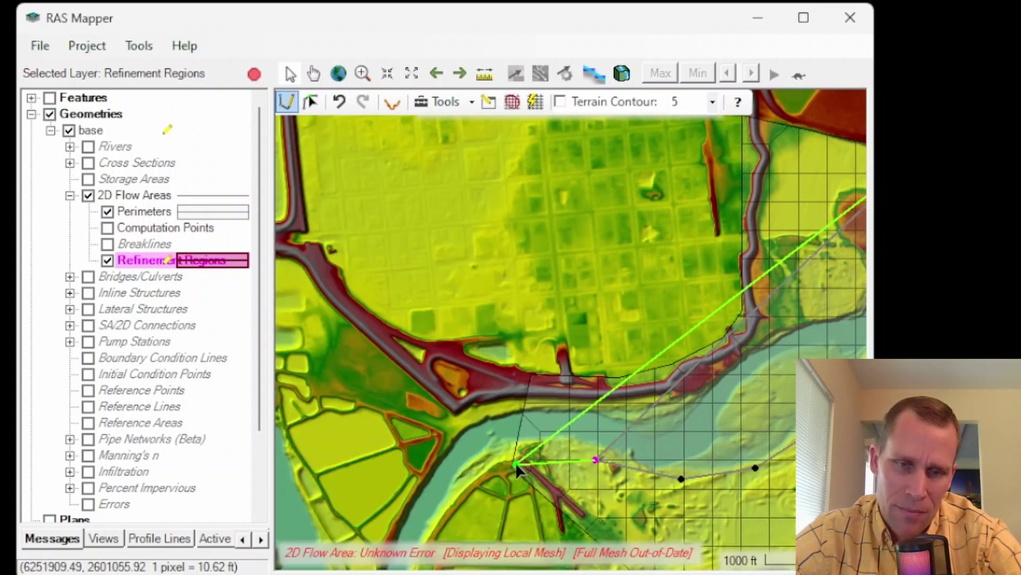
scroll(519, 471, up, 2)
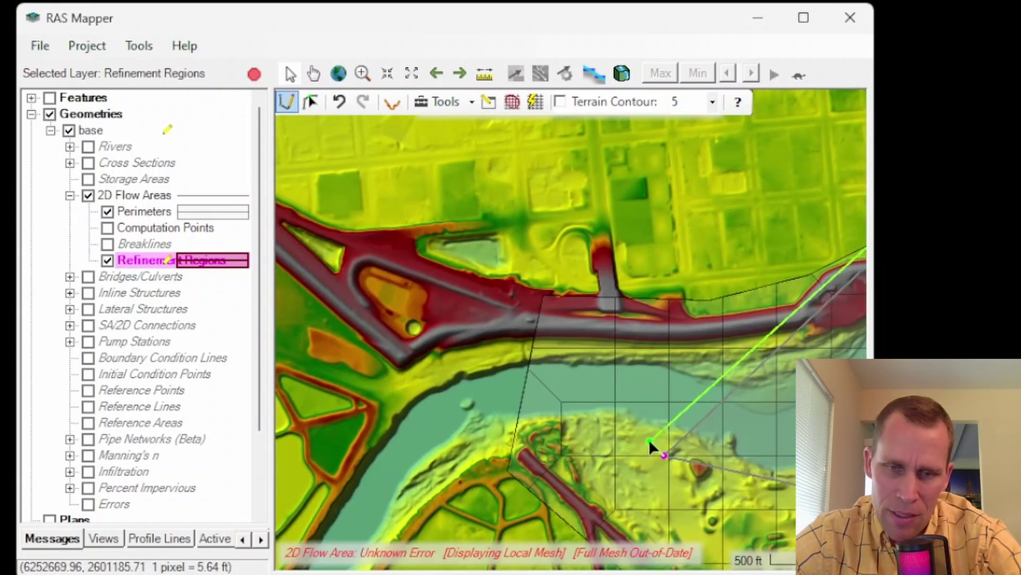
click(519, 441)
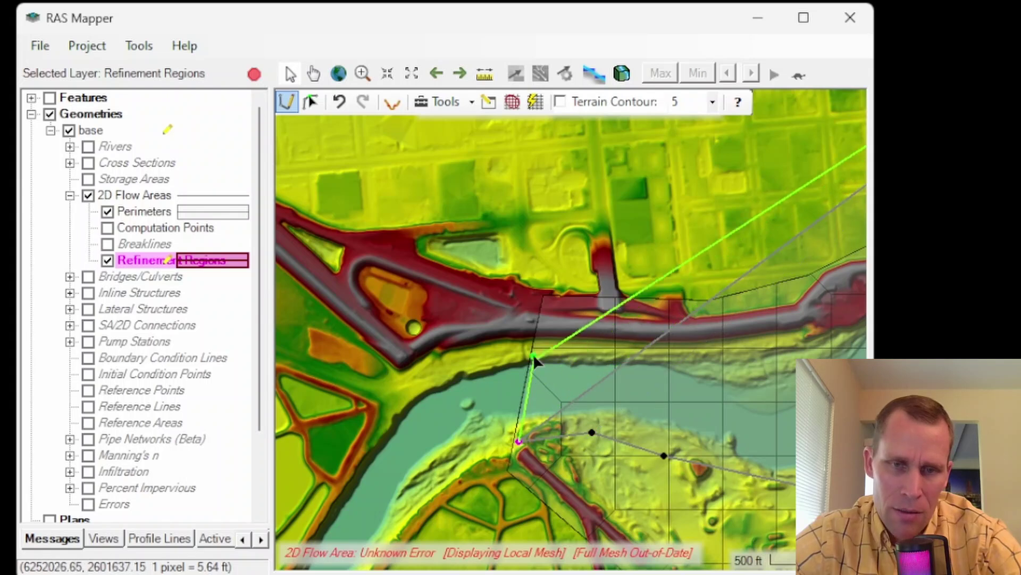
click(537, 335)
click(690, 349)
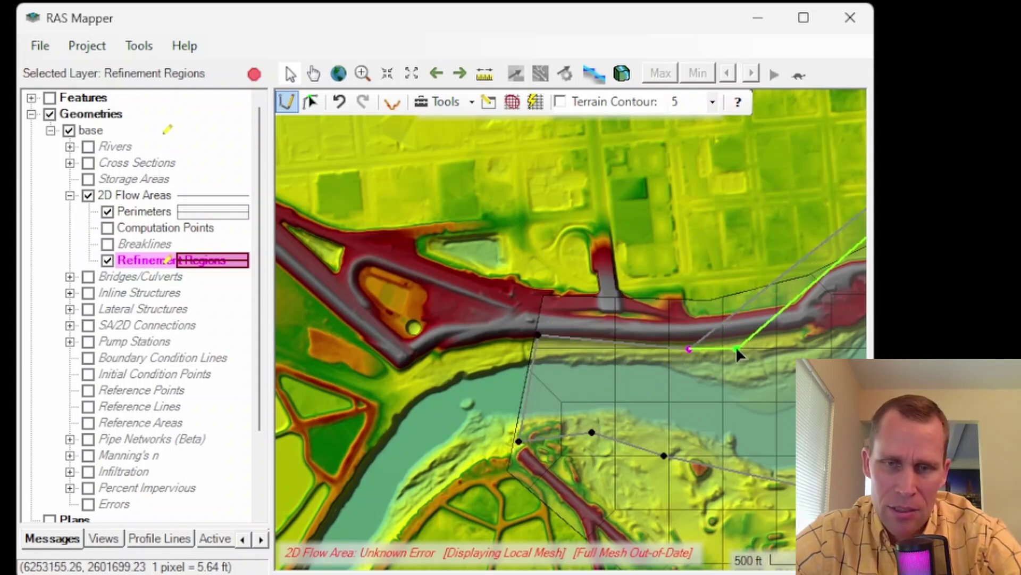
Finish the refinement region along the north bank and name it Main Channel
click(807, 333)
scroll(775, 372, down, 3)
double_click(477, 350)
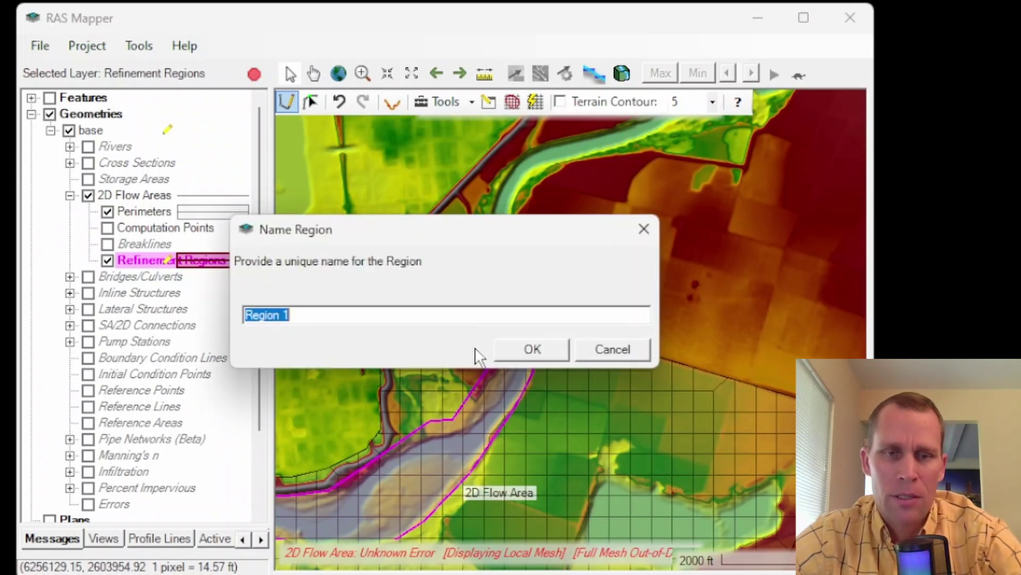
text(Main Channel)
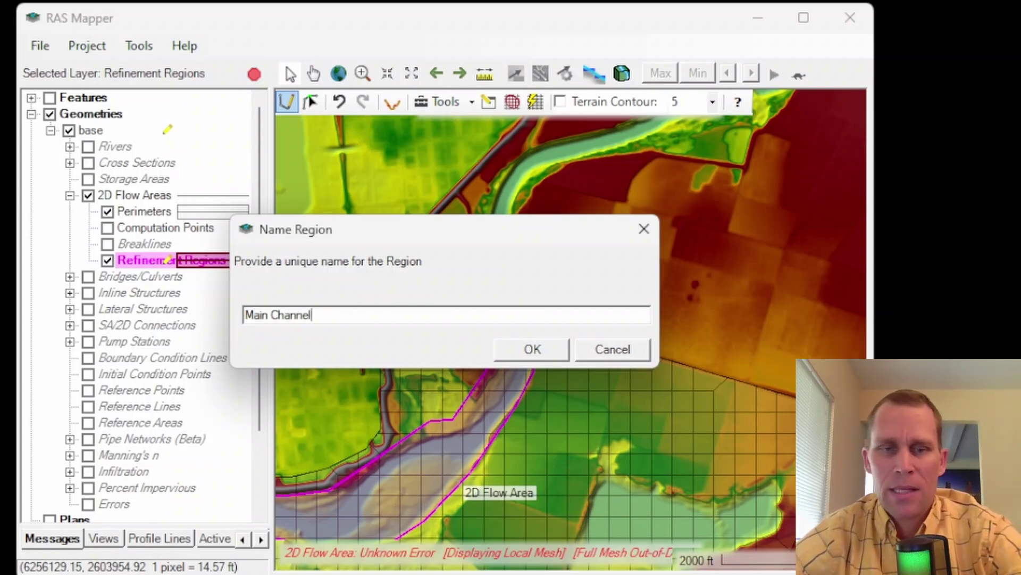
click(530, 353)
Set the Main Channel refinement region's Cell Size X and Cell Size Y to 50 in its properties
drag(430, 474, 588, 319)
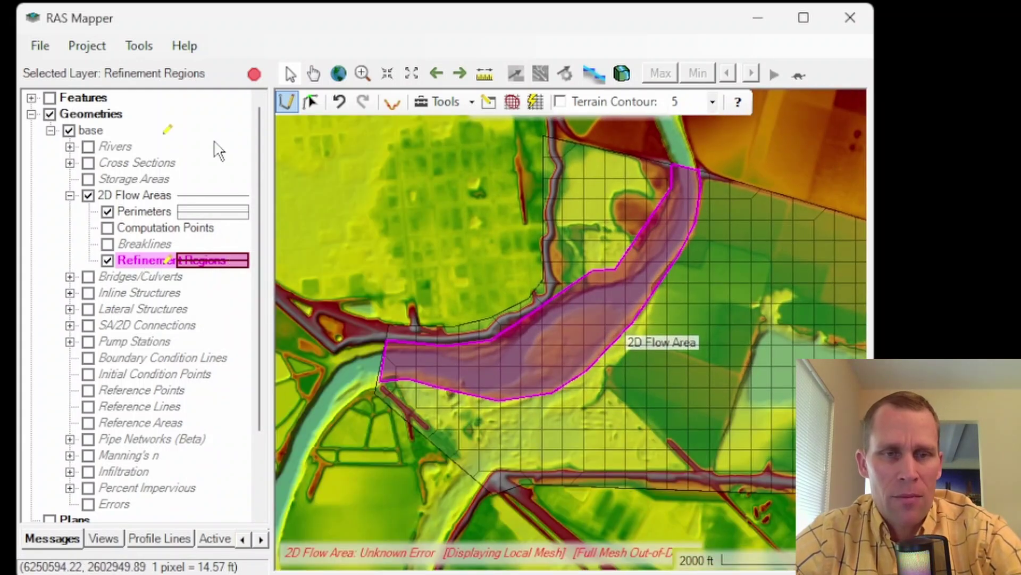
scroll(494, 303, up, 1)
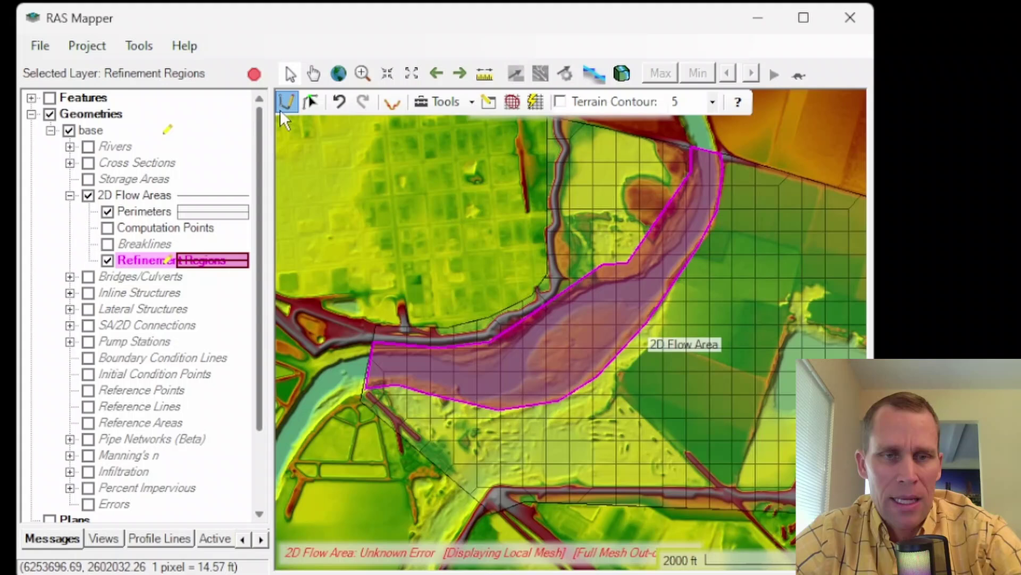
click(310, 101)
right_click(405, 368)
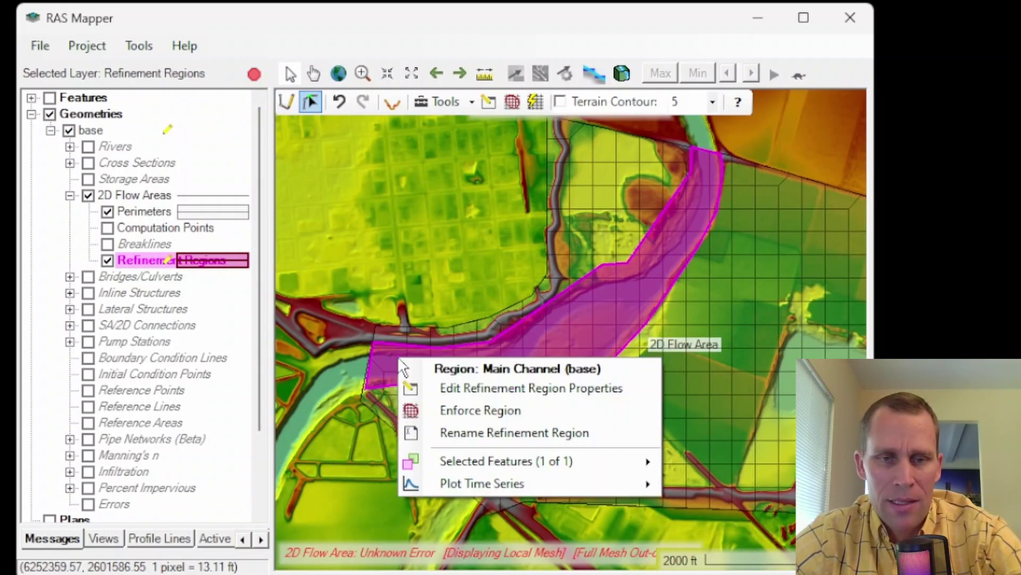
click(488, 393)
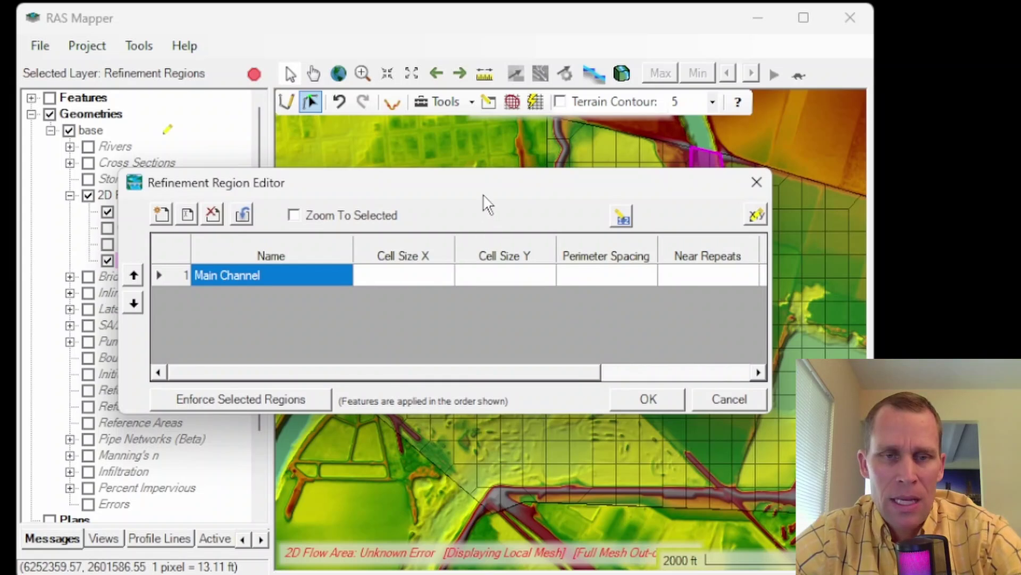
drag(484, 193, 390, 32)
click(333, 106)
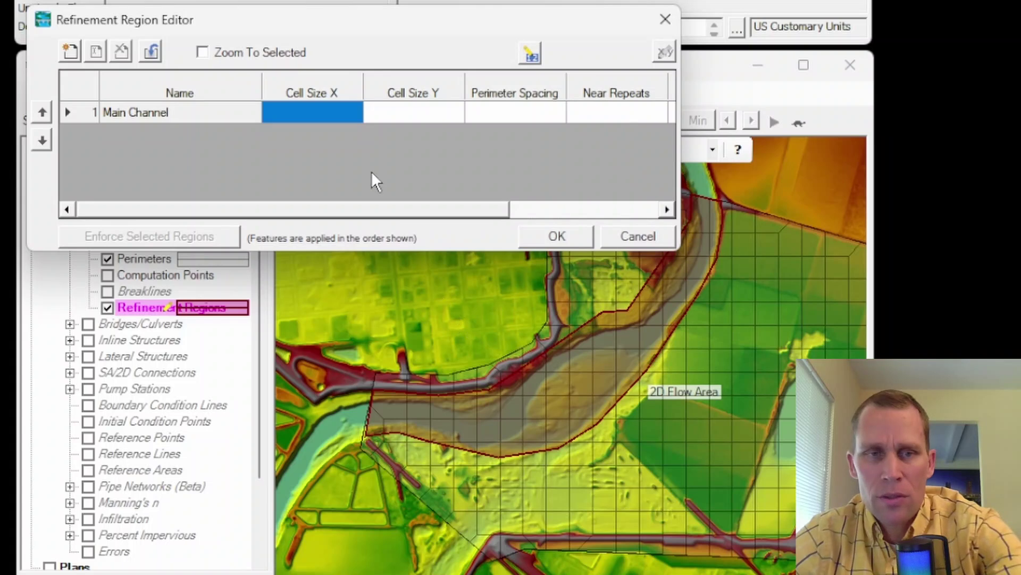
click(335, 111)
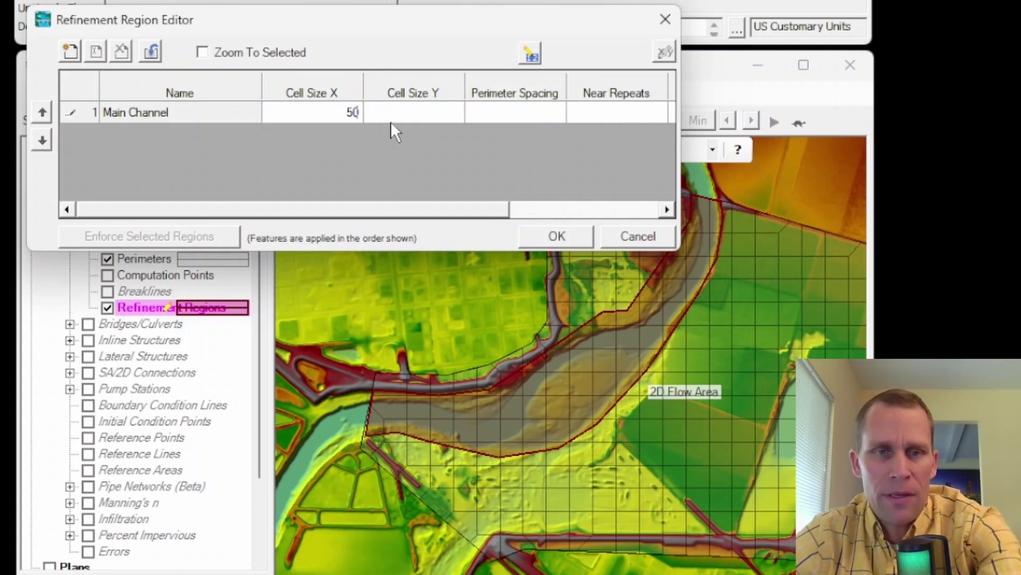
key(Tab)
text(50)
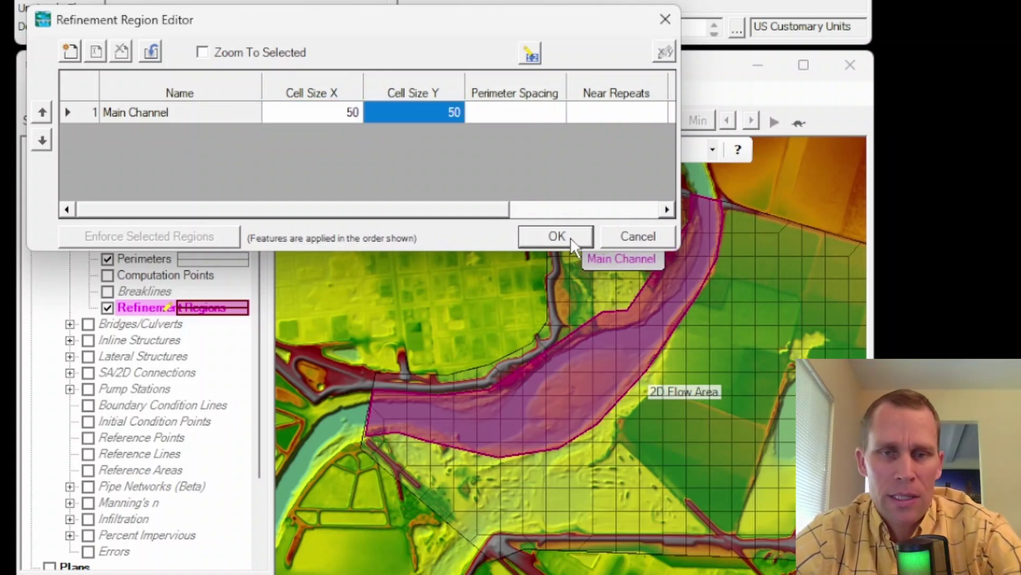
click(568, 236)
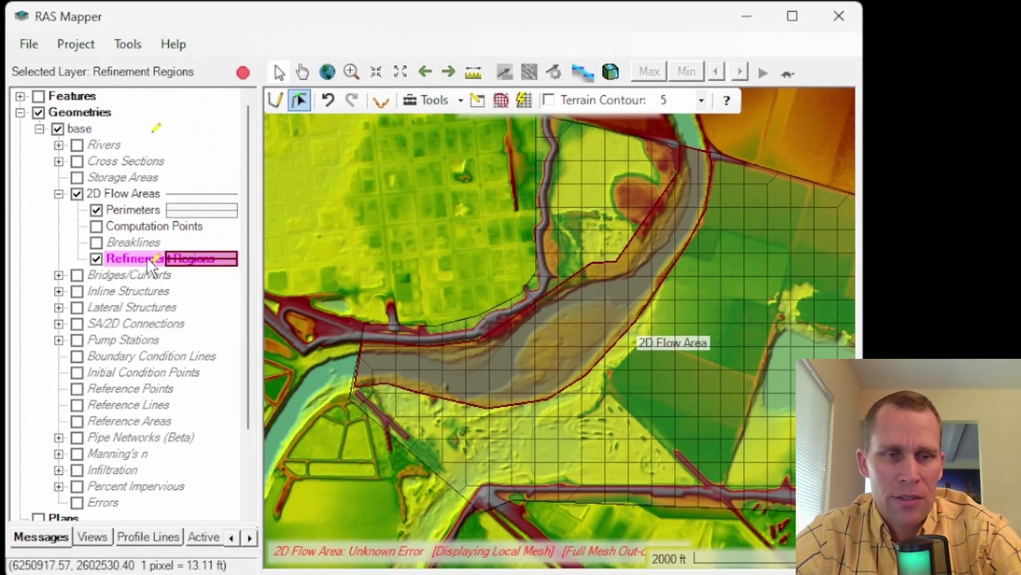
Enforce all refinement regions on the mesh and examine the refined cells along the channel up to its north end
right_click(153, 283)
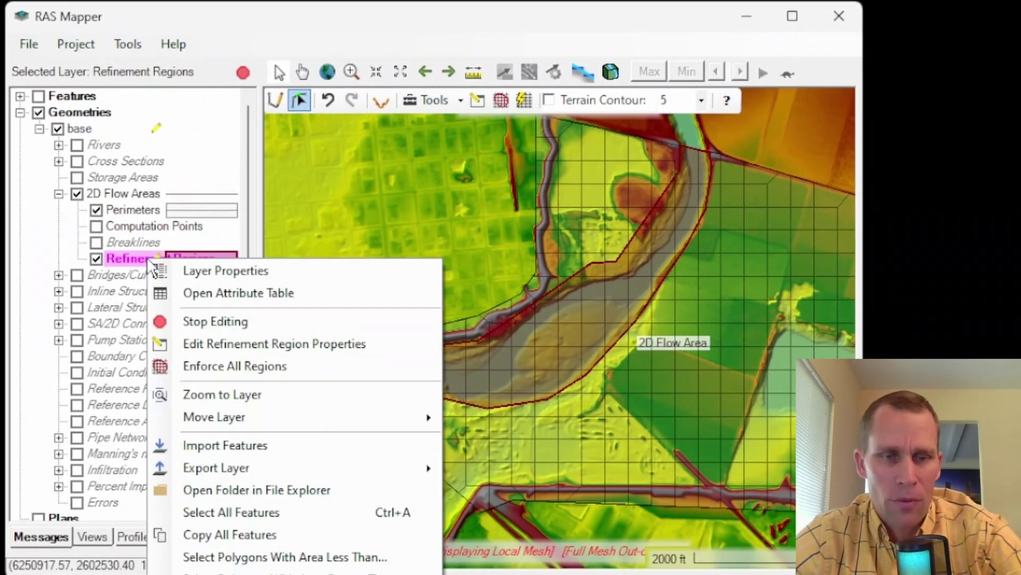
click(197, 366)
scroll(447, 390, up, 2)
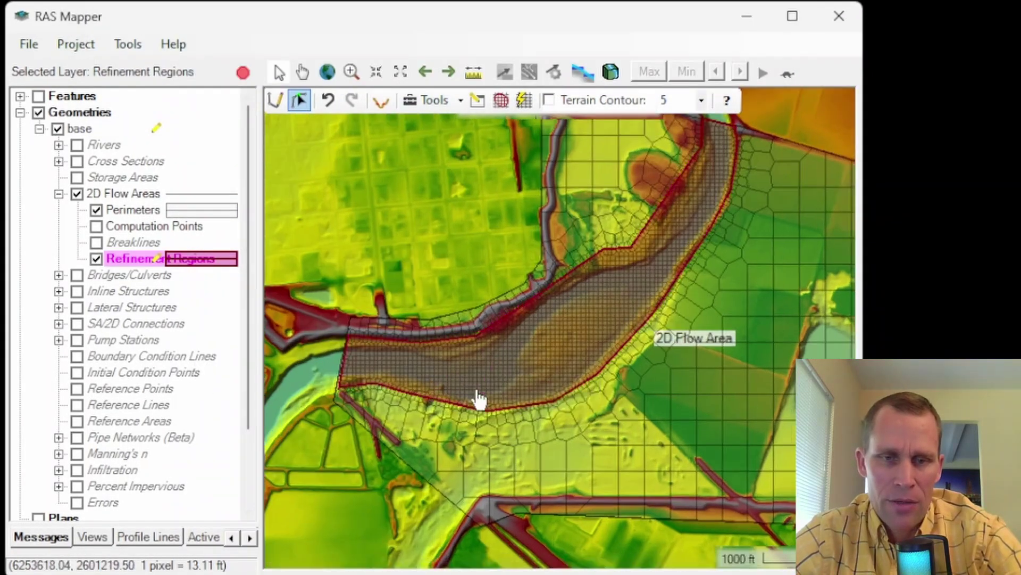
drag(446, 375, 525, 393)
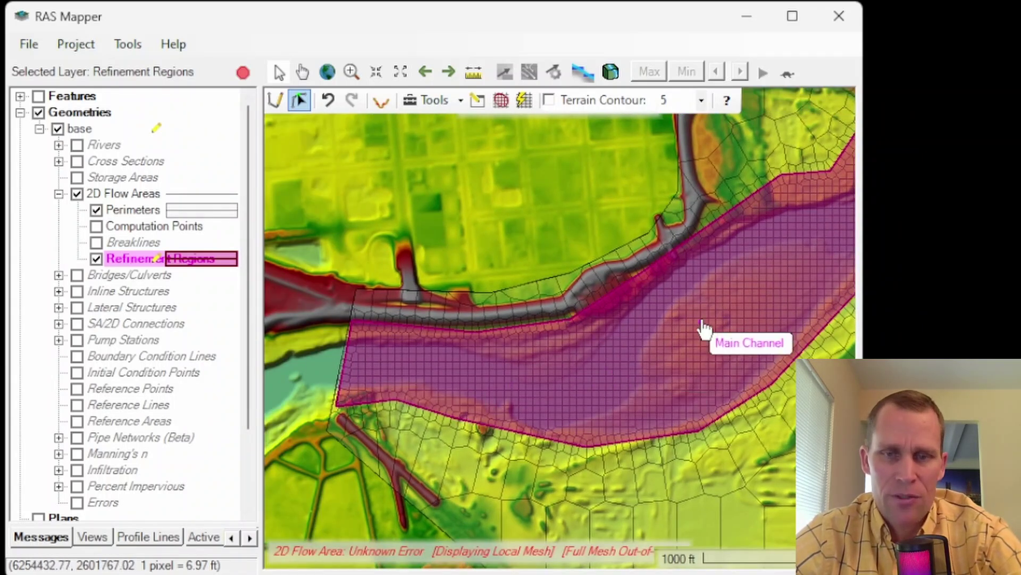
drag(707, 331, 413, 427)
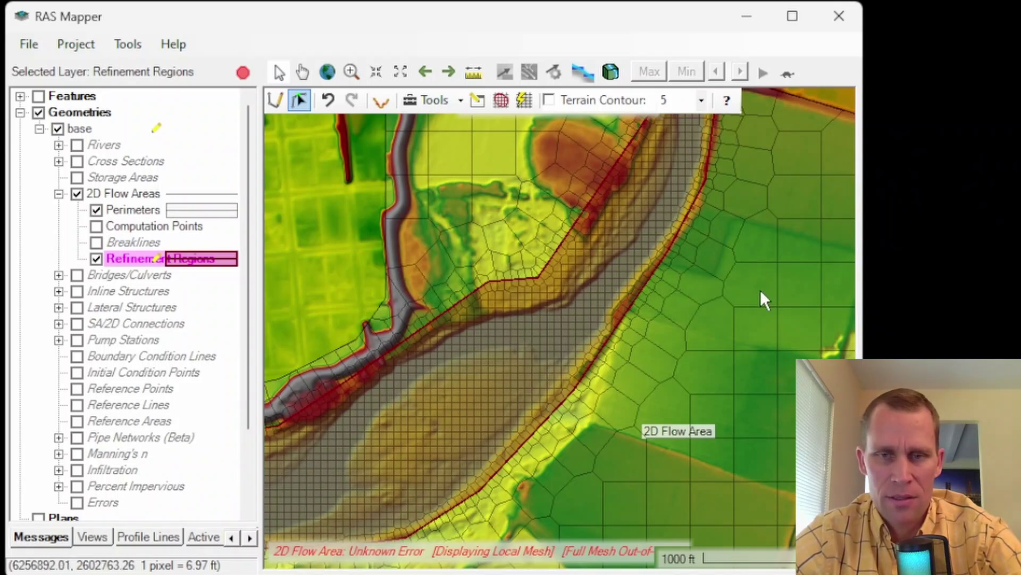
drag(734, 233, 720, 307)
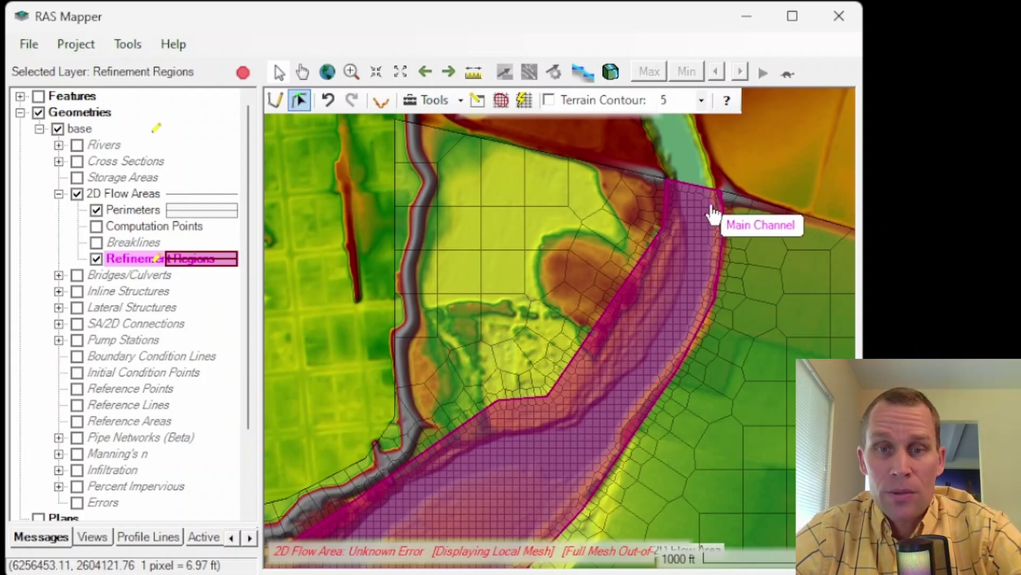
Draw a boundary condition line across the river along the north perimeter edge, from east to west bank, and name it Upstream
scroll(694, 199, up, 4)
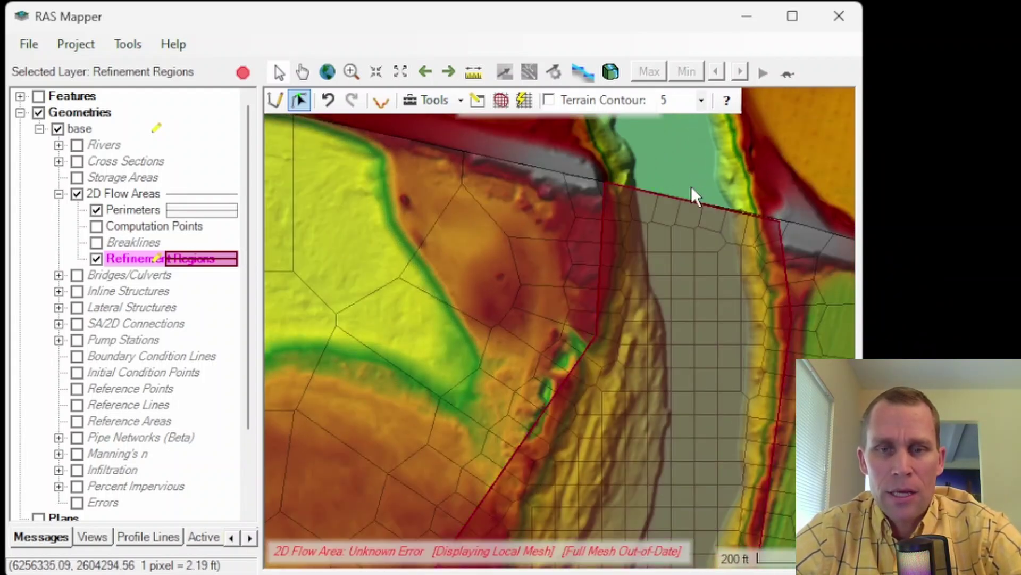
scroll(679, 212, up, 1)
drag(661, 269, 535, 276)
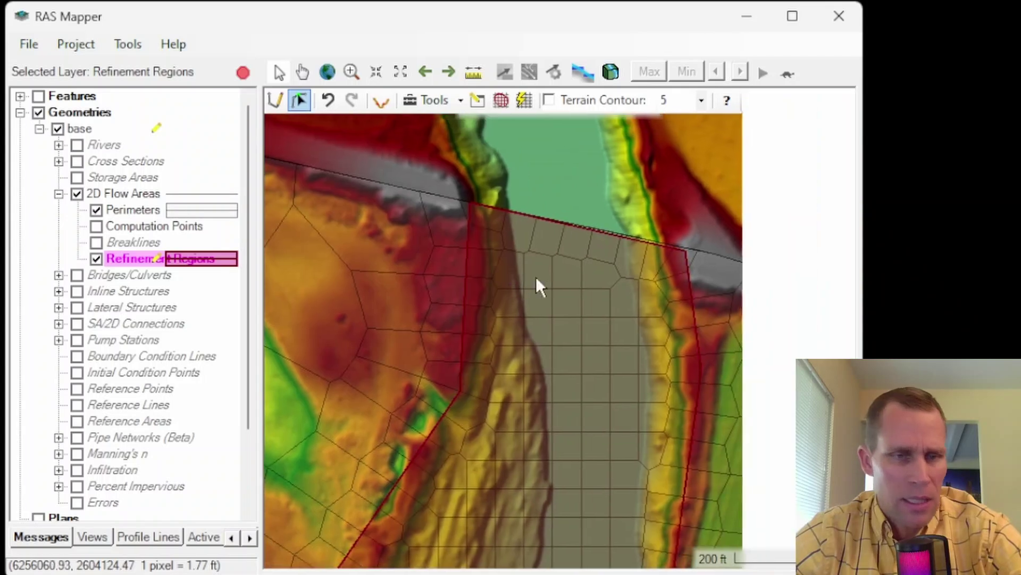
click(108, 357)
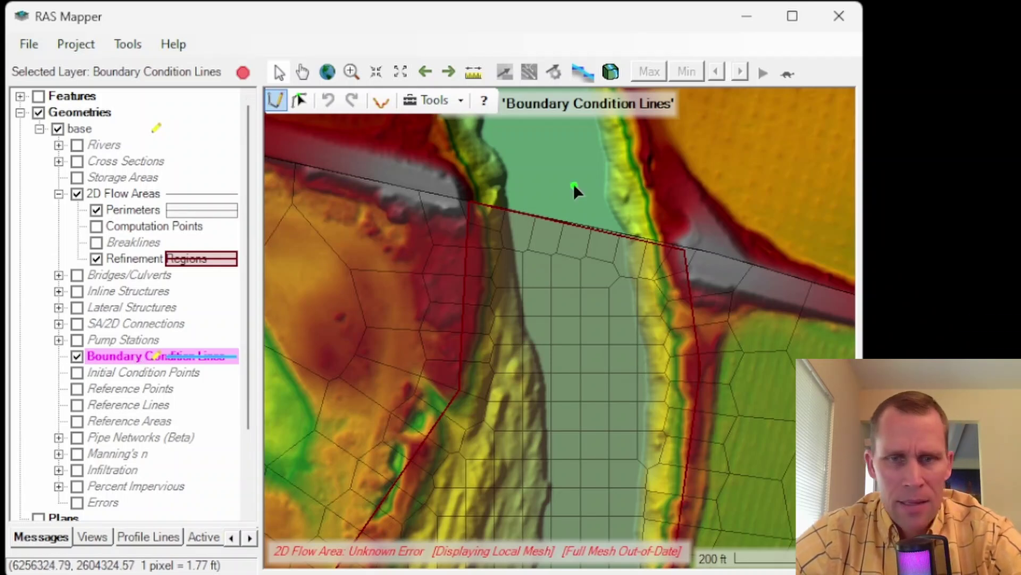
click(662, 232)
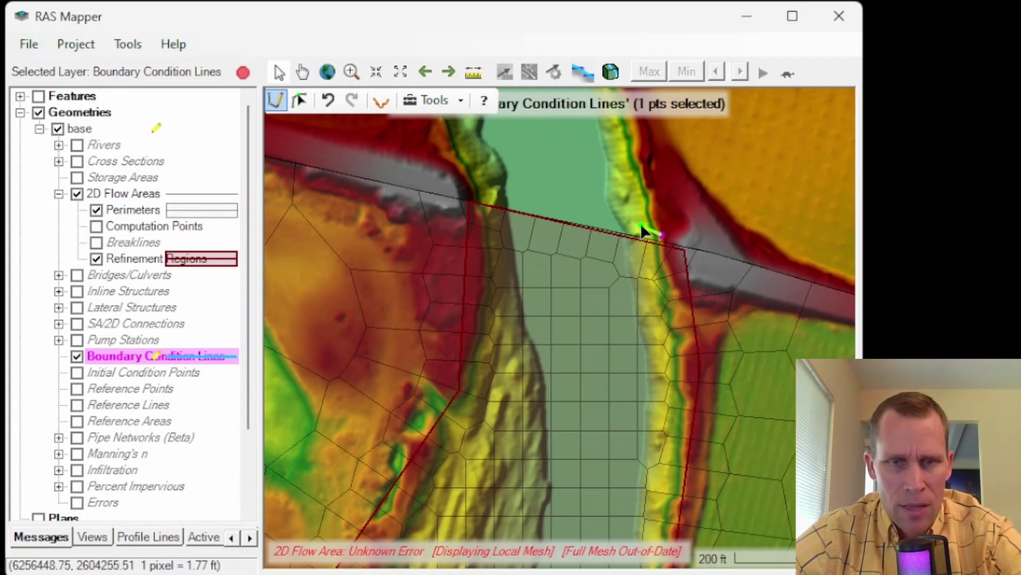
double_click(494, 205)
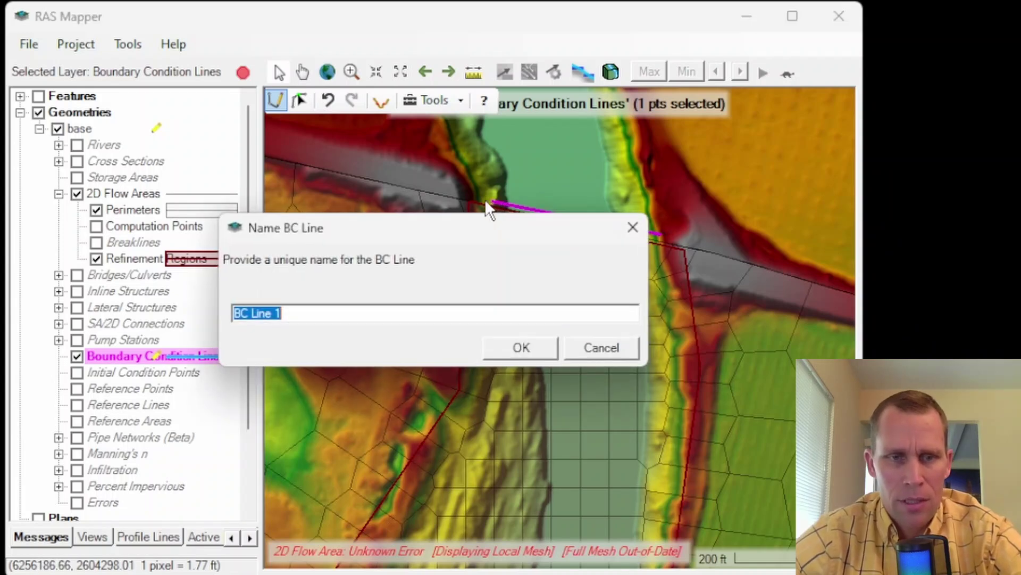
text(Upstream)
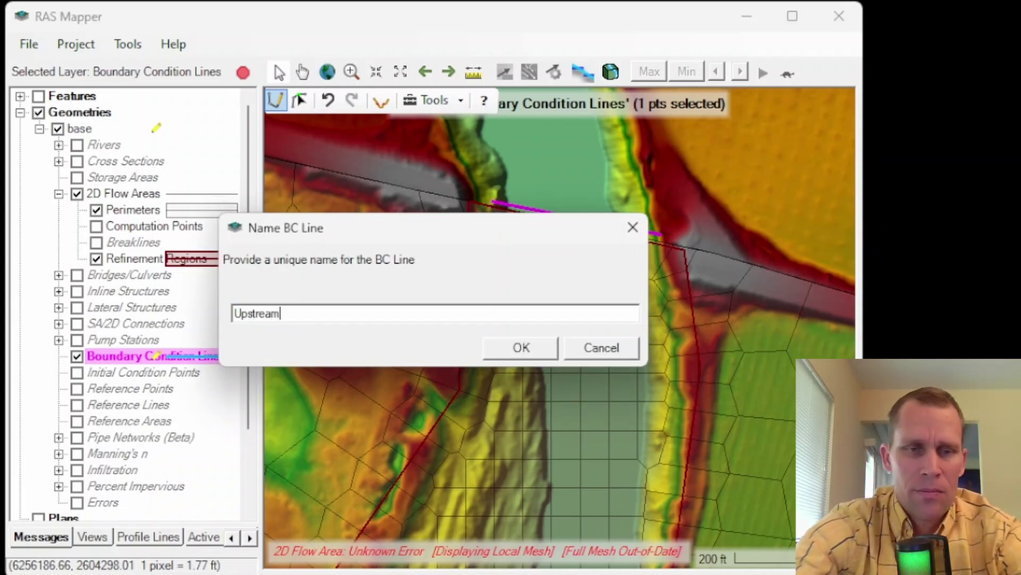
click(544, 349)
scroll(529, 336, down, 3)
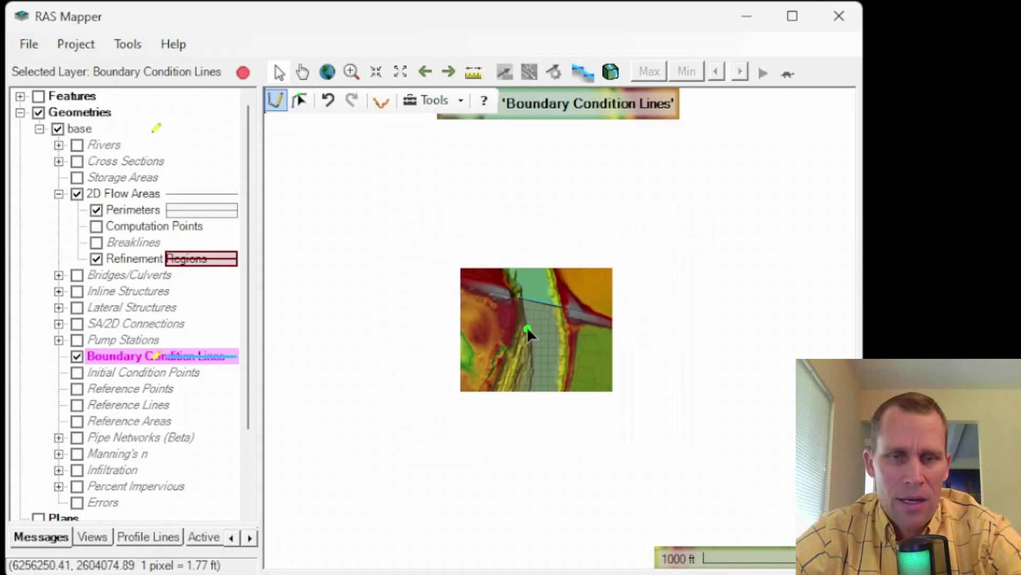
Draw a boundary condition line across the river along the west perimeter edge, from south to north bank, and name it Downstream
scroll(481, 421, up, 3)
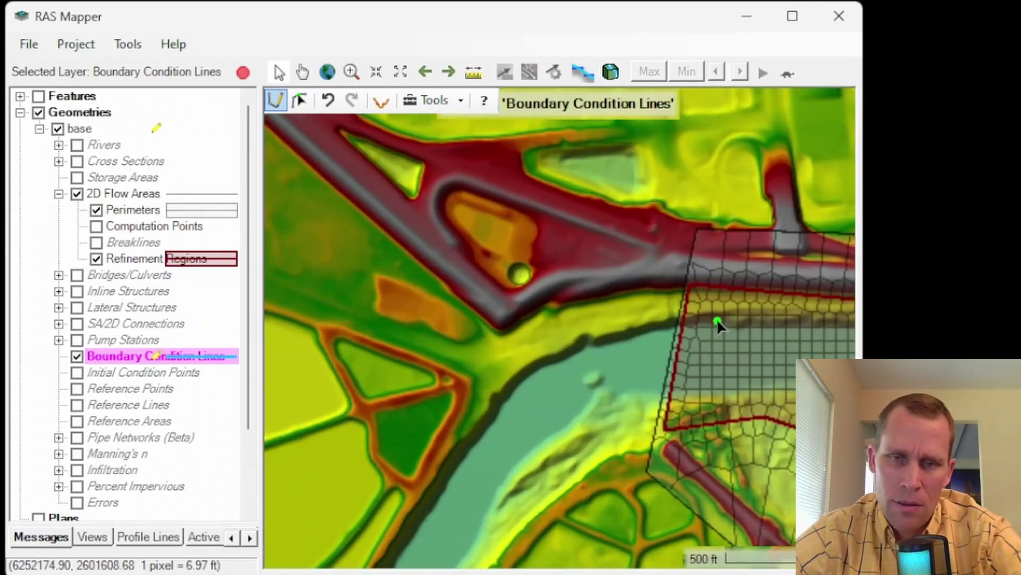
scroll(622, 330, up, 2)
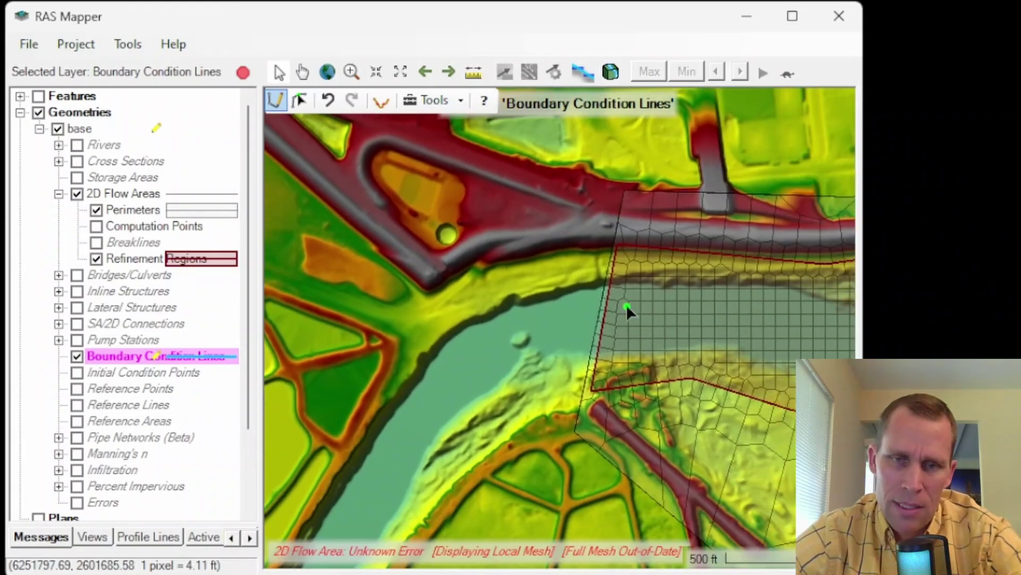
click(591, 380)
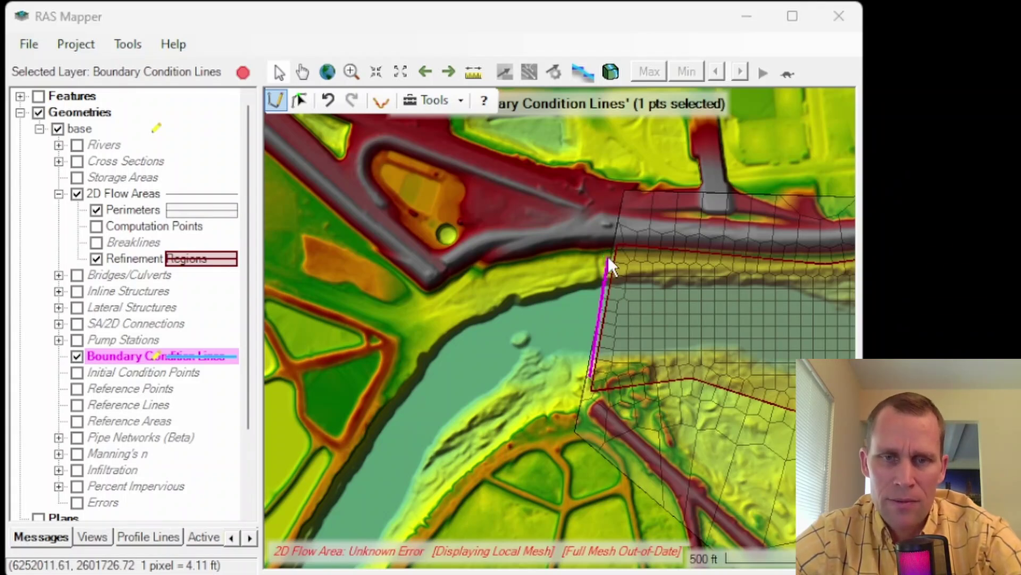
double_click(610, 268)
text(Dow)
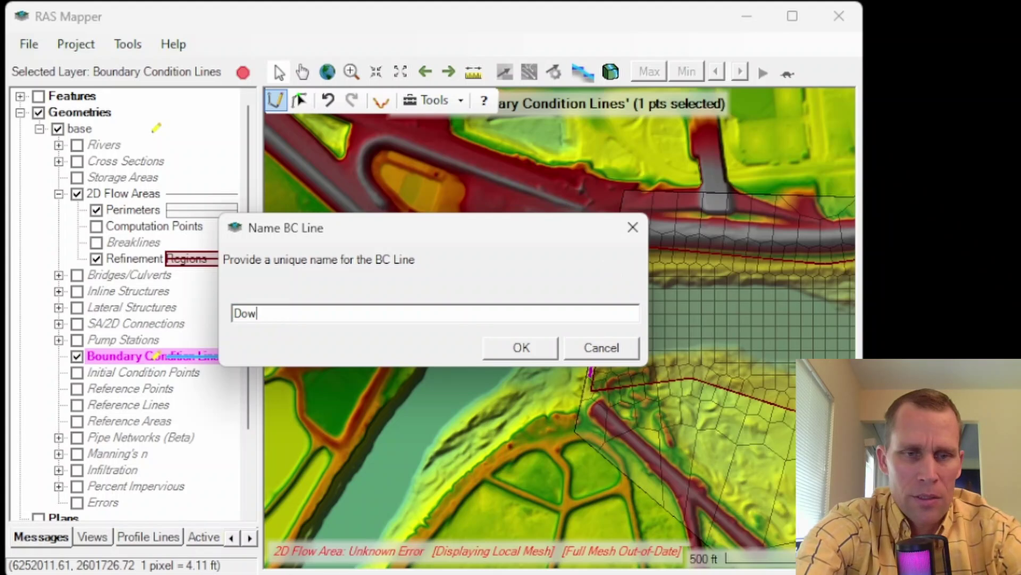
text(nstream)
key(Return)
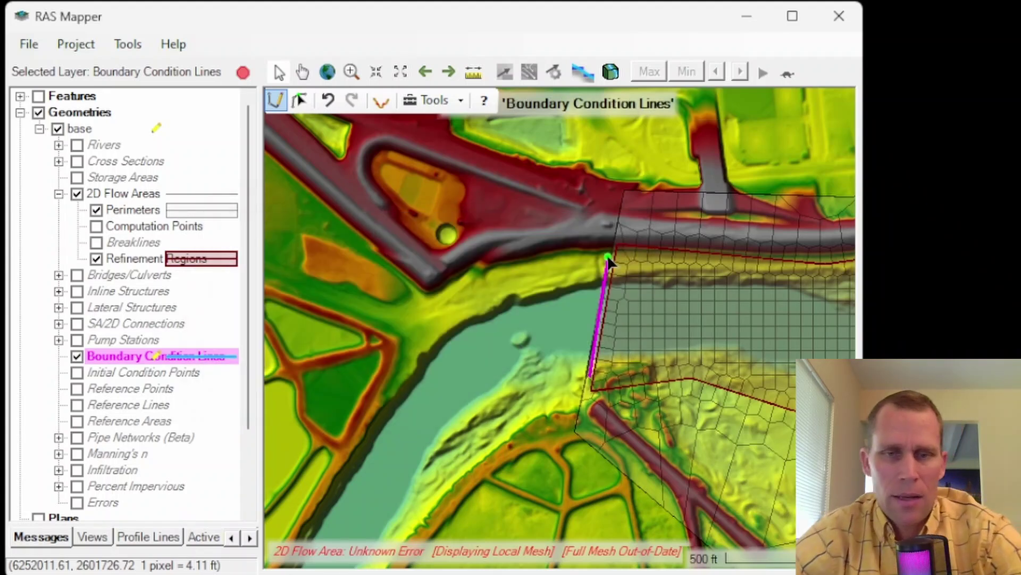
Stop editing the base geometry and save its edits
click(295, 97)
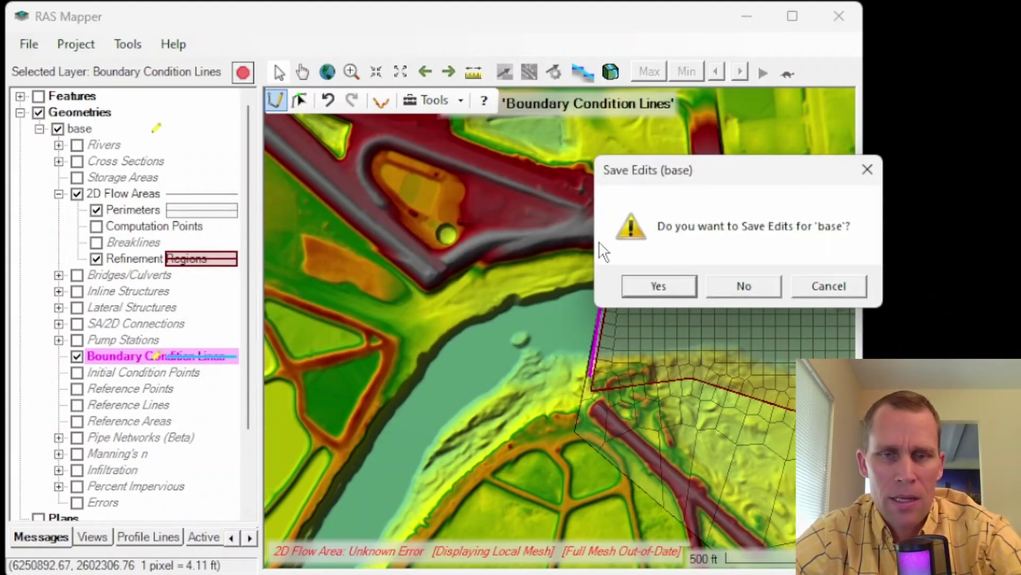
click(680, 292)
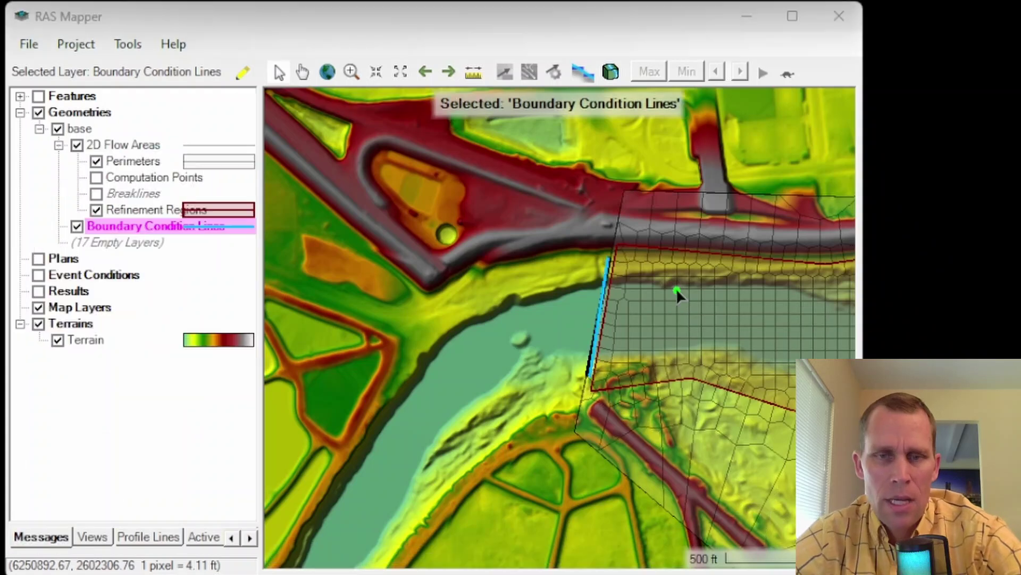
scroll(675, 289, down, 2)
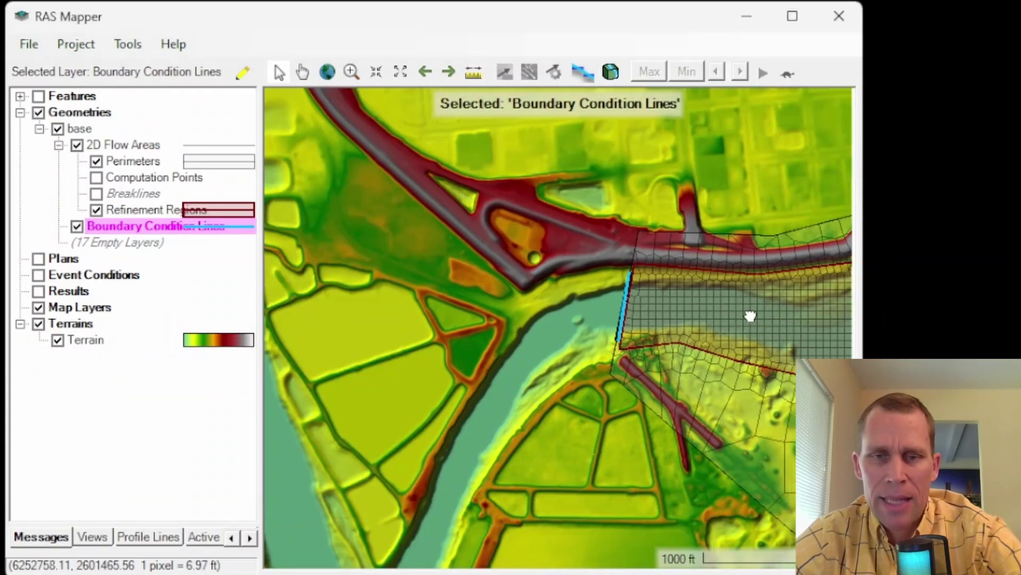
drag(748, 314, 445, 303)
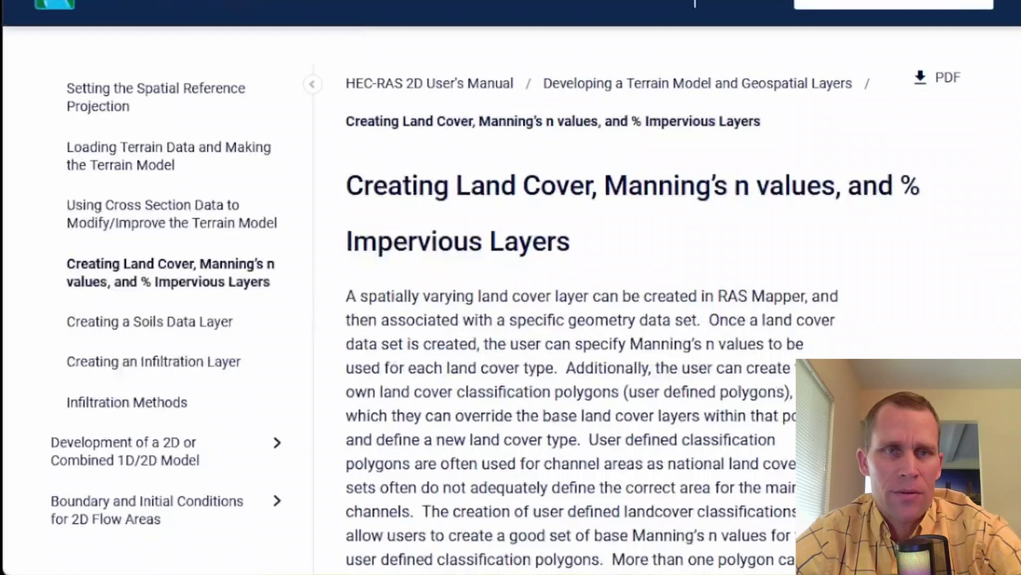
Switch to the browser's MRLC data page and filter the available land cover products by the Conus region
click(224, 28)
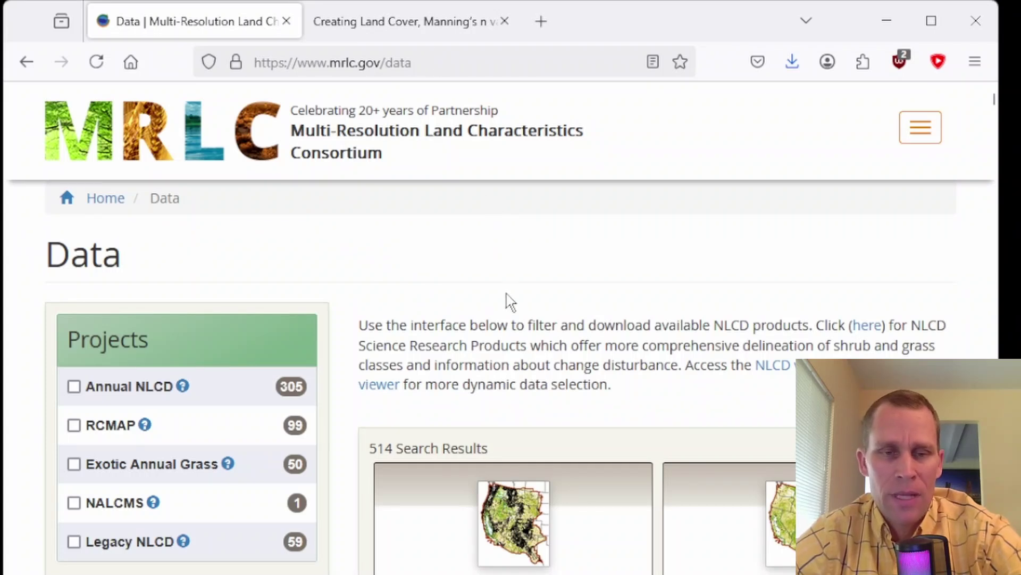
scroll(479, 300, down, 10)
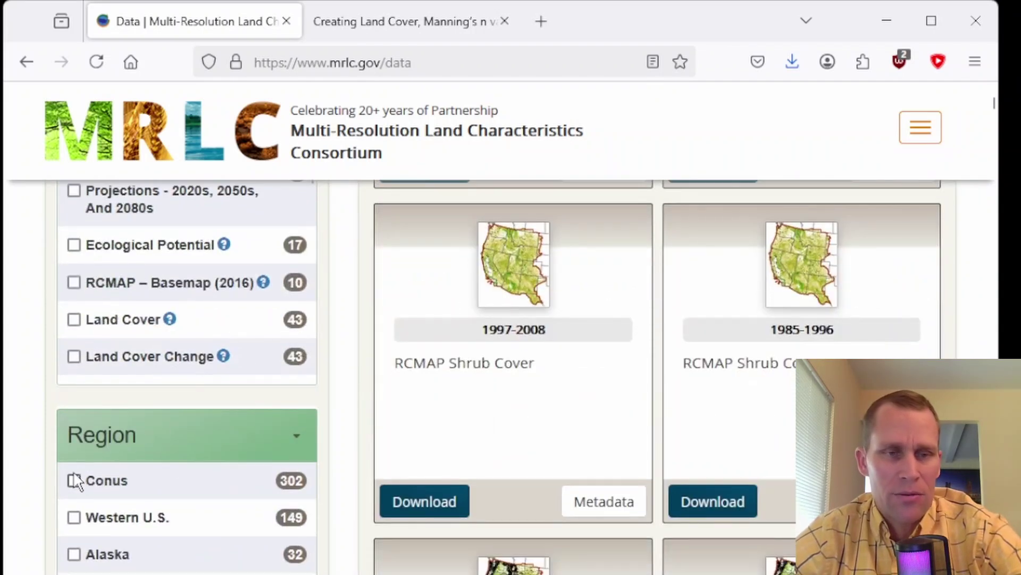
click(74, 481)
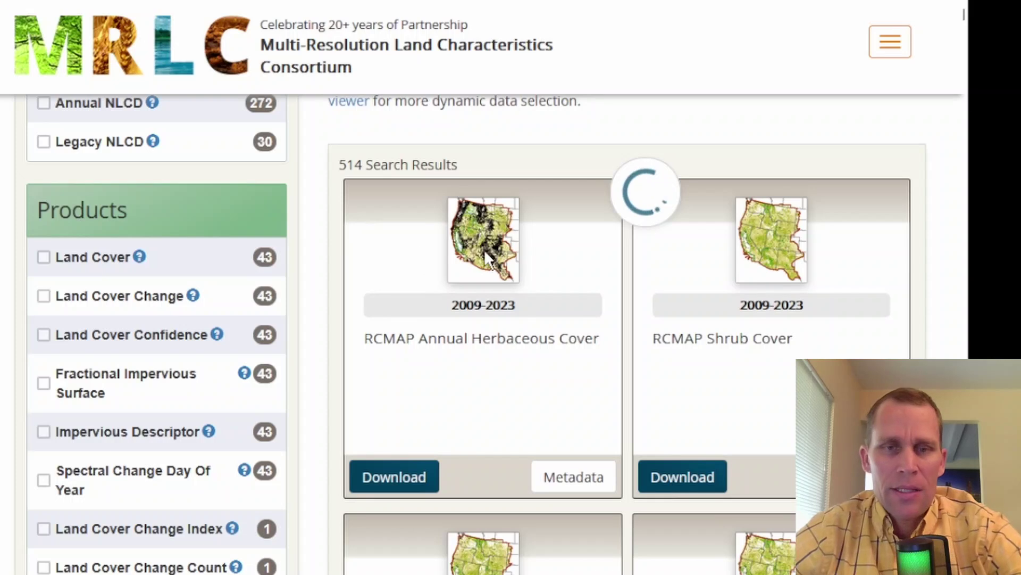
drag(372, 335, 495, 316)
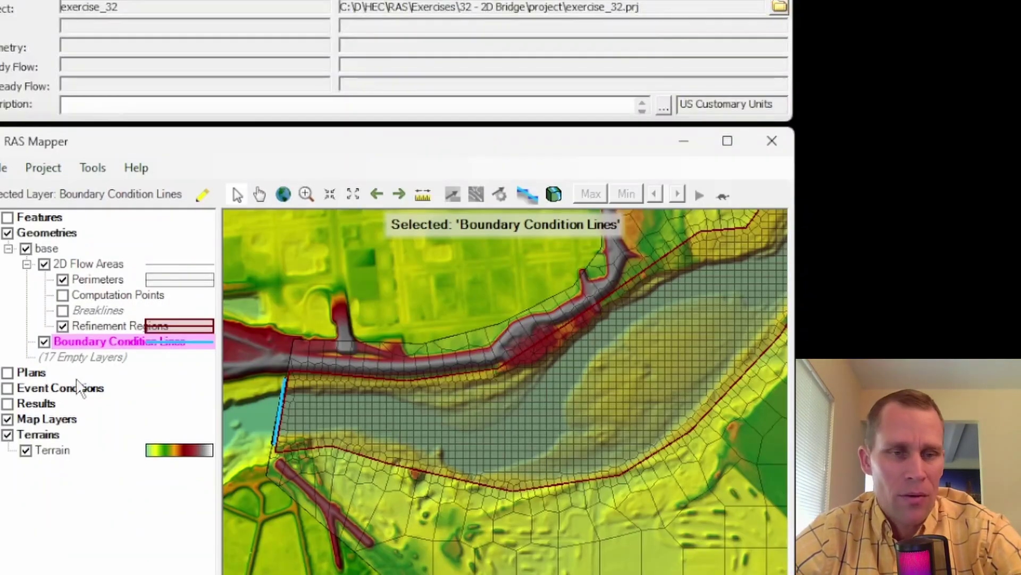
Start a new land cover RAS layer under Map Layers with its import extents set to Geometries
click(43, 423)
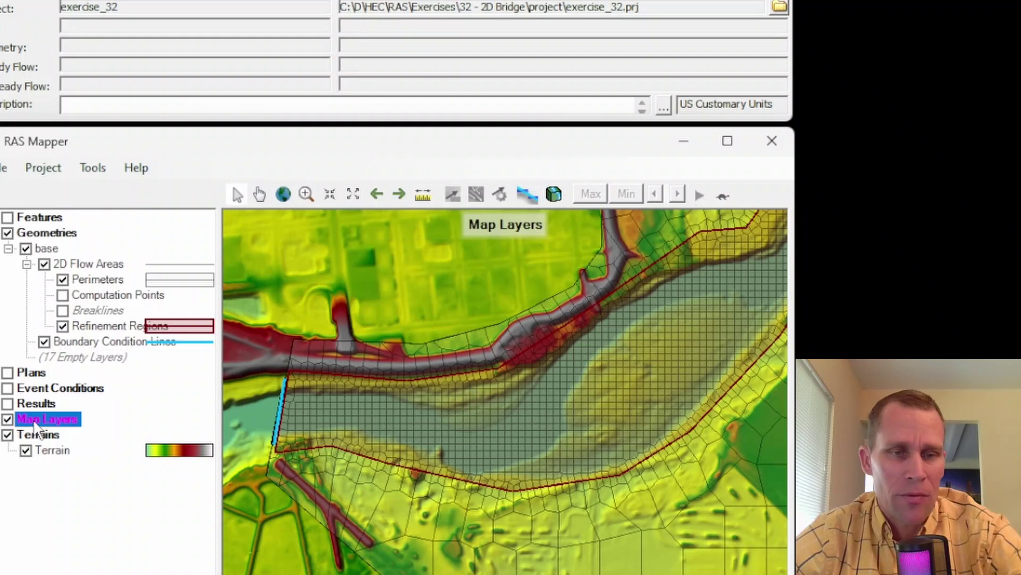
right_click(38, 419)
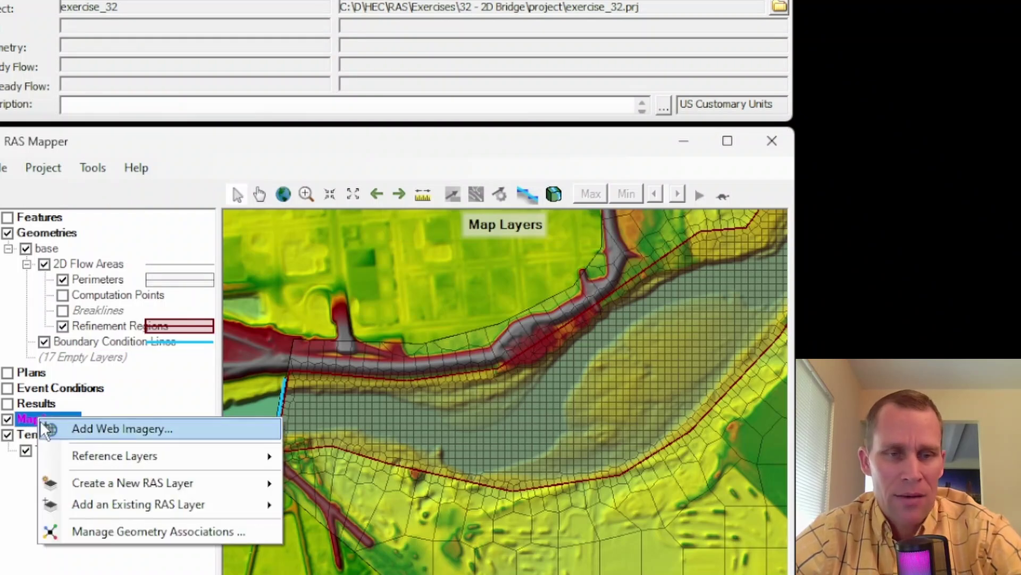
mouse_move(91, 494)
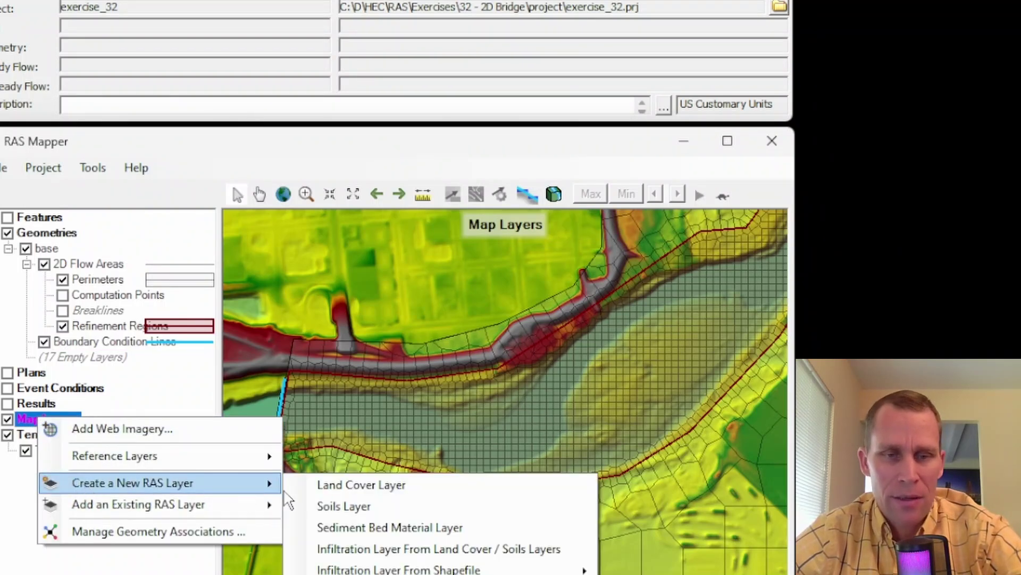
click(365, 486)
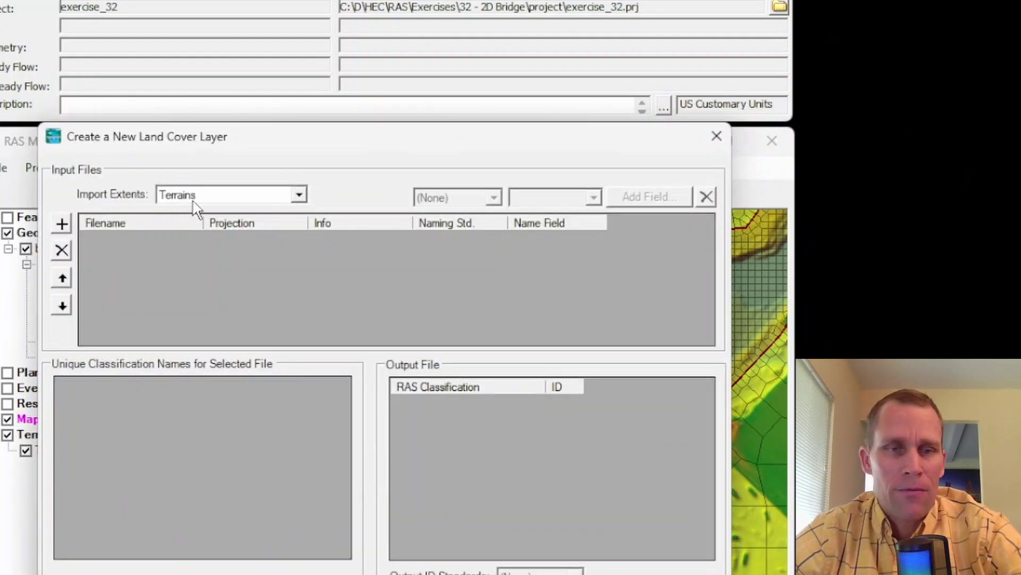
click(194, 197)
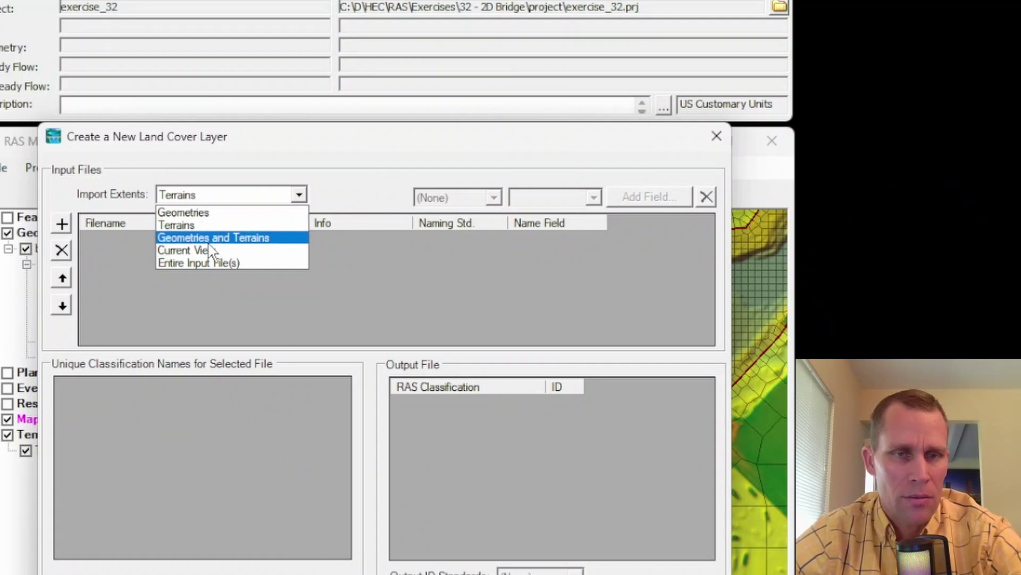
click(199, 213)
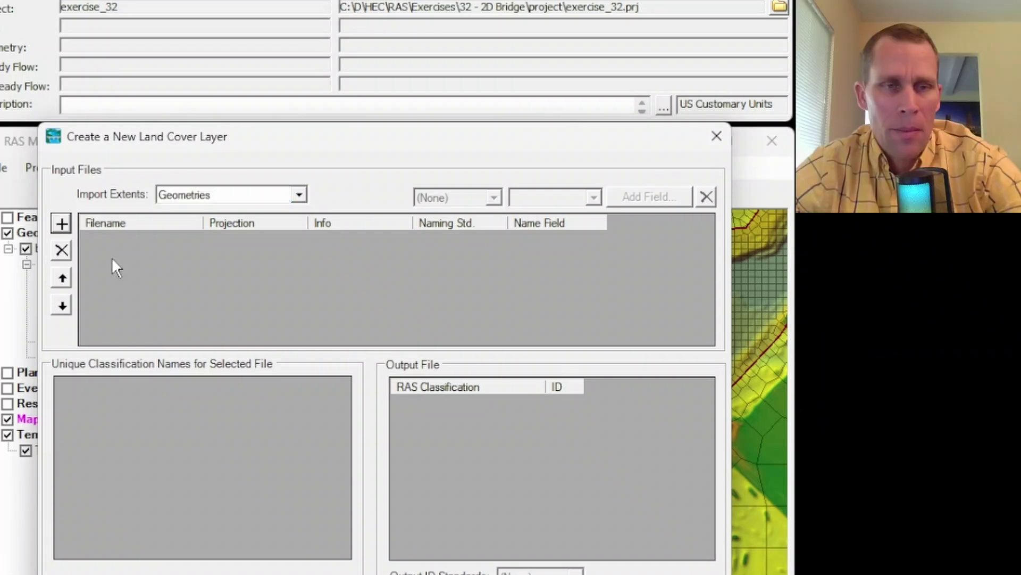
Add Annual_NLCD_LndCov_2023_CU_C1V0.tif from the land cover data folder in RAS Mapper Data as the input file
click(62, 224)
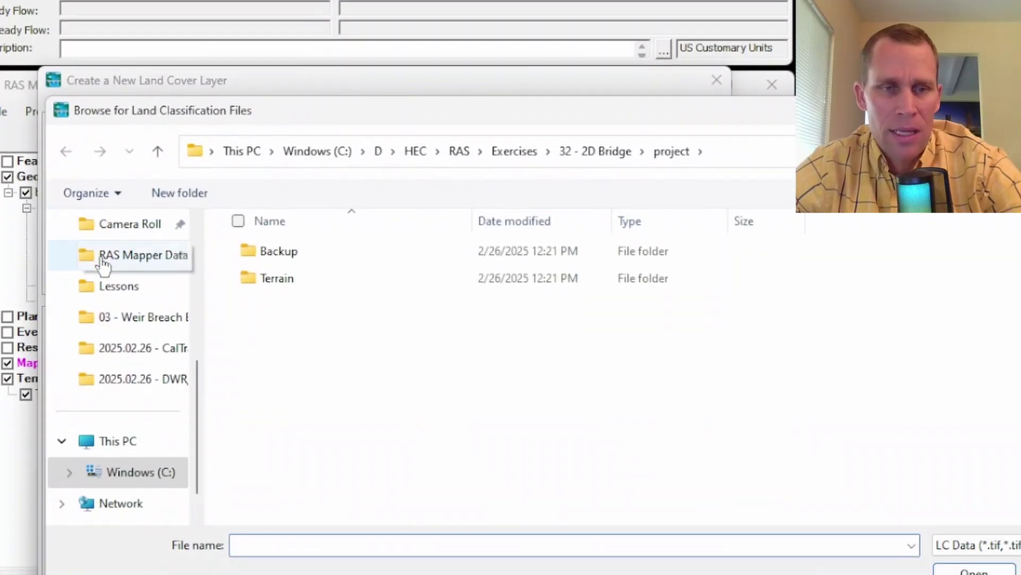
click(107, 300)
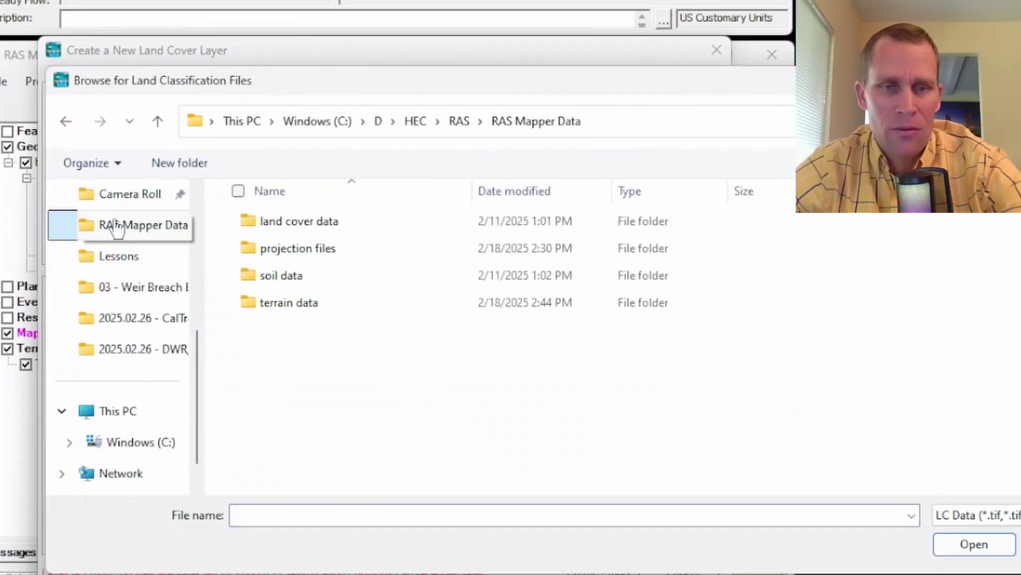
double_click(290, 226)
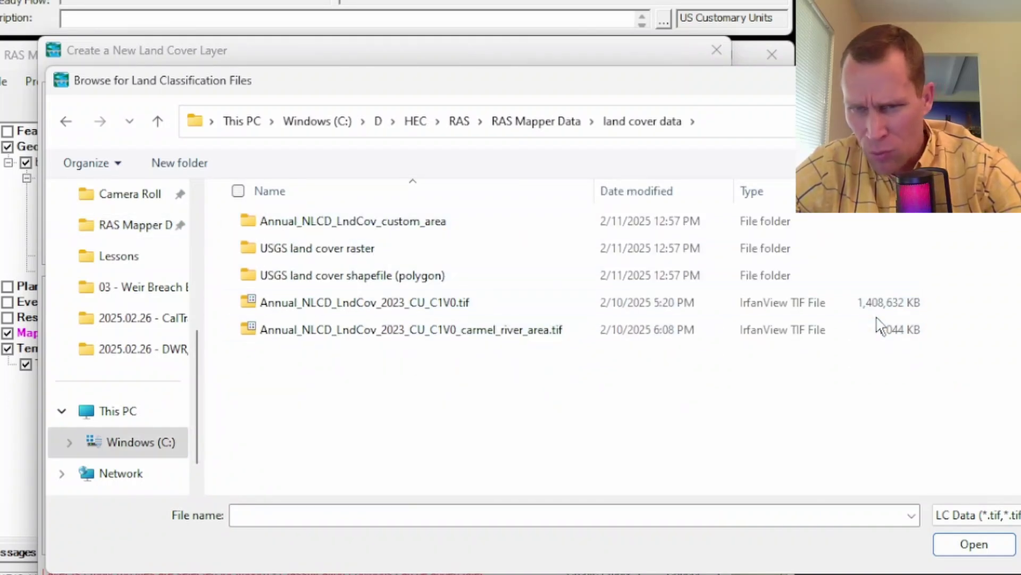
double_click(418, 310)
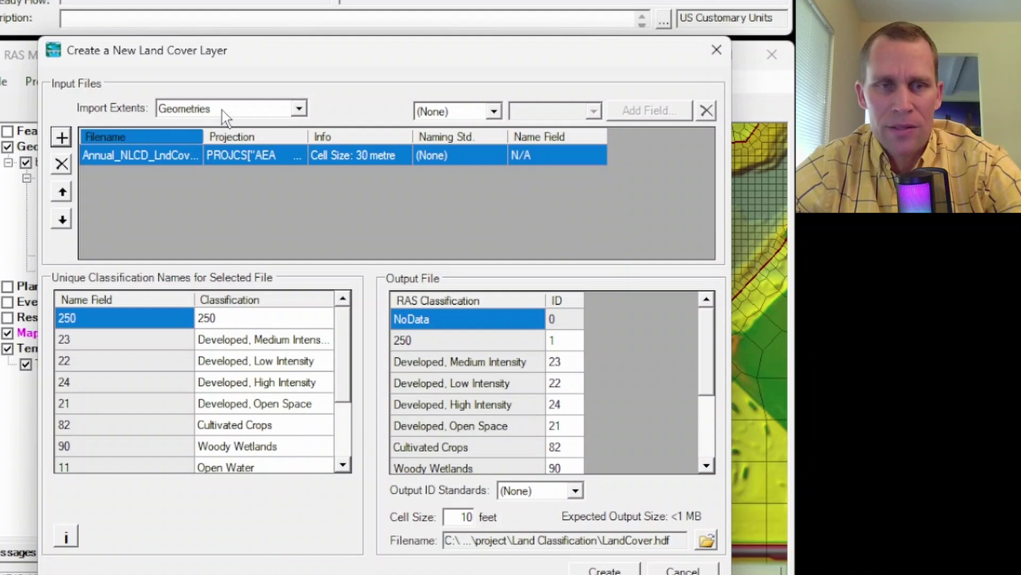
Set the output cell size to 50 feet and create the LandCover.hdf layer
drag(296, 60, 309, 60)
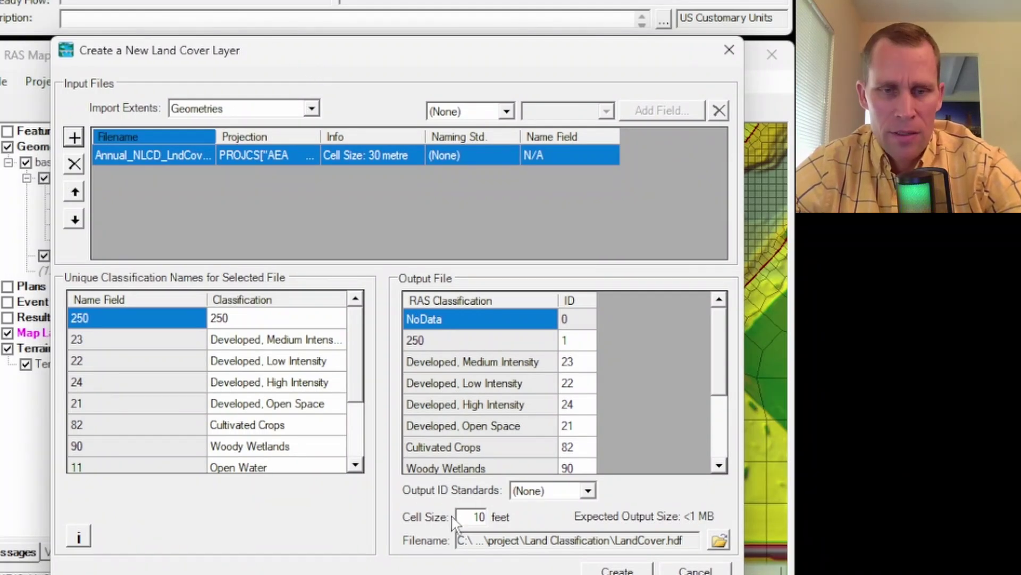
double_click(479, 516)
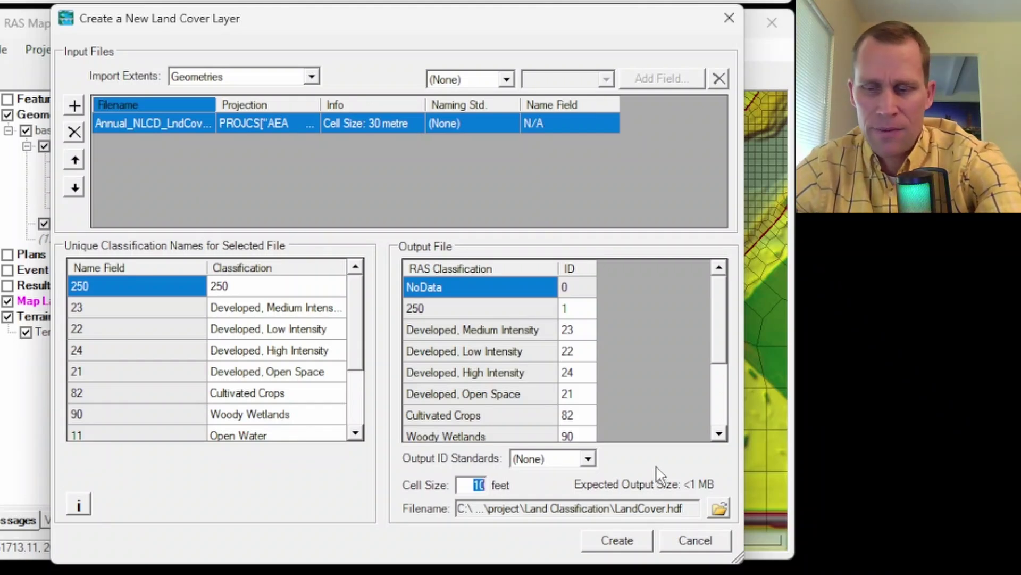
text(50)
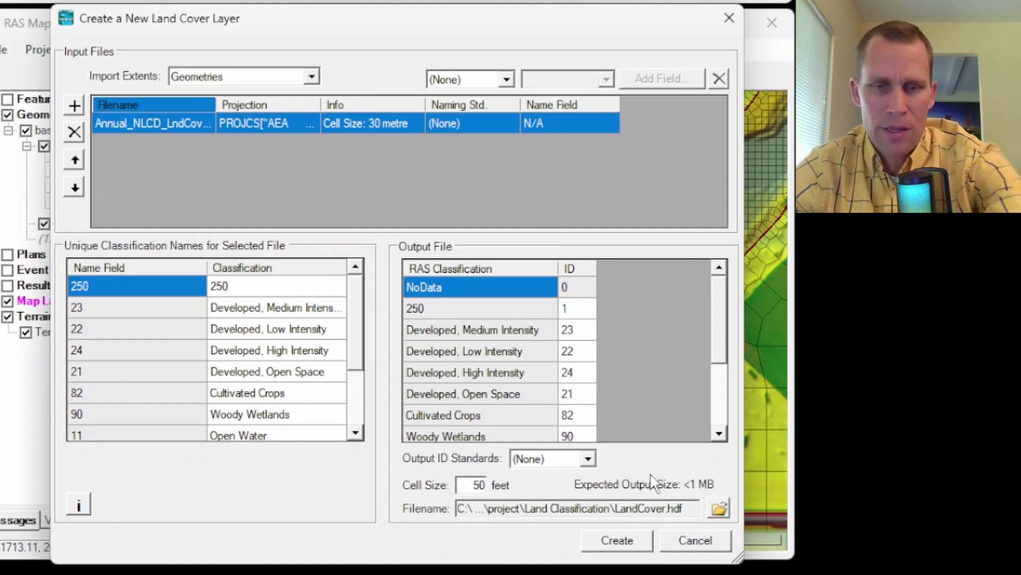
click(620, 539)
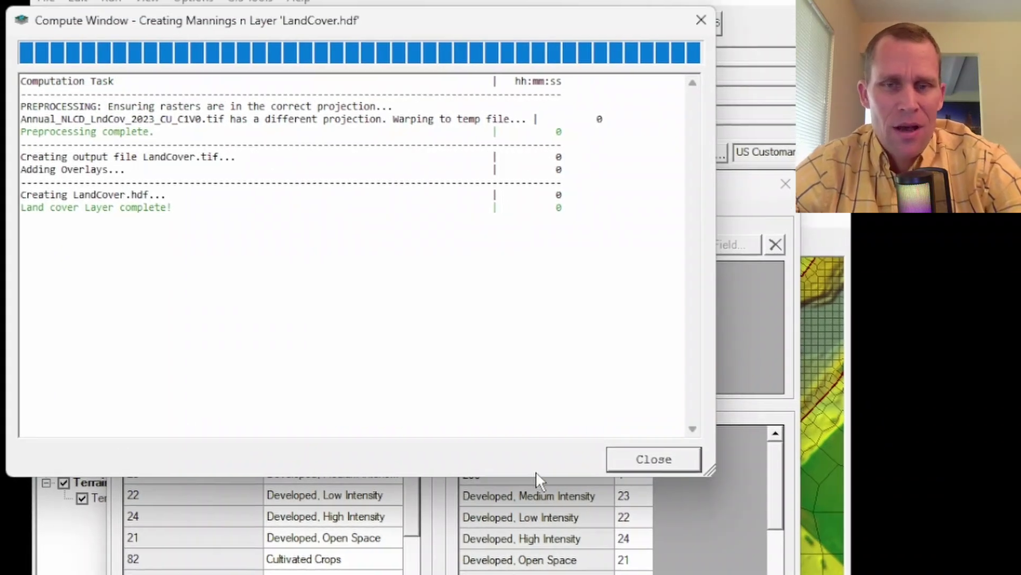
click(647, 452)
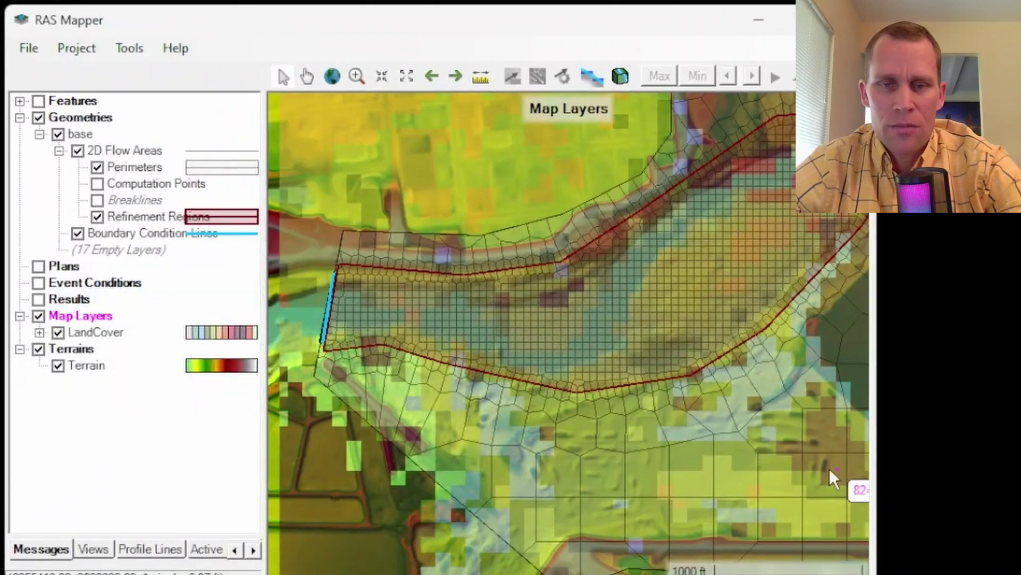
Hide the terrains and examine the land cover classes across the whole 2D flow area
mouse_move(547, 287)
scroll(548, 293, down, 2)
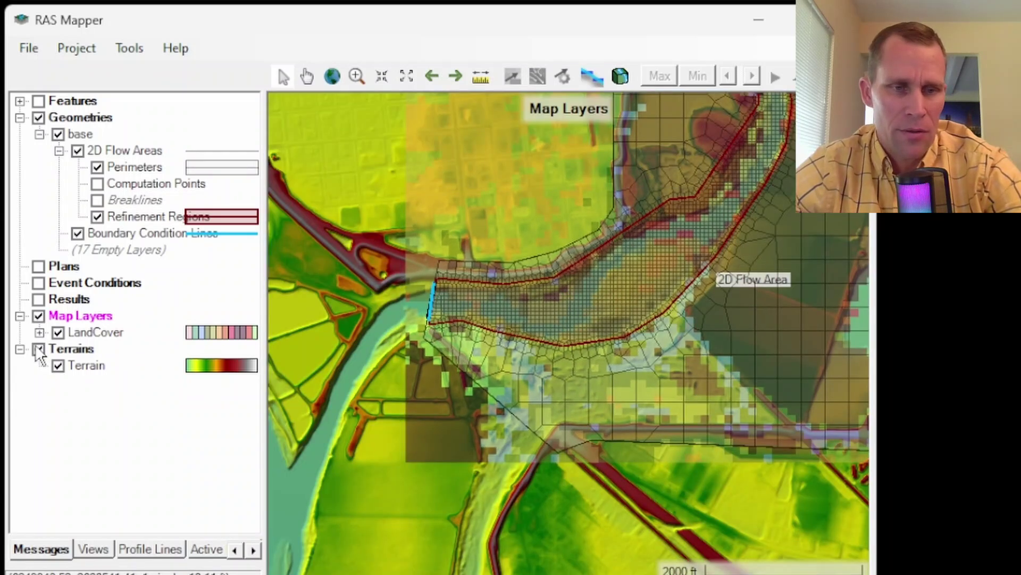
click(38, 348)
drag(733, 260, 590, 347)
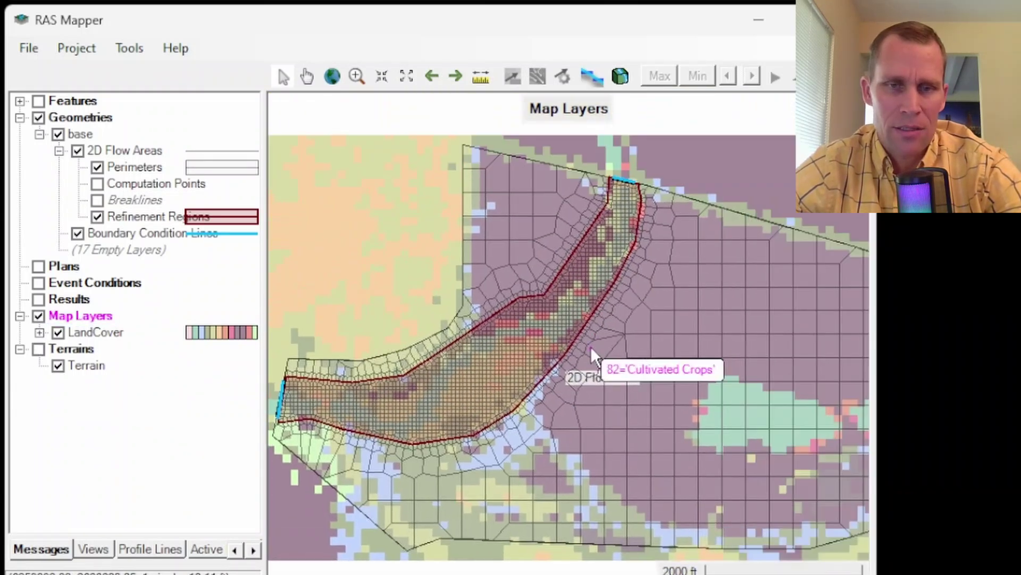
scroll(617, 303, down, 2)
mouse_move(542, 247)
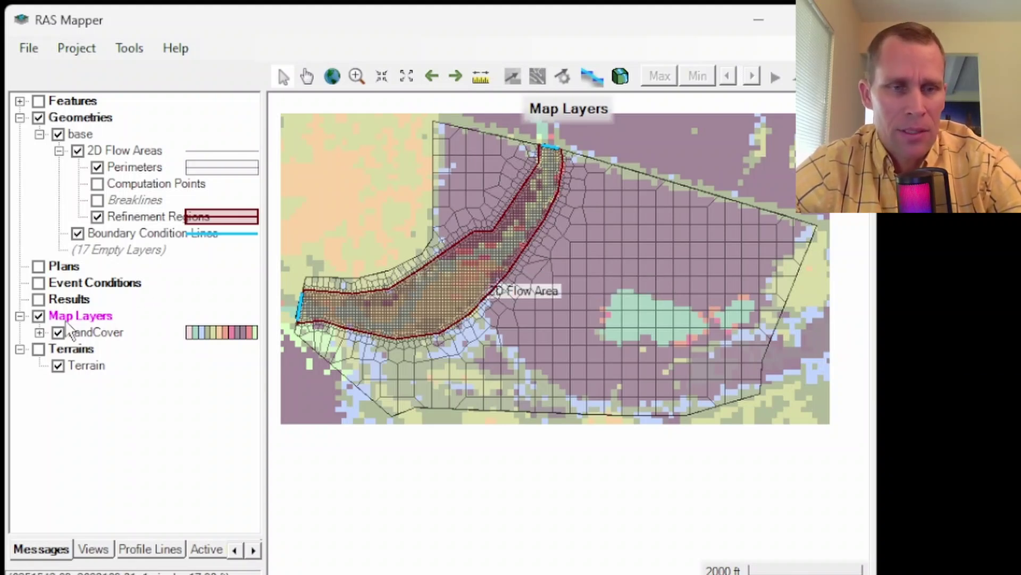
Open the LandCover layer's classification data table for editing and sort the classes by ascending ID
click(80, 333)
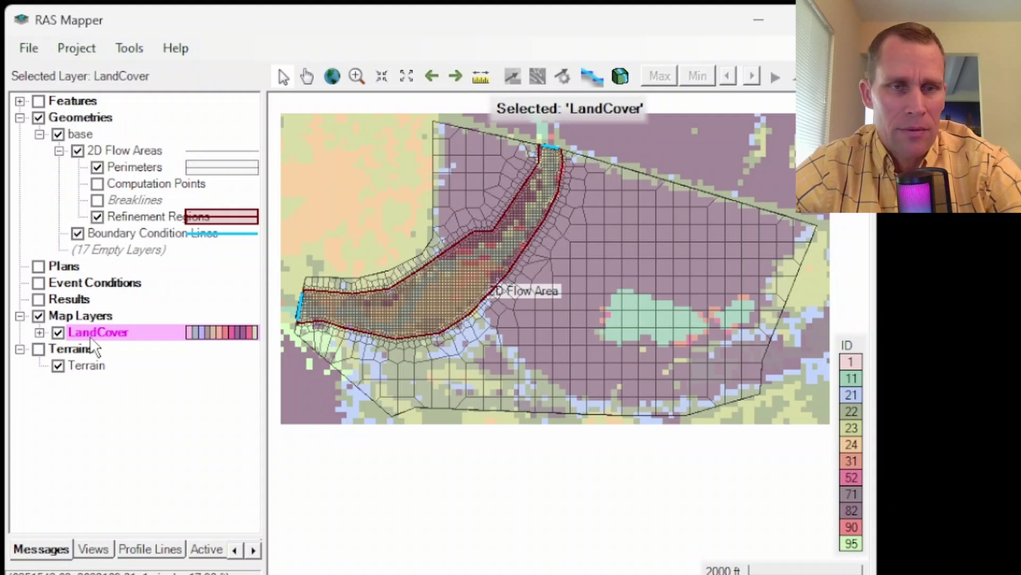
right_click(93, 335)
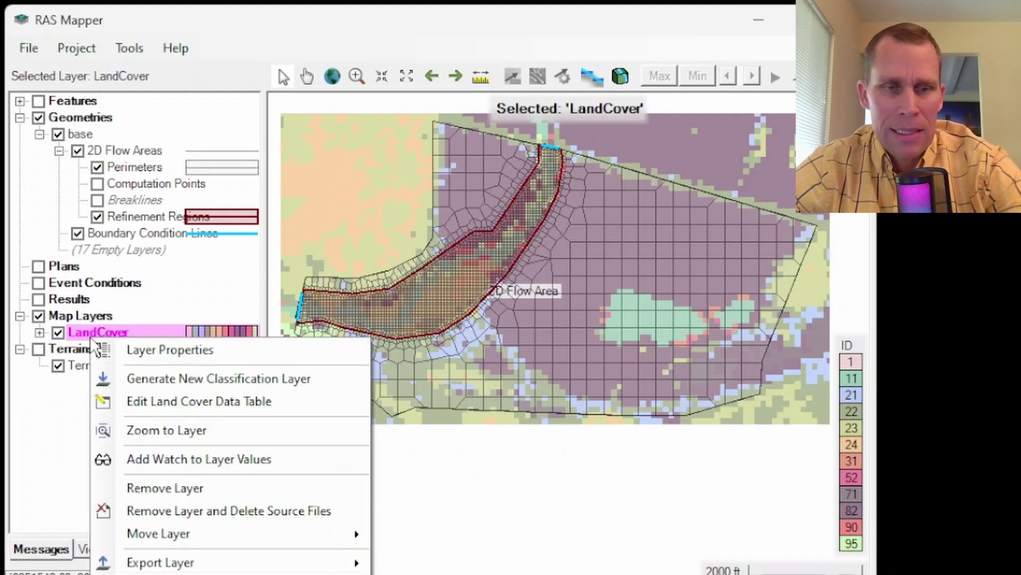
click(163, 402)
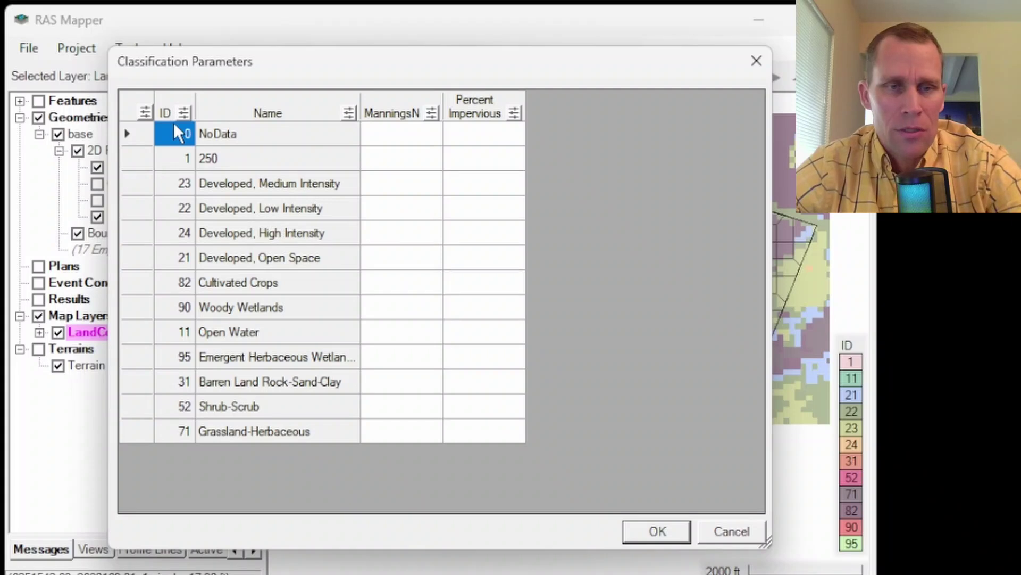
click(185, 112)
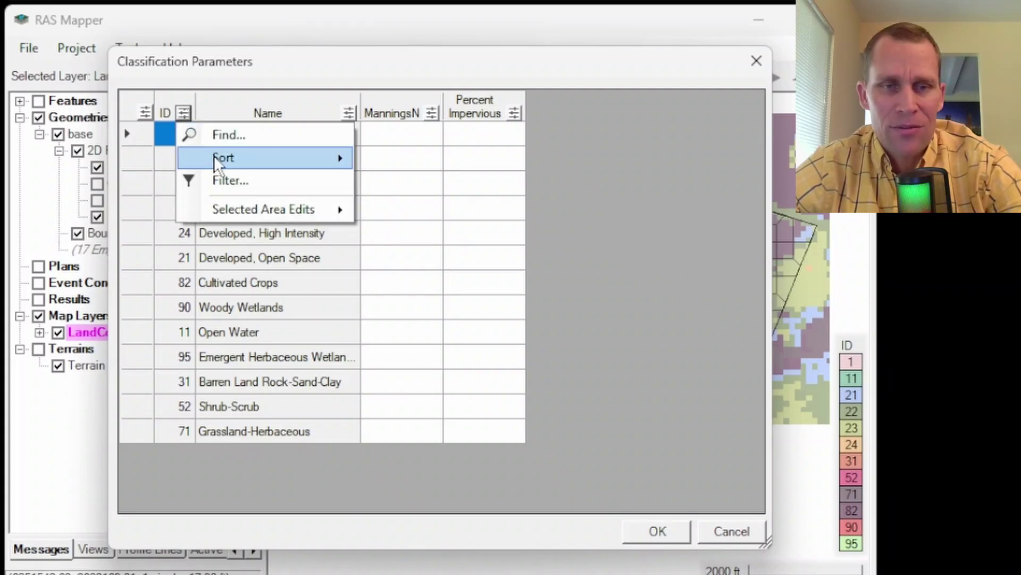
mouse_move(218, 157)
click(384, 161)
drag(394, 155, 487, 455)
click(413, 322)
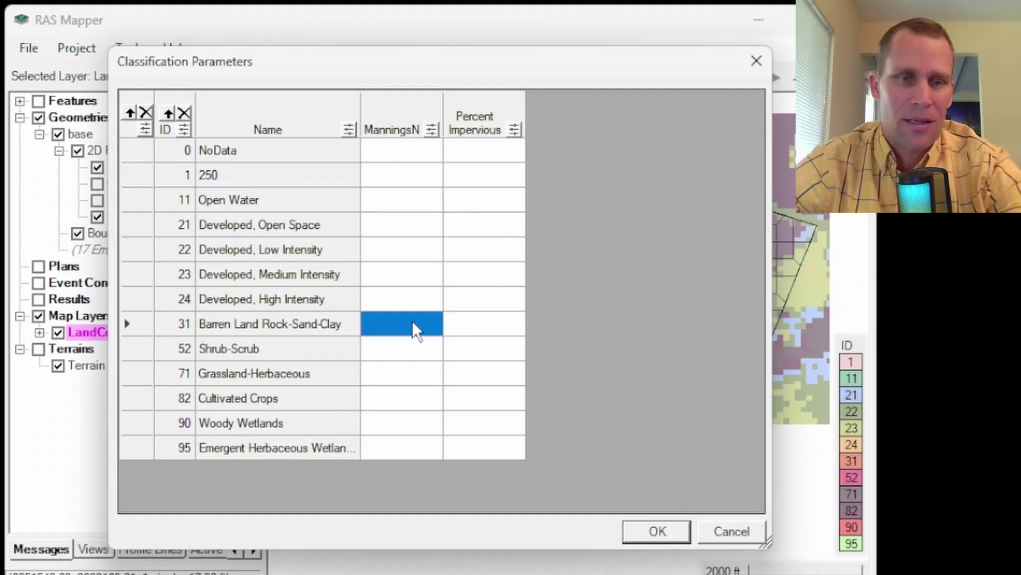
drag(415, 154, 481, 450)
click(437, 325)
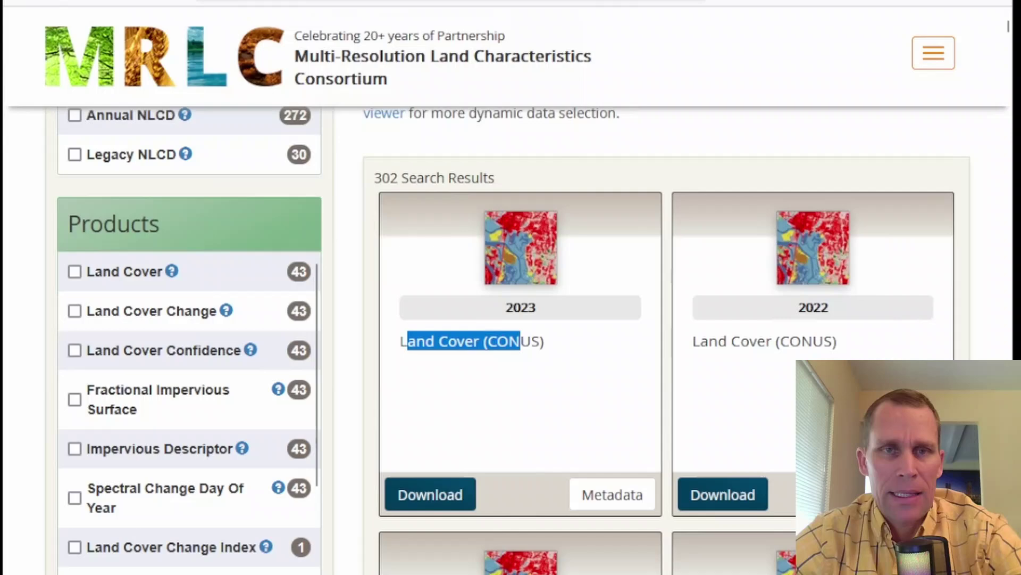
Look up the example Manning's n and percent impervious values per land cover class in the HEC-RAS 2D User's Manual in the browser
click(388, 23)
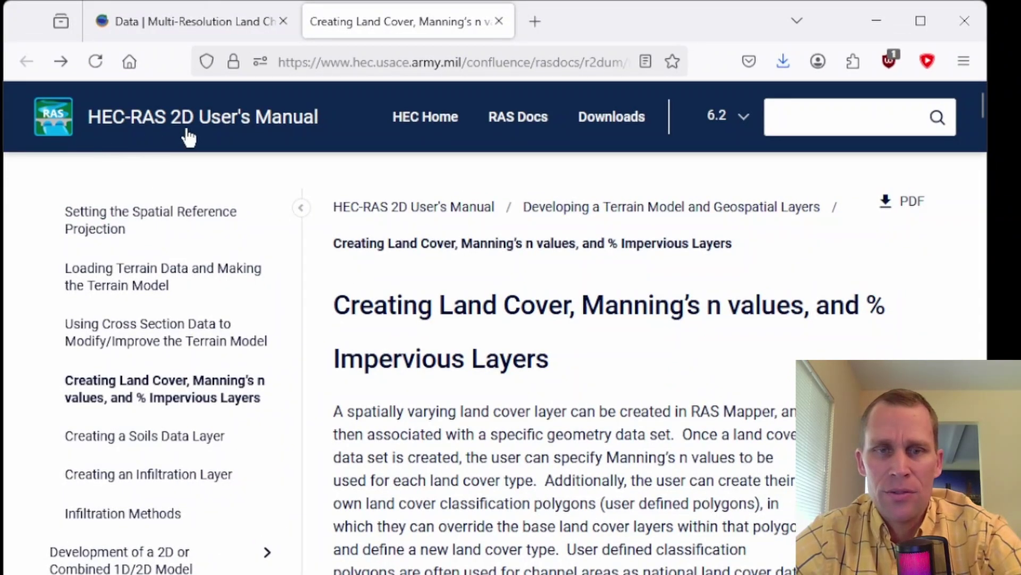
scroll(633, 432, down, 7)
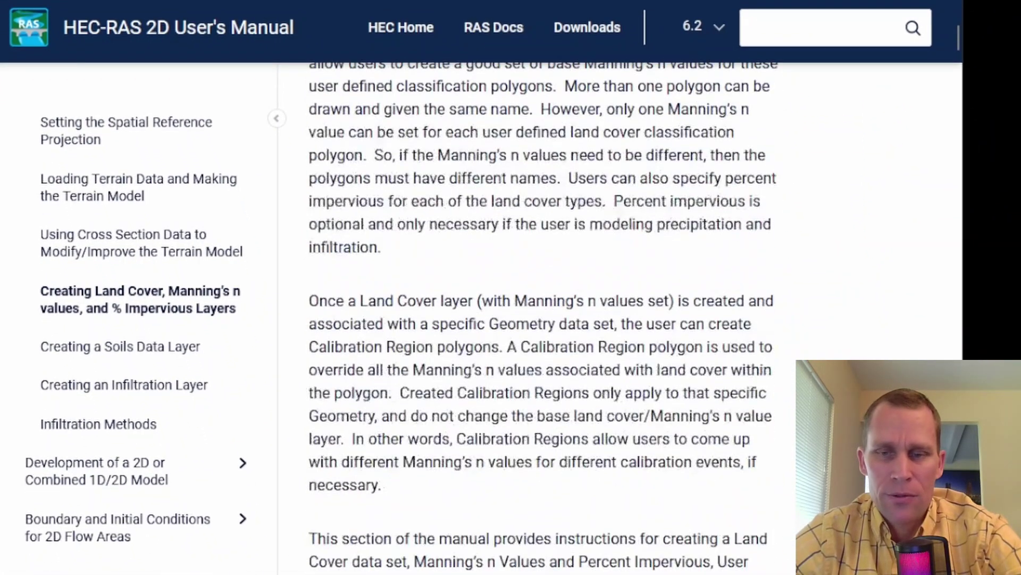
scroll(792, 423, down, 20)
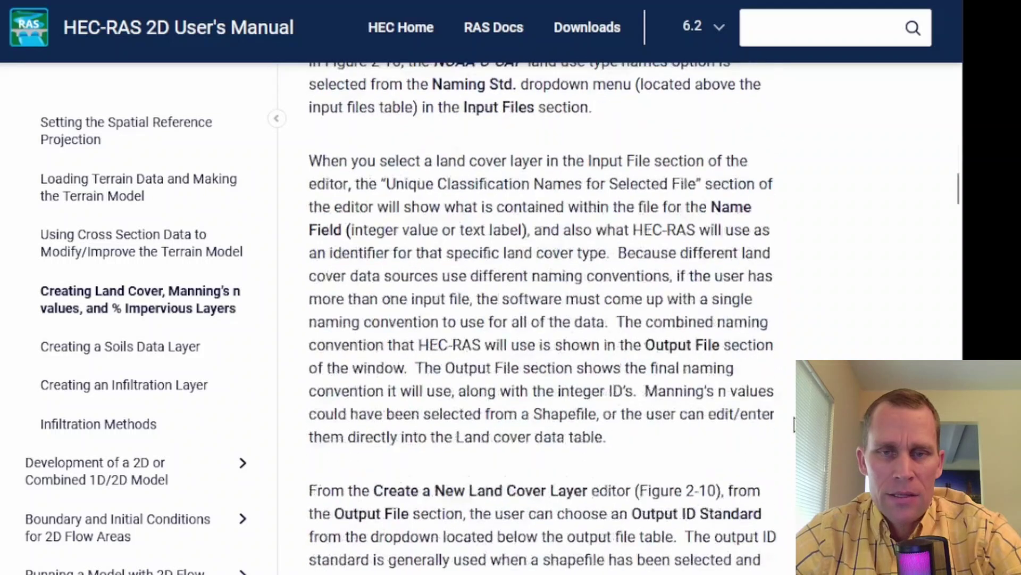
scroll(792, 423, down, 15)
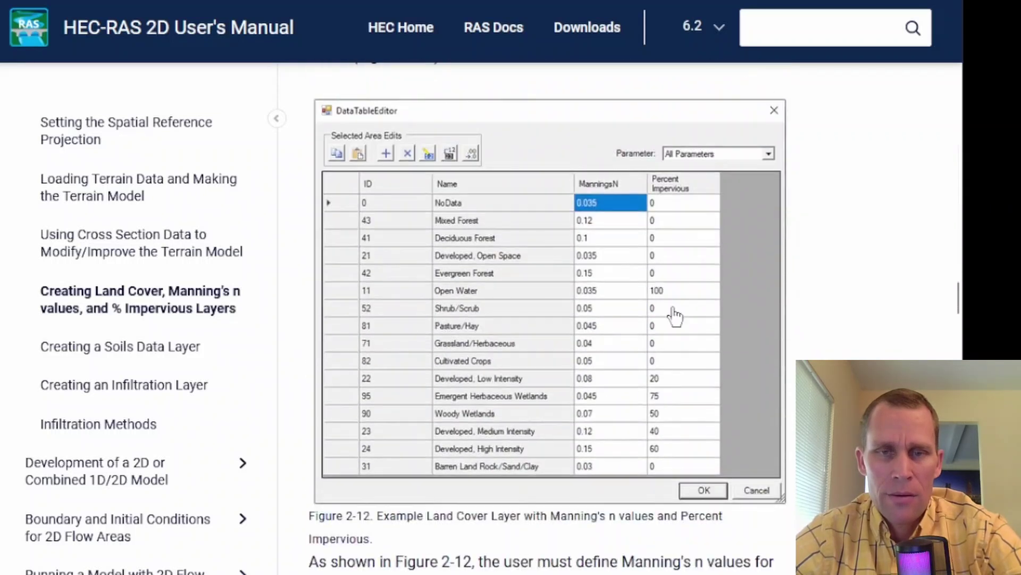
click(515, 290)
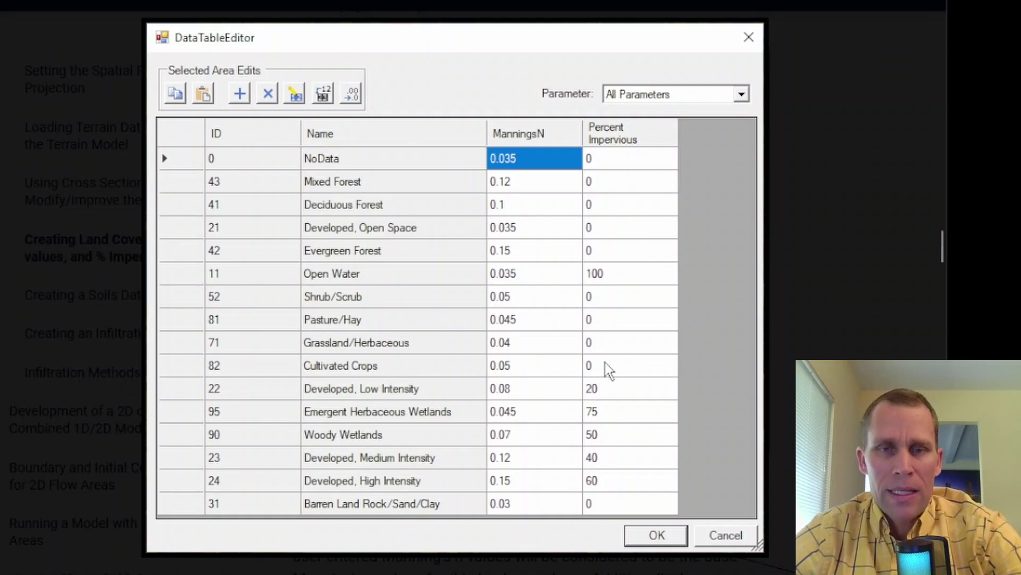
click(840, 196)
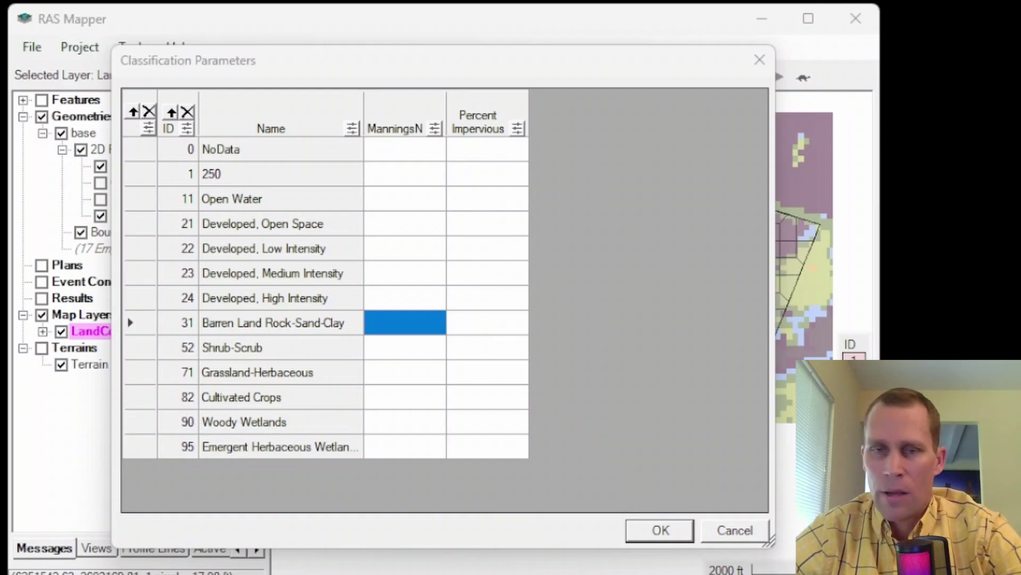
Fill Manning's n and percent impervious by ascending ID: 0.035/0, 0.035/0, 0.035/100, 0.035/0, 0.08/20, 0.12/40, 0.15/60, 0.03/0, 0.05/0, 0.04/0, 0.05/0, 0.07/50, 0.045/75
mouse_move(400, 151)
mouse_down()
mouse_move(451, 424)
mouse_move(473, 459)
mouse_up()
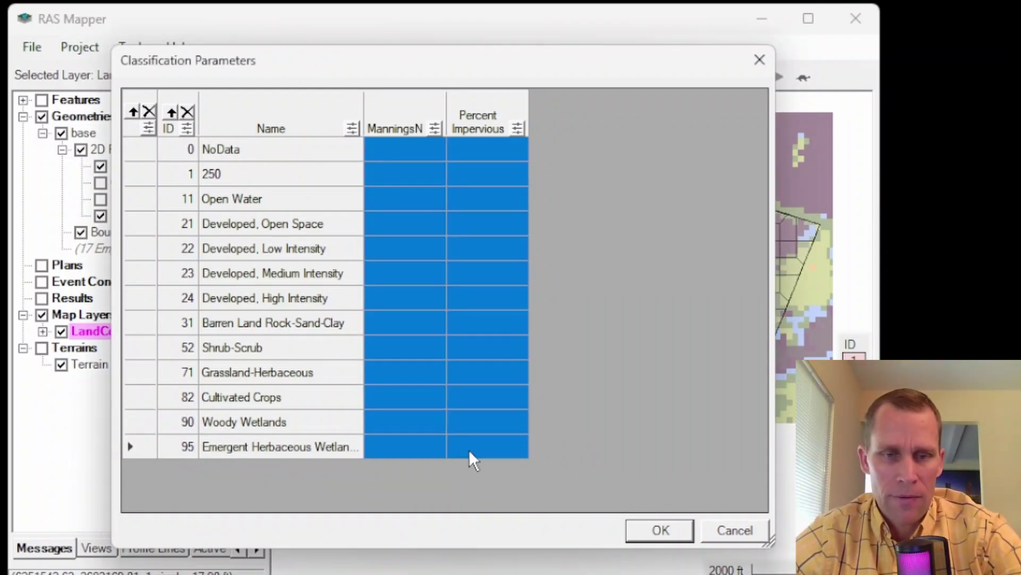
text(0.035	0 0.035	0 0.035	100 0.035	0 0.08	20 0.12	40 0.15	60 0.03	0 0.05	0 0.04	0 0.05	0 0.07	50 0.045	75)
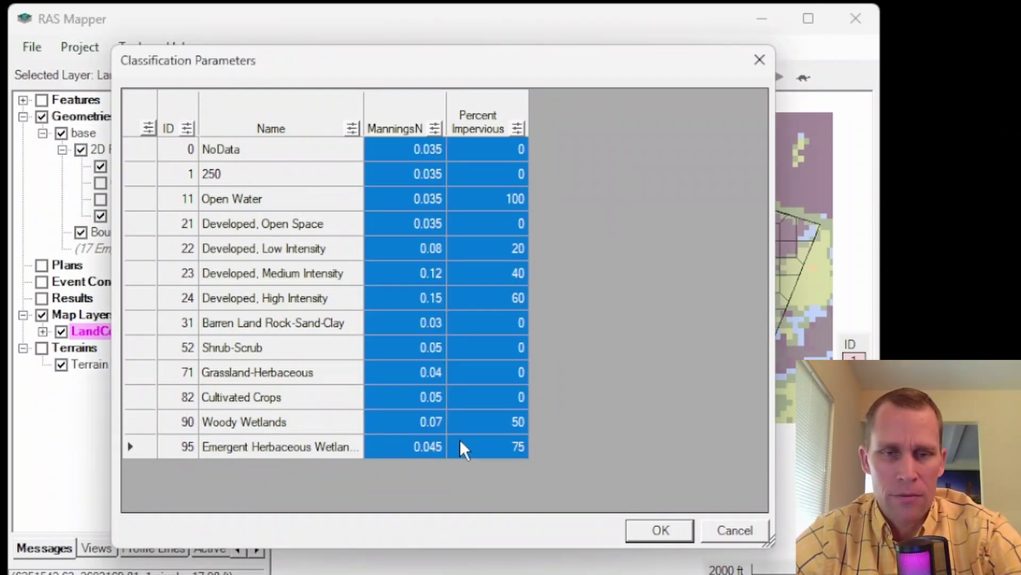
click(431, 398)
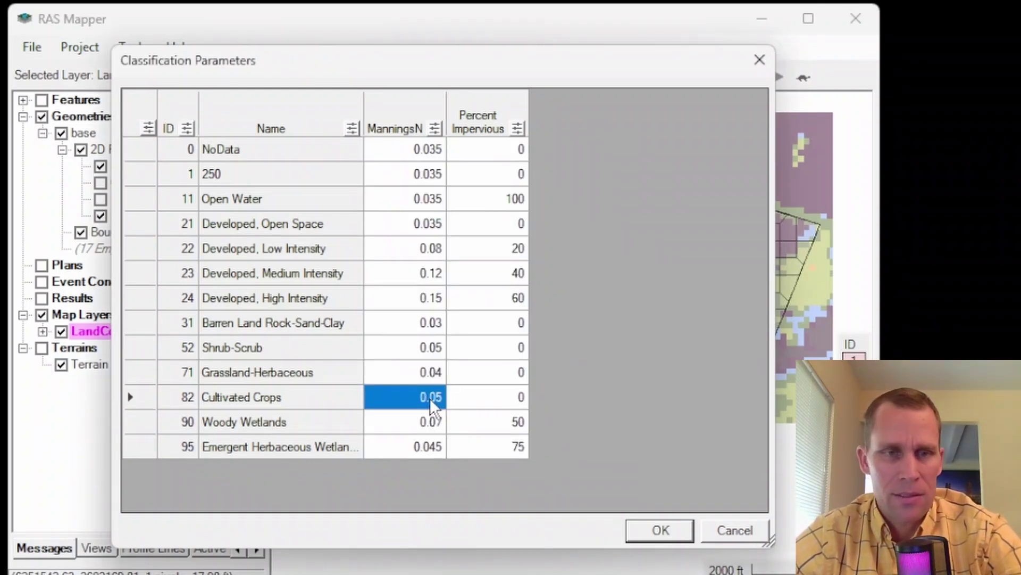
click(668, 535)
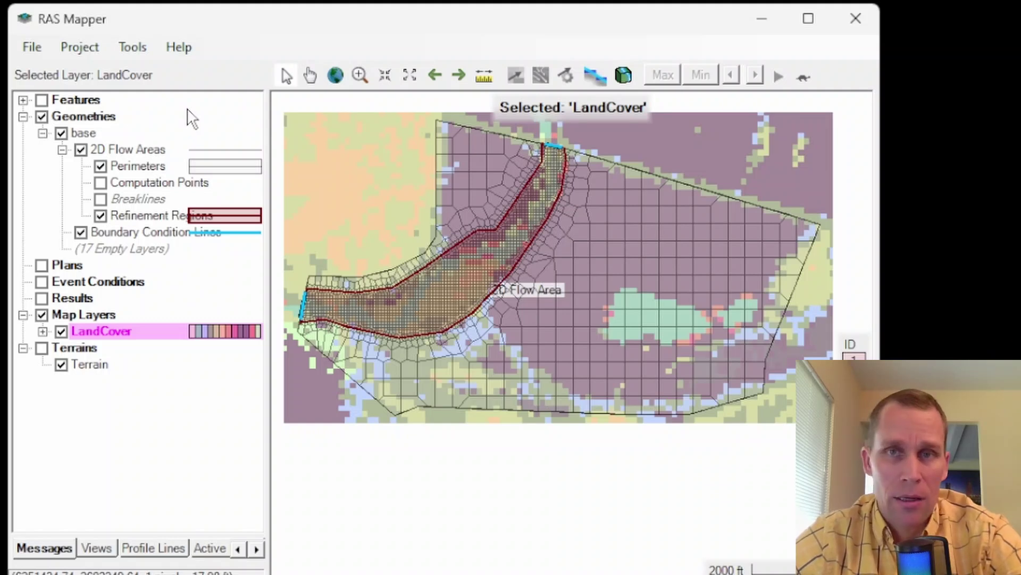
Associate the base geometry with Terrain and assign LandCover as both its Manning's n and % Impervious layer
click(81, 46)
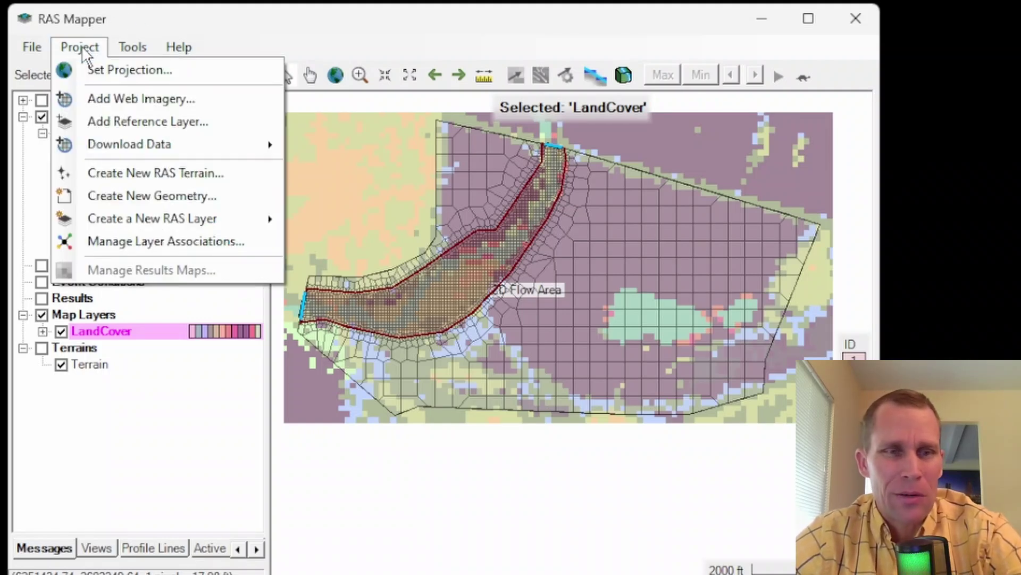
click(126, 244)
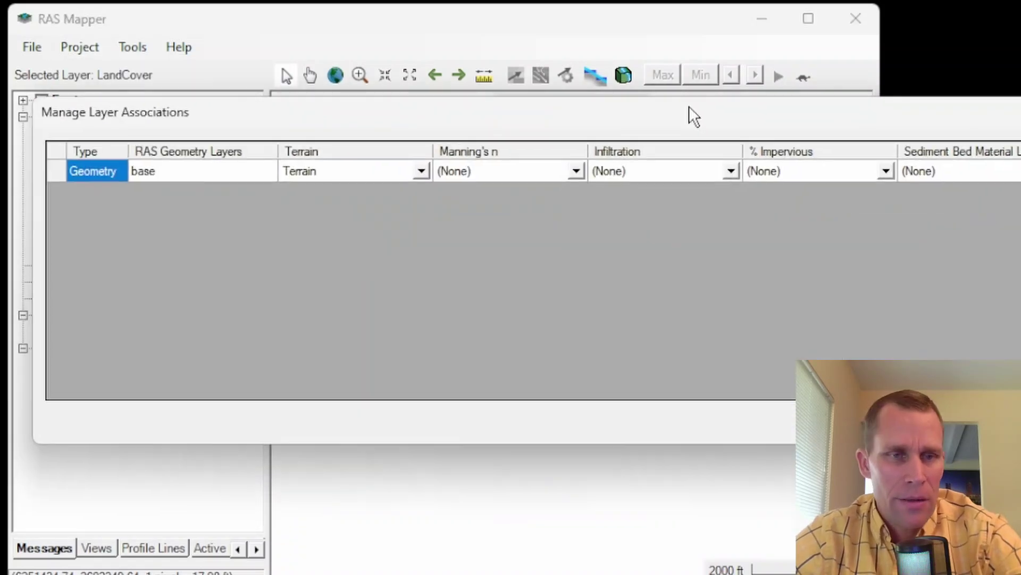
click(210, 172)
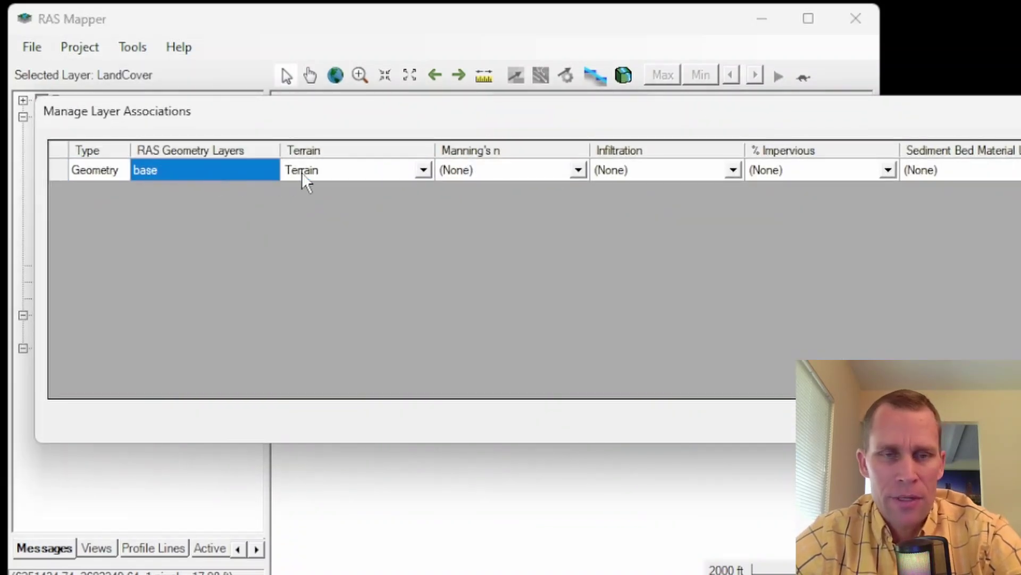
click(332, 172)
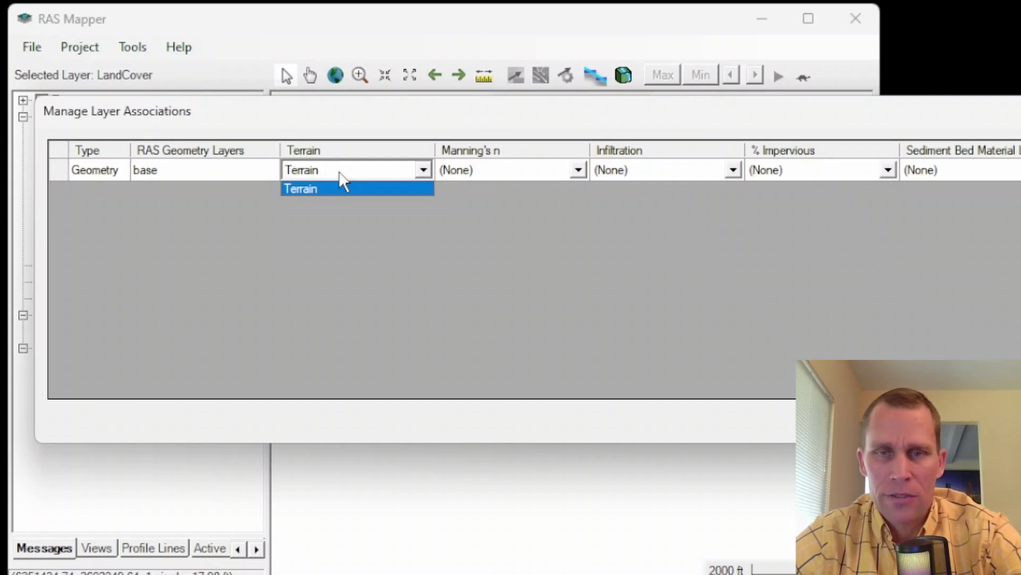
click(326, 190)
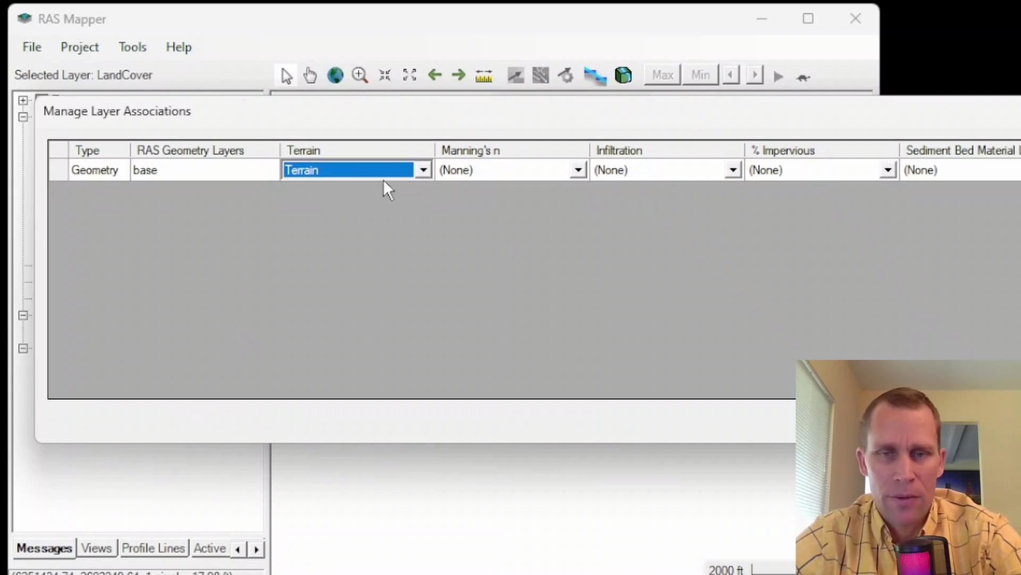
click(525, 168)
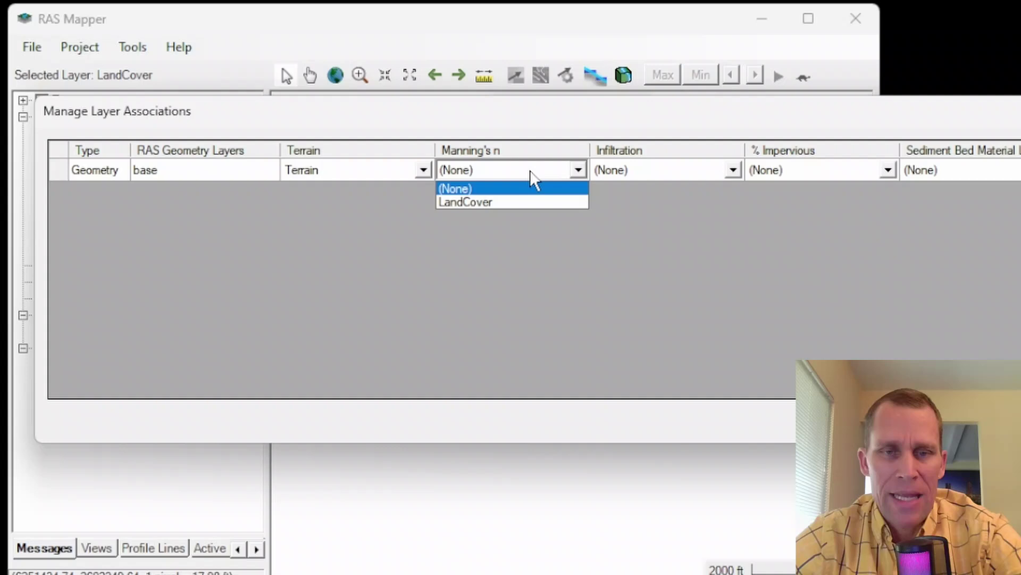
click(467, 206)
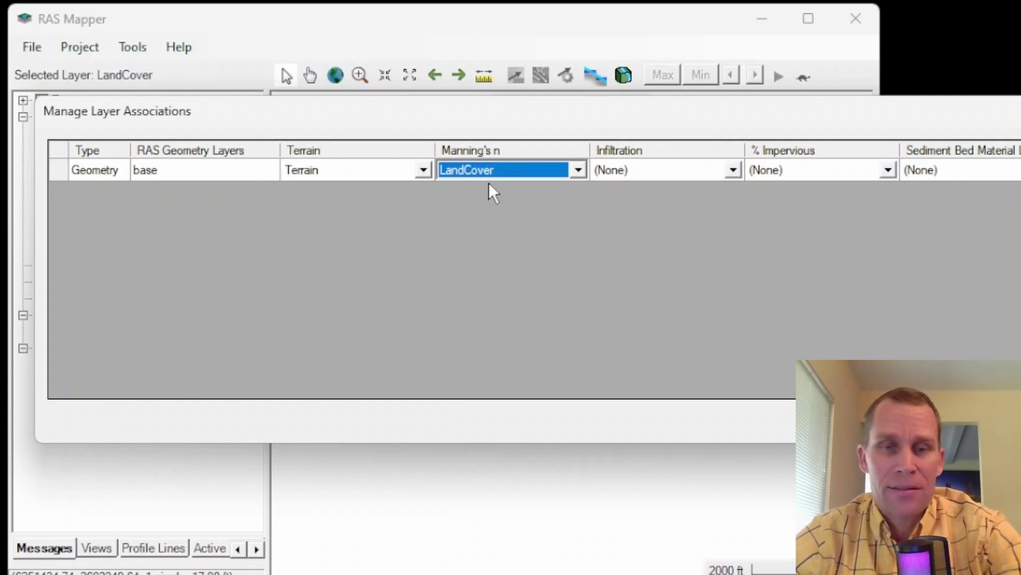
click(888, 170)
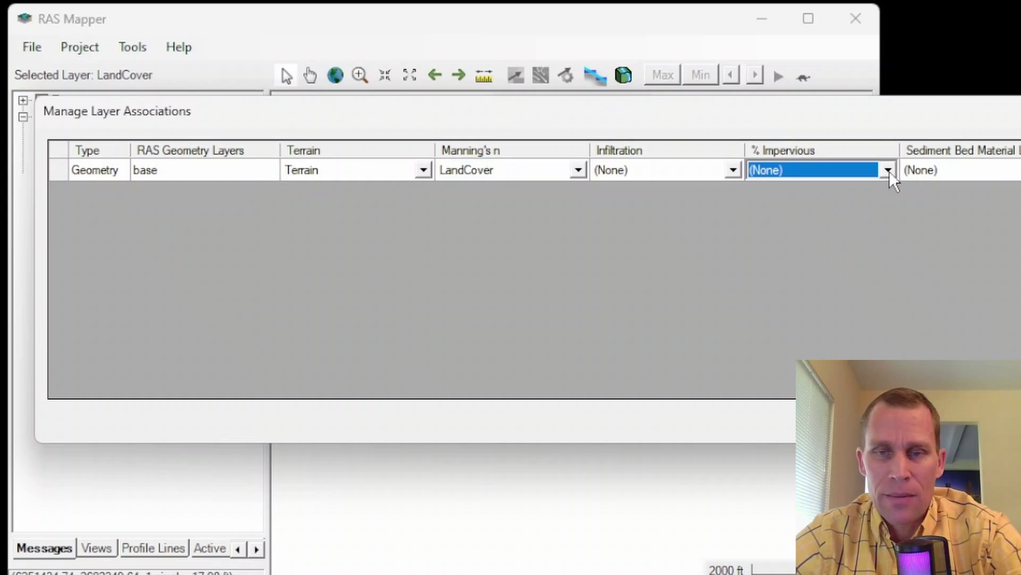
click(884, 170)
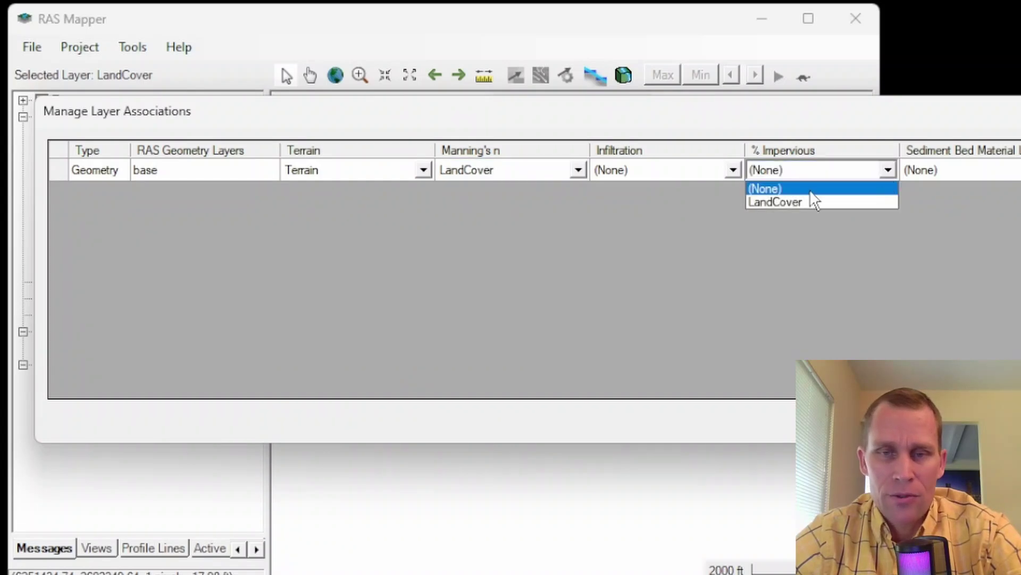
click(778, 203)
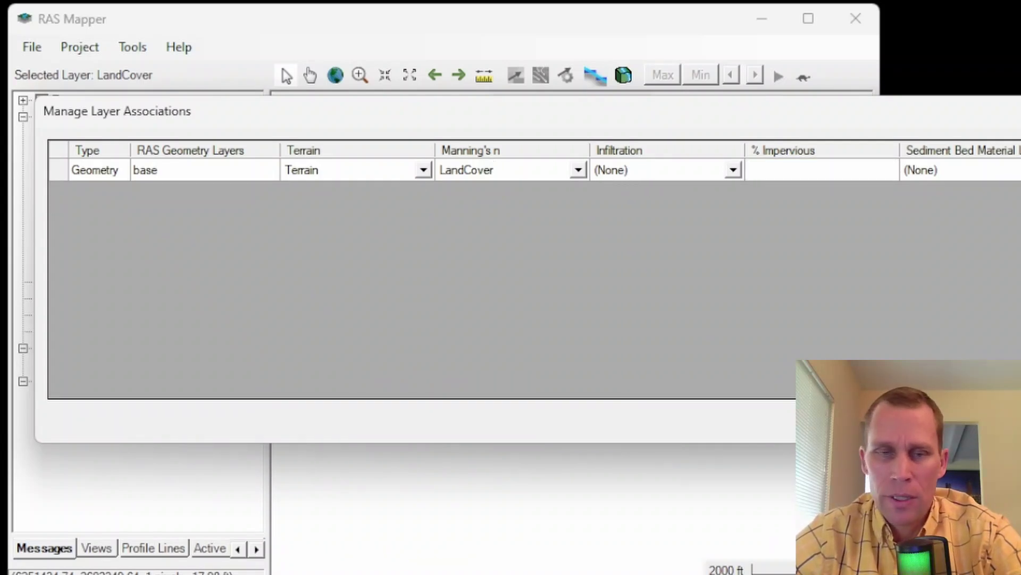
key(Escape)
Create a Deficit Constant infiltration layer from the LandCover layer with no soils layer, stored as Infiltration.hdf in the Land Classification folder
click(97, 349)
right_click(99, 349)
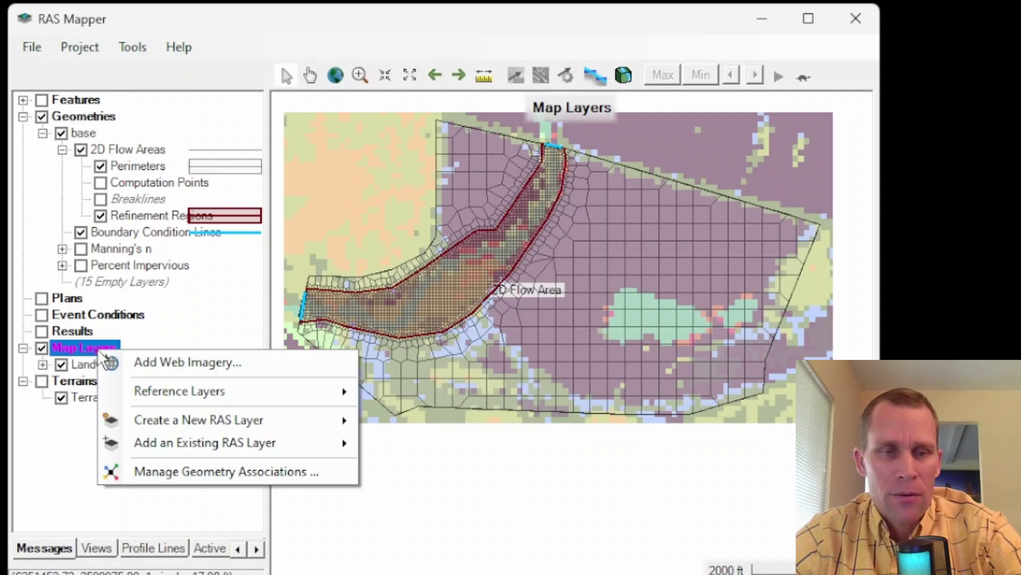
mouse_move(197, 419)
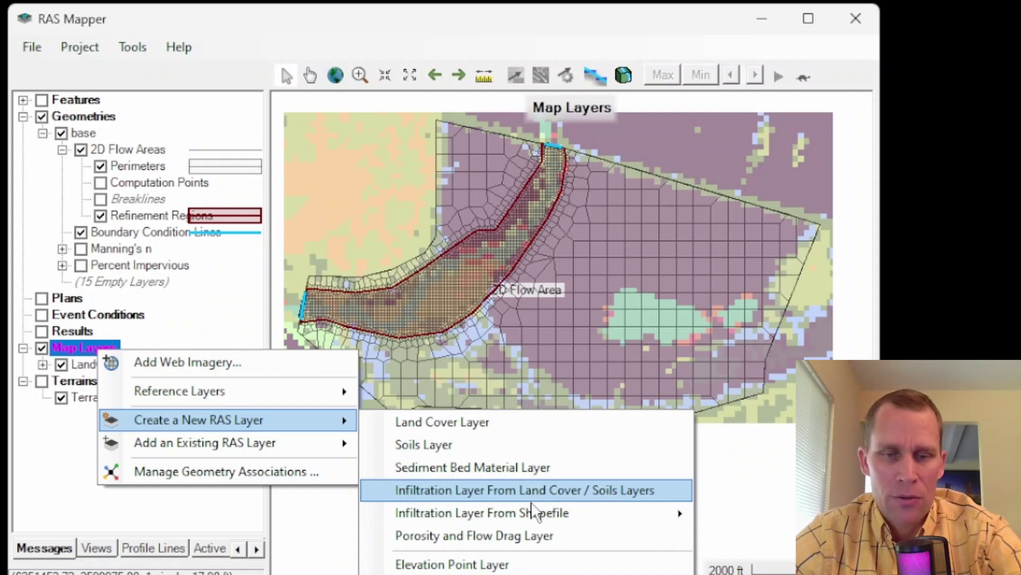
mouse_move(466, 521)
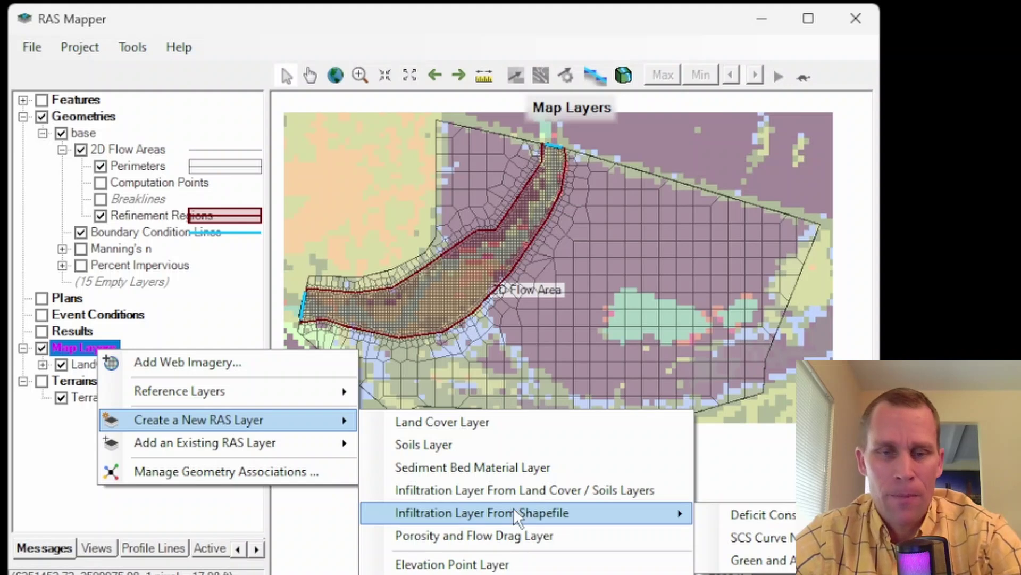
click(506, 491)
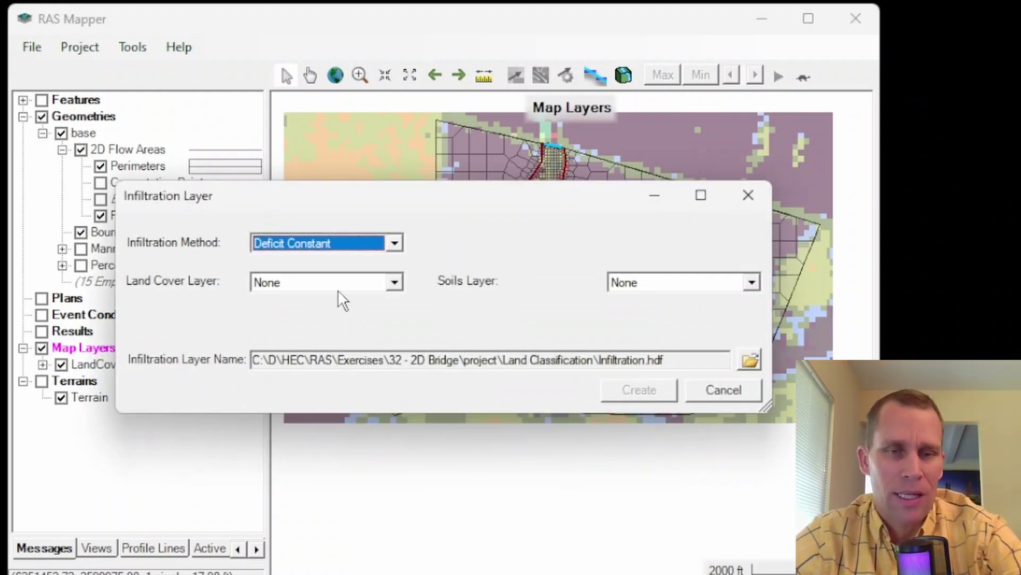
click(396, 251)
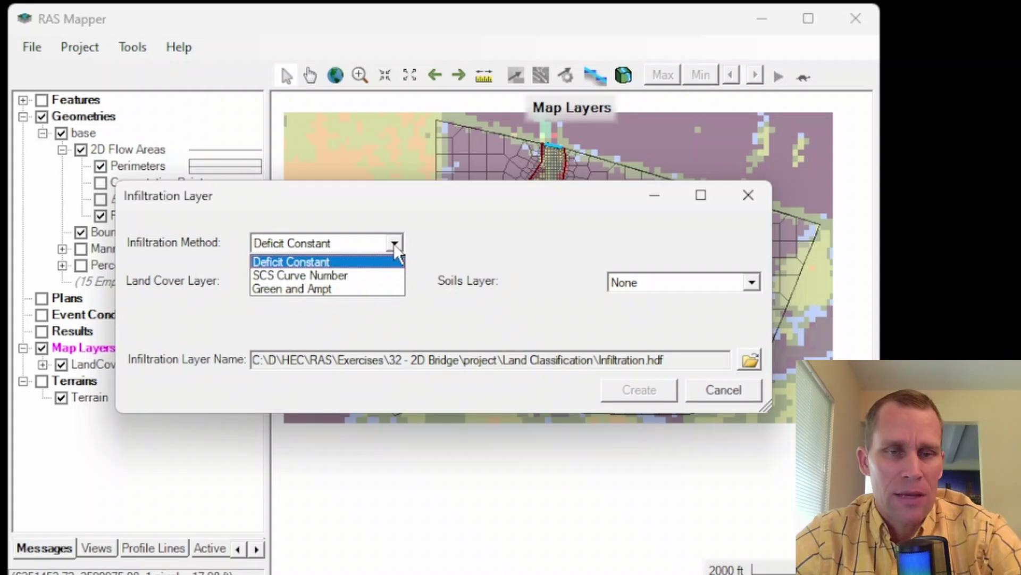
click(394, 247)
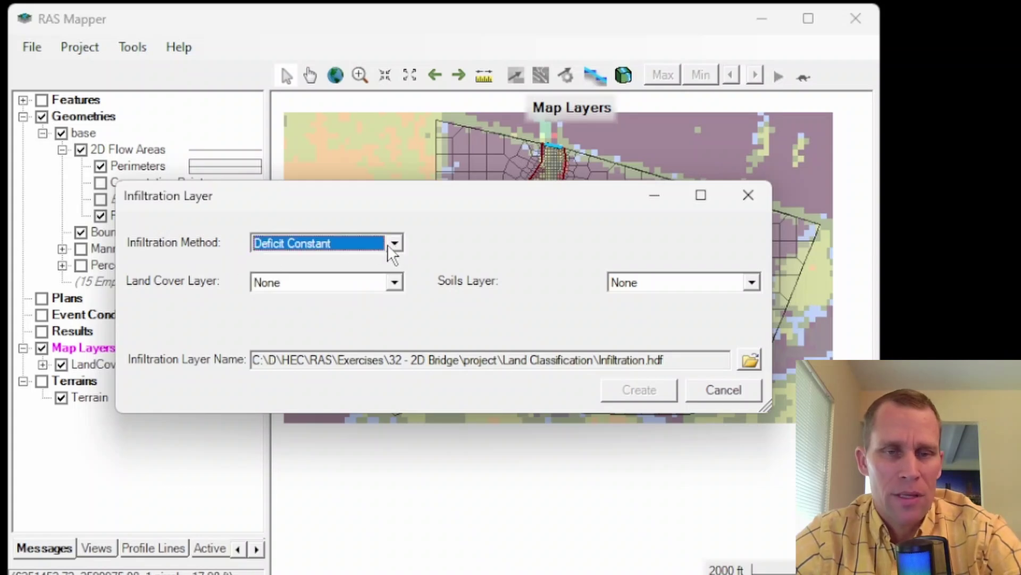
click(388, 246)
click(346, 260)
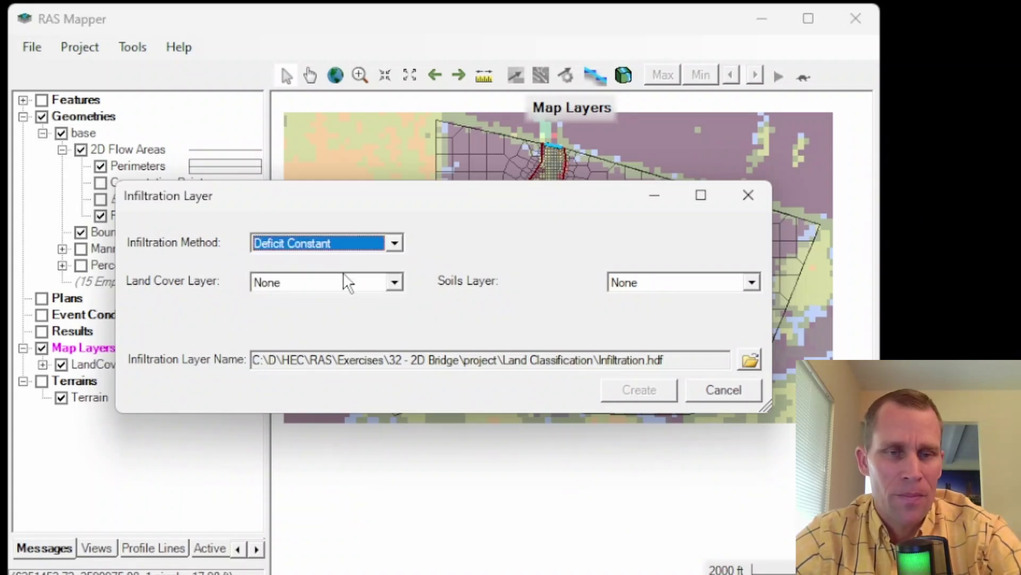
click(388, 286)
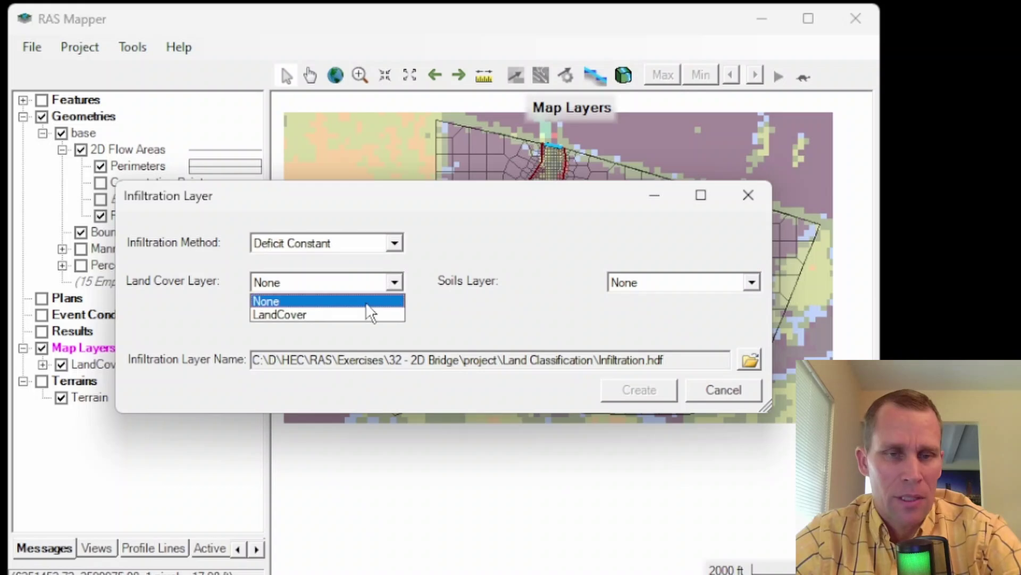
click(342, 318)
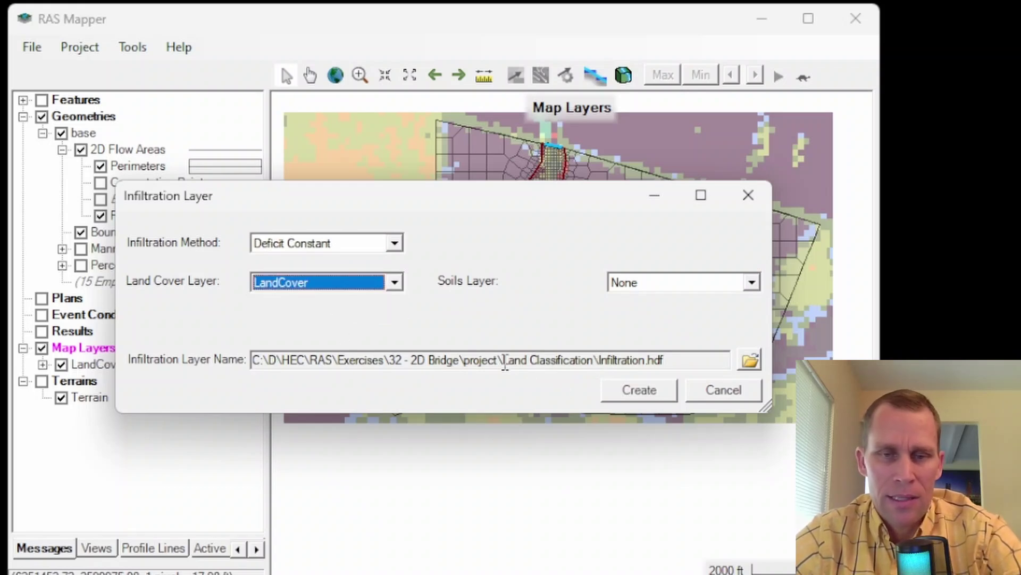
drag(503, 361, 680, 364)
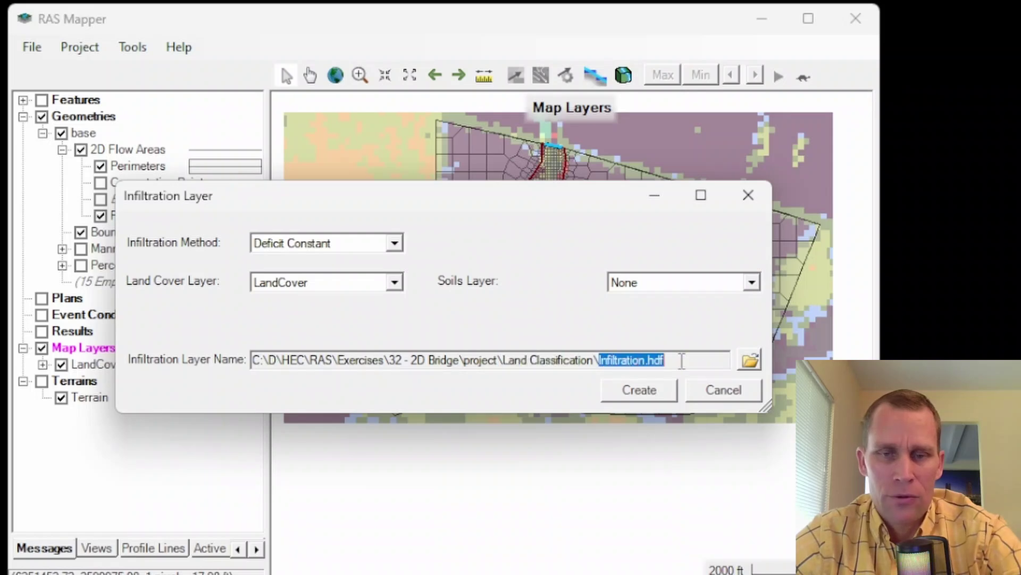
click(649, 392)
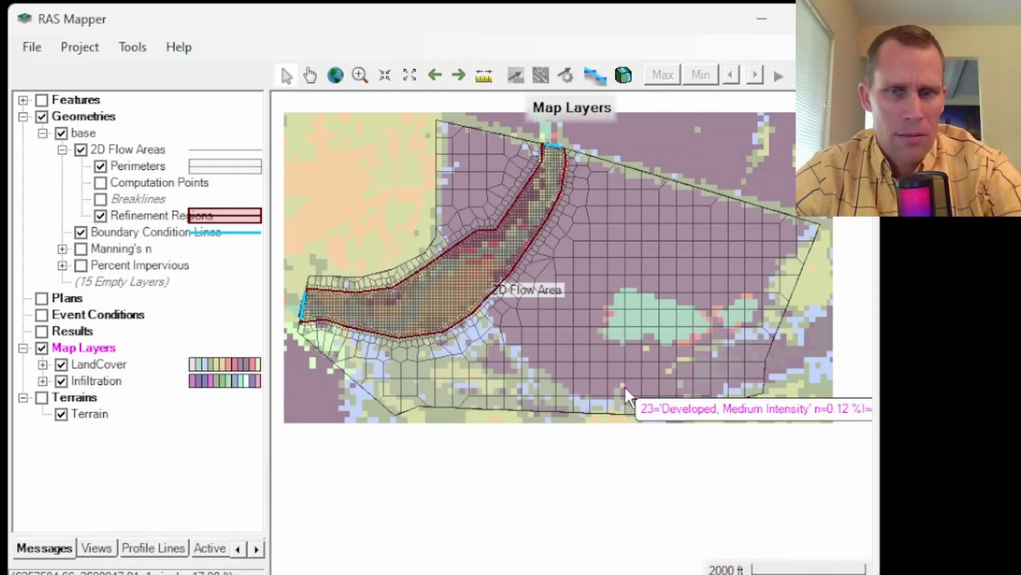
Hide the LandCover layer and select the Infiltration layer to view its classes over the mesh
click(61, 365)
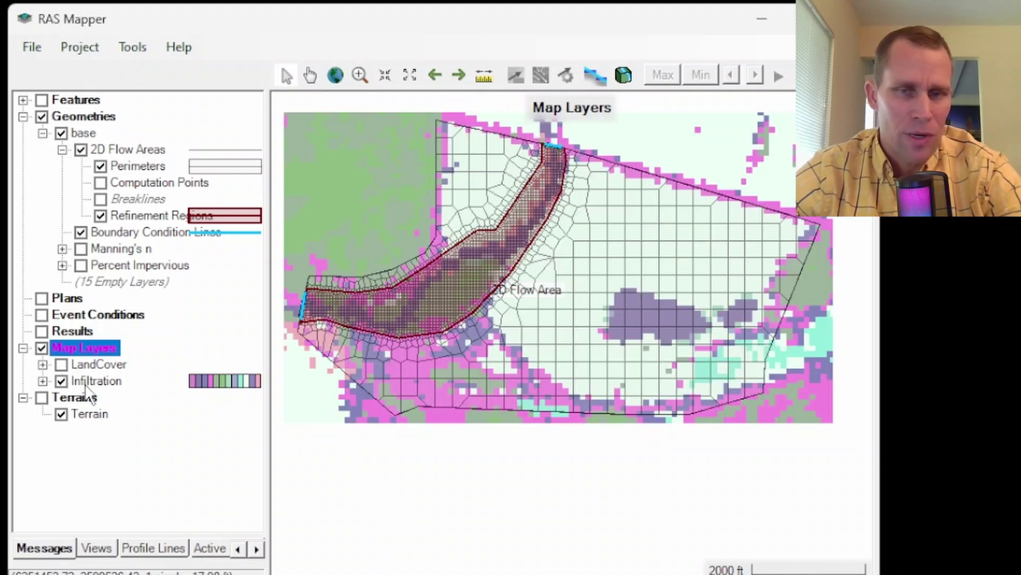
mouse_move(532, 341)
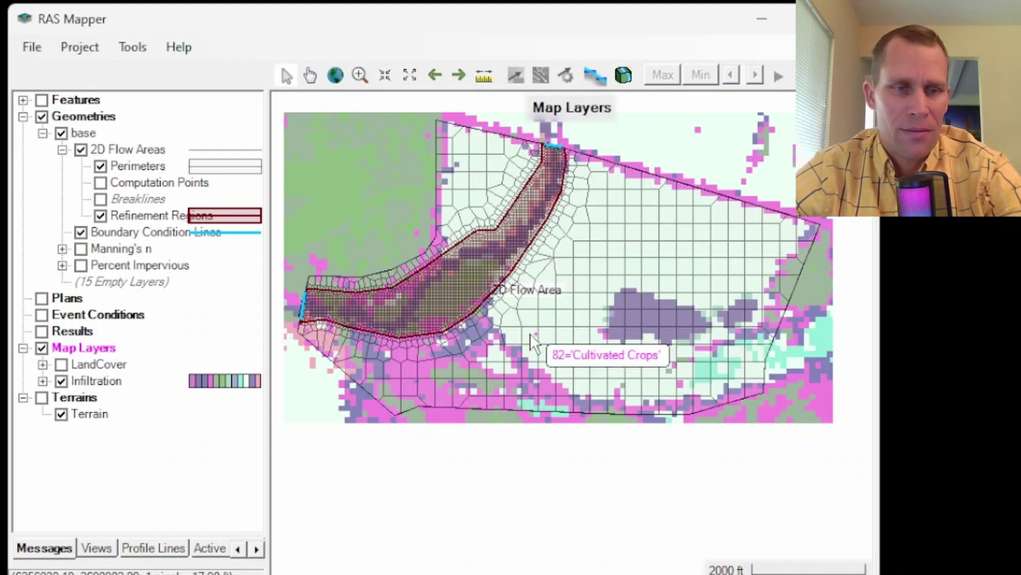
click(96, 384)
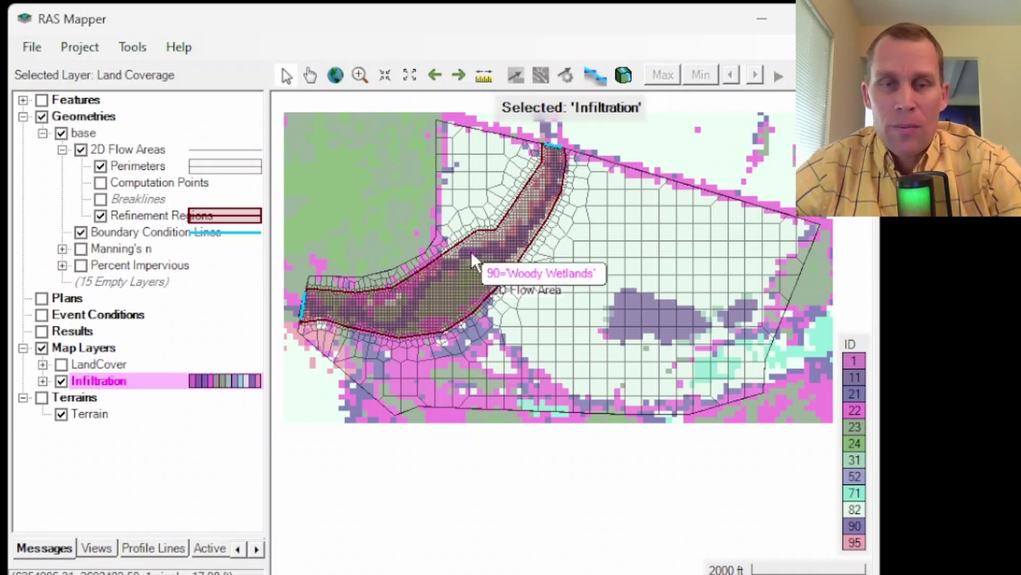
scroll(470, 252, up, 3)
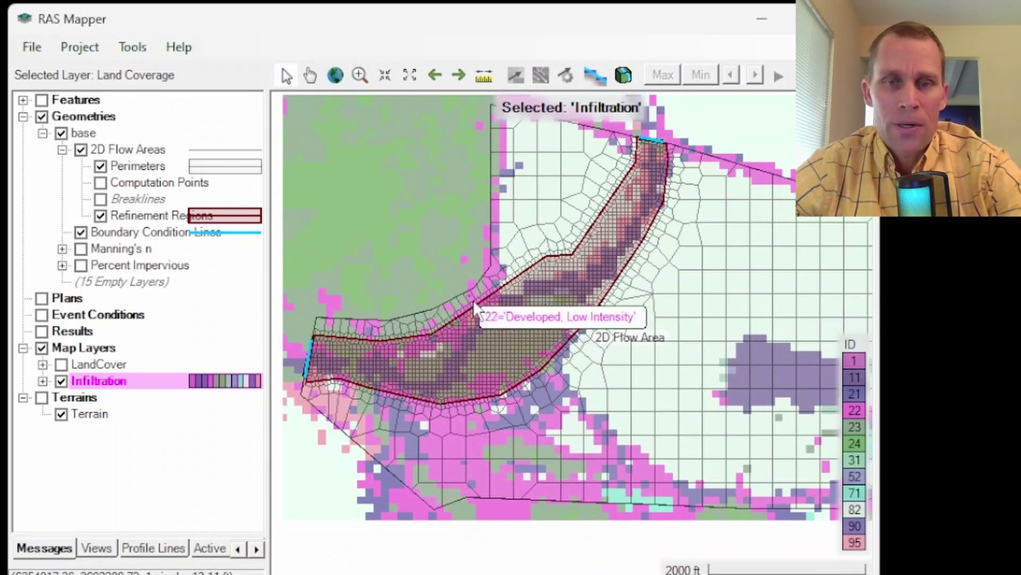
Set every class in the Infiltration layer's data table to maximum deficit 1, initial deficit 0.1 and potential percolation rate 0.1
right_click(100, 384)
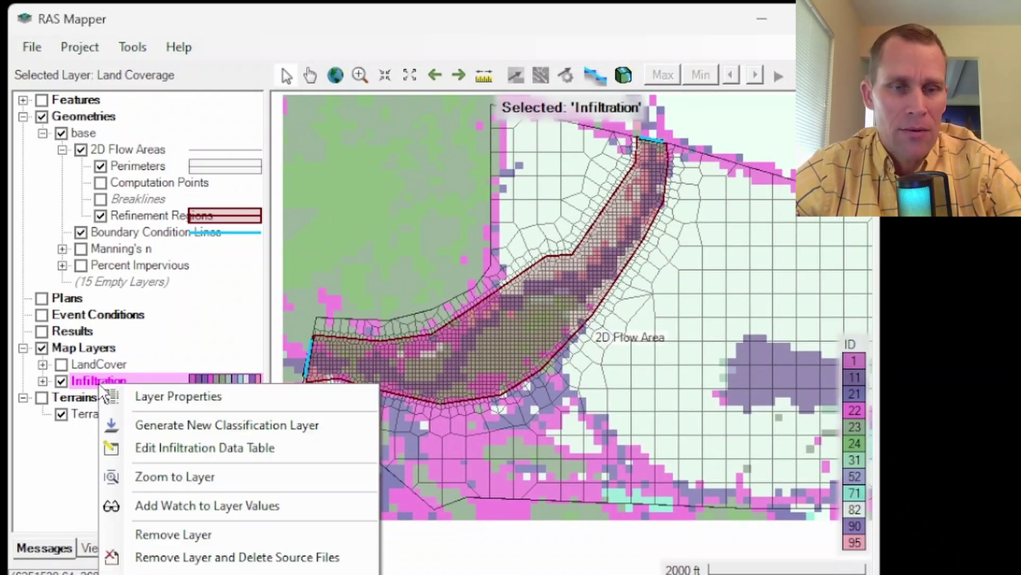
click(166, 448)
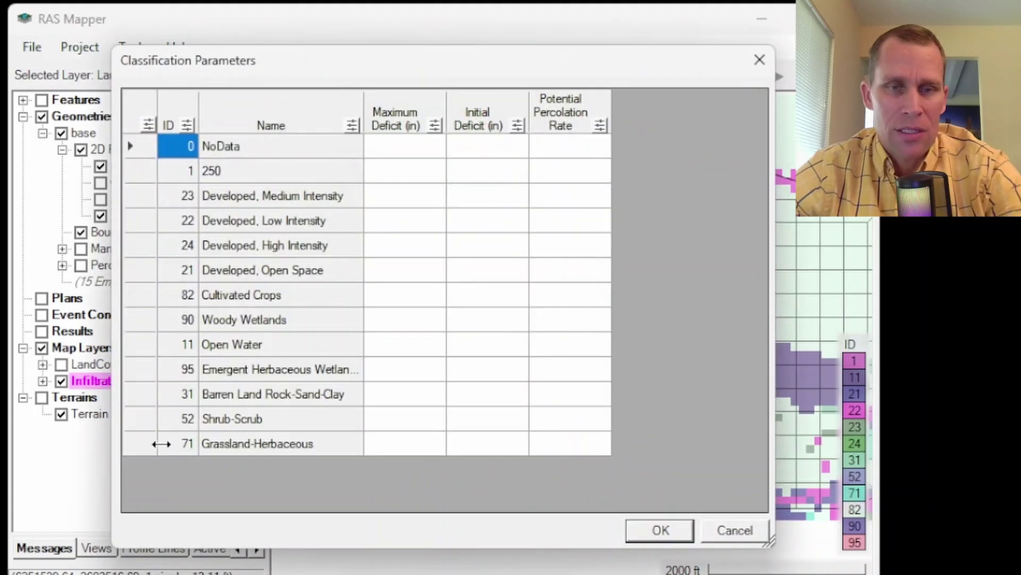
drag(387, 62, 433, 39)
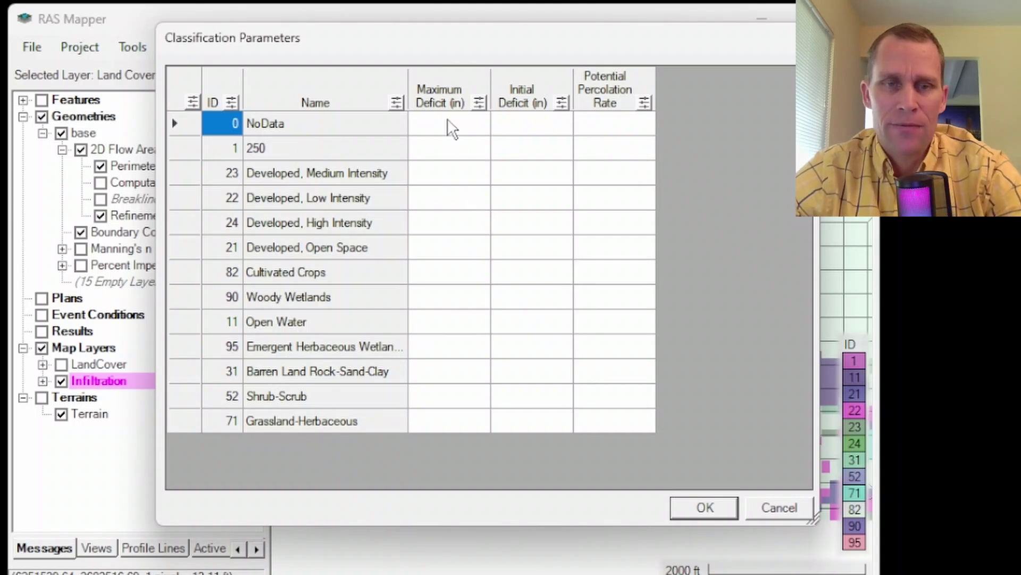
drag(452, 127, 452, 248)
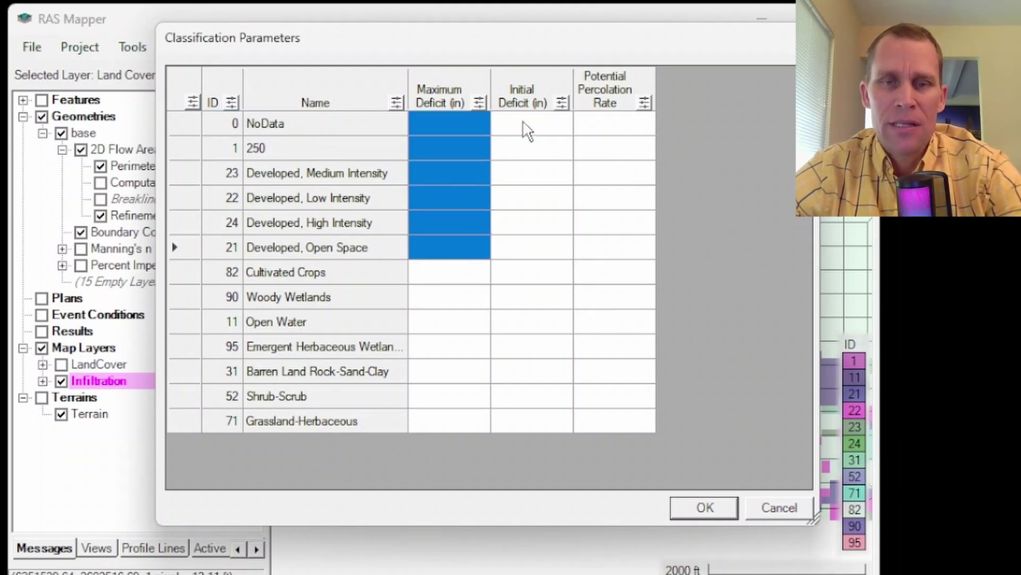
drag(526, 130, 537, 256)
drag(597, 132, 626, 277)
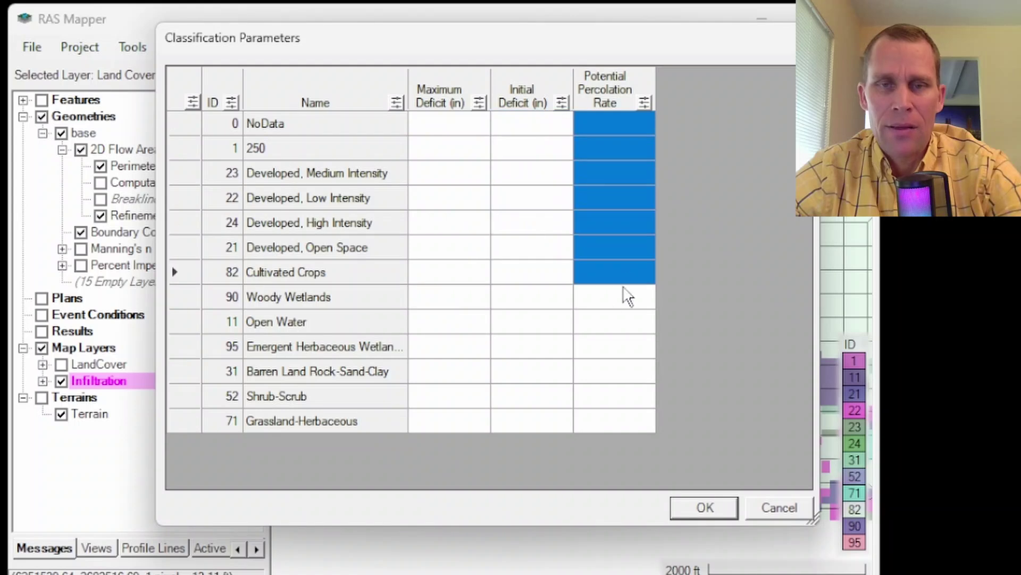
drag(451, 124, 611, 423)
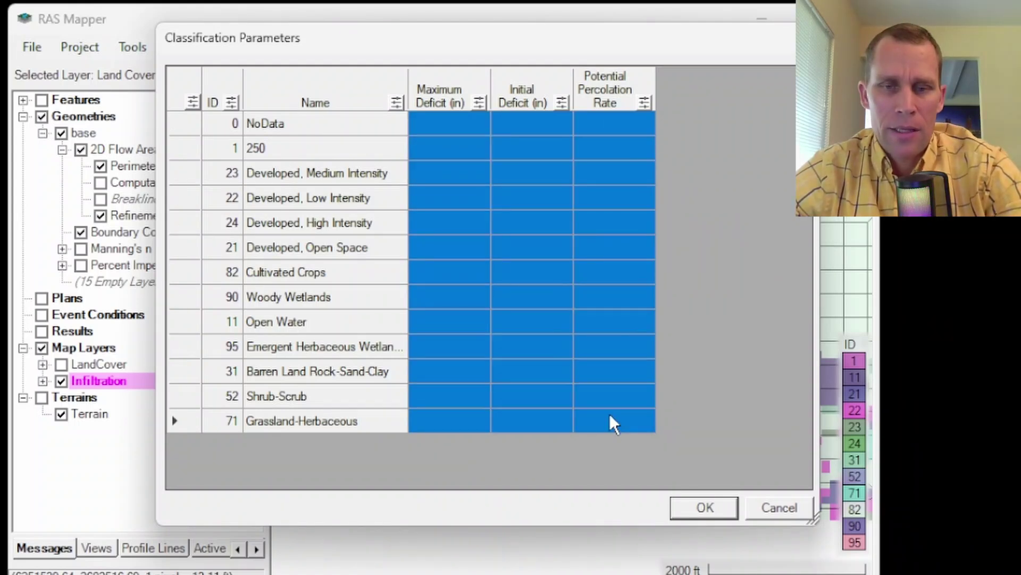
text(1	0.1	0.1)
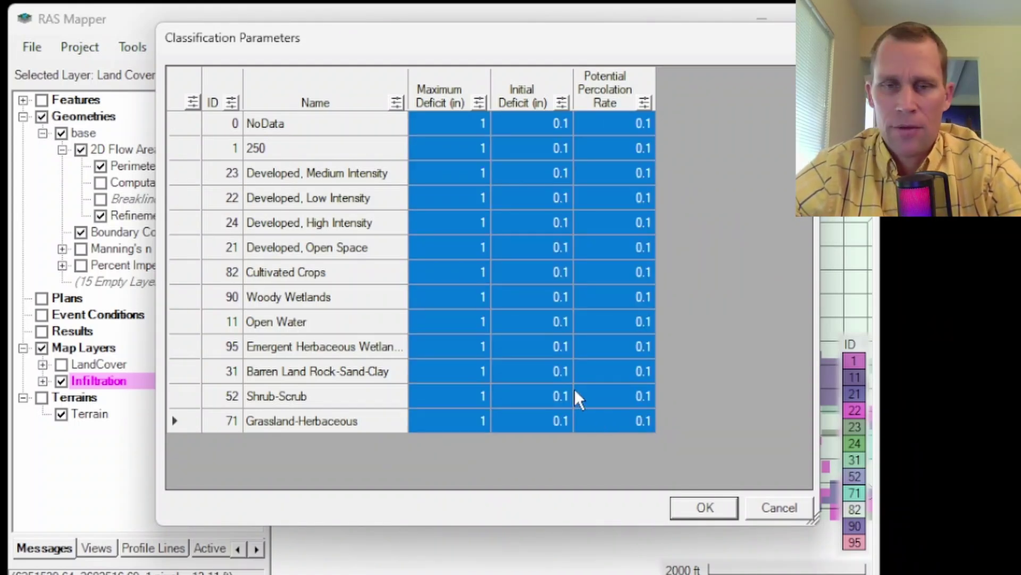
click(550, 343)
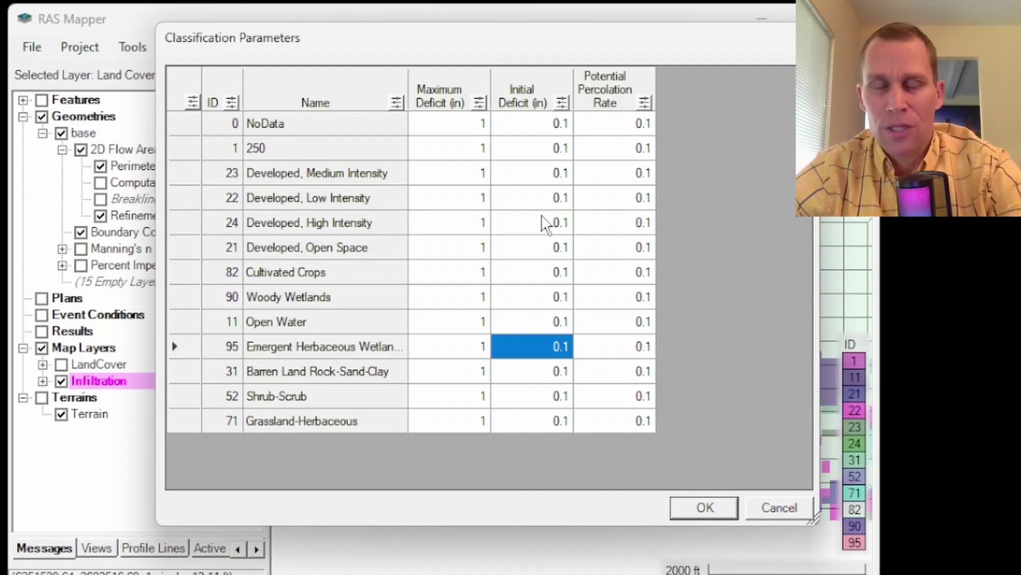
click(725, 510)
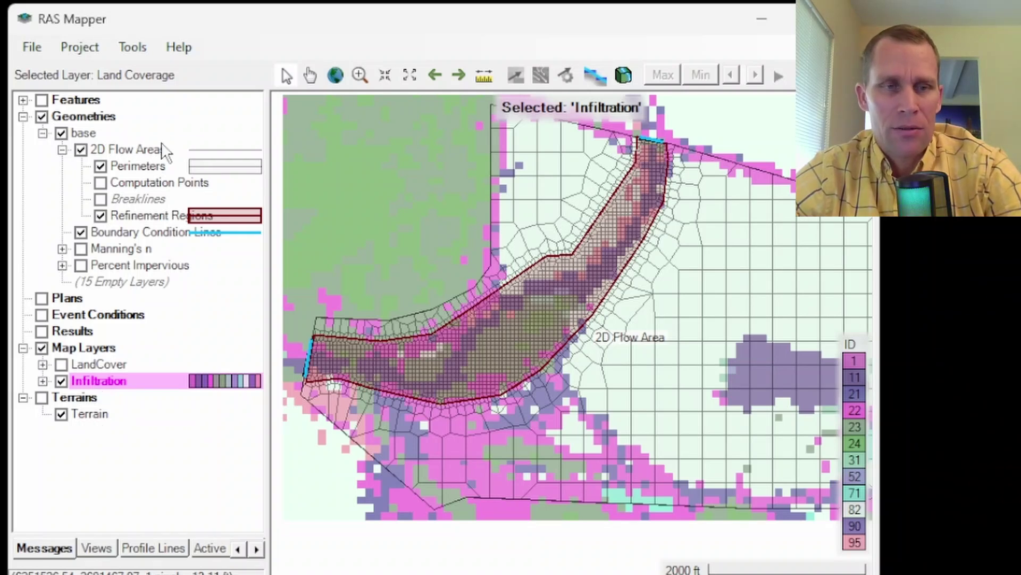
Assign Infiltration as the base geometry's infiltration layer in the layer associations and save the RAS Mapper project
click(79, 47)
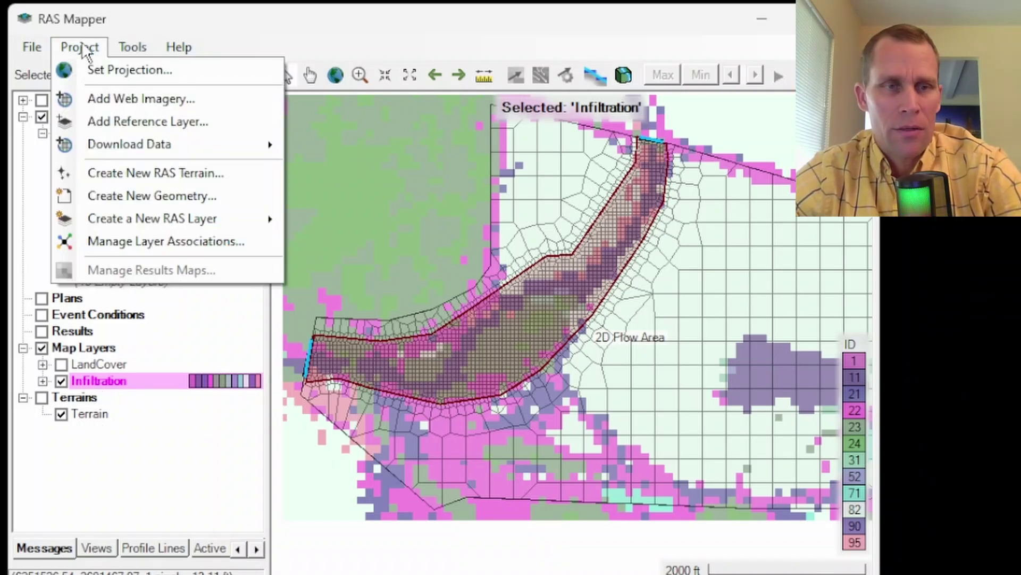
click(143, 241)
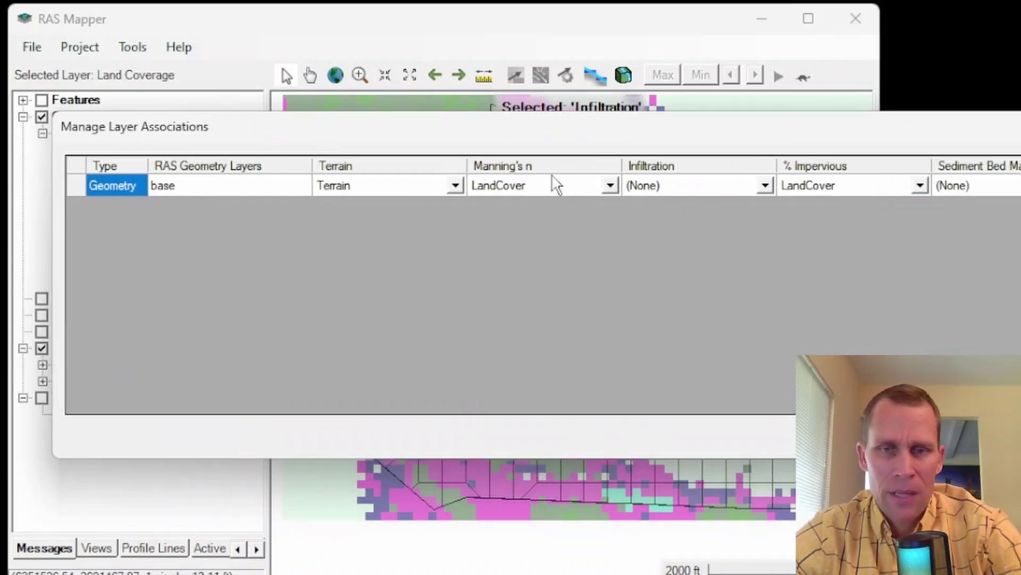
click(765, 185)
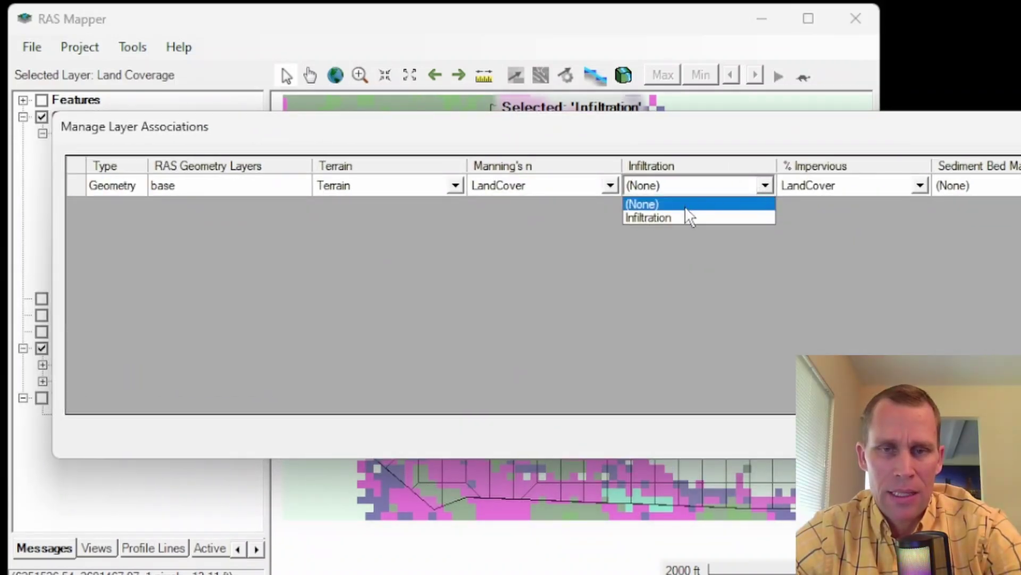
click(655, 215)
key(Return)
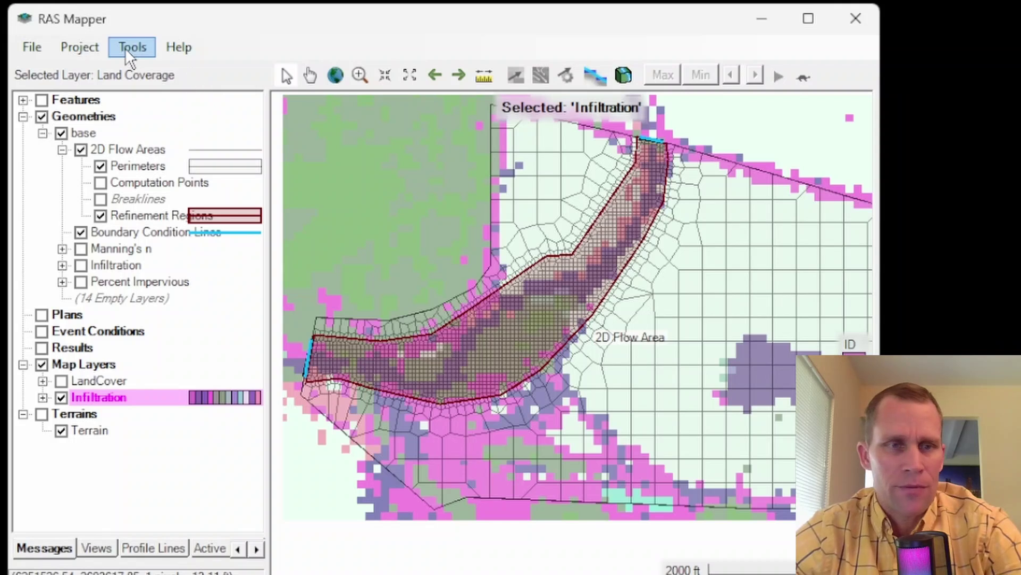
click(40, 49)
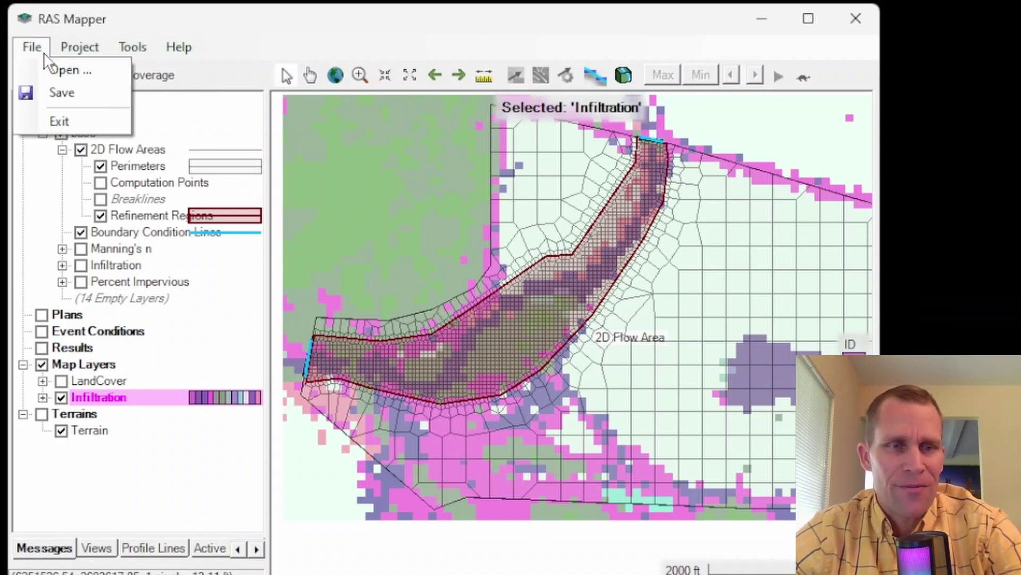
click(56, 92)
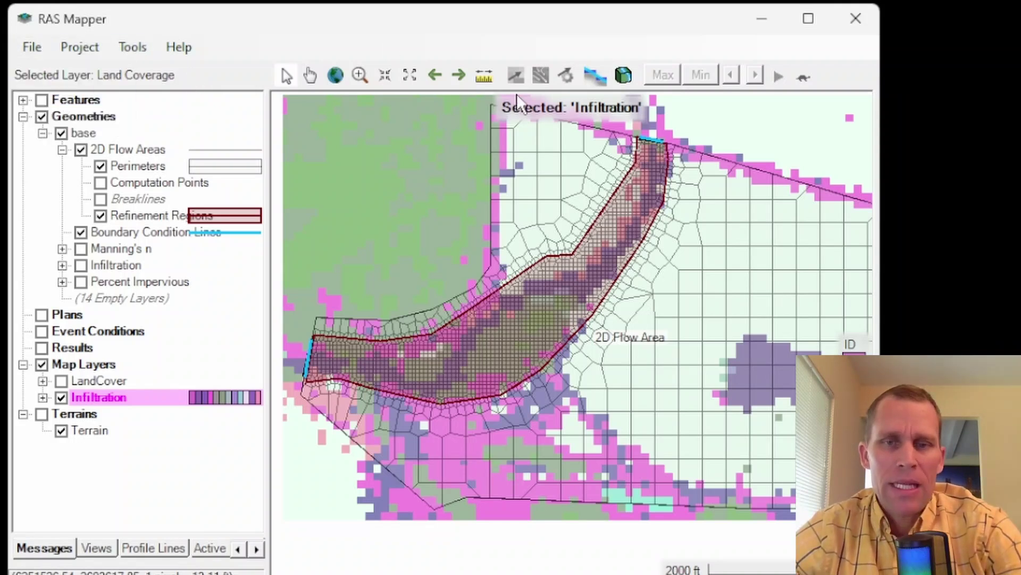
Hide the Infiltration layer and keep LandCover off so the terrain displays beneath the mesh
mouse_move(646, 145)
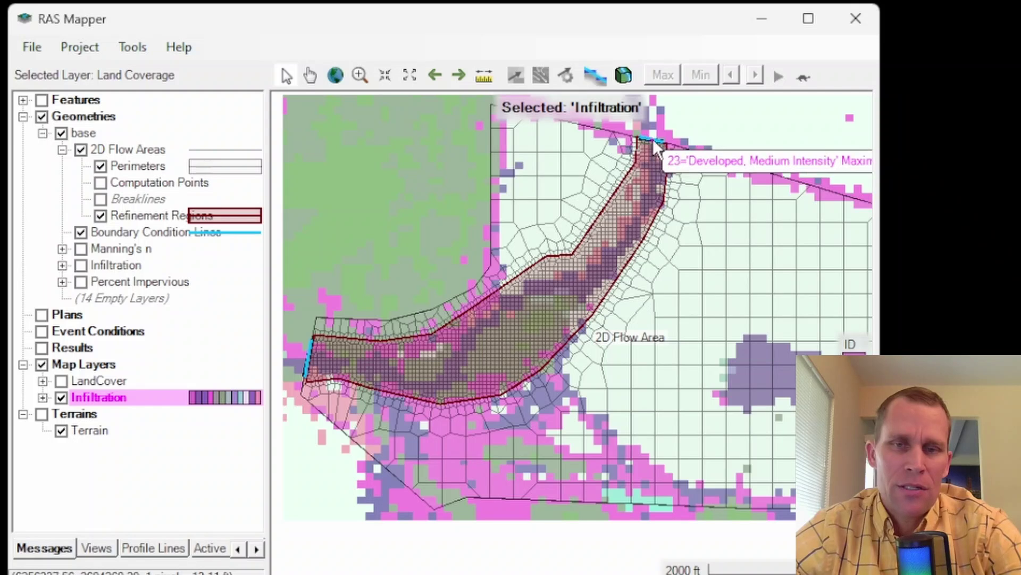
mouse_move(305, 312)
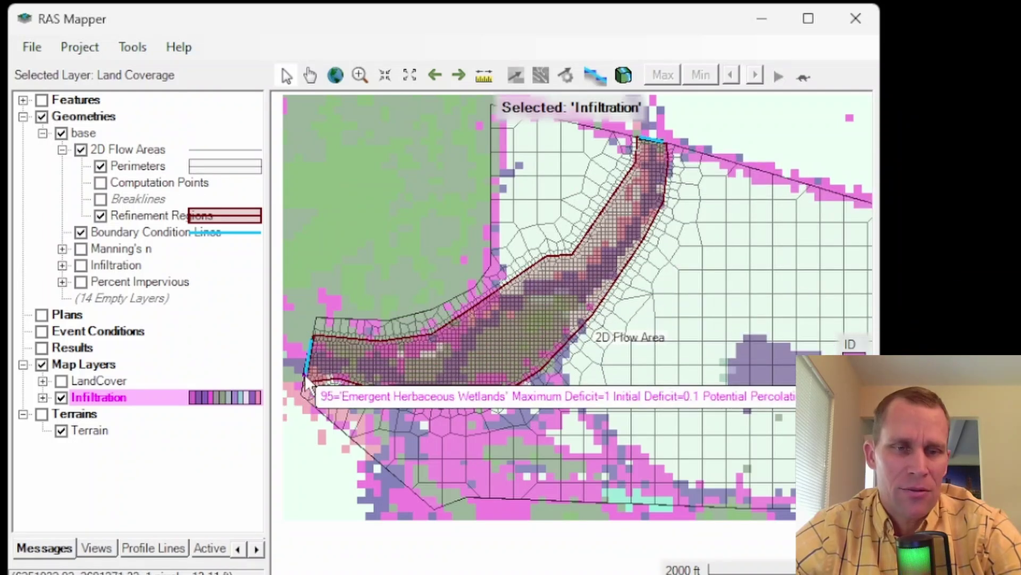
click(61, 398)
click(61, 381)
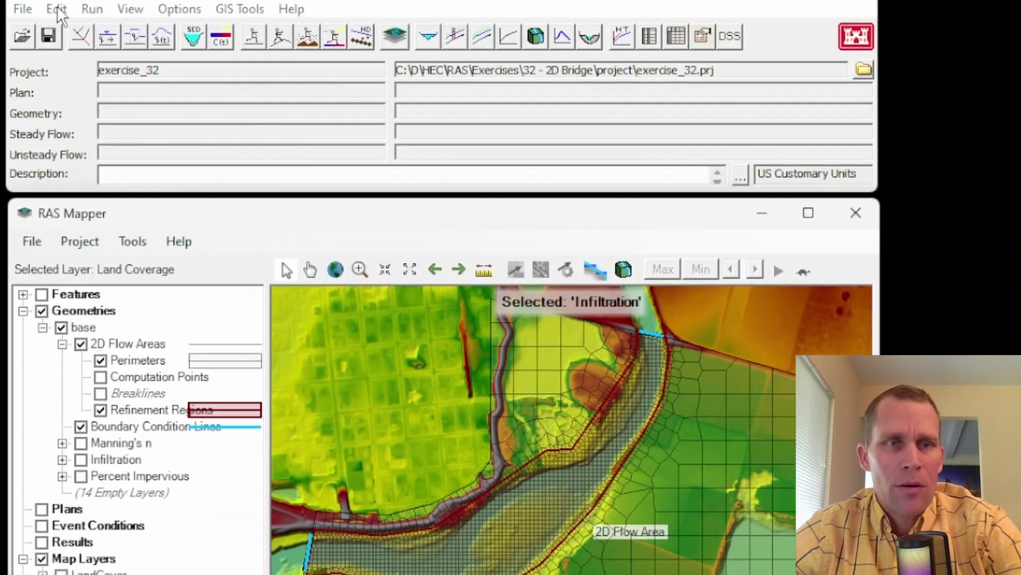
Open the unsteady flow data editor from the main HEC-RAS window for exercise_32
click(56, 38)
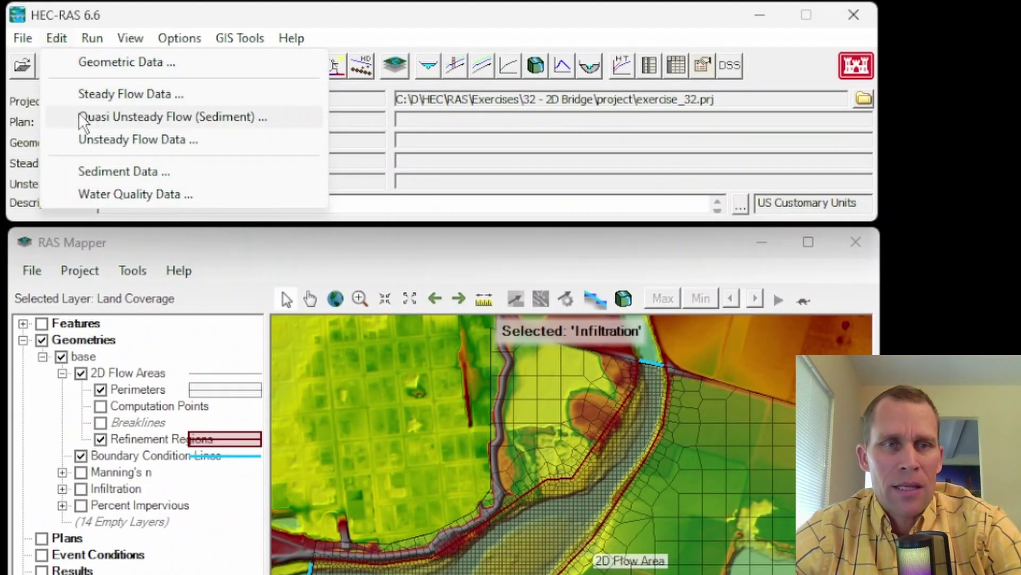
click(92, 140)
drag(553, 131, 400, 42)
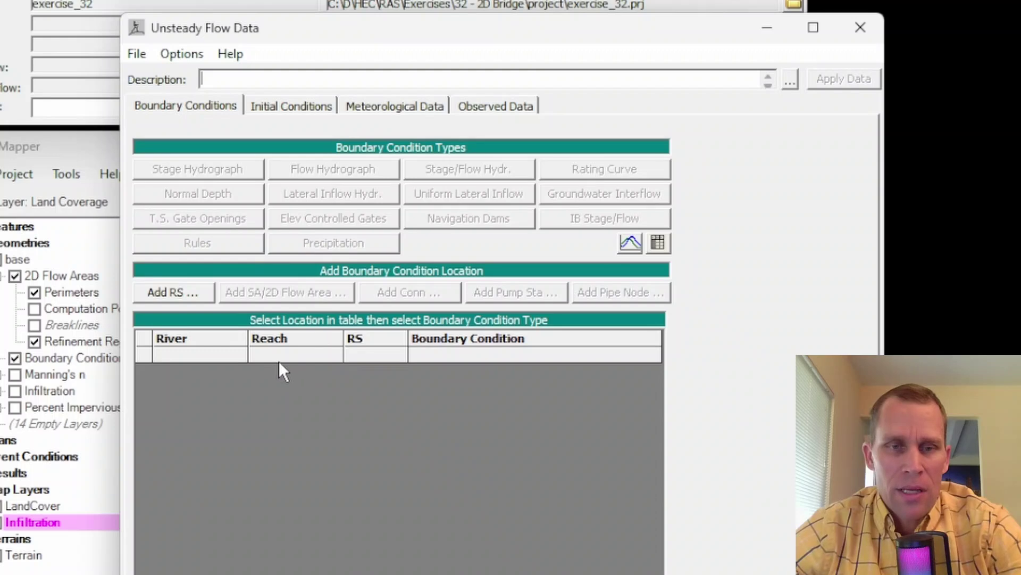
click(480, 357)
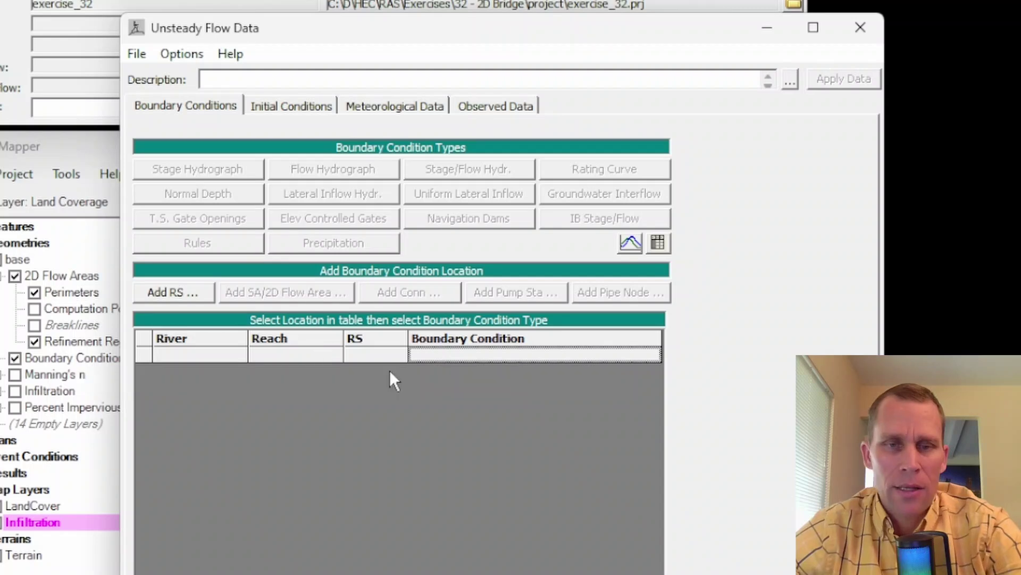
click(250, 106)
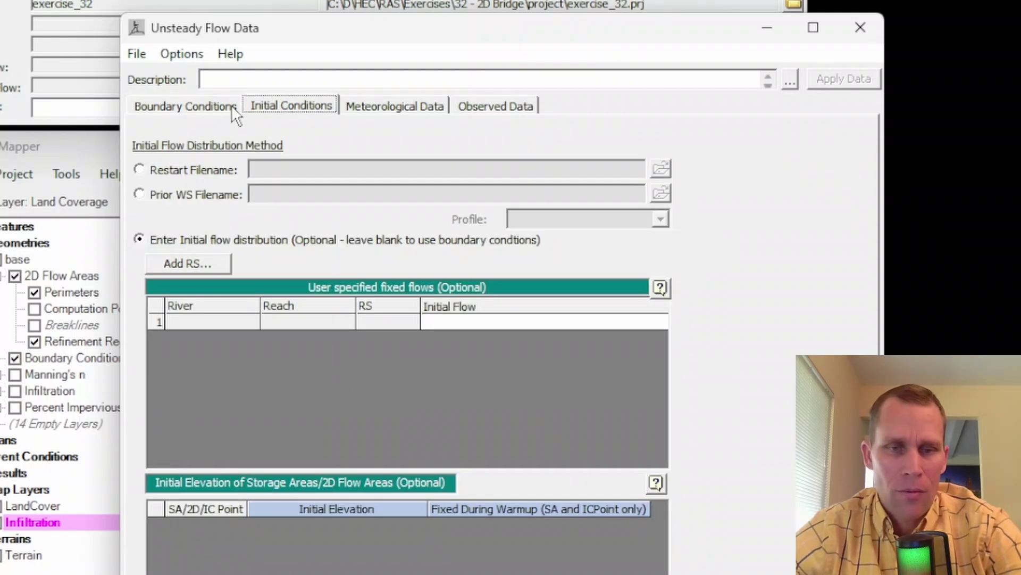
click(203, 105)
click(861, 28)
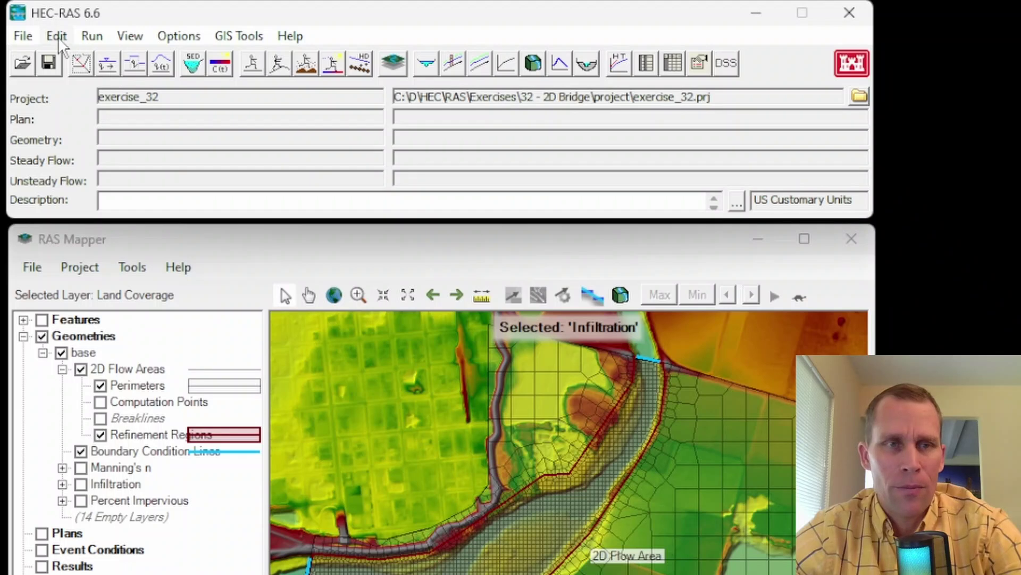
Open the base geometry file in the geometric data editor so the project has an active geometry
click(55, 37)
click(78, 63)
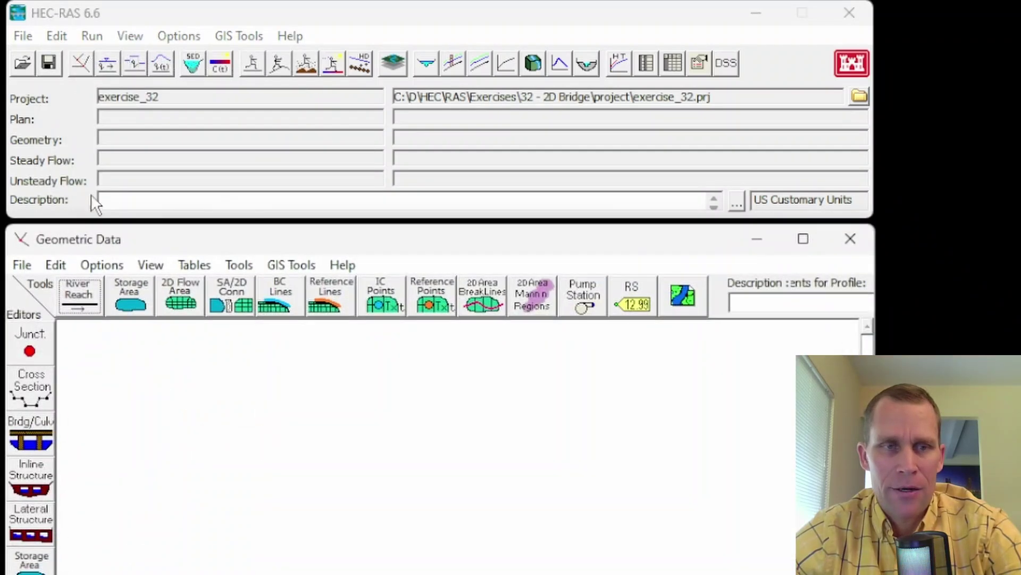
click(22, 265)
click(55, 312)
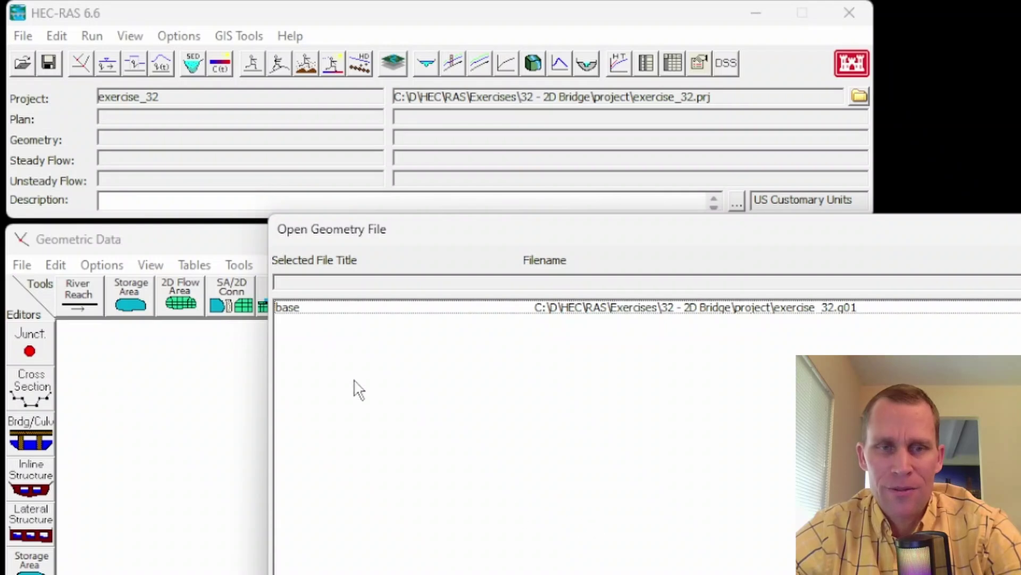
click(297, 308)
key(Return)
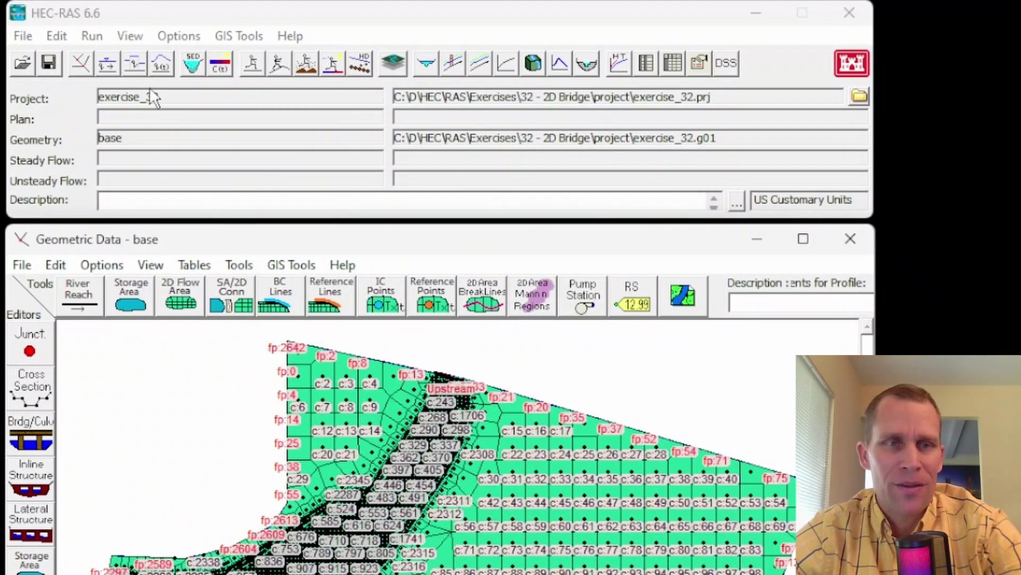
Reopen the unsteady flow data and assign a Normal Depth boundary to the Downstream boundary condition line
click(55, 37)
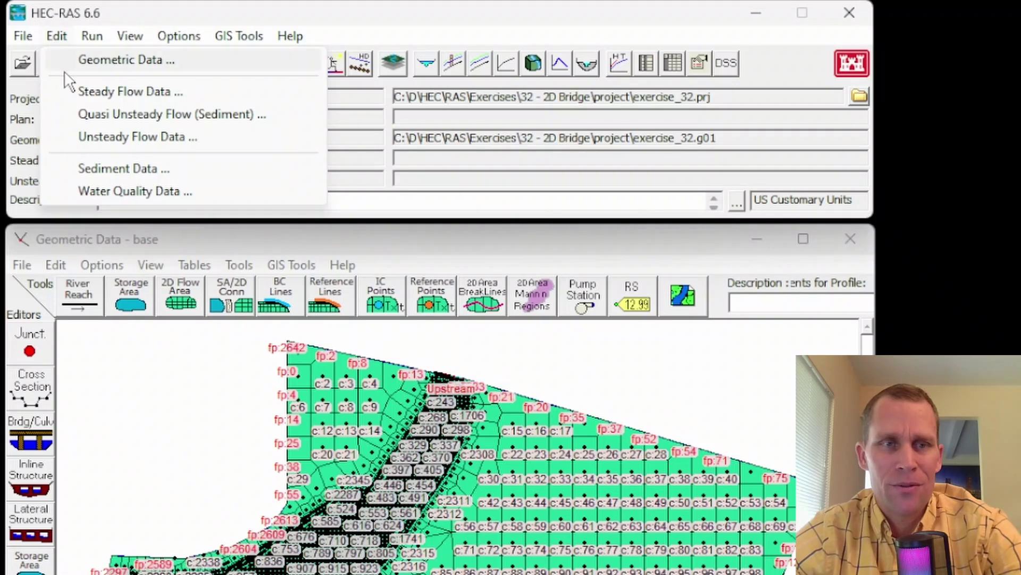
click(91, 136)
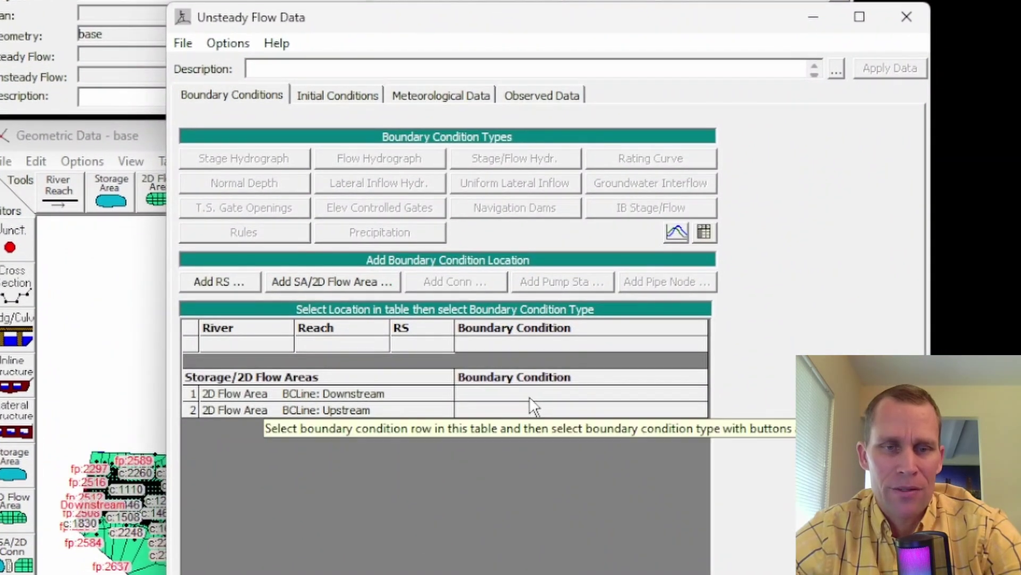
click(544, 475)
click(525, 411)
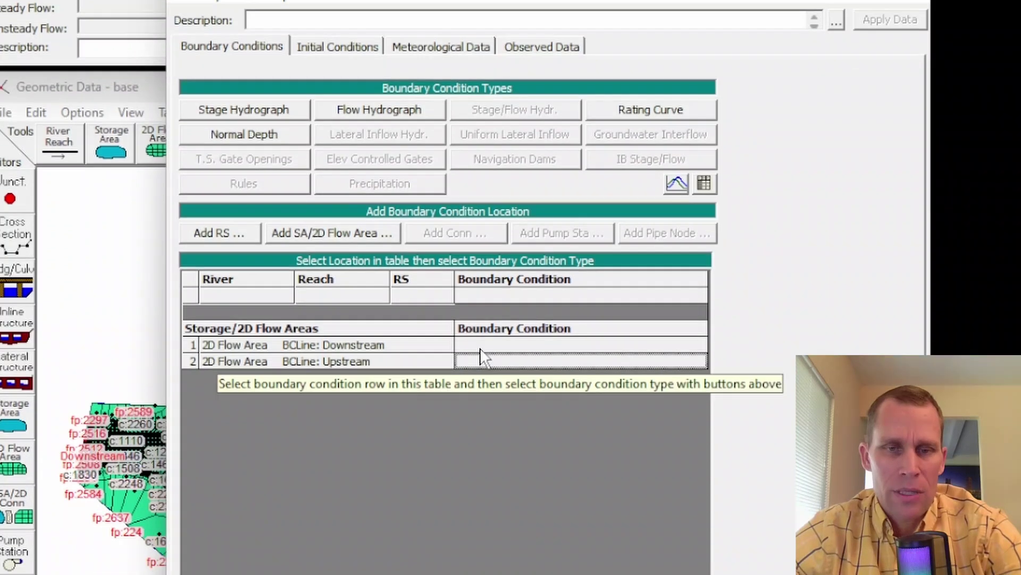
click(478, 394)
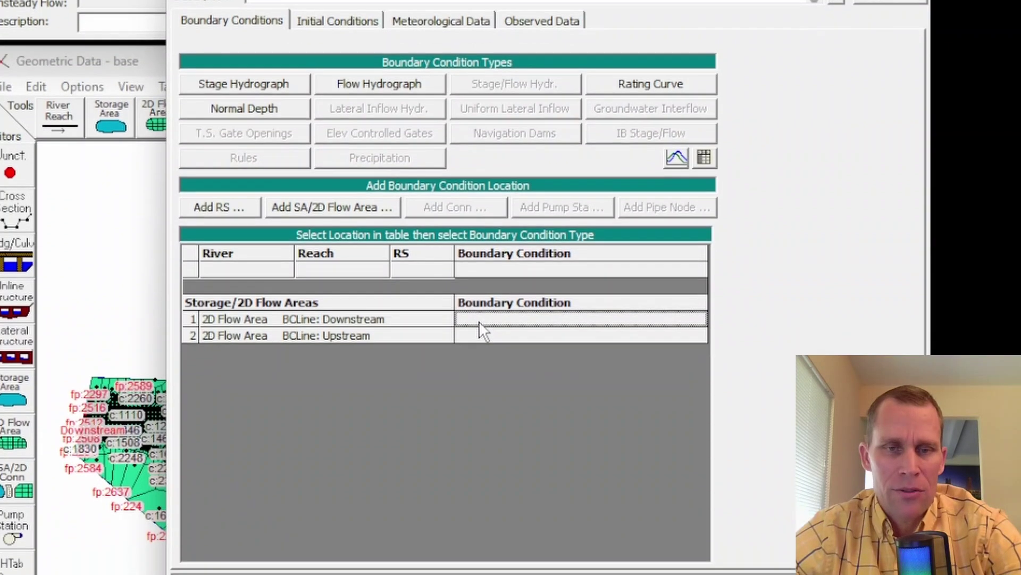
click(244, 108)
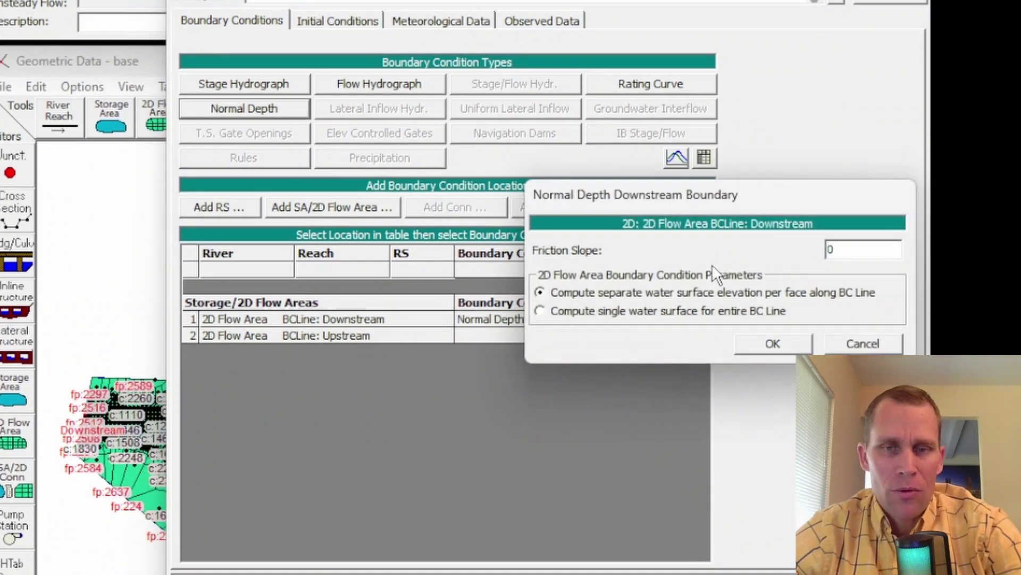
drag(694, 205, 663, 237)
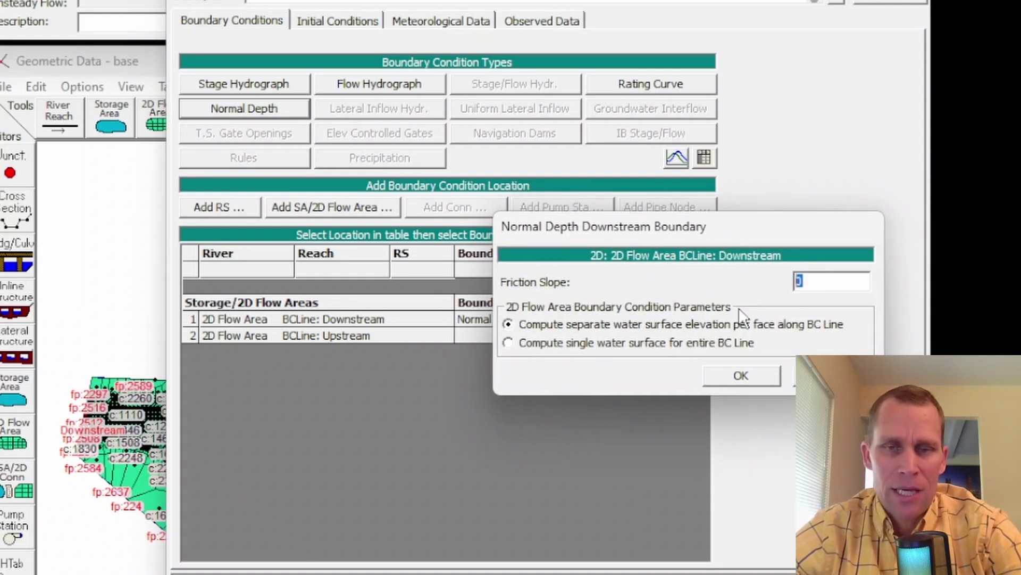
drag(778, 234, 649, 237)
key(Return)
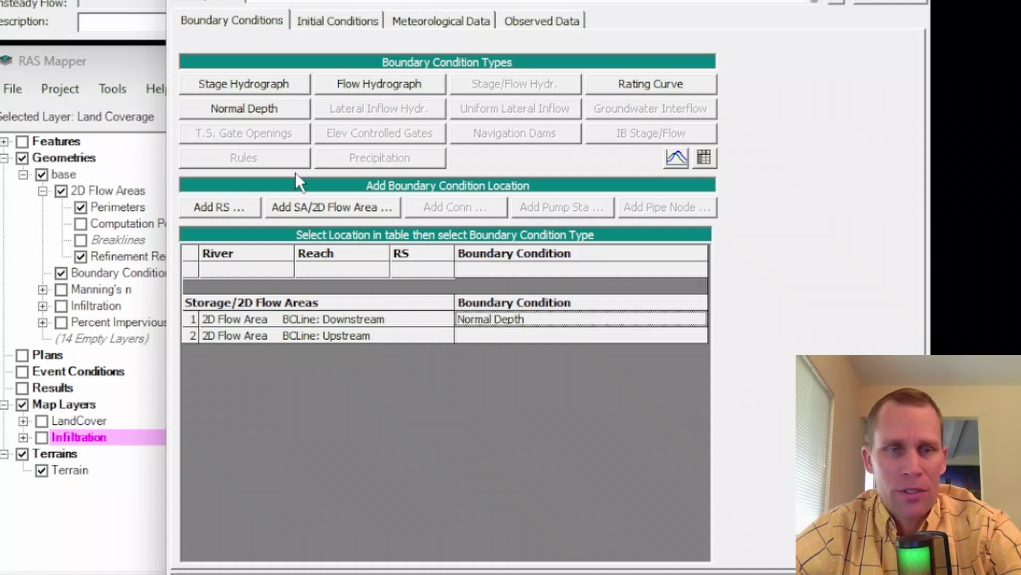
Set the friction slope of the Downstream normal depth boundary to 0.01
click(252, 111)
drag(825, 231, 473, 226)
text(0.)
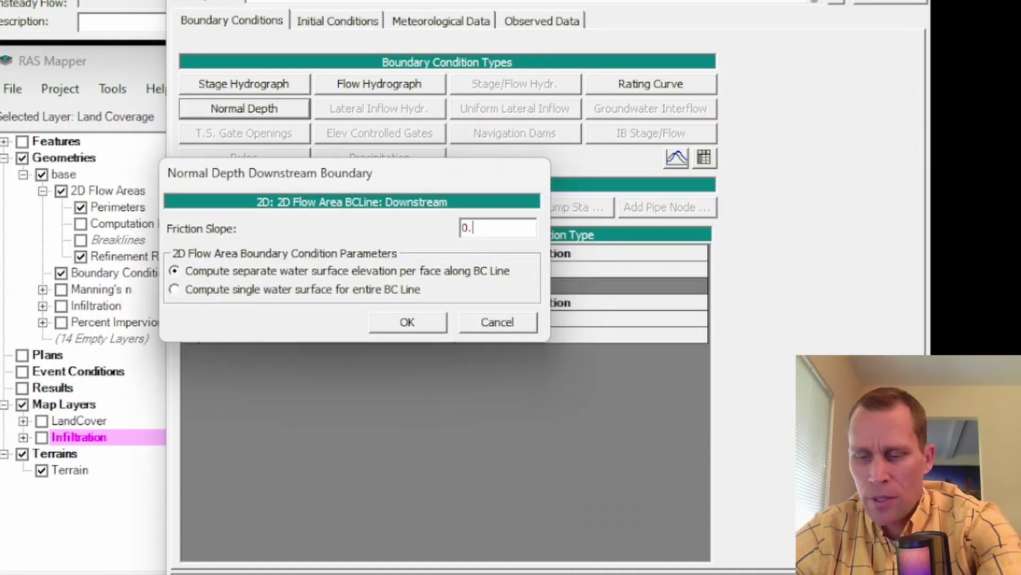
text(00)
key(BackSpace)
text(1)
click(407, 321)
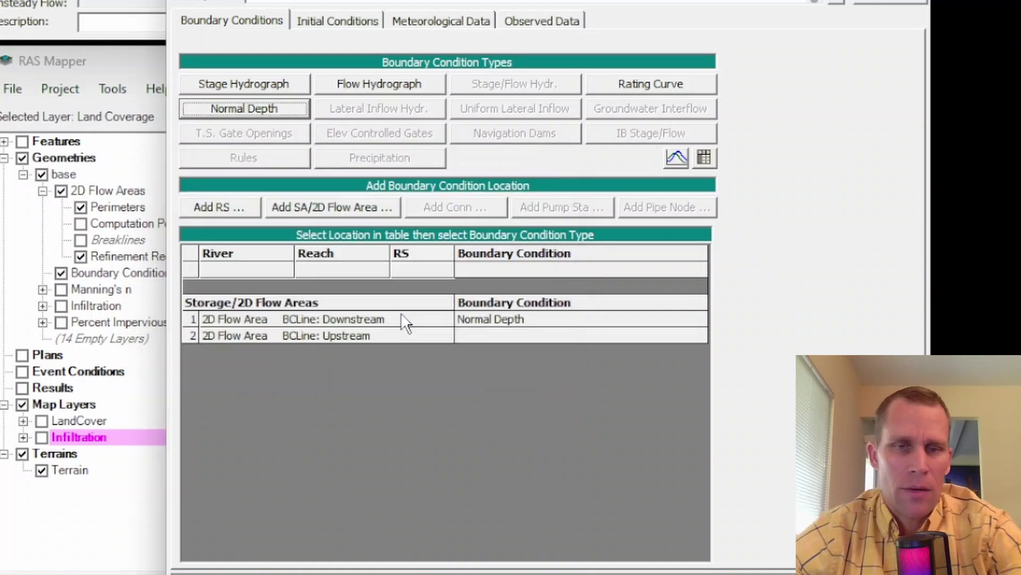
Assign a Stage Hydrograph boundary to the Upstream boundary condition line, leaving its table empty
click(484, 336)
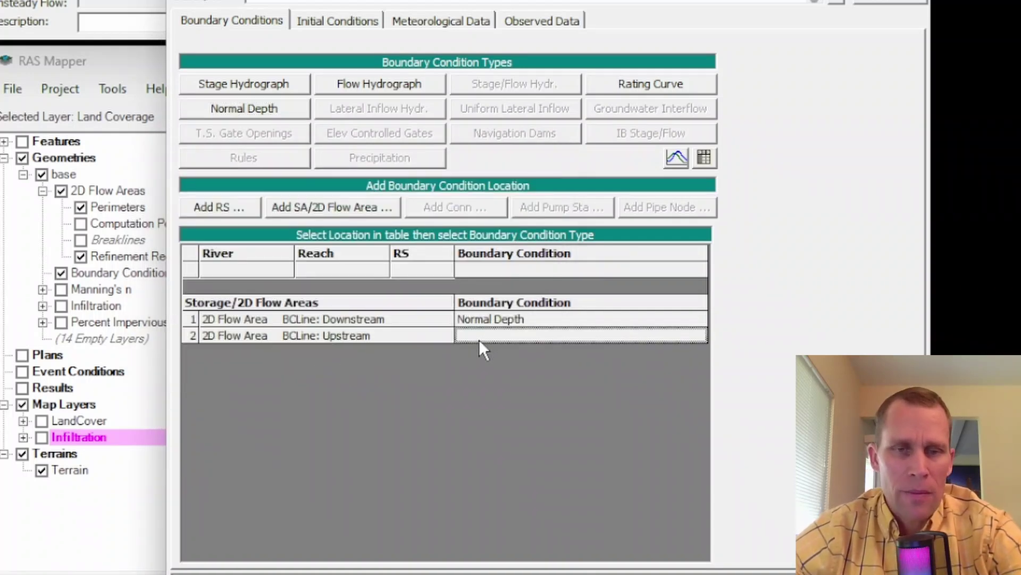
click(260, 86)
drag(482, 296, 491, 341)
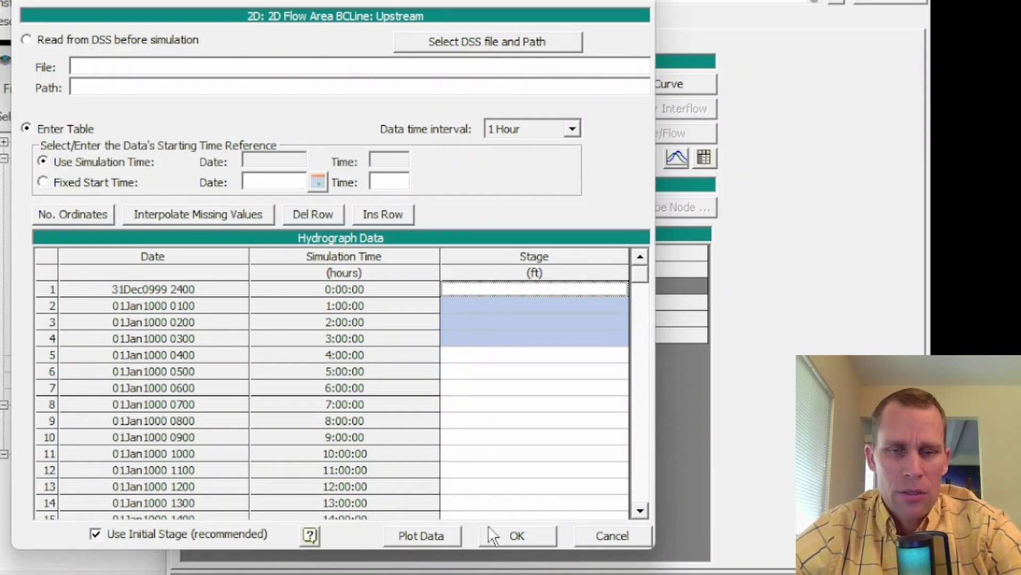
click(516, 536)
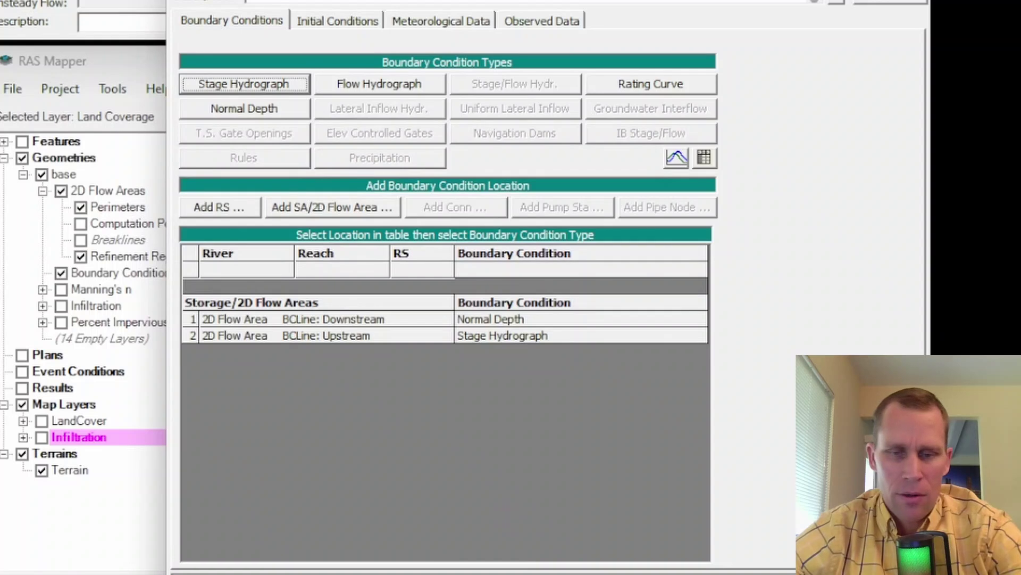
In RAS Mapper, draw a profile line bank to bank across the river just inside the upstream boundary, keeping the default name
key(alt+Tab)
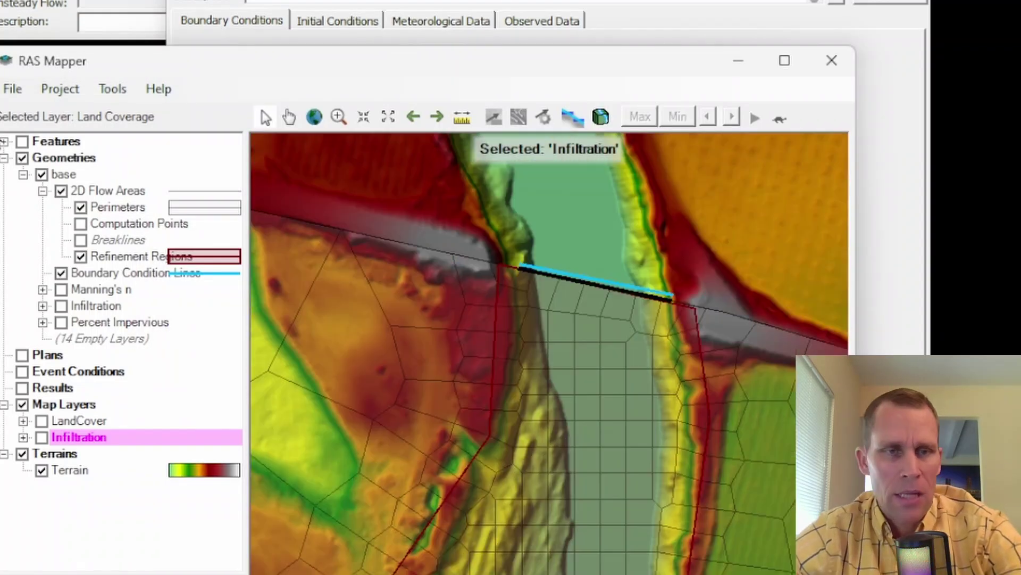
click(22, 141)
click(5, 141)
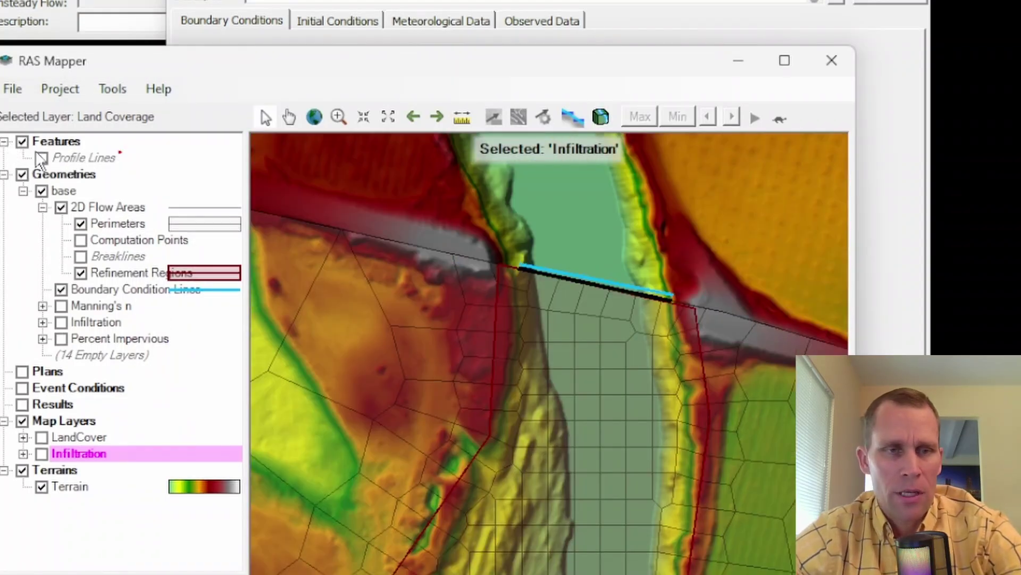
click(67, 158)
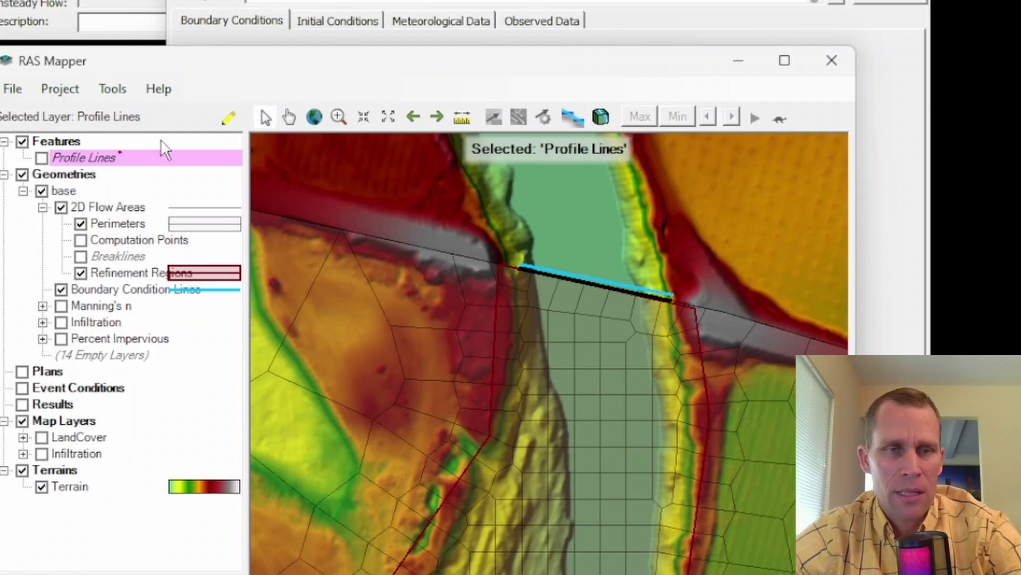
click(230, 118)
click(711, 323)
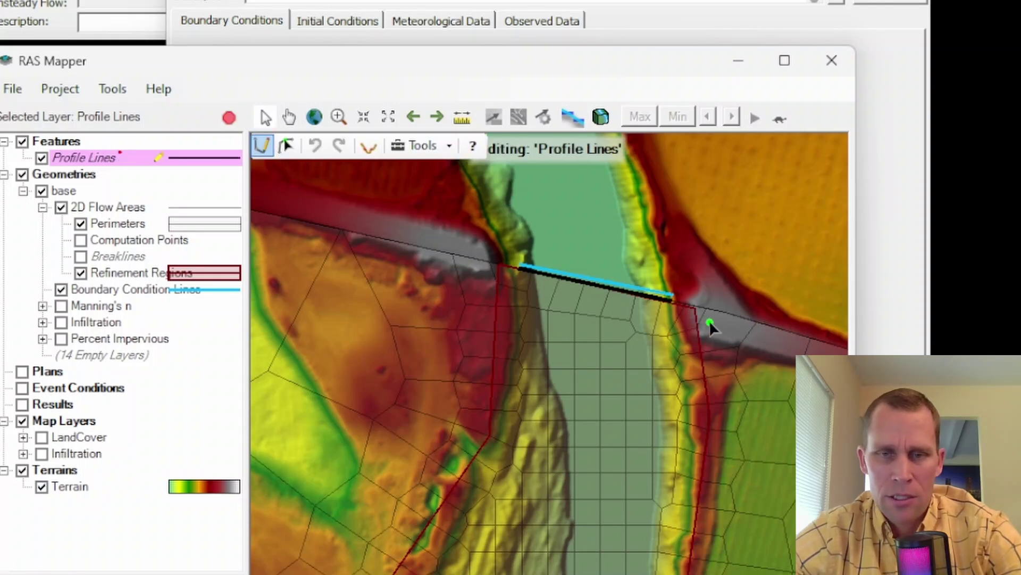
double_click(626, 304)
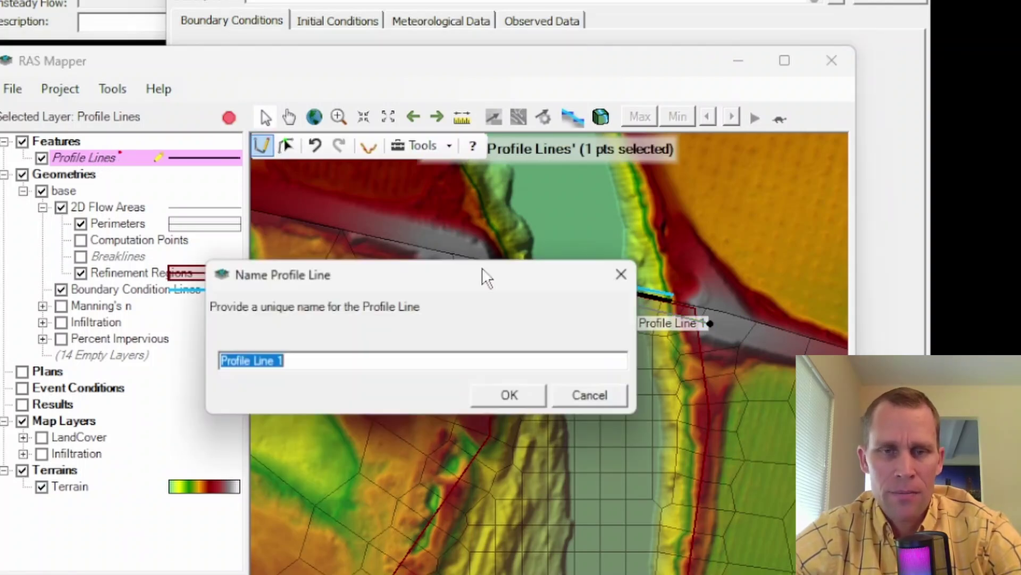
click(511, 396)
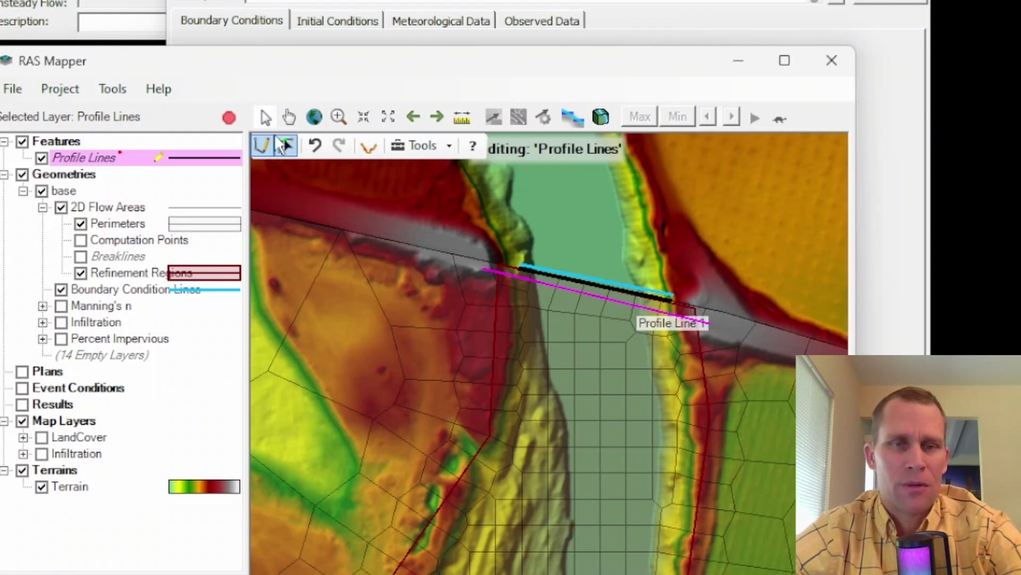
Plot the terrain along the new profile line to examine channel elevations at the upstream boundary, and close the plot
click(286, 146)
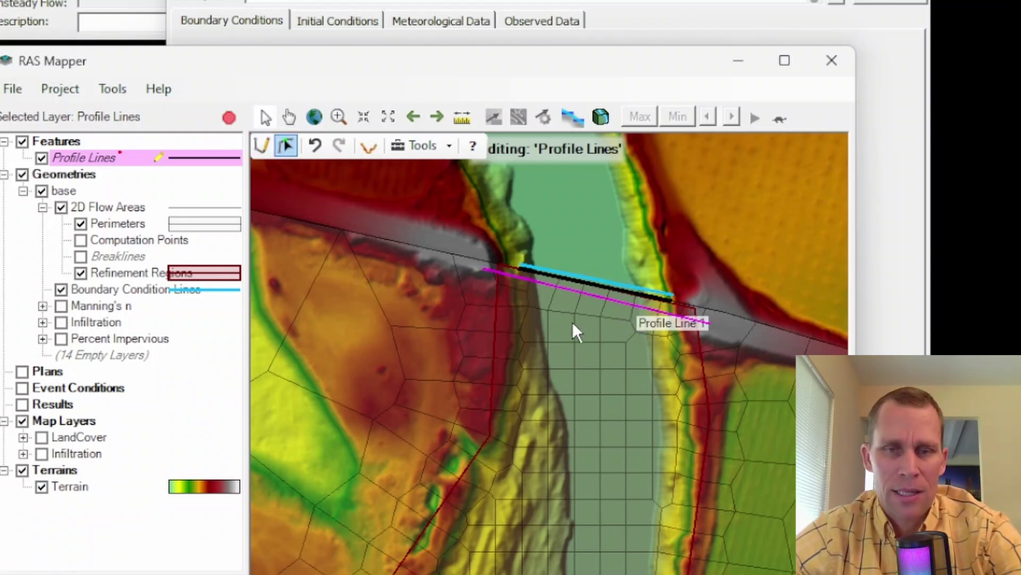
click(369, 148)
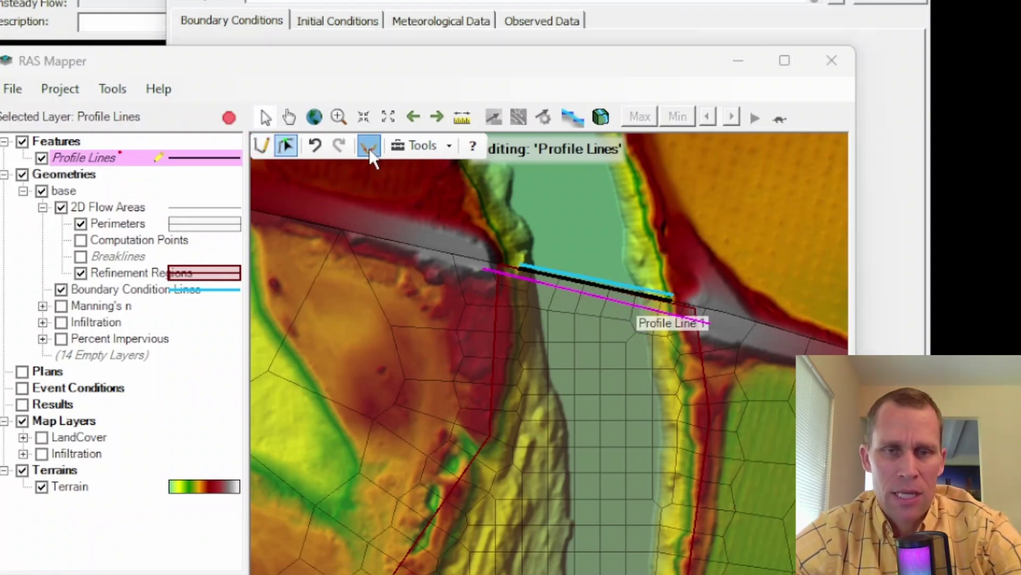
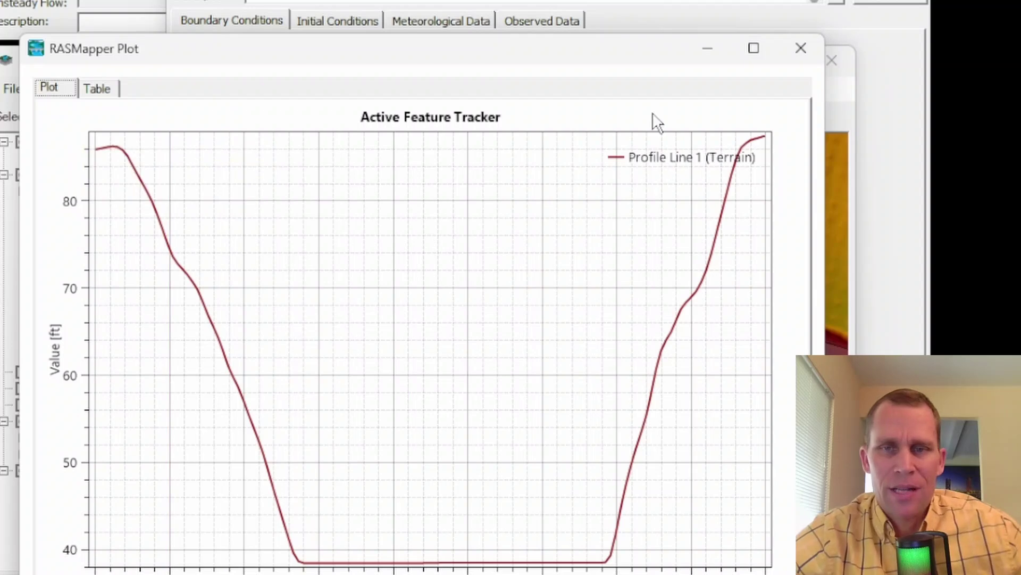
click(800, 49)
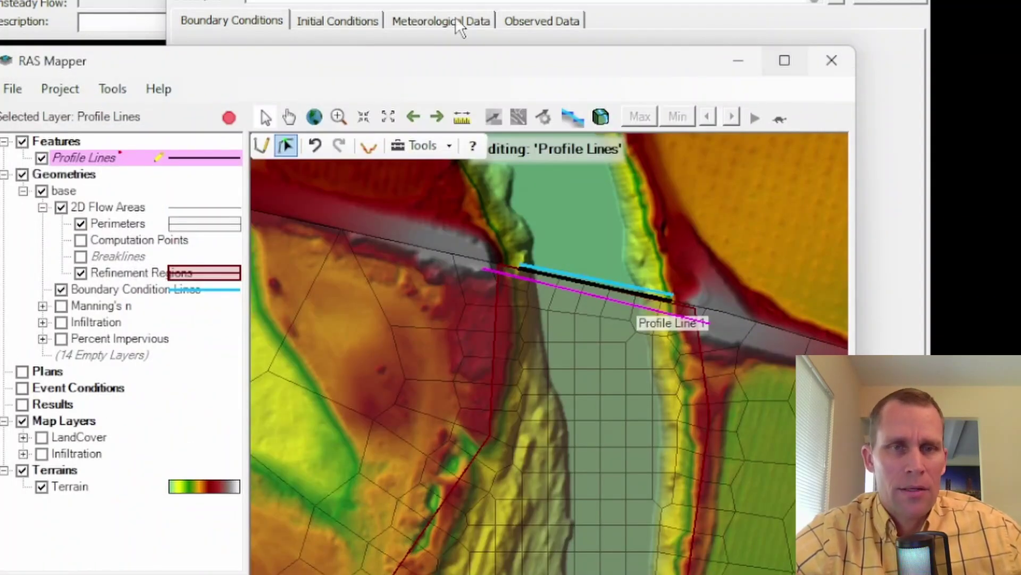
Reopen the Upstream stage hydrograph in the unsteady flow data and enter a stage of 45 ft at hours 0 and 6
click(450, 37)
click(483, 339)
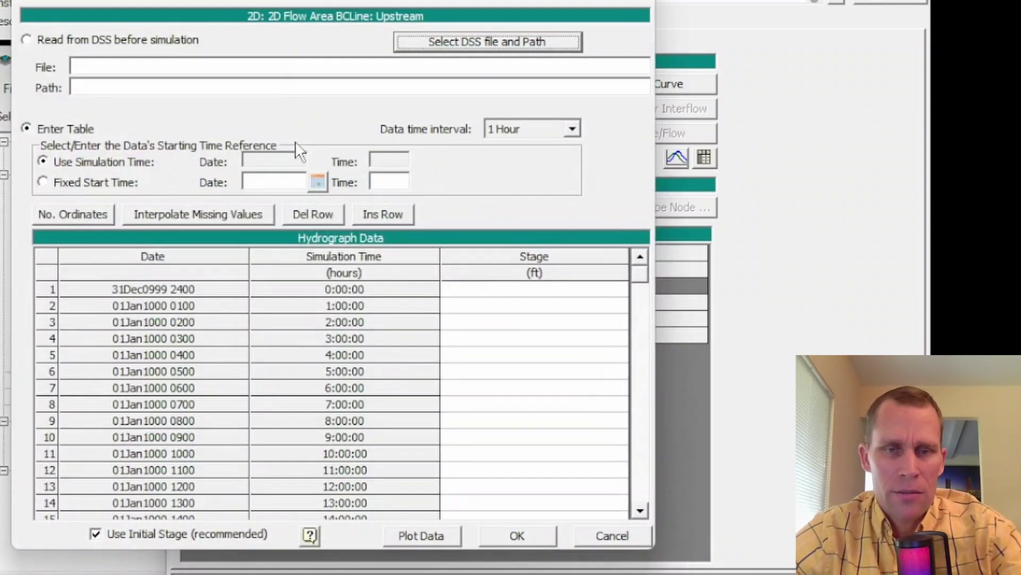
click(516, 296)
text(45)
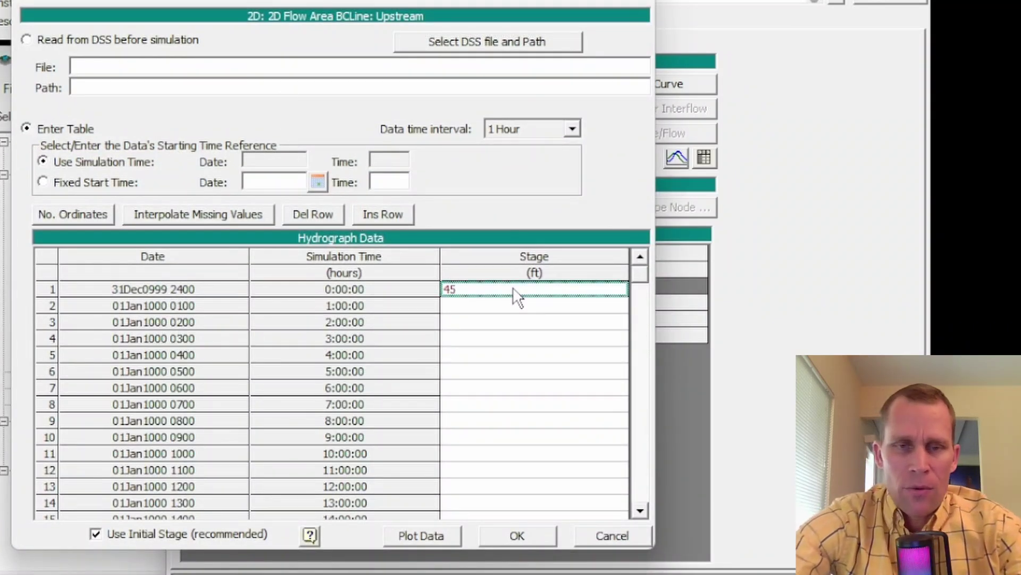
key(Down)
key(Down)
key(Down)
key(Down)
key(Down)
key(Down)
text(4)
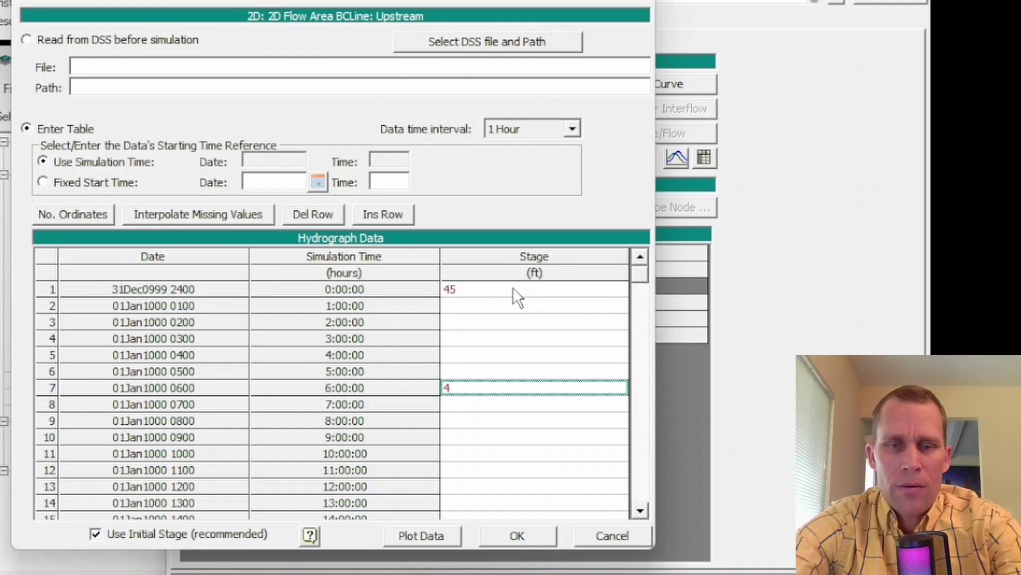
text(5)
Enter a stage of 60 ft at simulation hour 14 in the Upstream stage hydrograph
key(Down)
key(Down)
key(Down)
key(Down)
key(Down)
key(Down)
key(Down)
key(Down)
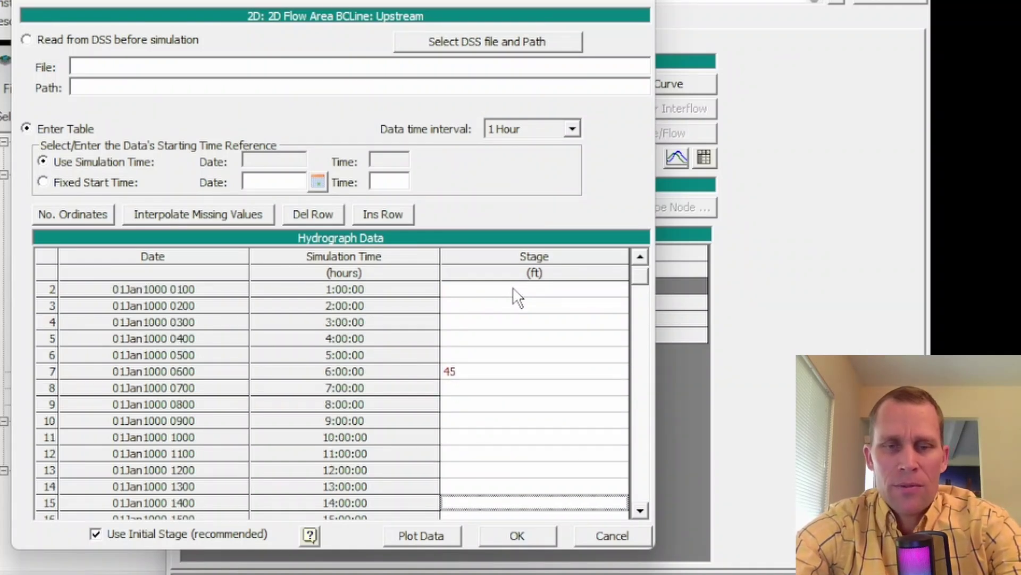
text(60)
Enter a stage of 45 ft at simulation hour 29 in the Upstream stage hydrograph
key(Down)
key(Down)
key(Down)
key(Down)
key(Down)
key(Down)
key(Down)
key(Down)
key(Down)
key(Down)
key(Down)
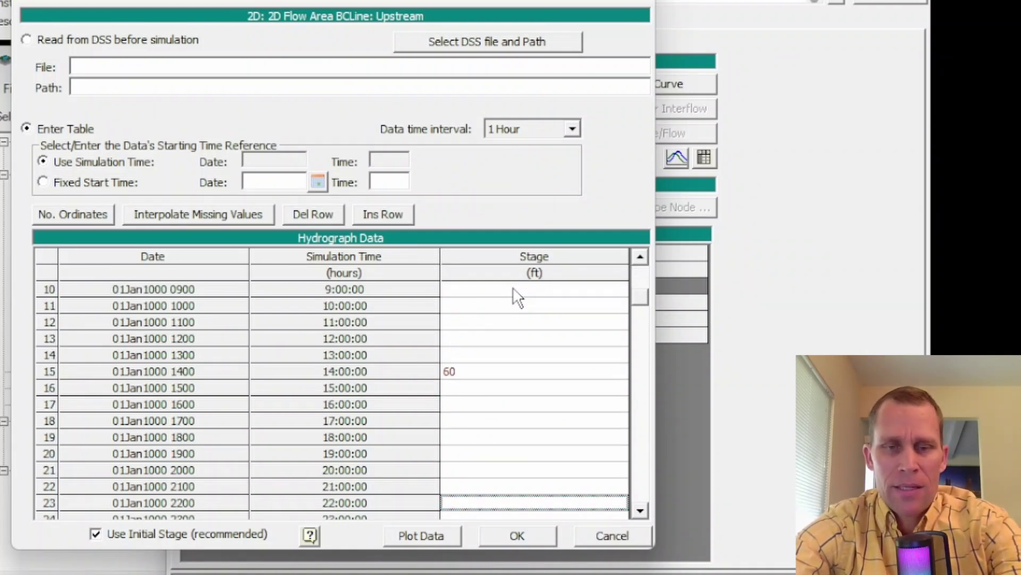
key(Down)
key(Down)
key(Down)
key(Down)
text(45)
Enter a stage of 45 ft at simulation hour 73 in the Upstream stage hydrograph
key(Down)
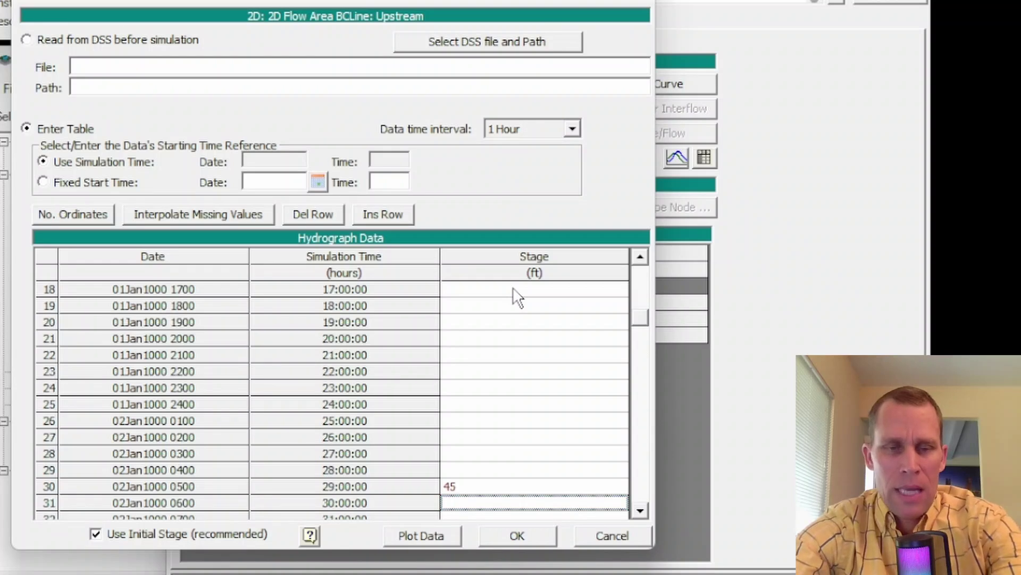
key(Down)
key(Down)
key(Down)
key(Down)
key(Down)
key(Down)
key(Down)
key(Down)
key(Down)
key(Down)
key(Down)
key(Down)
key(Down)
key(Down)
key(Down)
key(Down)
key(Down)
key(Down)
key(Down)
key(Down)
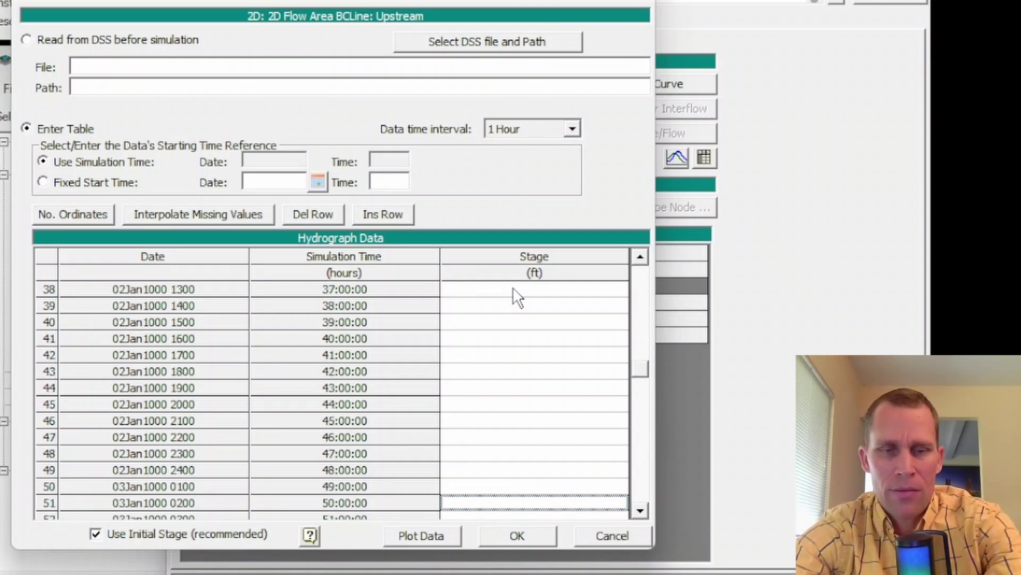
key(Down)
key(Down)
key(Down)
key(Down)
key(Down)
key(Down)
key(Down)
key(Down)
key(Down)
key(Down)
key(Down)
key(Down)
key(Down)
key(Down)
key(Down)
key(Down)
key(Down)
key(Down)
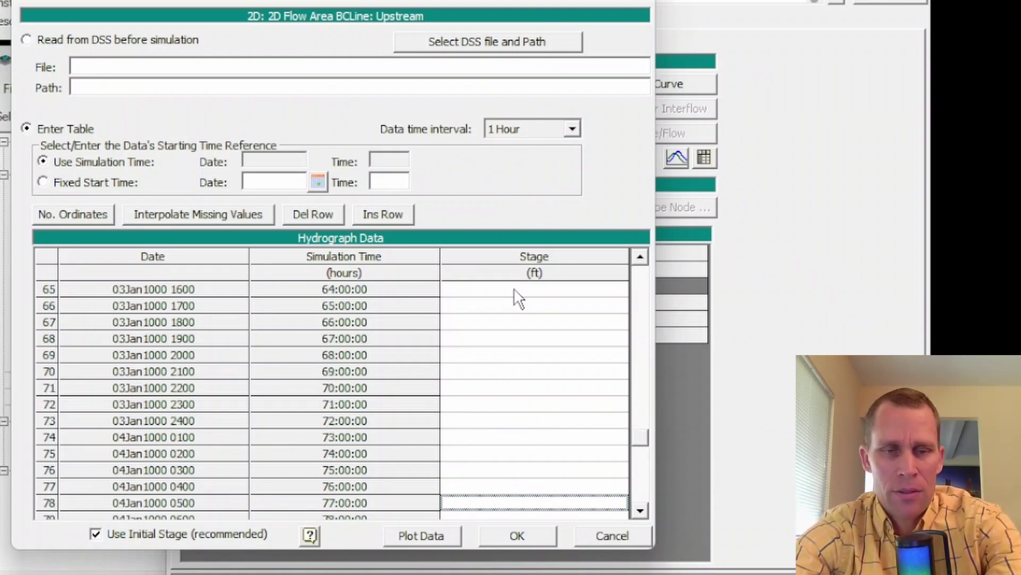
key(Up)
key(Up)
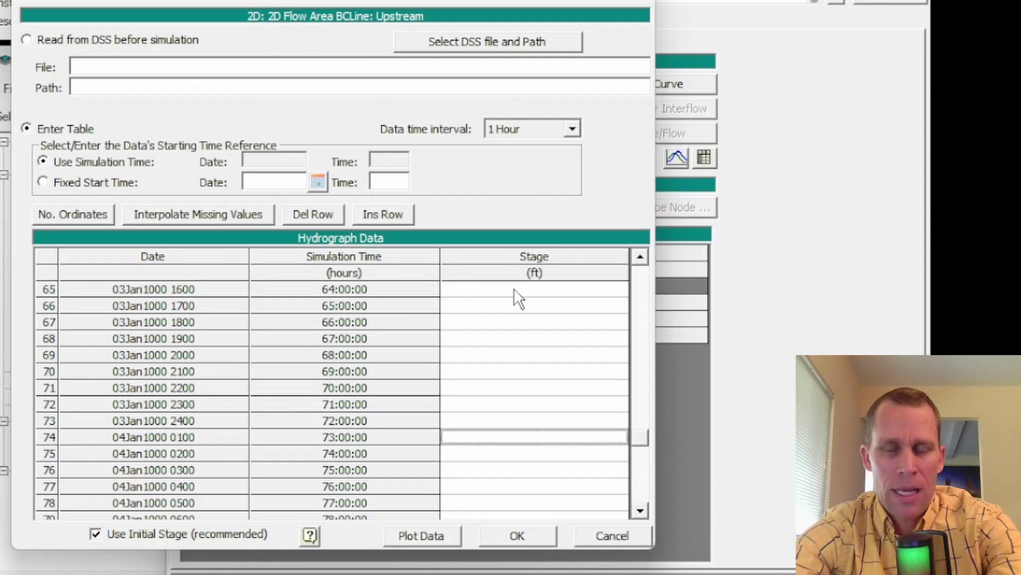
text(45)
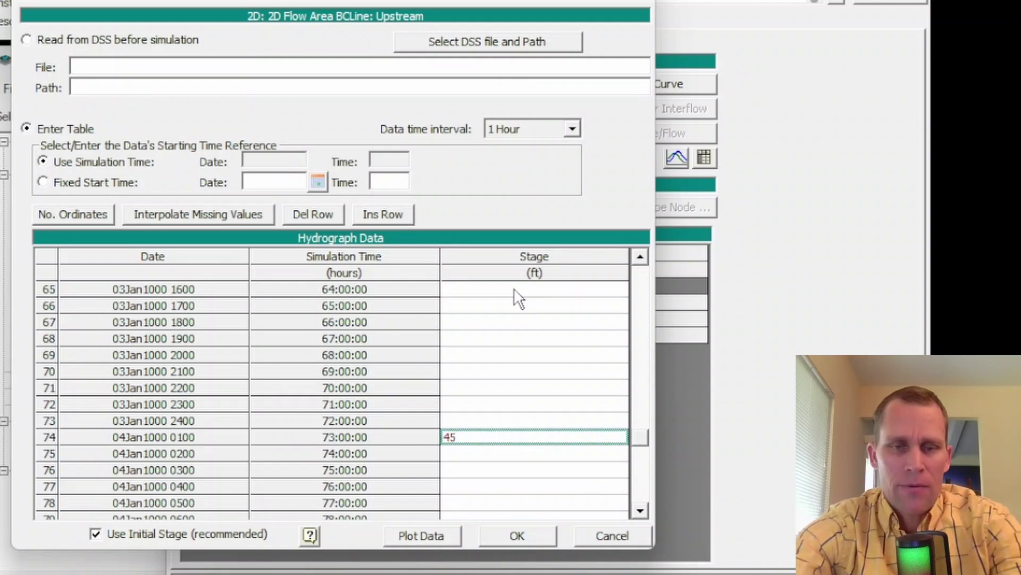
click(531, 323)
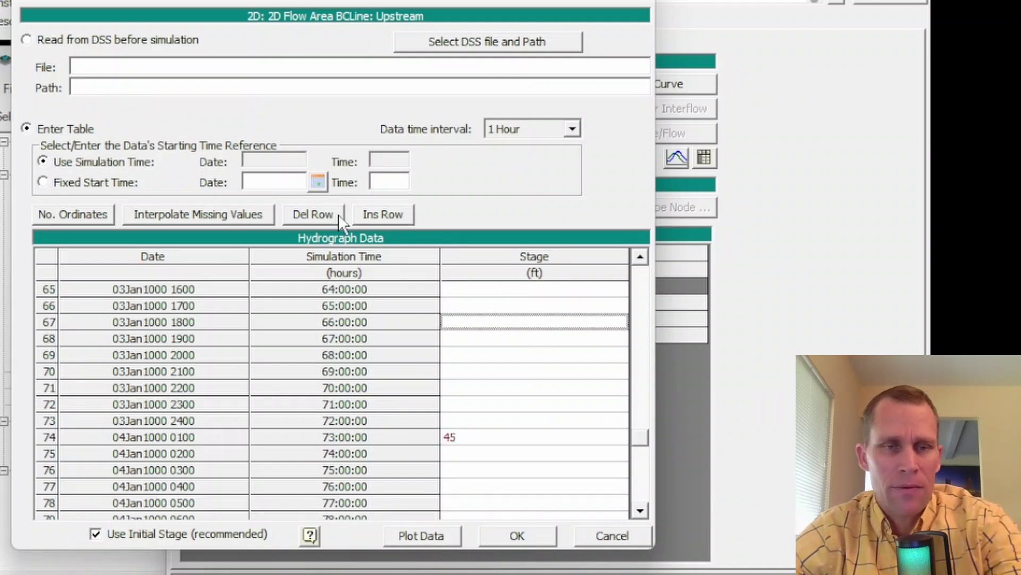
Interpolate the missing stage values in the Upstream hydrograph and review the filled-in rows around the rise, peak and recession
click(196, 217)
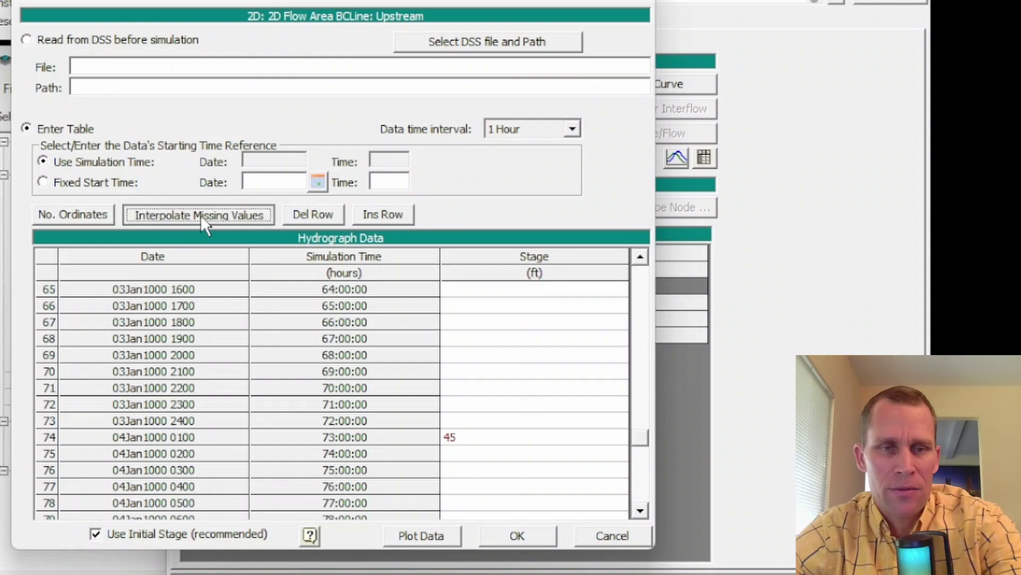
drag(630, 436, 636, 263)
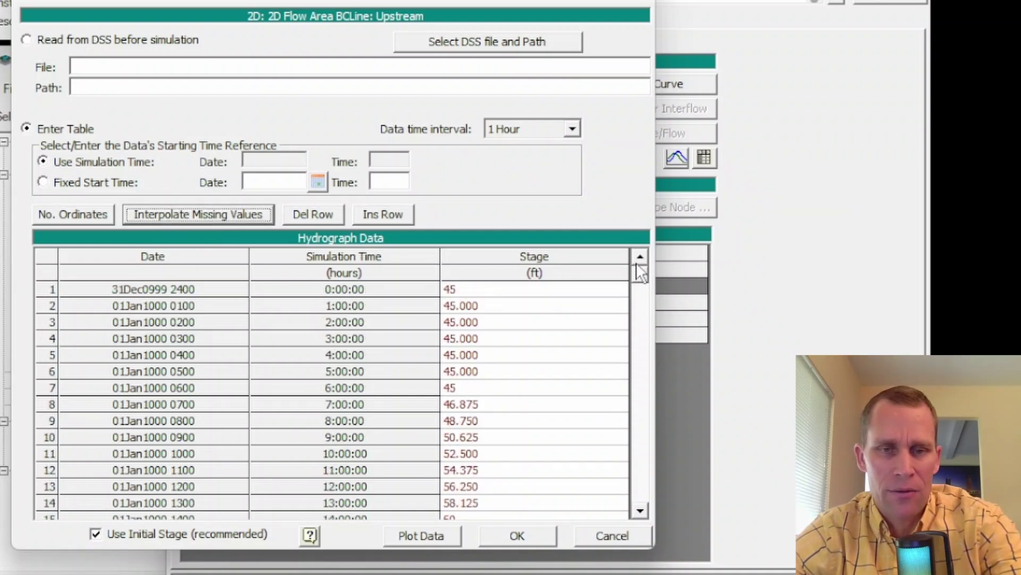
click(467, 386)
scroll(461, 392, down, 2)
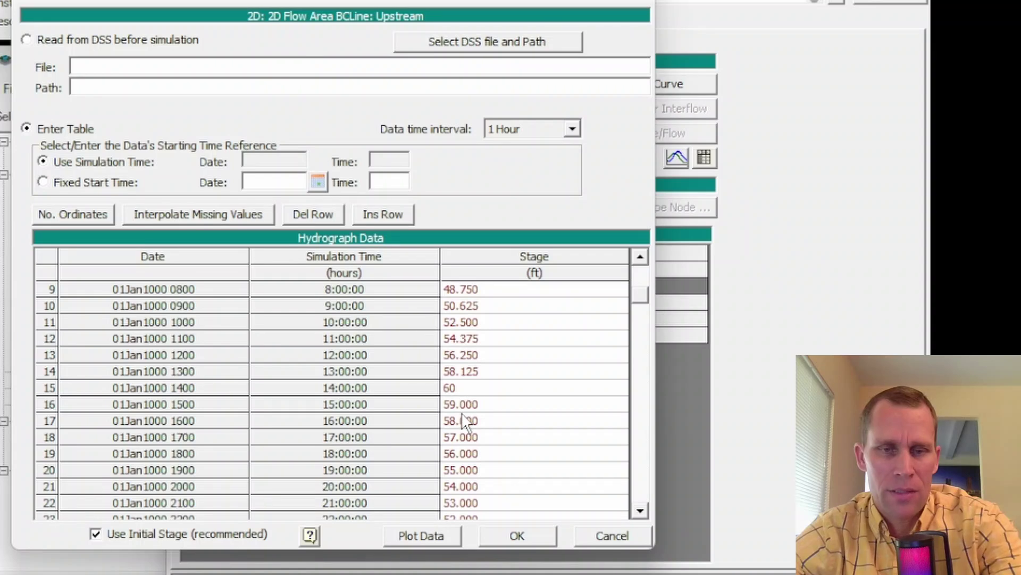
click(455, 389)
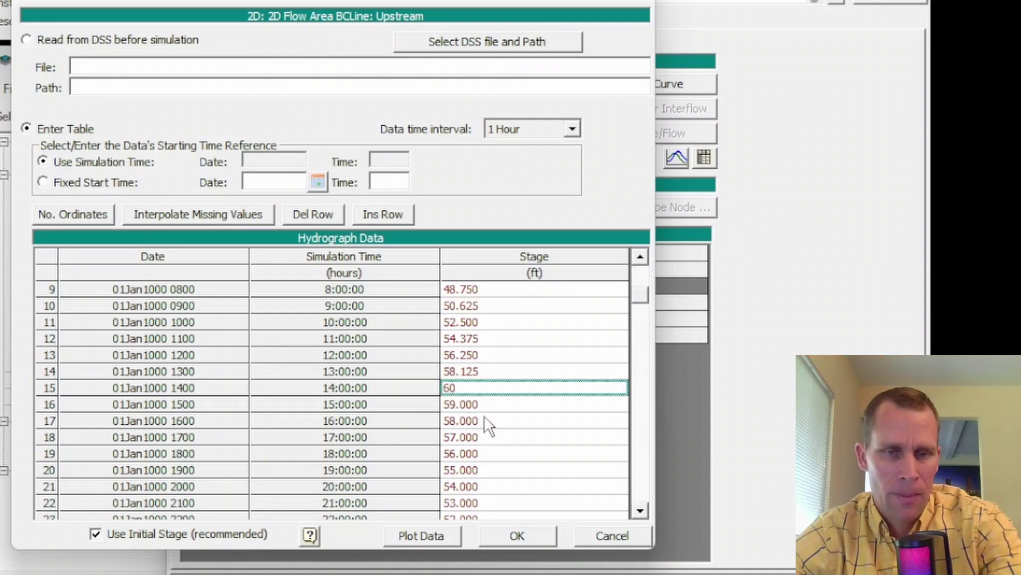
drag(468, 404, 475, 470)
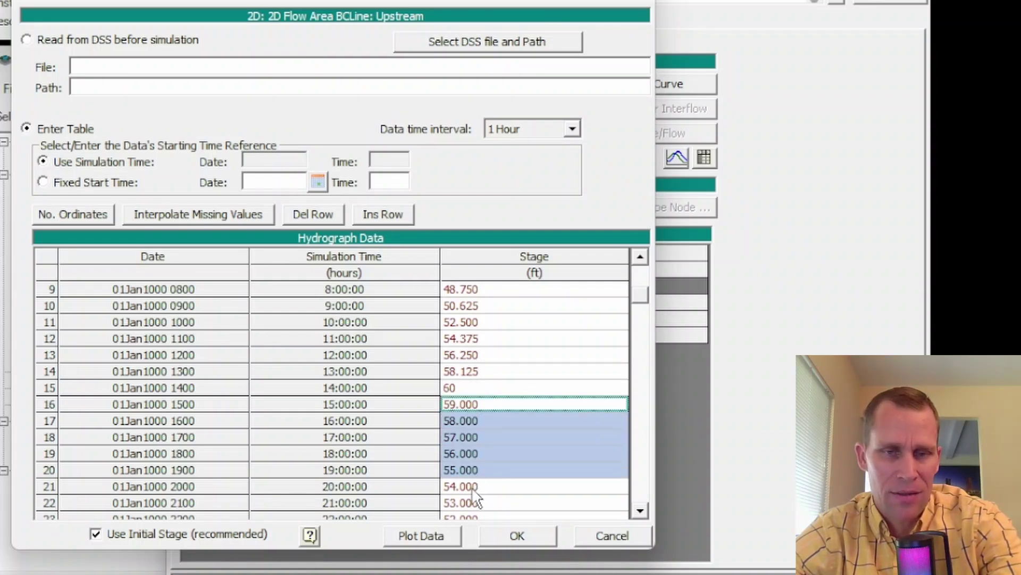
click(471, 487)
click(468, 408)
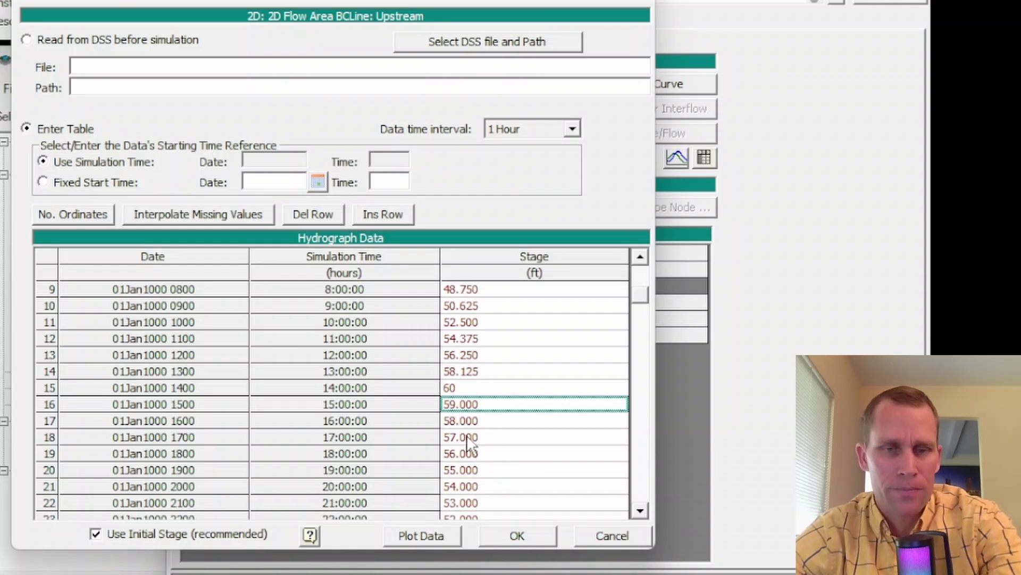
Plot the Upstream stage hydrograph to check its shape, close the plot and accept the hydrograph data
click(427, 537)
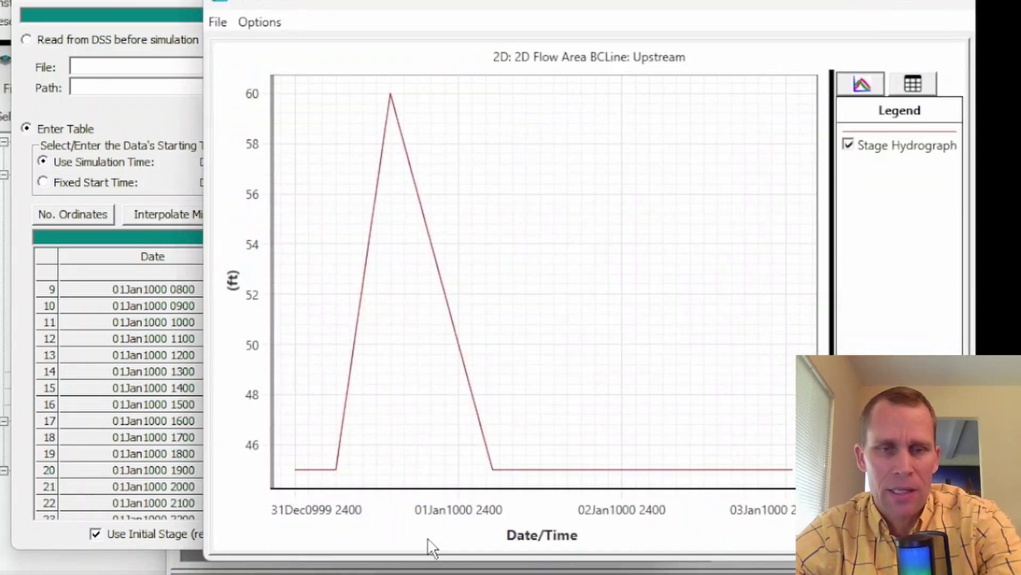
drag(311, 486, 670, 213)
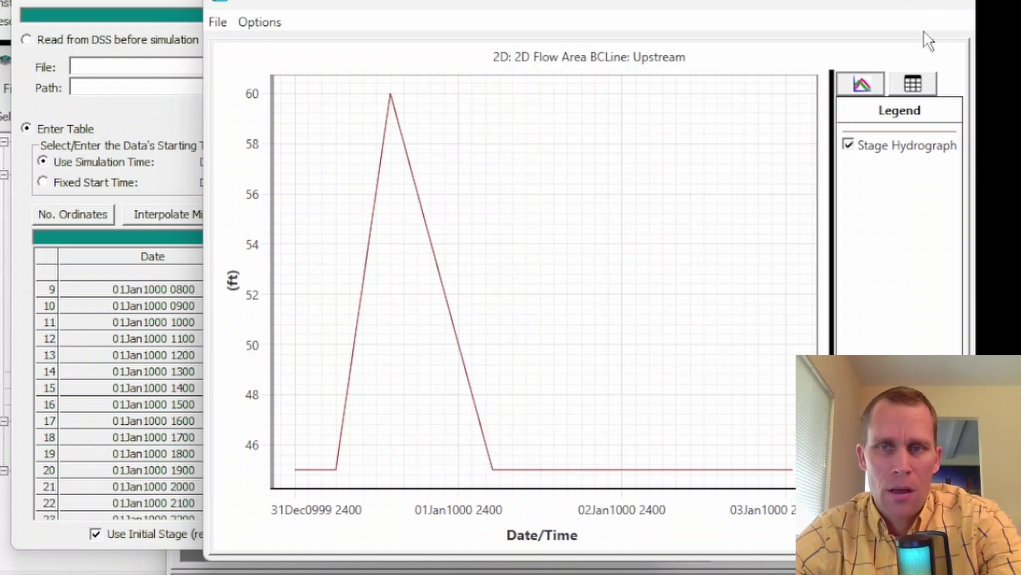
click(947, 4)
click(136, 164)
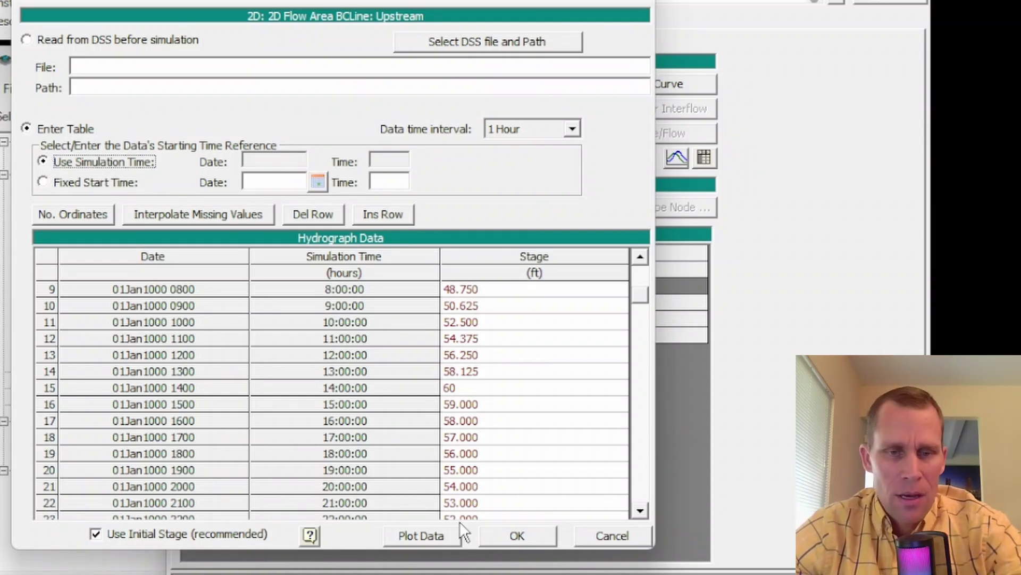
click(521, 537)
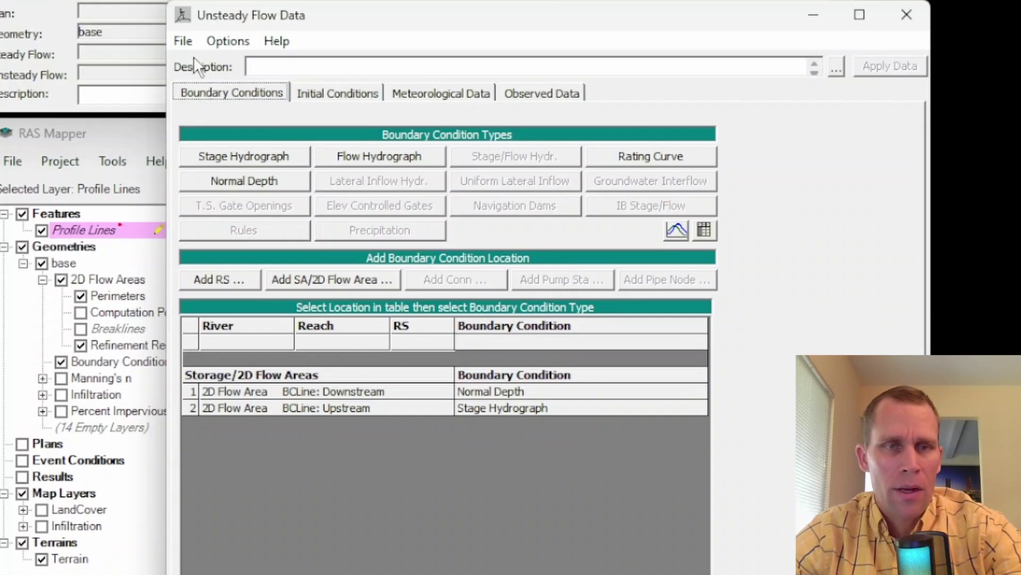
Save the unsteady flow data with the title stage_45-60-45 in the project folder and close its editor
click(184, 45)
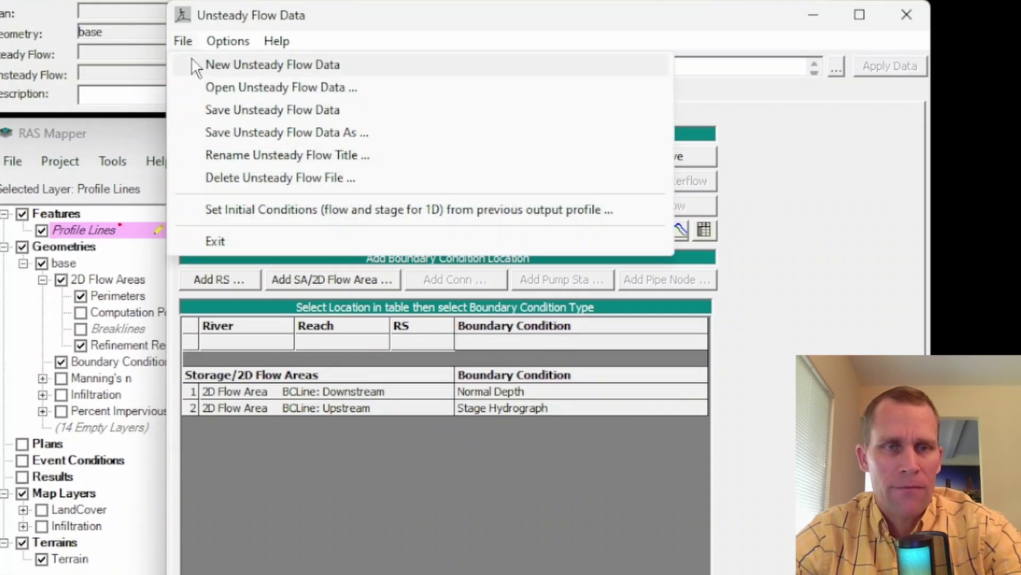
click(221, 113)
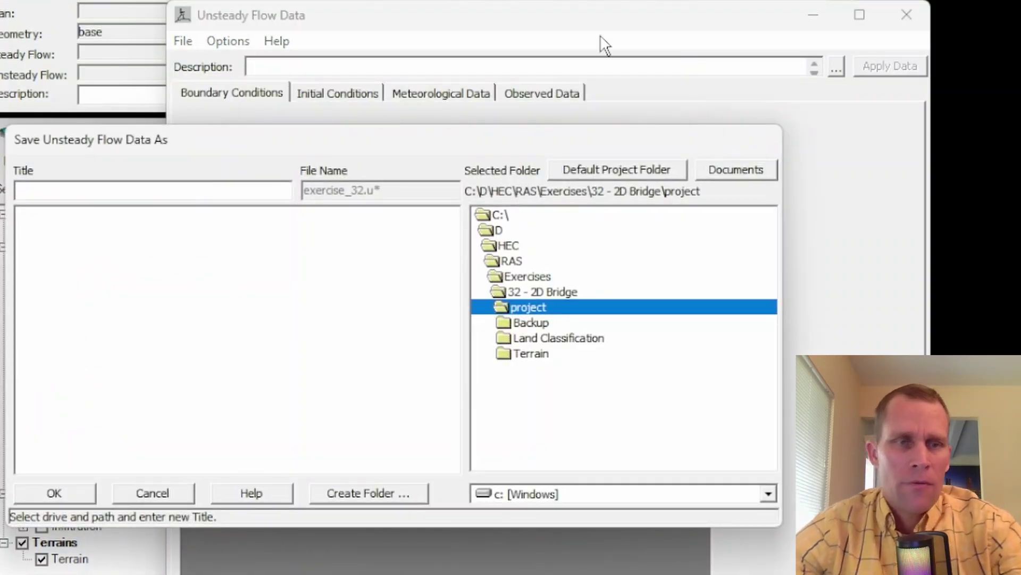
text(stage_)
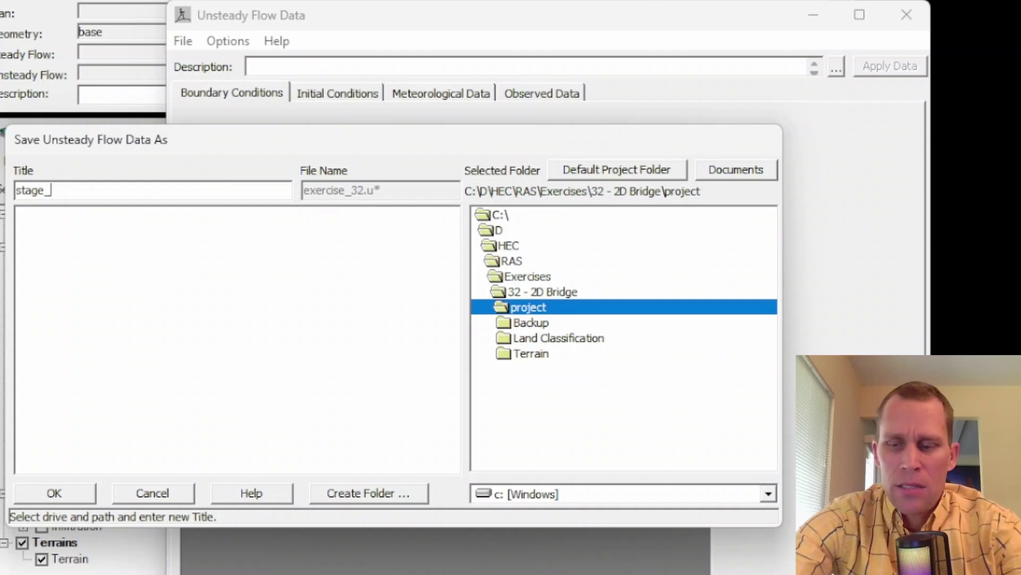
text(45-60-45)
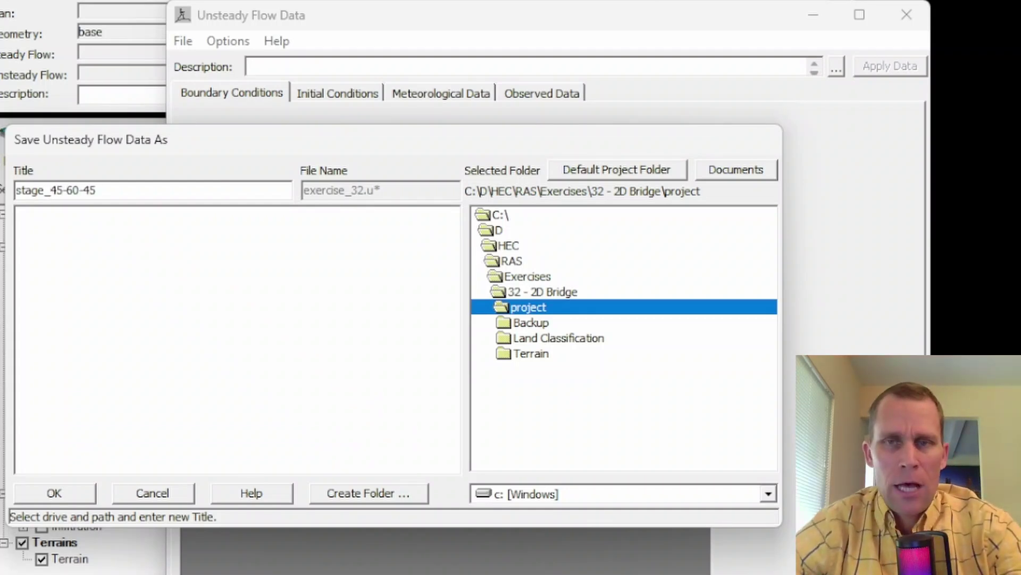
drag(47, 190, 115, 193)
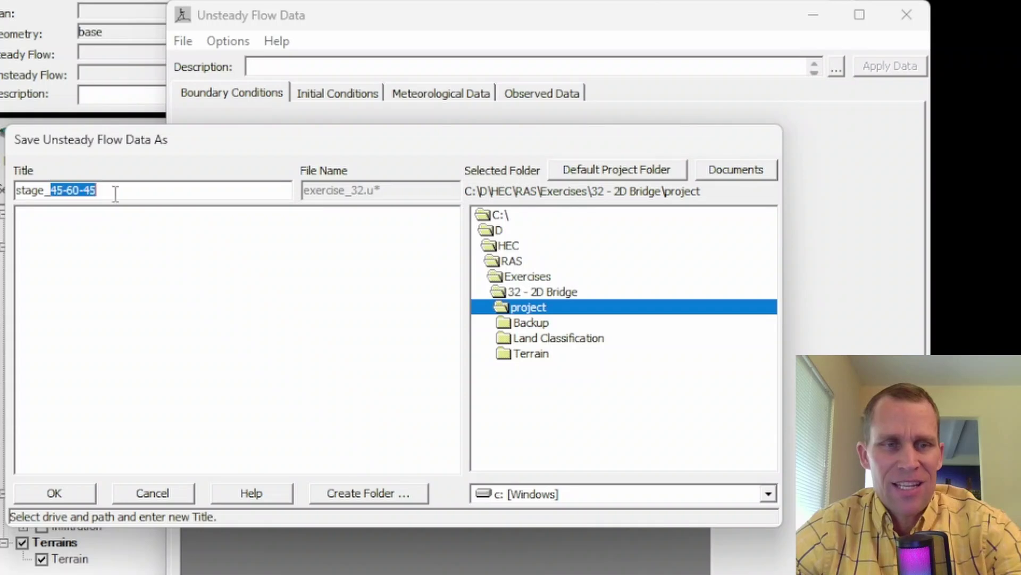
click(64, 496)
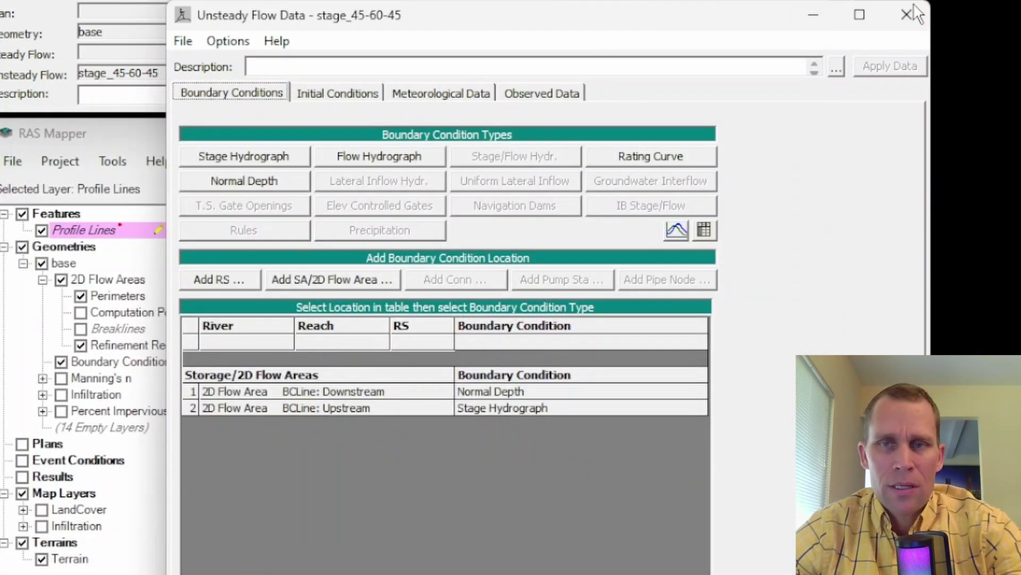
click(892, 18)
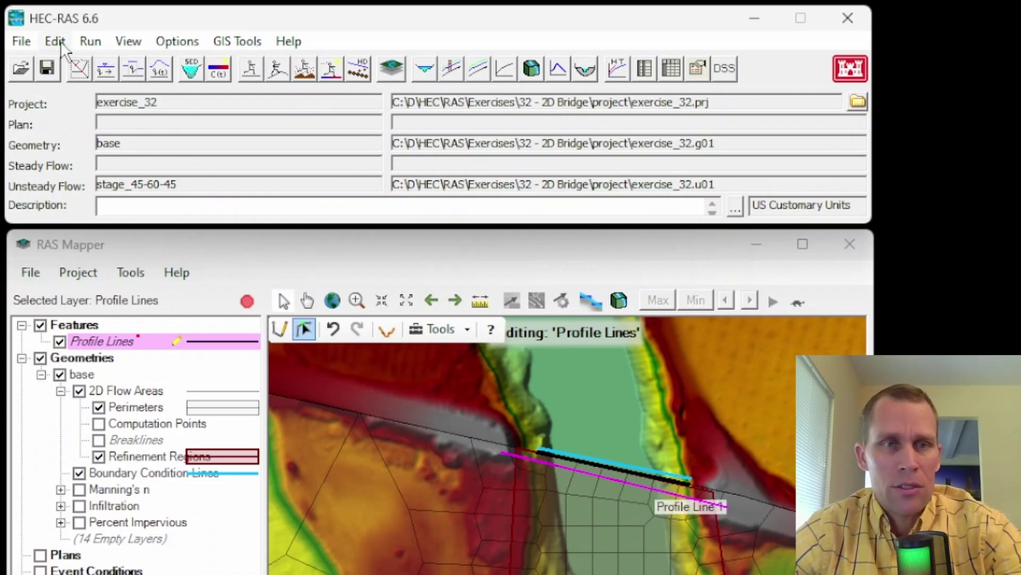
Open the unsteady flow analysis and save its plan as stage_45-60-45, using the same text as the short plan identifier
click(87, 43)
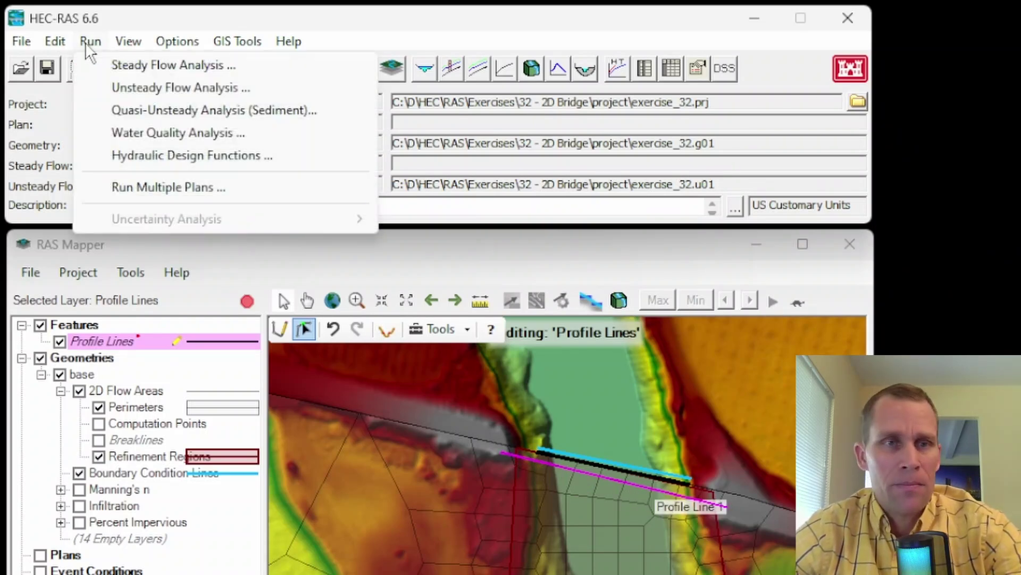
click(125, 87)
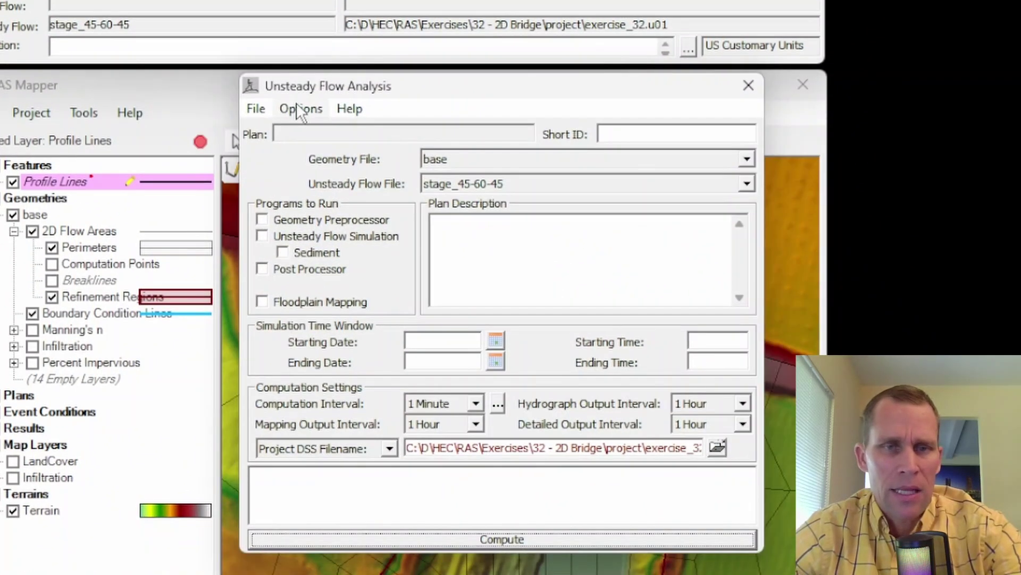
click(300, 109)
click(318, 104)
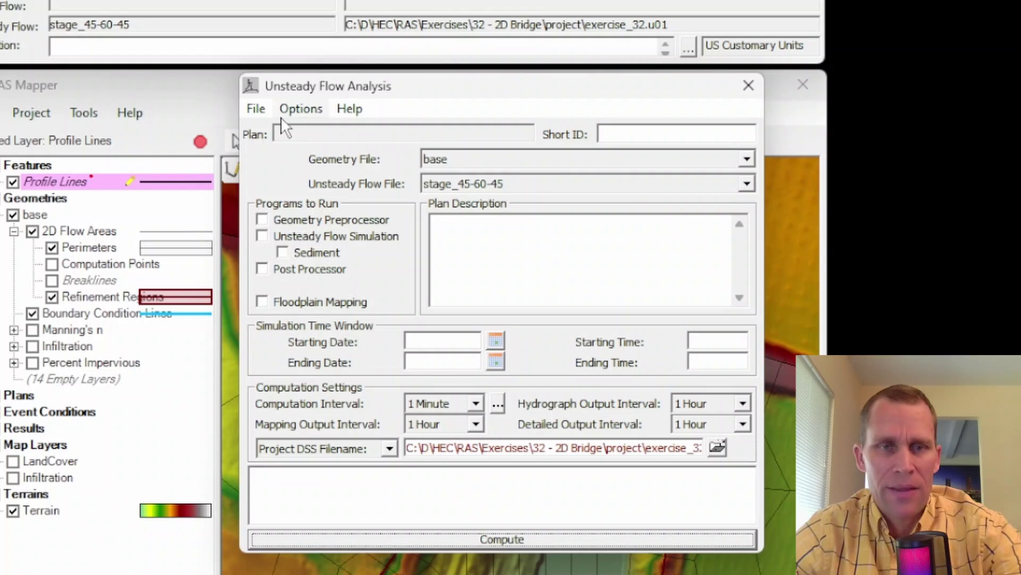
click(257, 110)
click(292, 179)
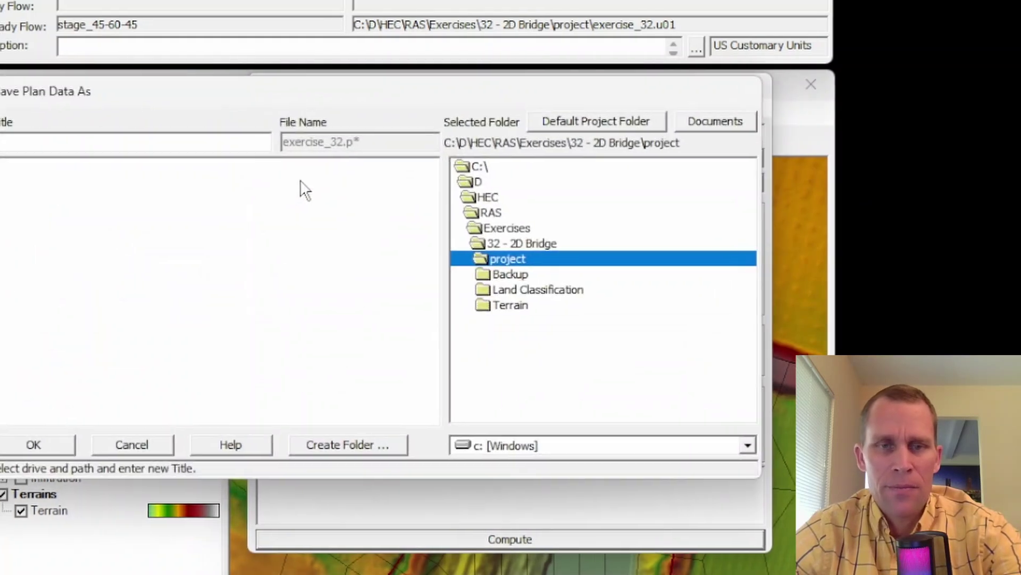
text(stage)
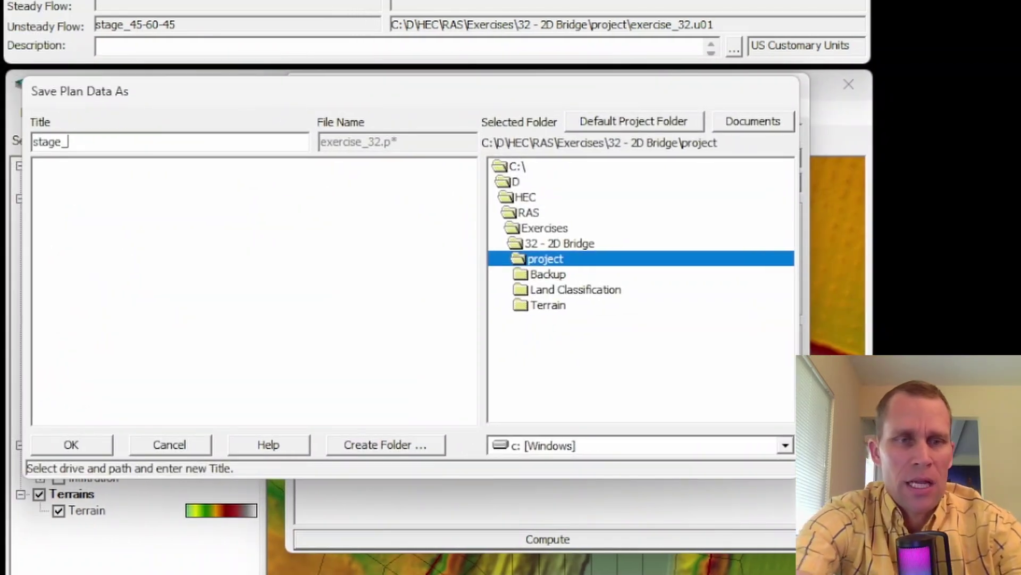
text(_45-60-45)
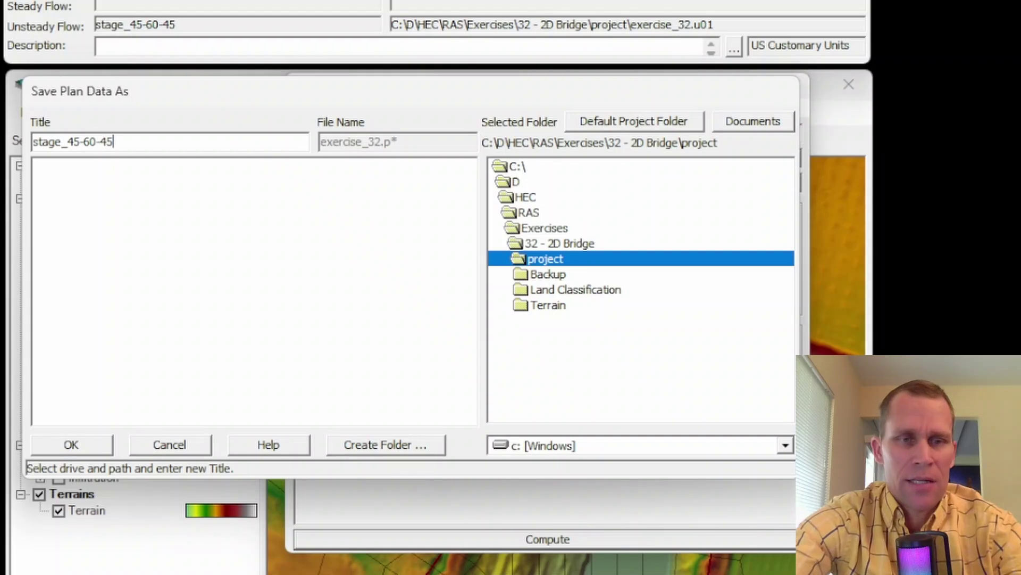
key(shift+Home)
key(ctrl+c)
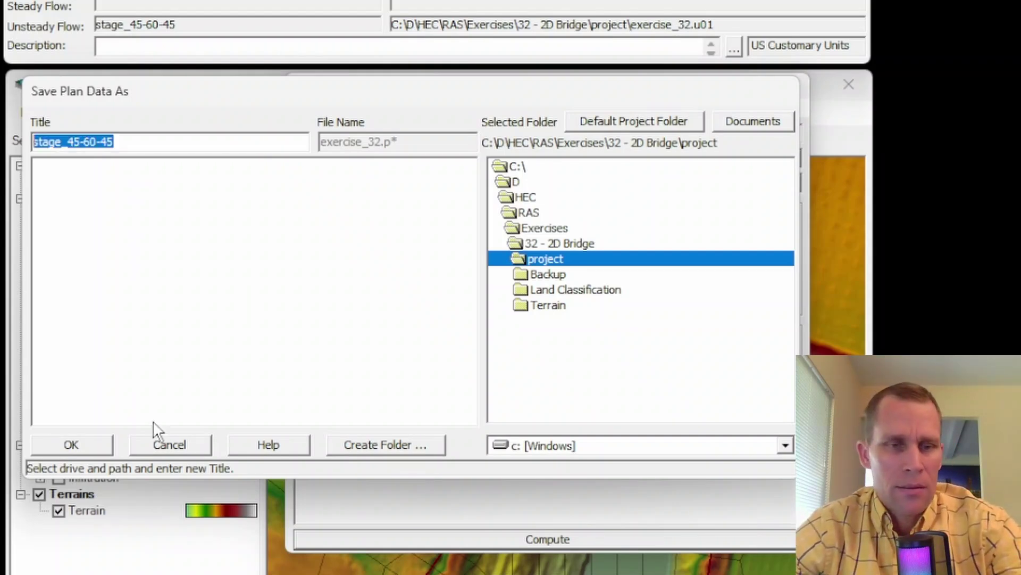
click(80, 445)
key(ctrl+v)
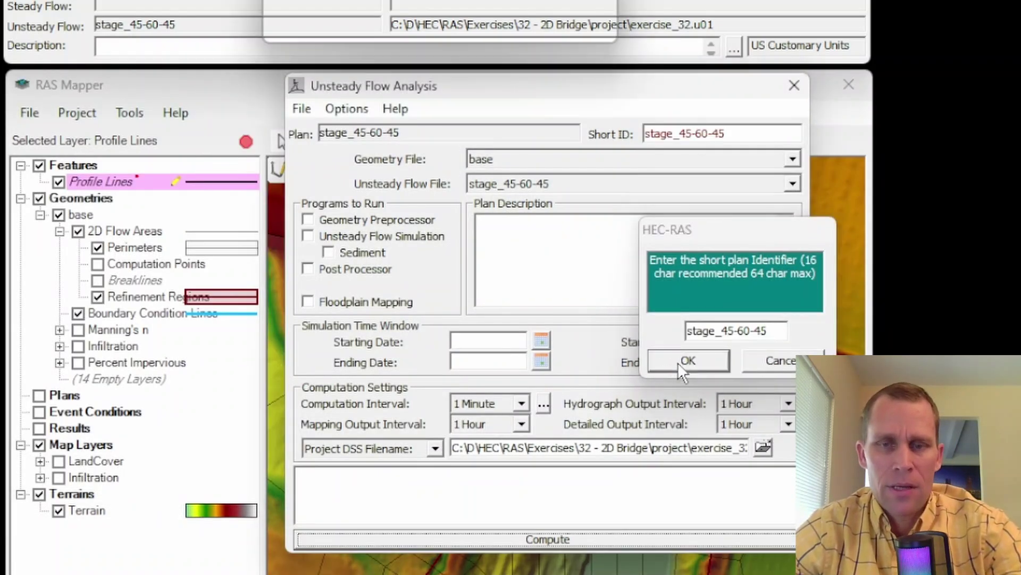
click(678, 362)
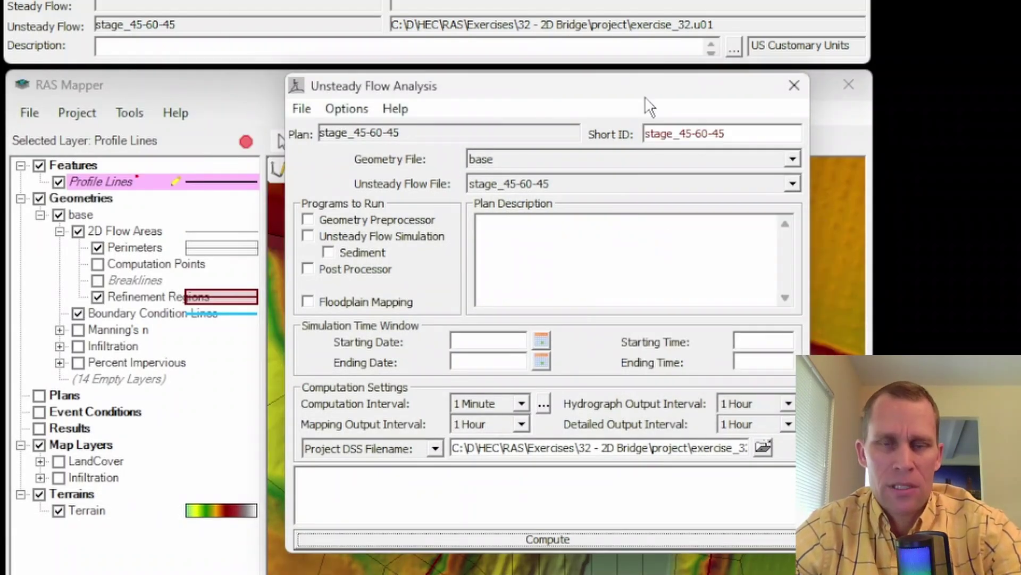
Set the 2D flow options' initial conditions time to 4 hours for both the default and the 2D Flow Area, and accept
click(349, 111)
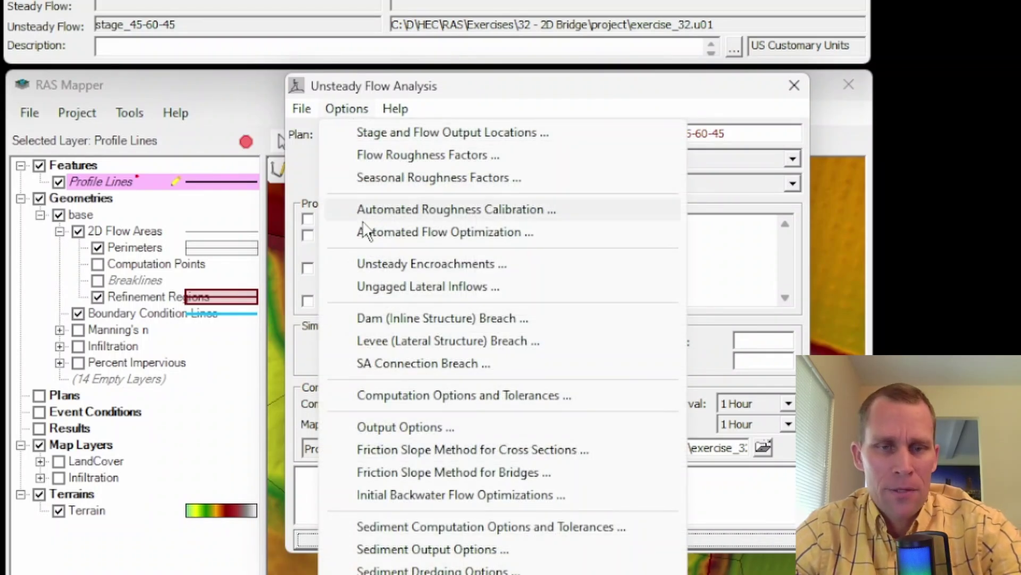
click(392, 398)
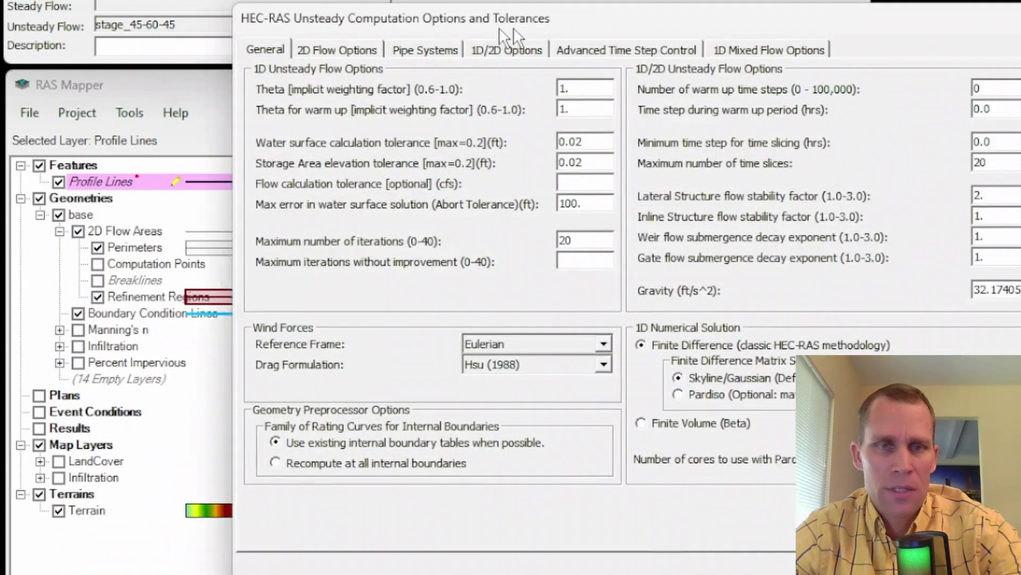
drag(512, 33, 442, 30)
click(261, 49)
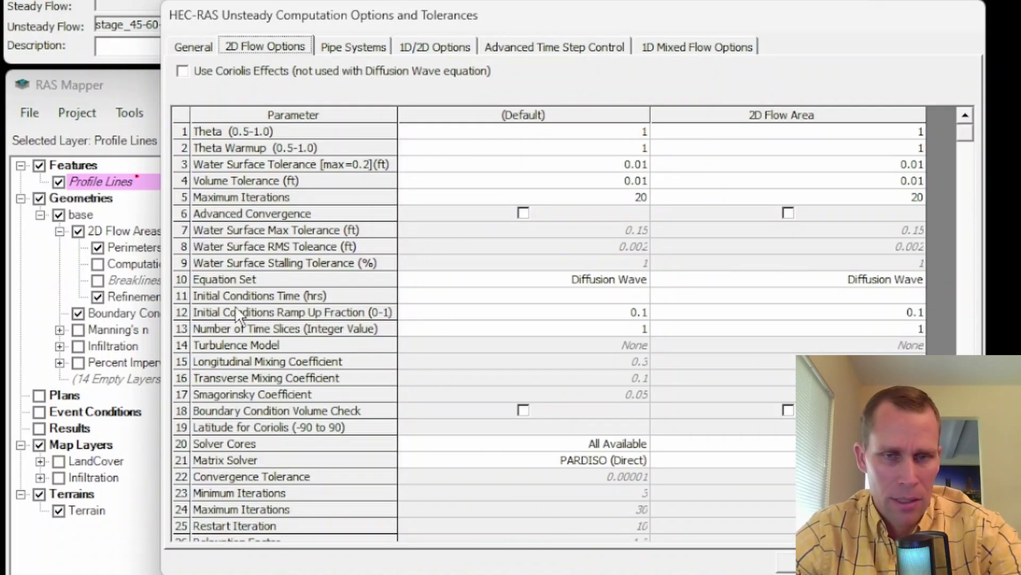
click(576, 300)
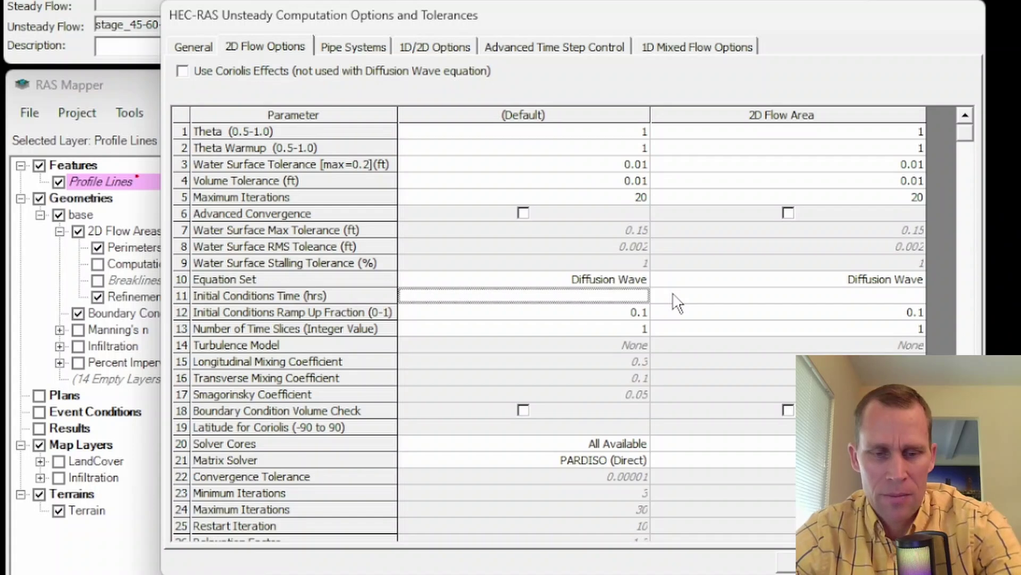
text(4)
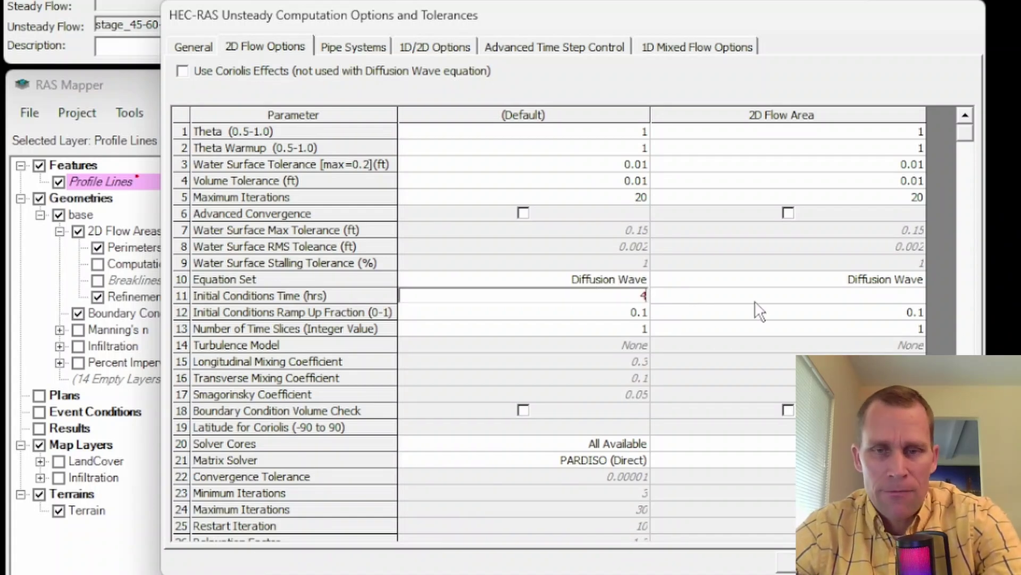
click(808, 297)
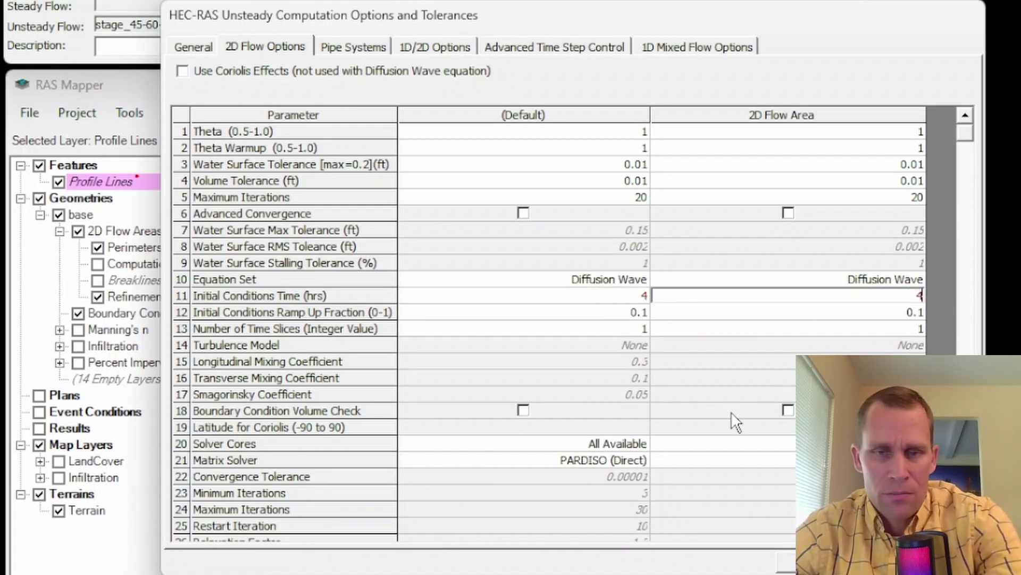
click(803, 561)
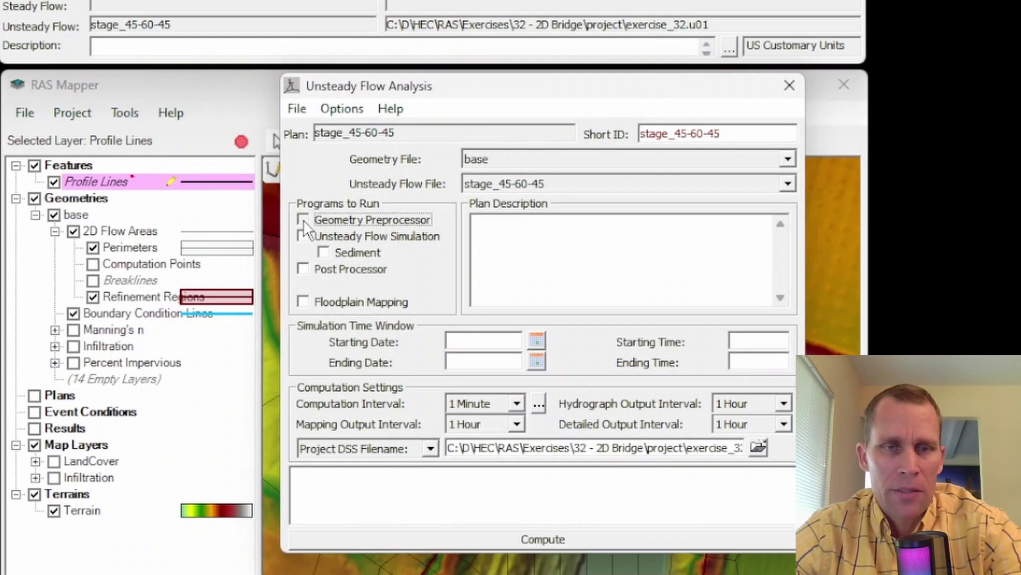
Enable the geometry preprocessor, unsteady flow simulation and post processor for the plan run
click(303, 221)
click(270, 237)
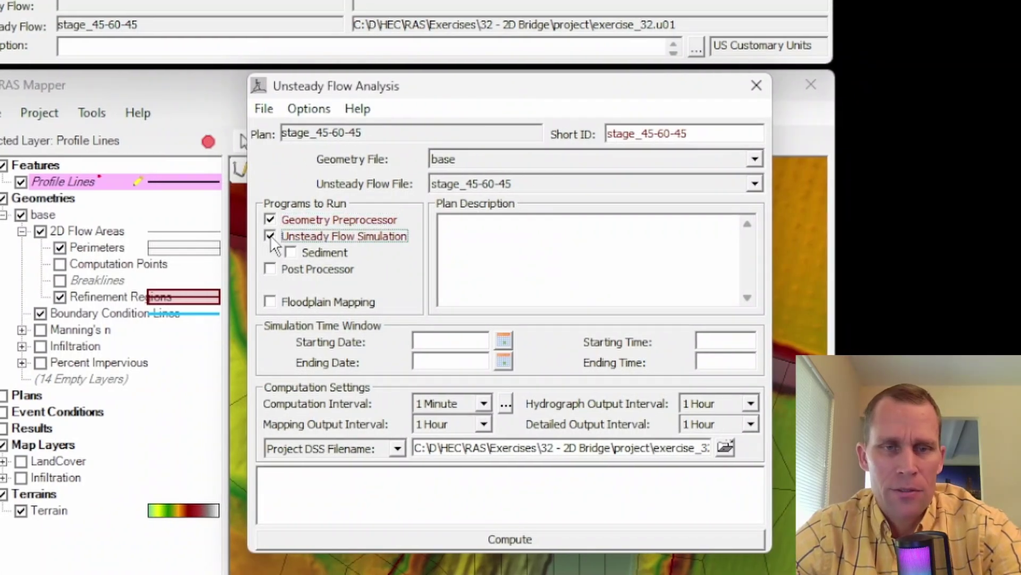
click(271, 269)
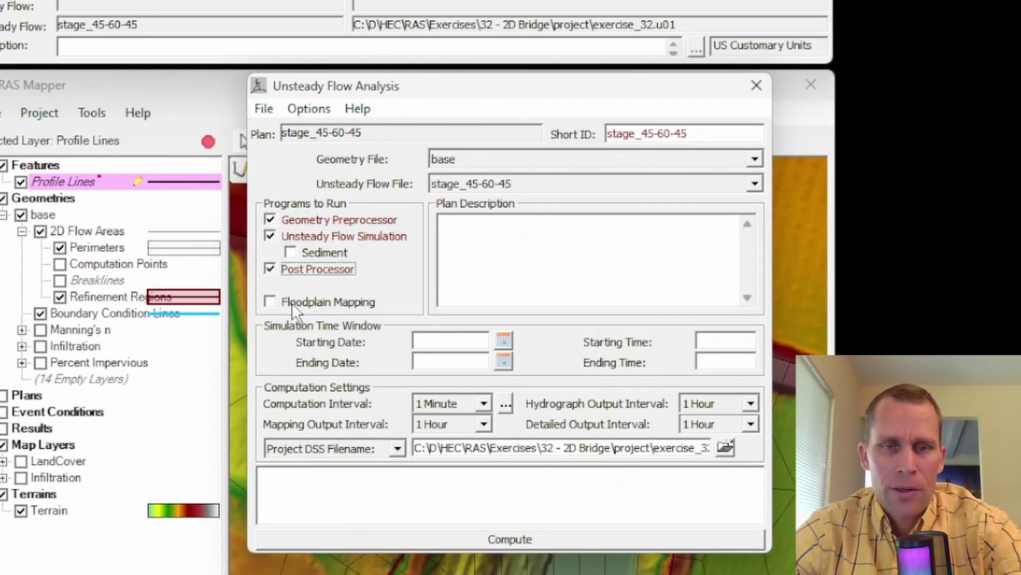
Set the simulation time window from 01JAN2020 at 0000 to 04JAN2020 at 0000
click(429, 337)
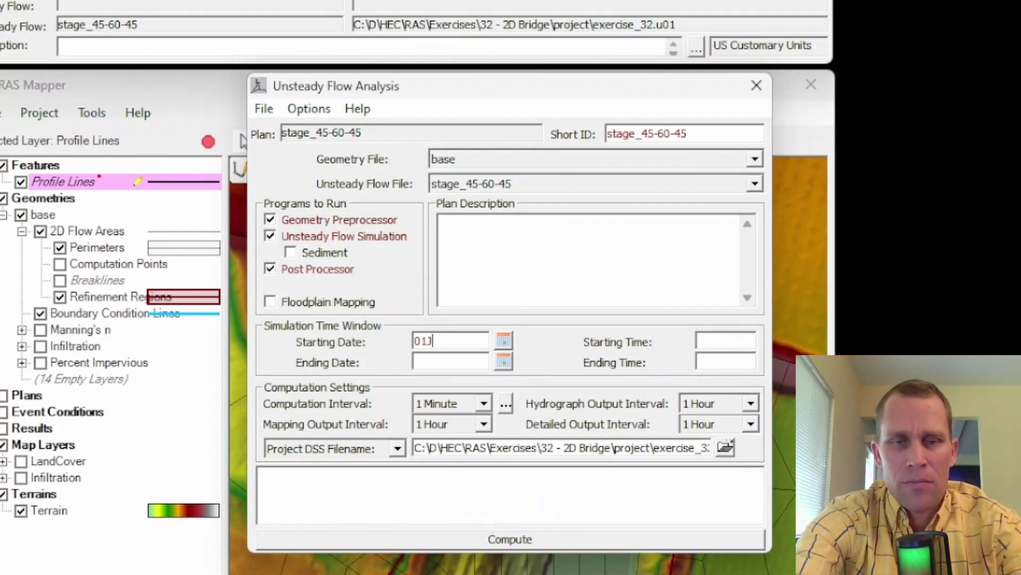
text(01JAN2020)
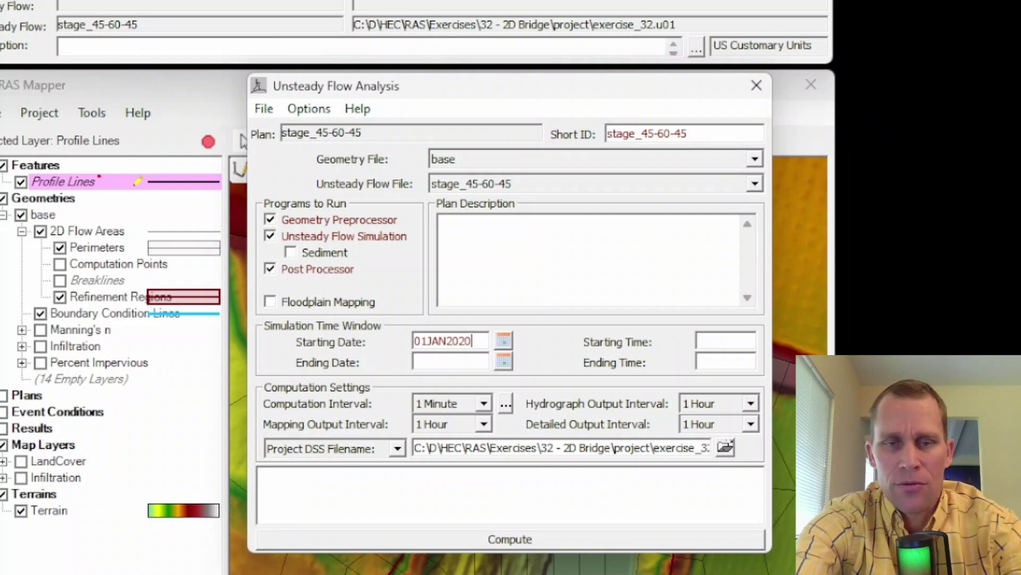
key(Tab)
key(Tab)
text(0000)
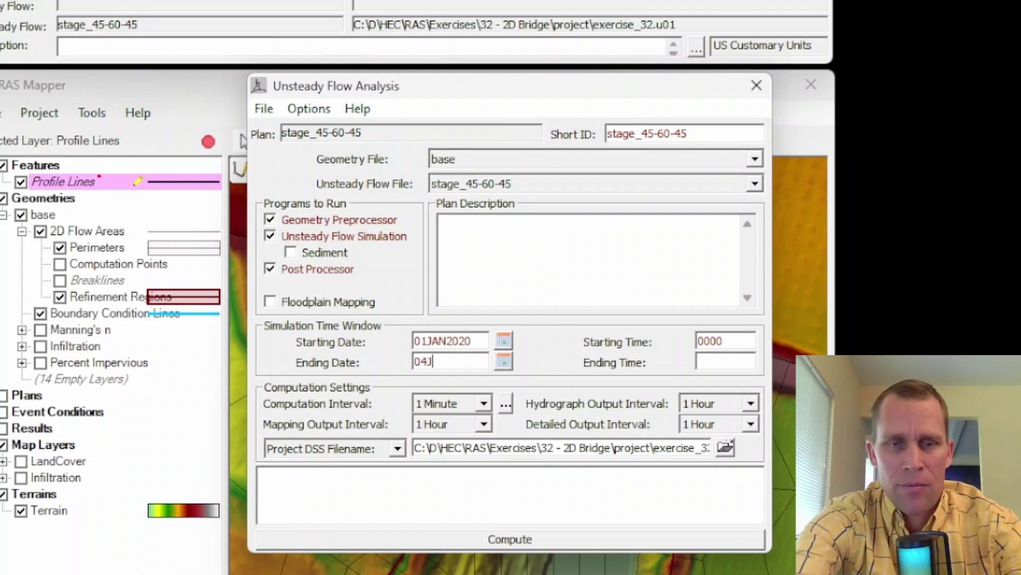
text(04JAN2020)
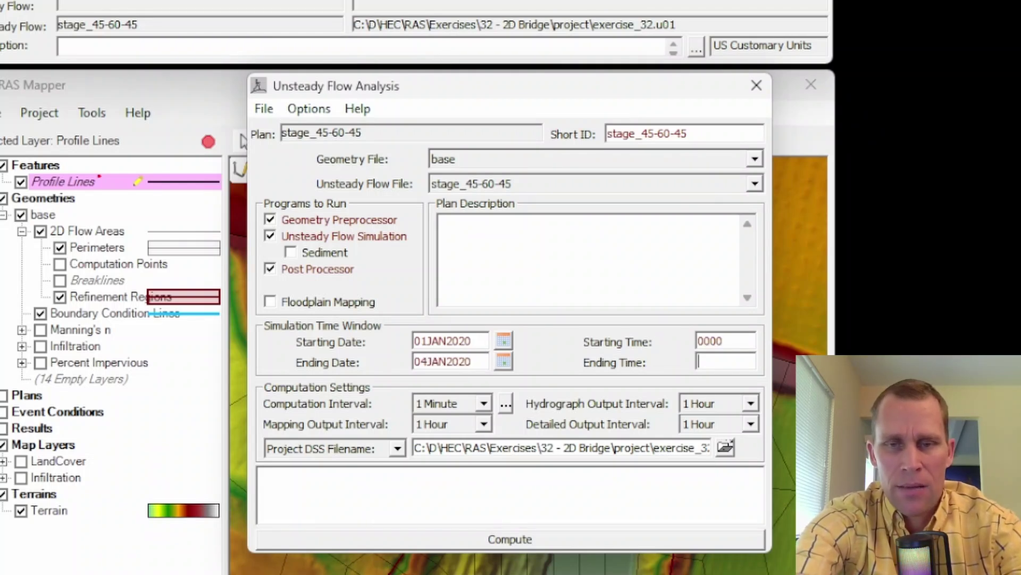
text(0000)
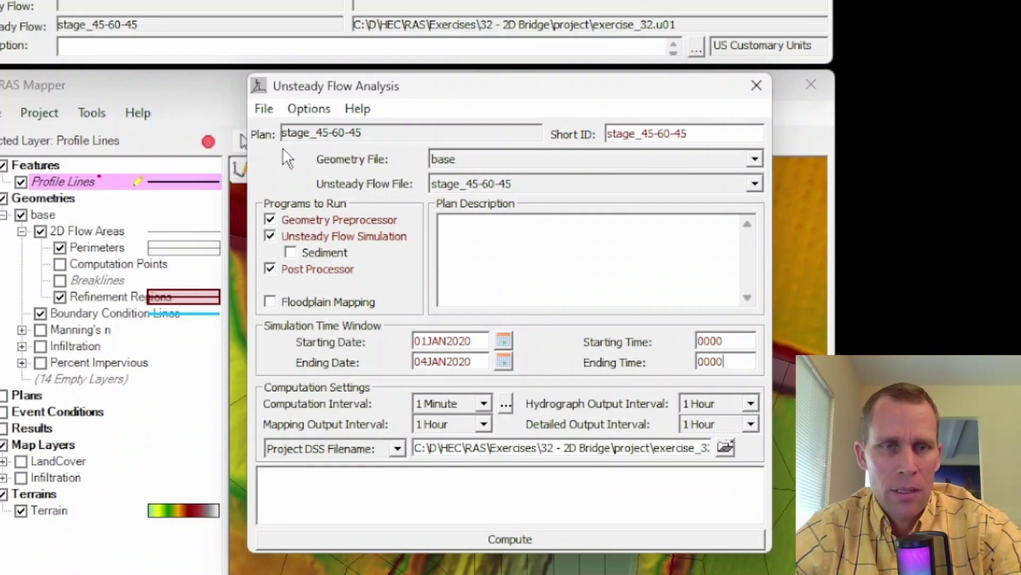
Save the plan, run the unsteady computation and close the unsteady flow analysis
click(264, 108)
click(296, 177)
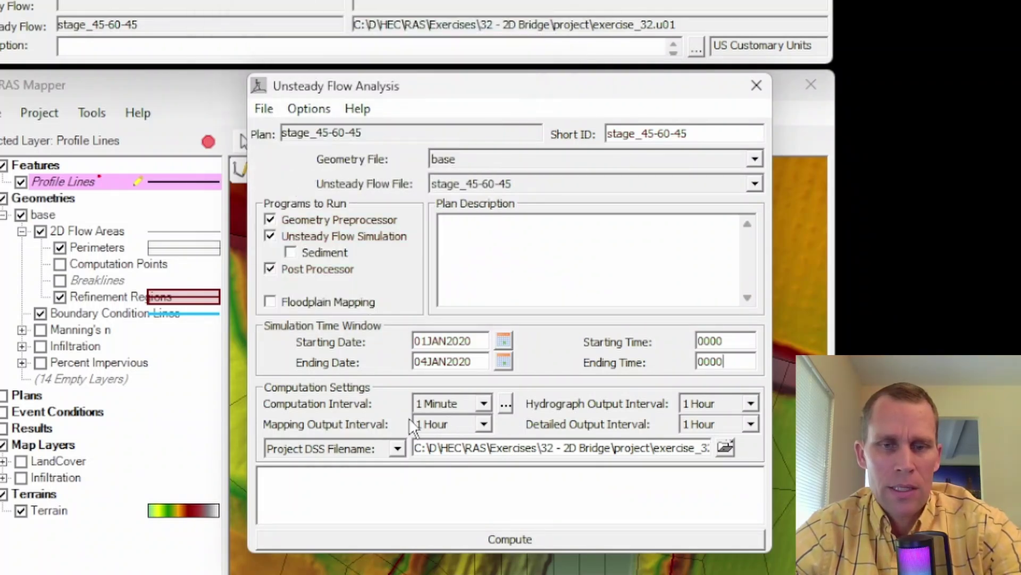
click(492, 539)
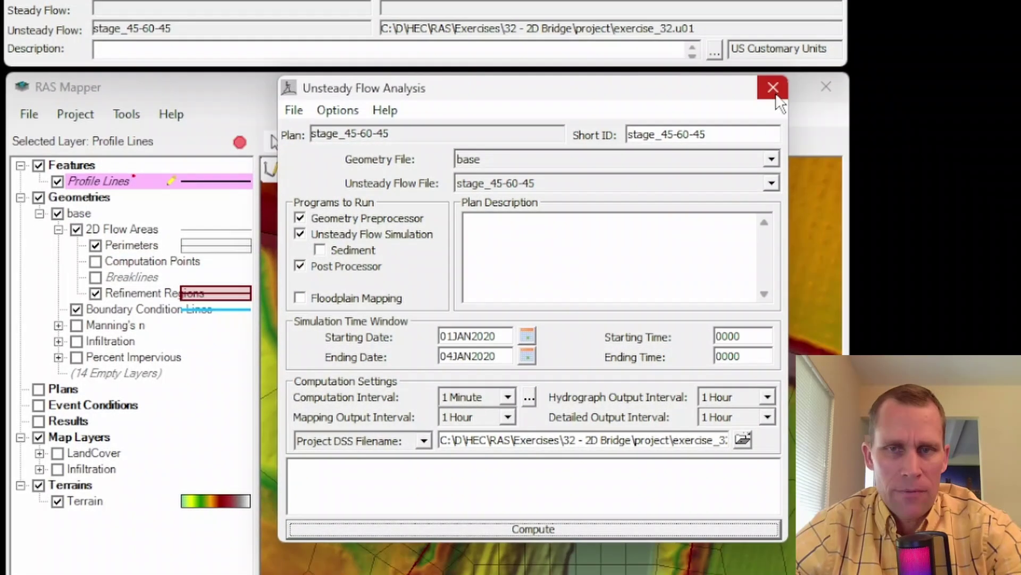
click(748, 194)
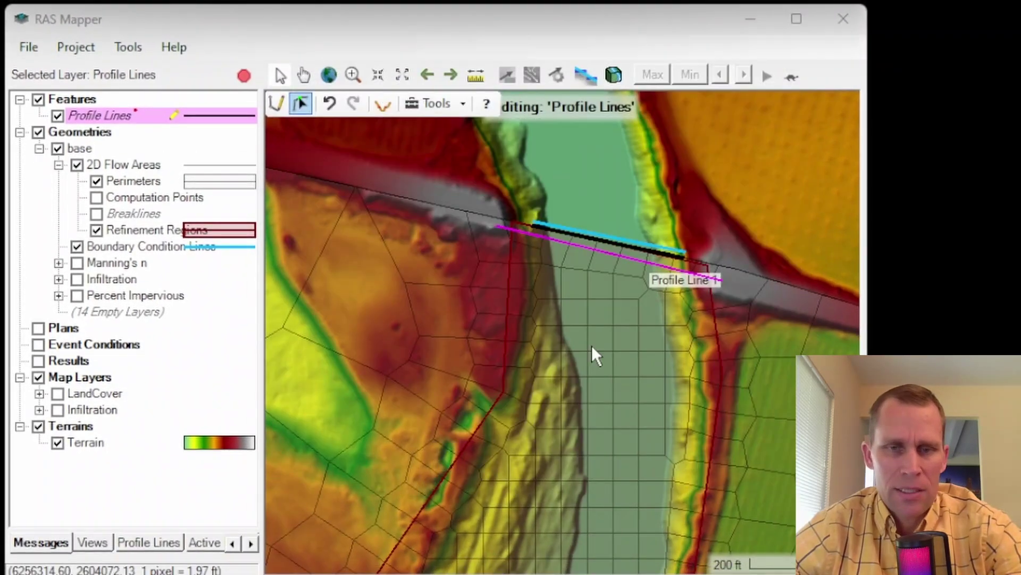
Move the southern endpoint of the boundary condition line at the mesh's western end outward, clear of the 2D area perimeter, and save the geometry edits
scroll(573, 333, down, 3)
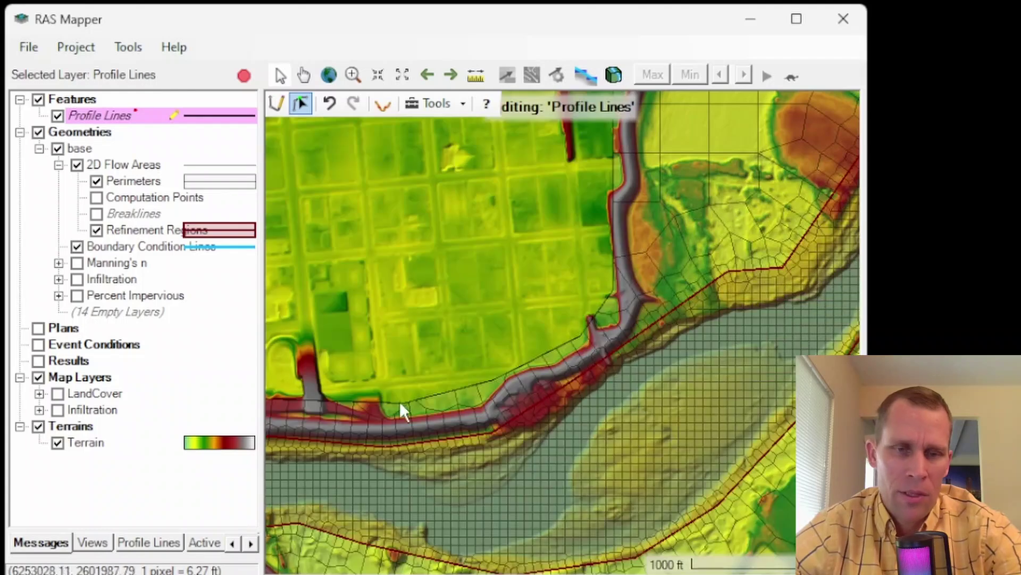
scroll(780, 319, up, 2)
scroll(691, 359, up, 5)
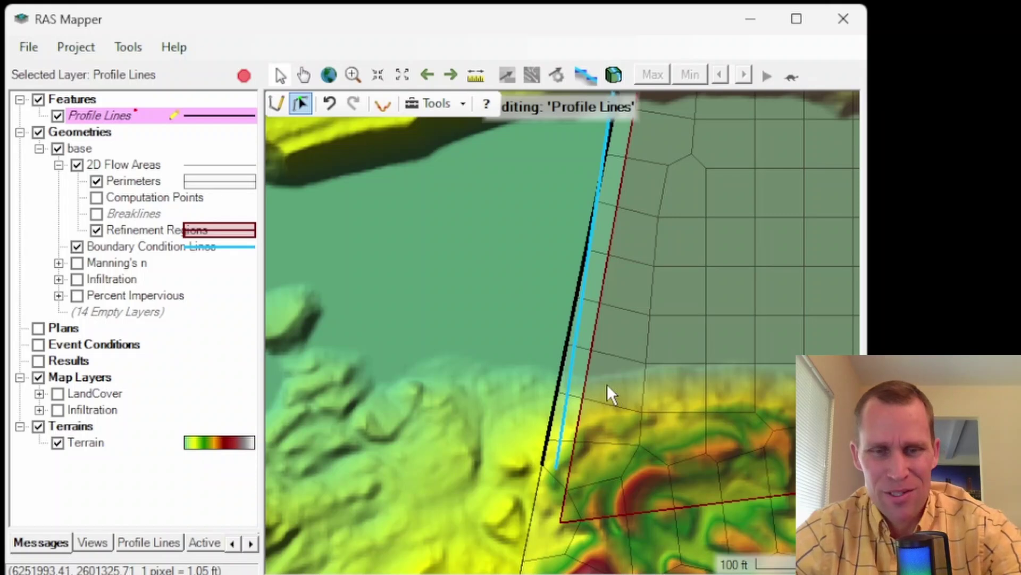
scroll(636, 319, down, 1)
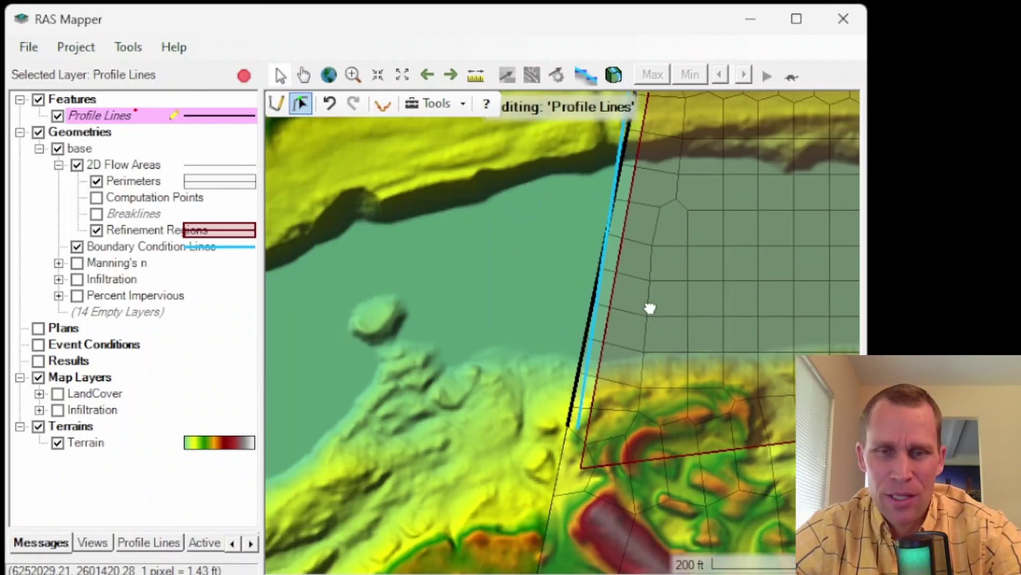
drag(650, 308, 583, 403)
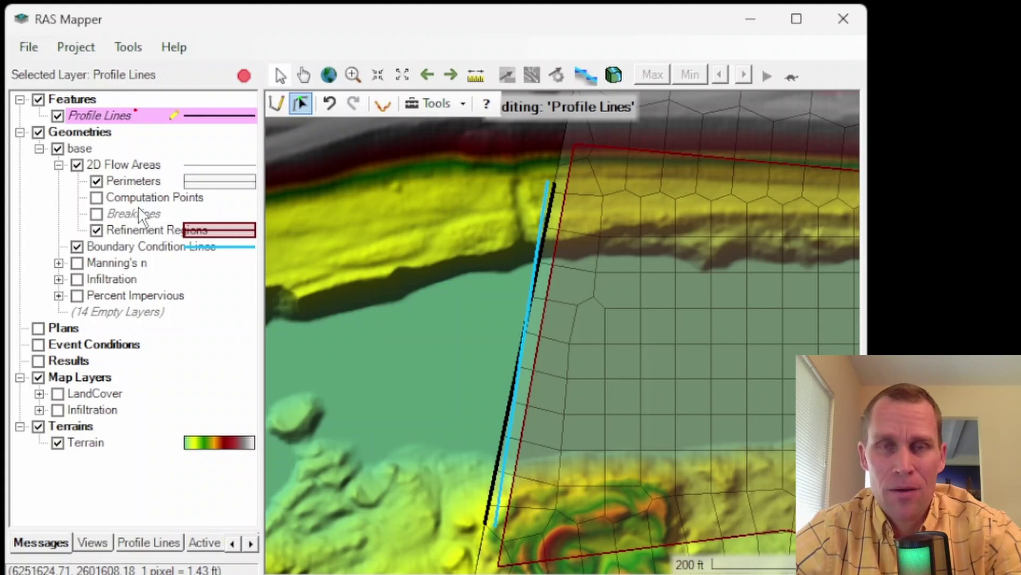
click(132, 245)
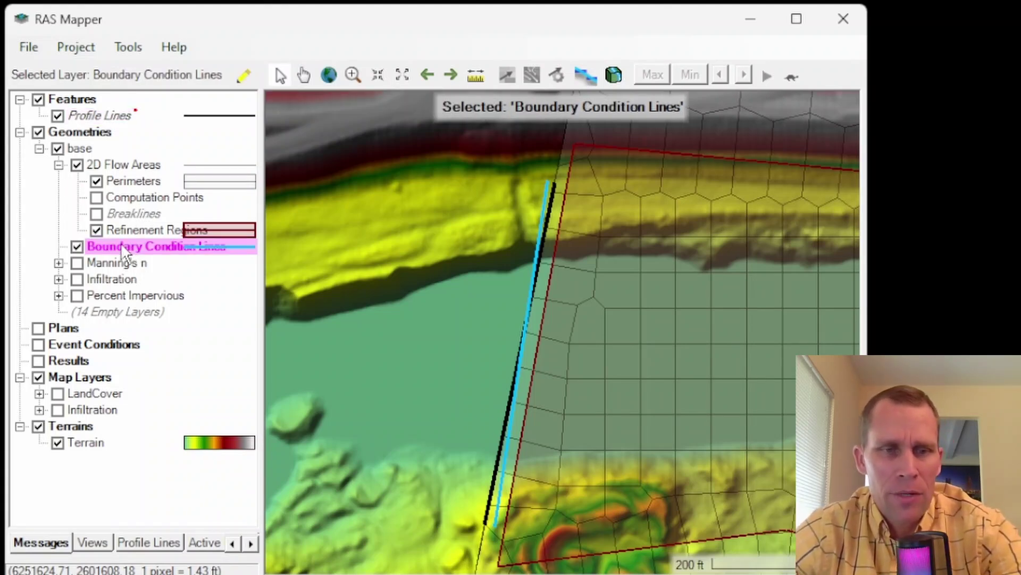
click(242, 75)
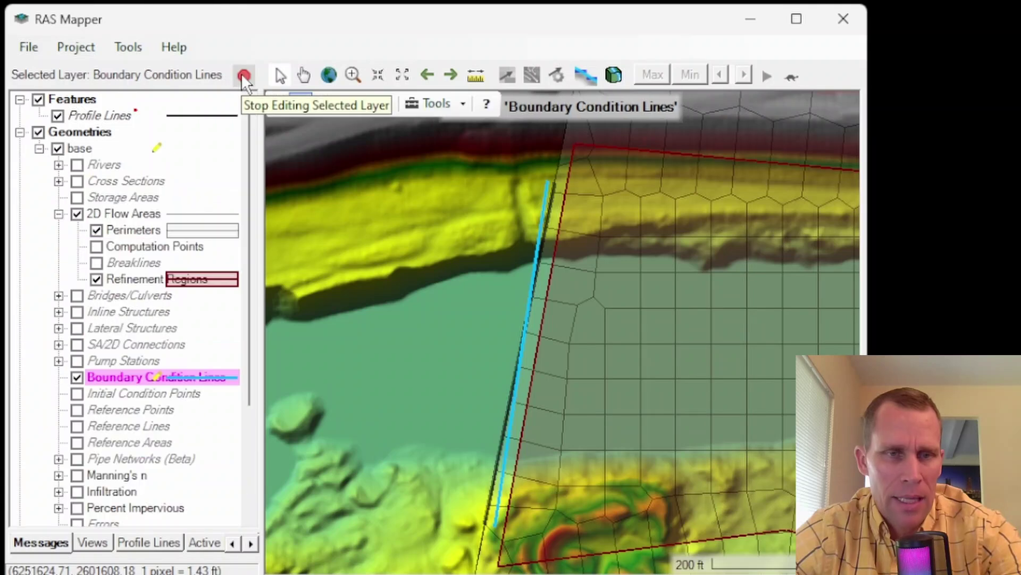
click(300, 102)
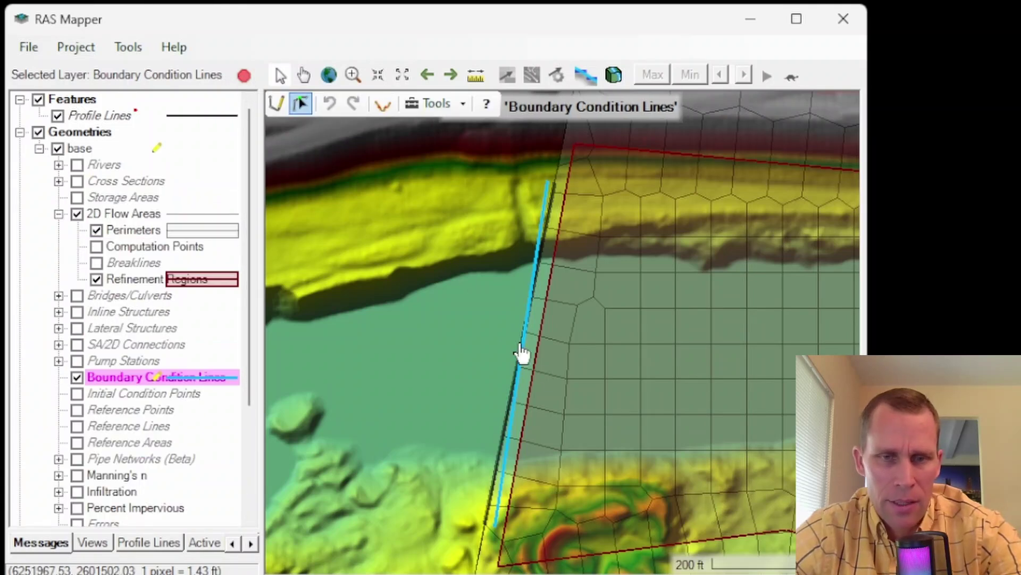
click(506, 391)
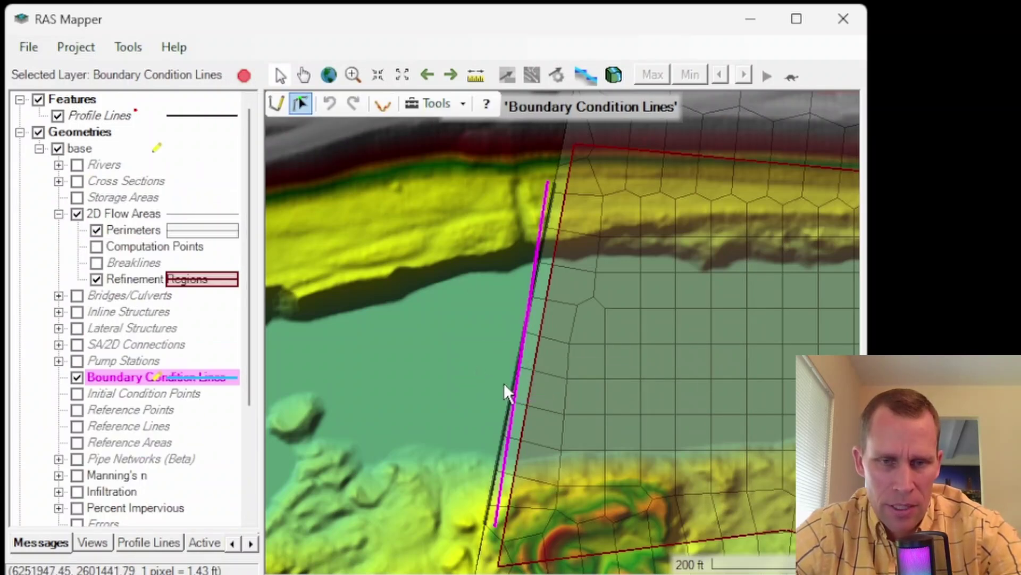
click(515, 384)
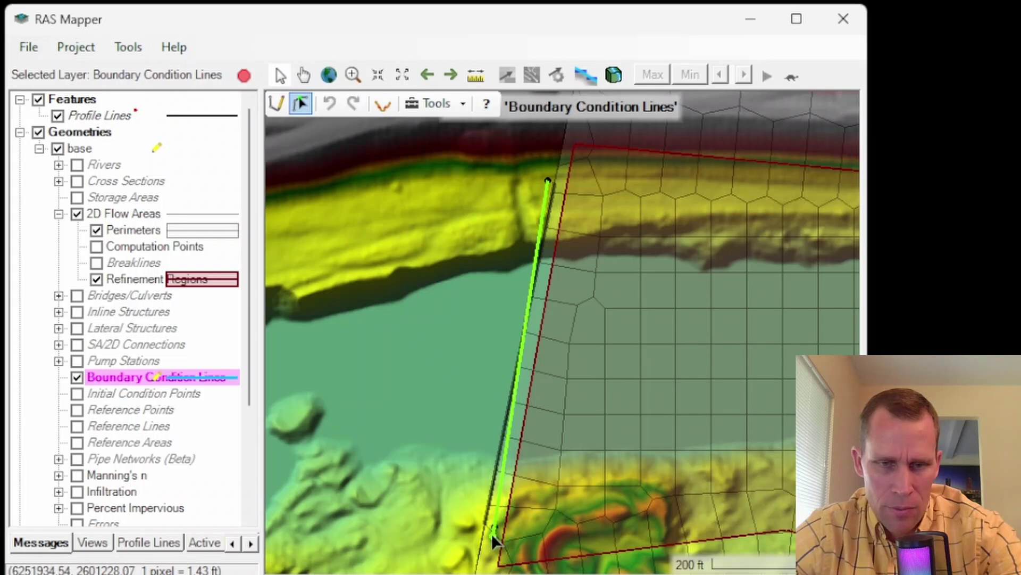
drag(491, 533, 471, 527)
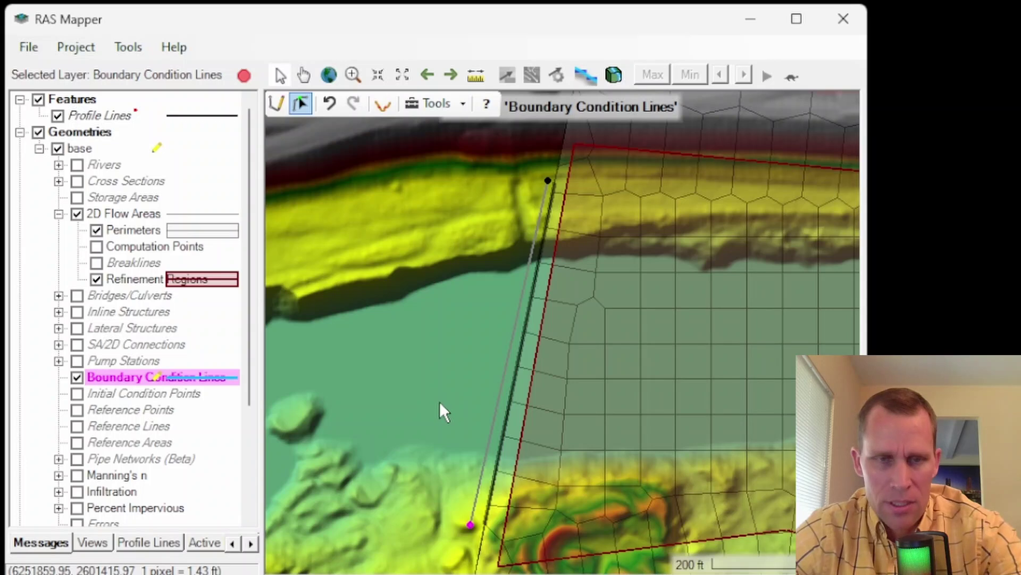
click(244, 75)
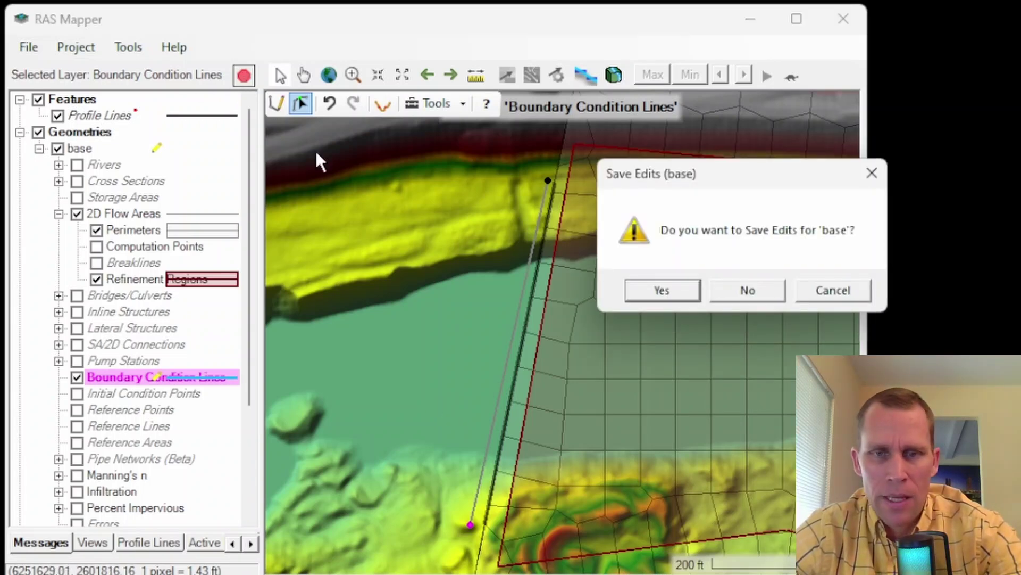
click(644, 290)
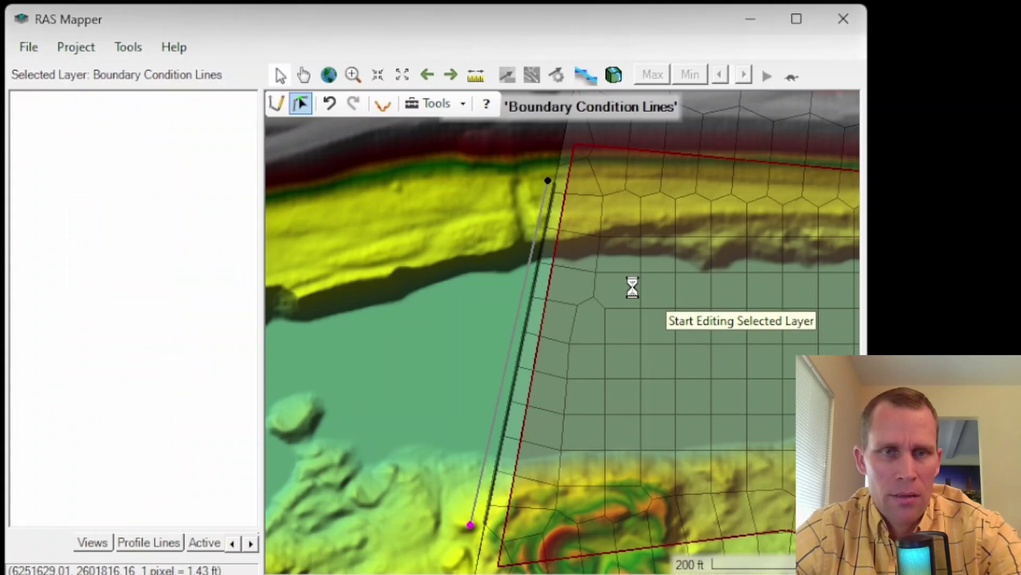
Reopen the unsteady flow analysis and compute the stage_45-60-45 plan with the edited boundary line
click(34, 49)
click(56, 89)
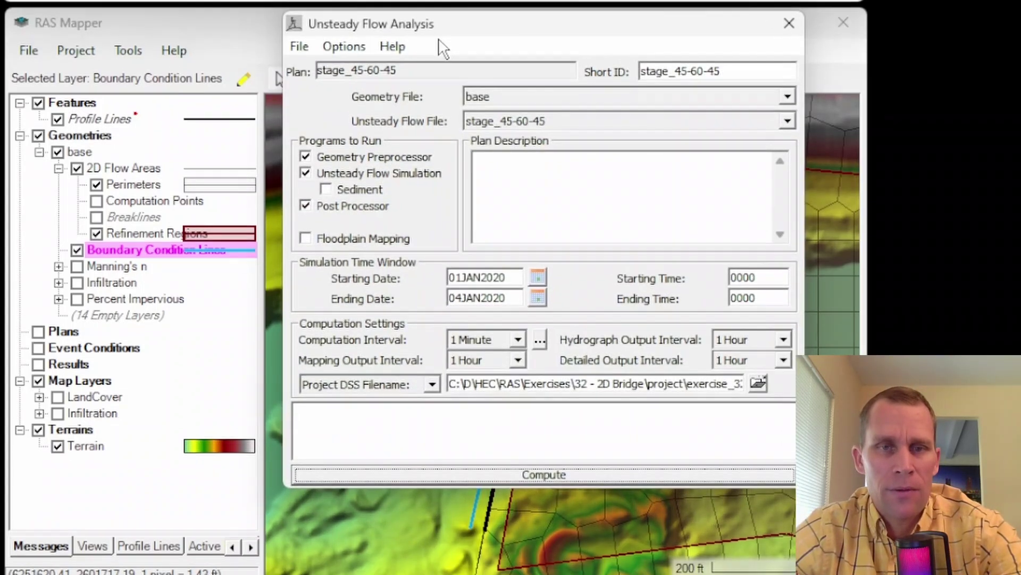
drag(441, 24, 376, 93)
click(475, 527)
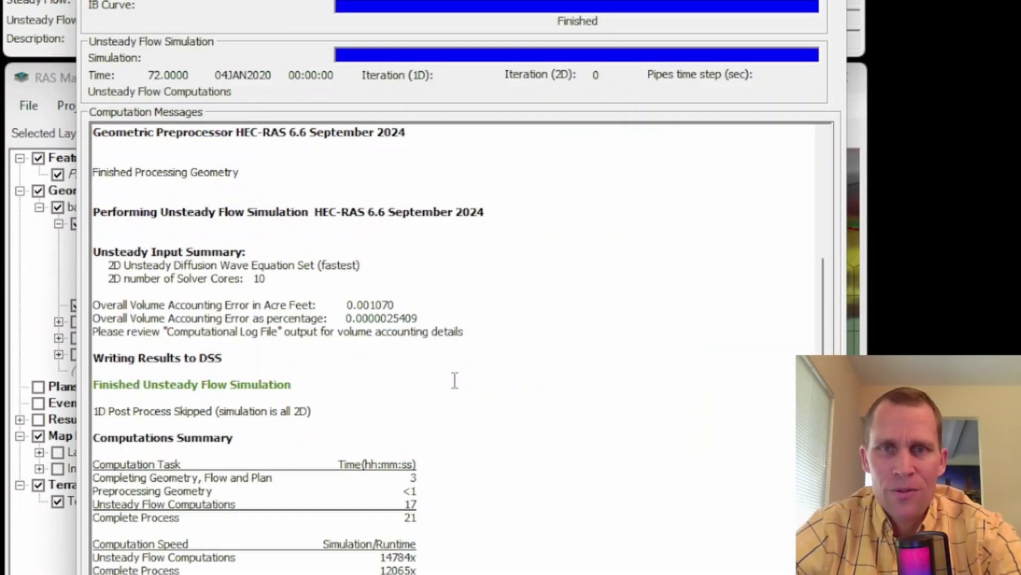
Review the computation messages for the simulation's volume accounting error and run summary, and return to the RAS Mapper map
scroll(478, 433, up, 3)
scroll(449, 371, down, 3)
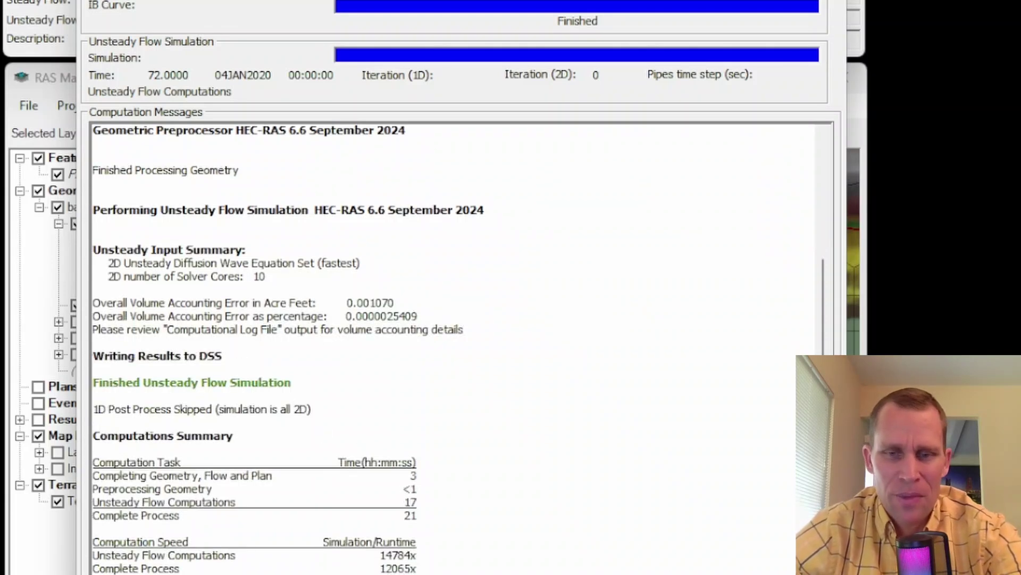
key(alt+F4)
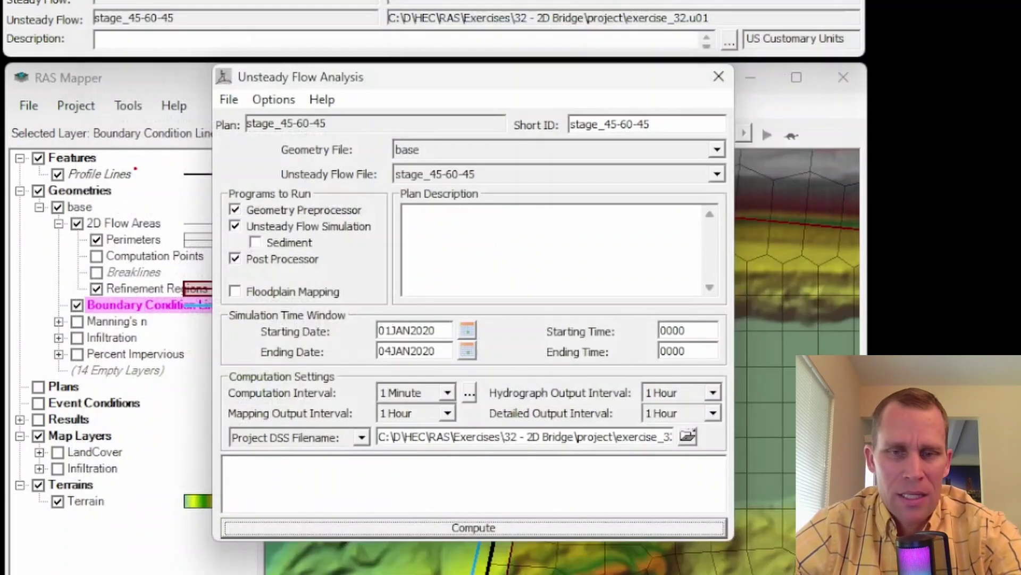
click(719, 75)
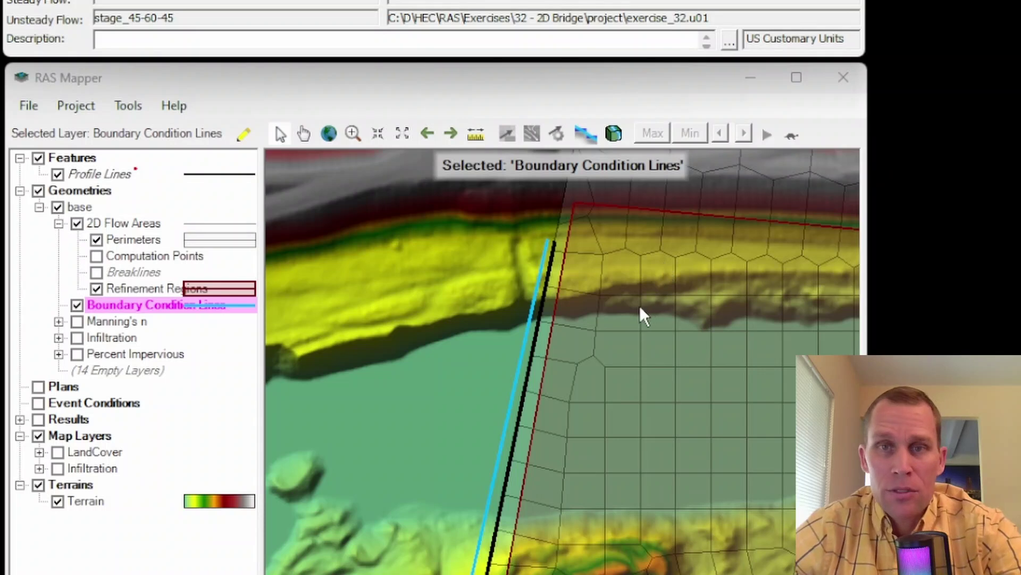
scroll(640, 307, down, 3)
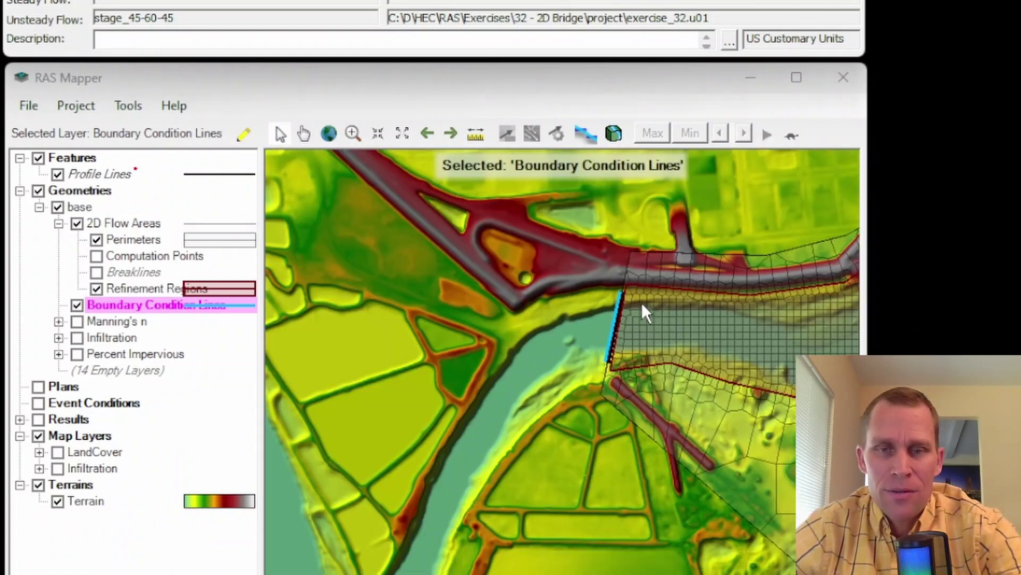
Bring the whole river reach into view and hide the base geometry's perimeters, refinement regions and 2D flow area mesh
scroll(641, 305, down, 2)
drag(742, 297, 381, 458)
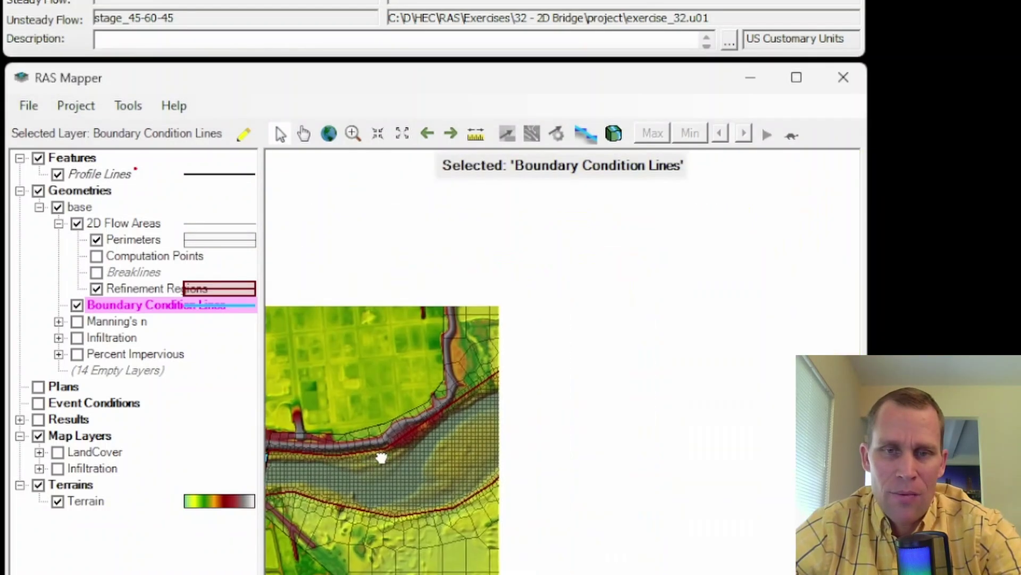
drag(551, 376, 544, 324)
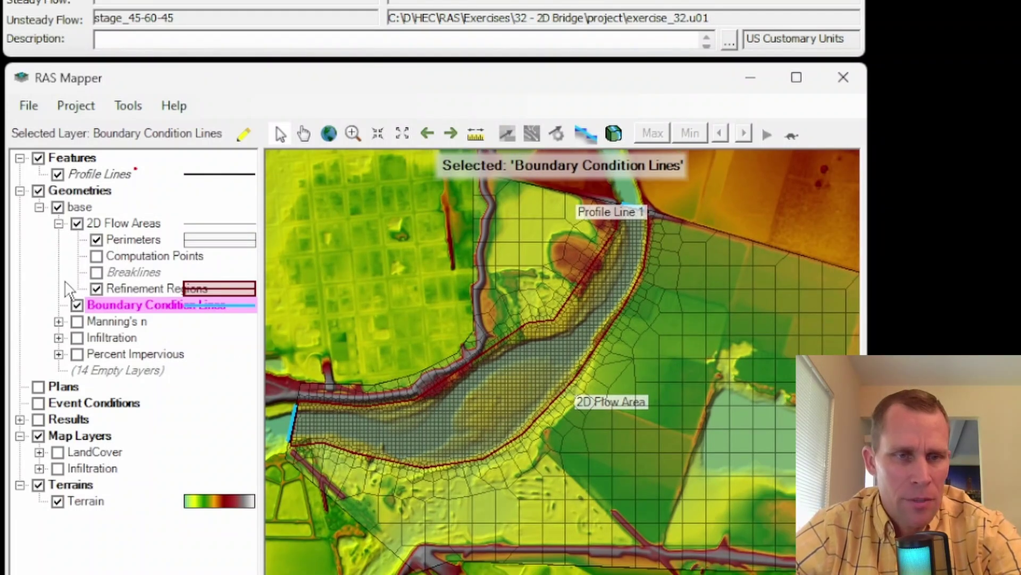
click(97, 240)
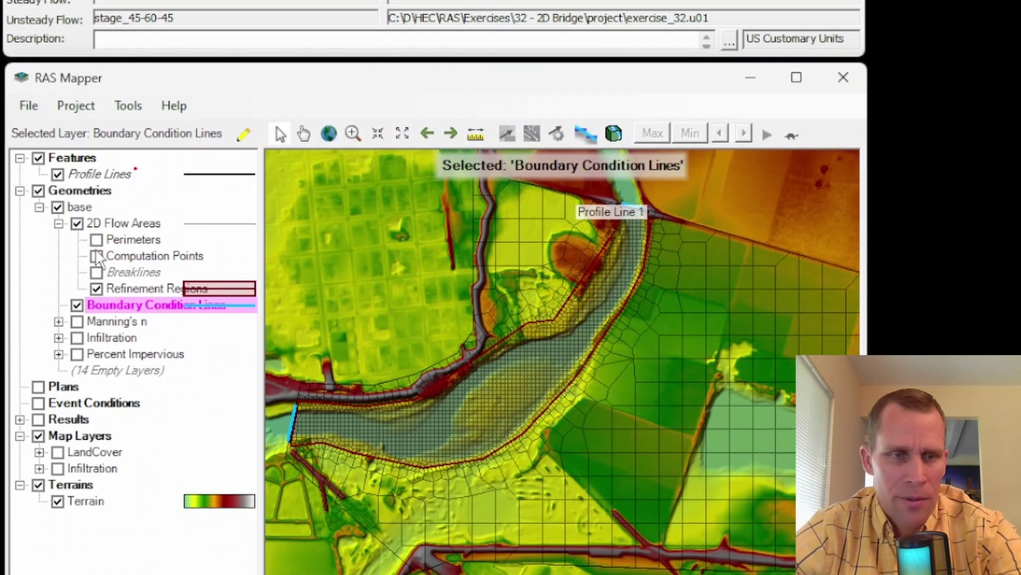
click(96, 288)
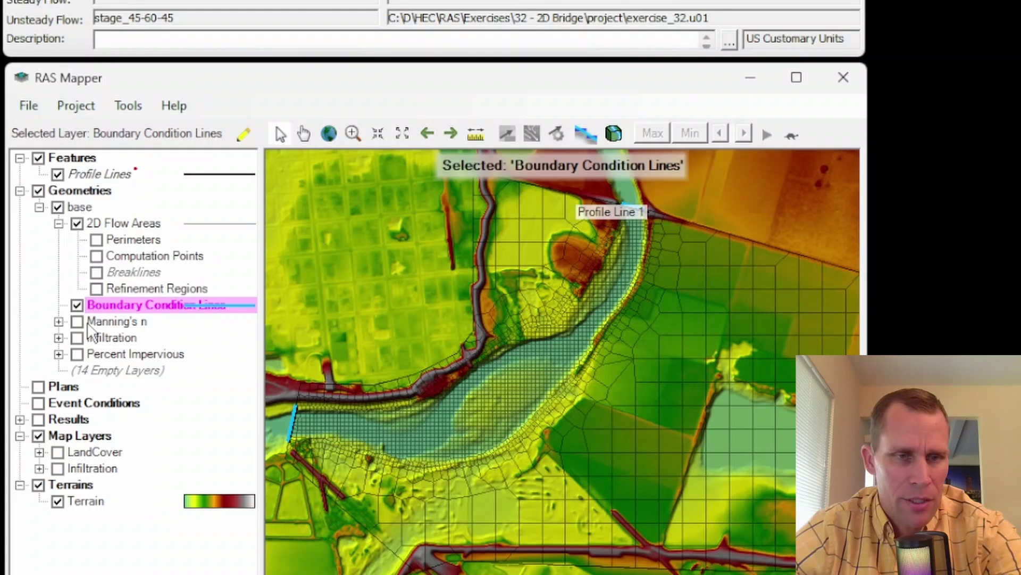
click(78, 305)
click(77, 304)
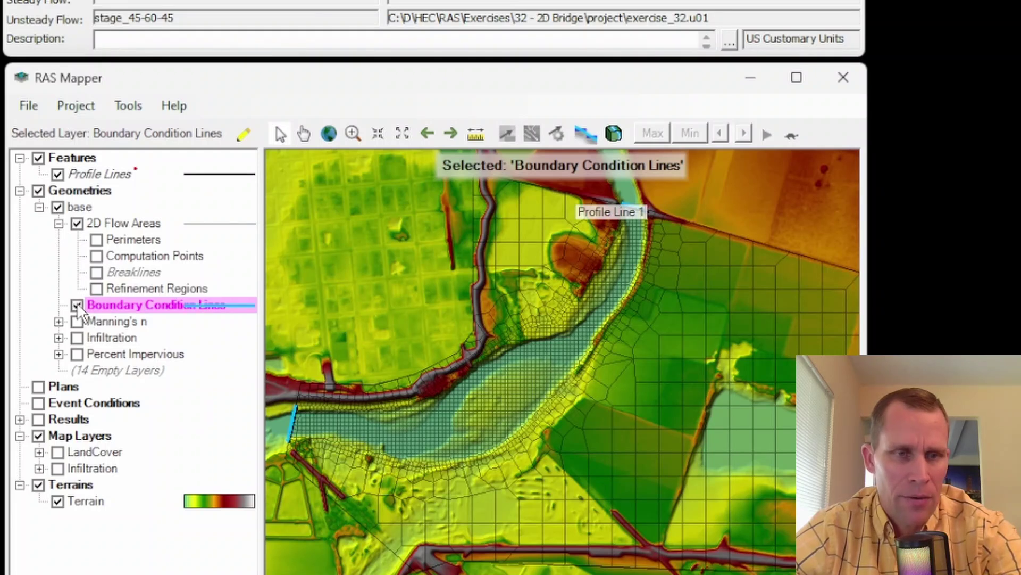
click(77, 224)
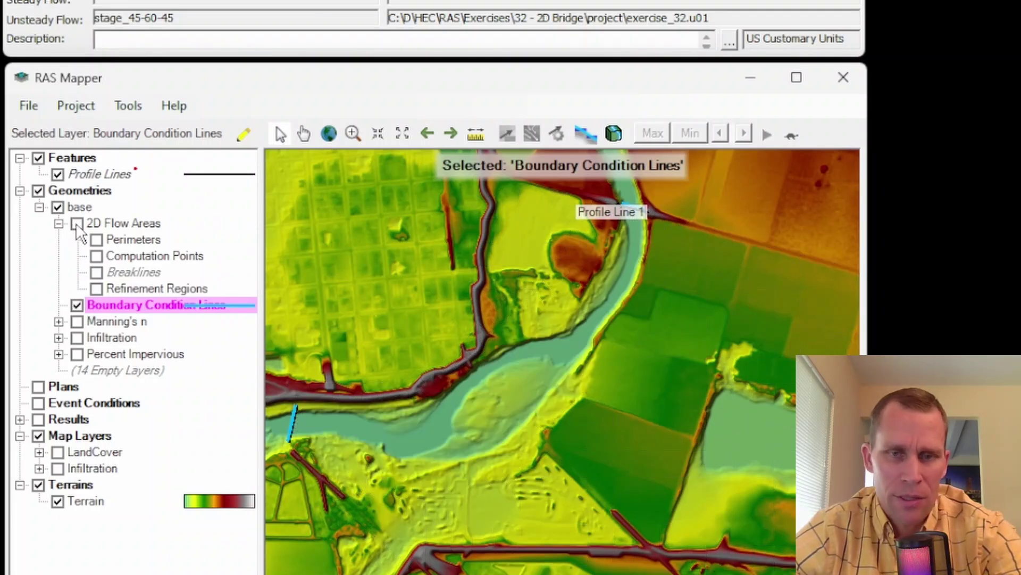
Display the maximum depth results of the stage_45-60-45 plan on the map and widen the RAS Mapper window
click(20, 420)
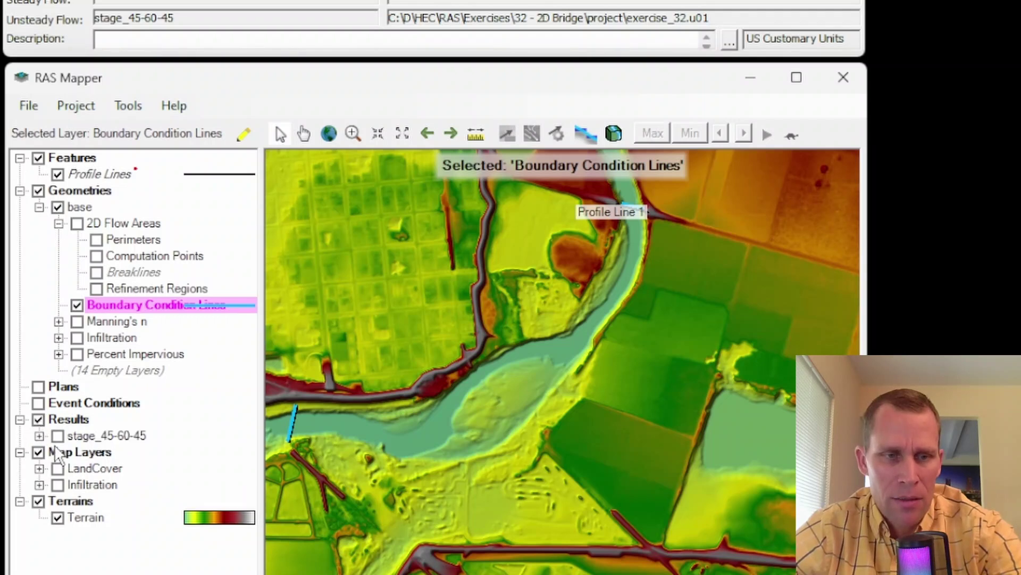
click(40, 436)
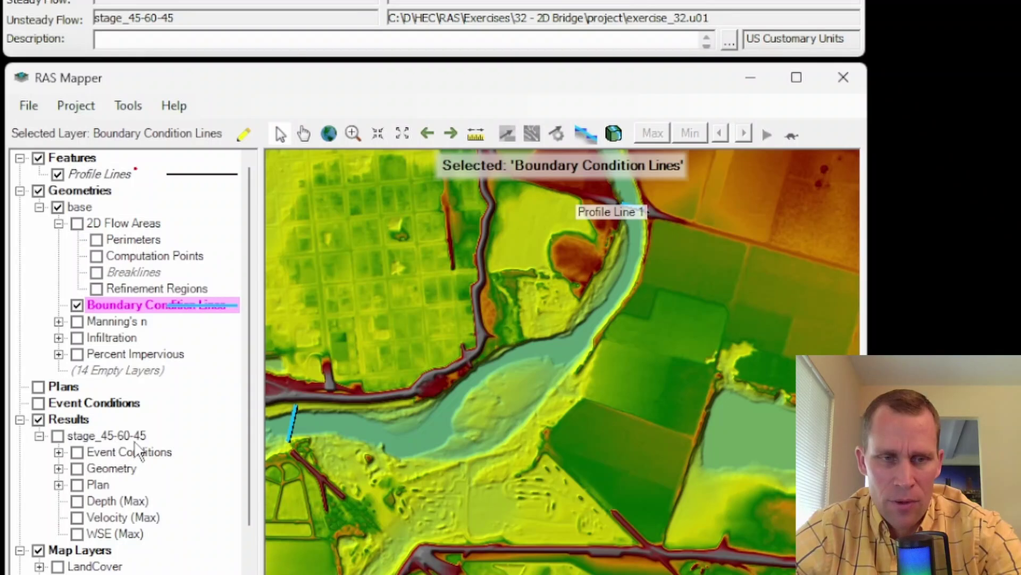
click(58, 436)
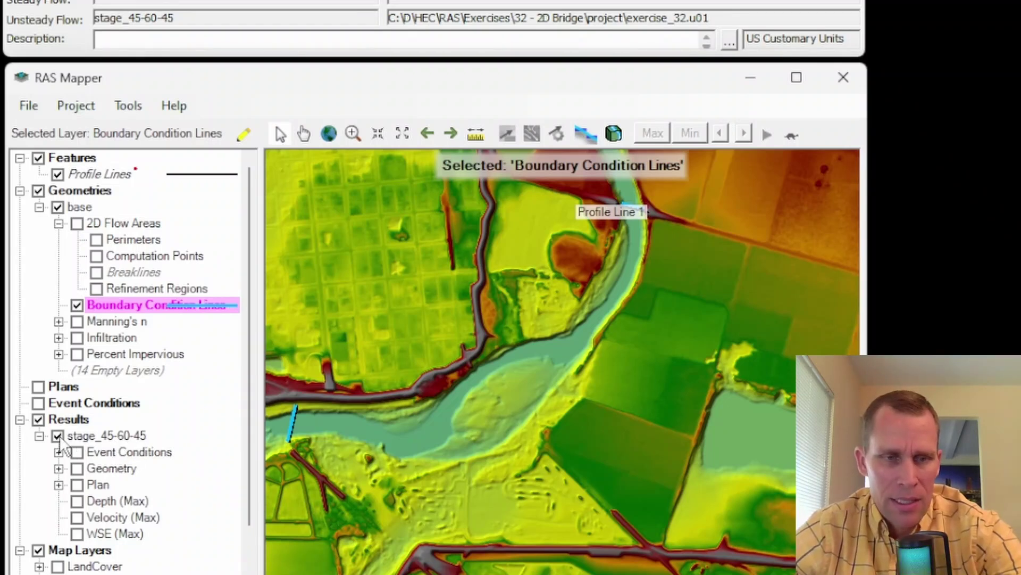
click(106, 501)
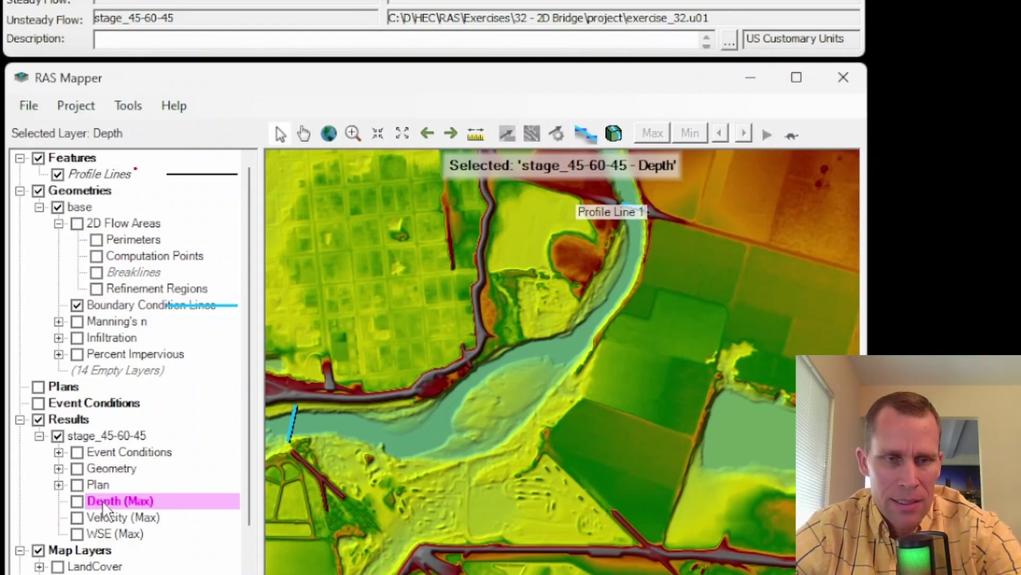
click(78, 500)
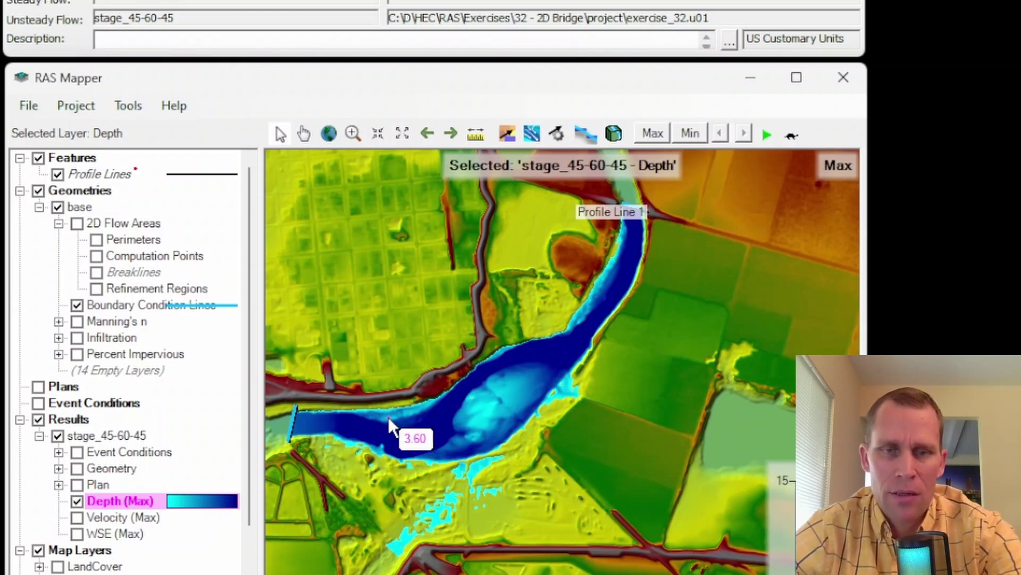
drag(867, 286, 932, 296)
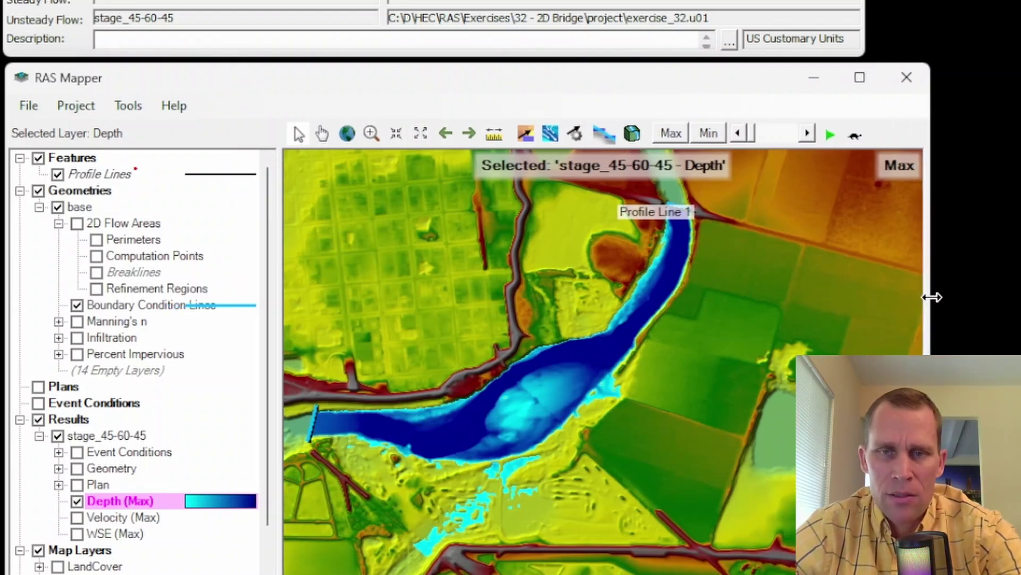
Animate the depth results through the simulation period, adjust the animation delay and replay the animation
click(807, 133)
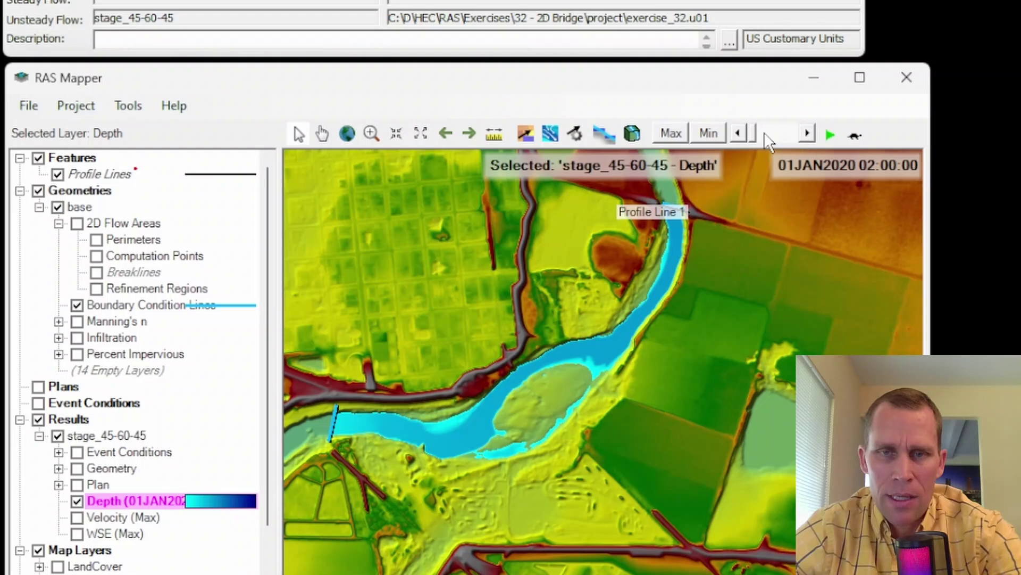
click(830, 134)
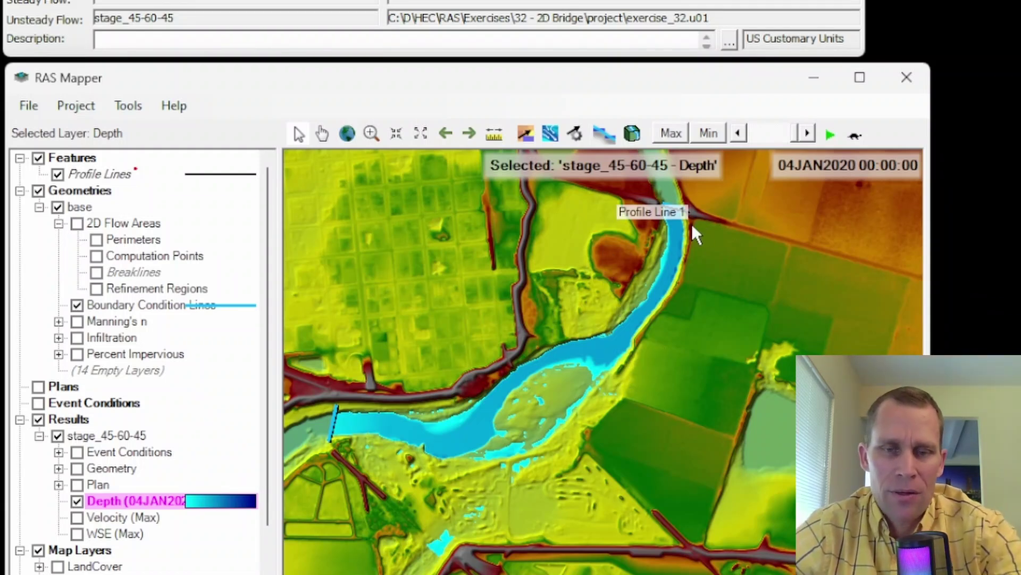
scroll(547, 425, up, 3)
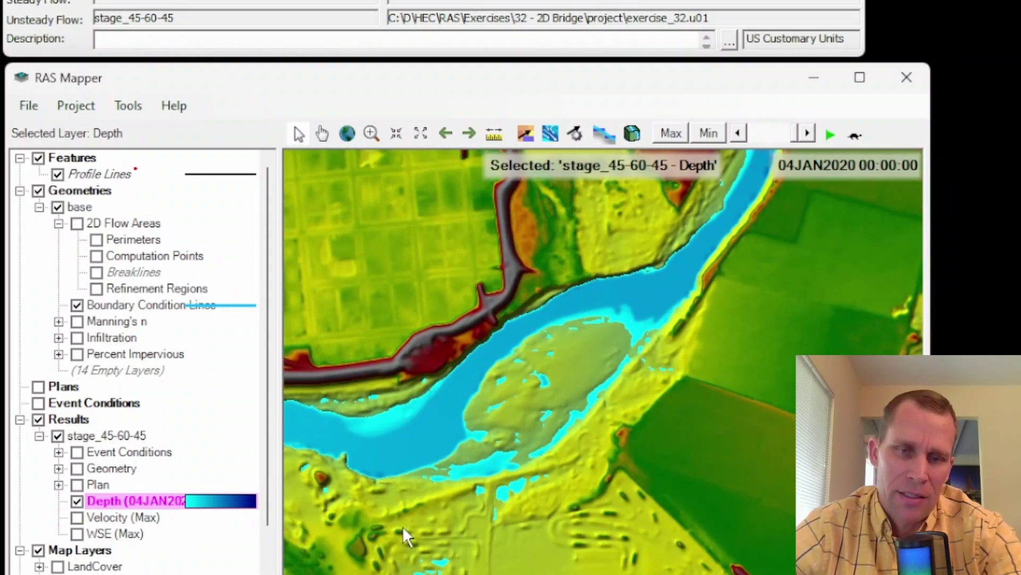
click(854, 135)
click(513, 370)
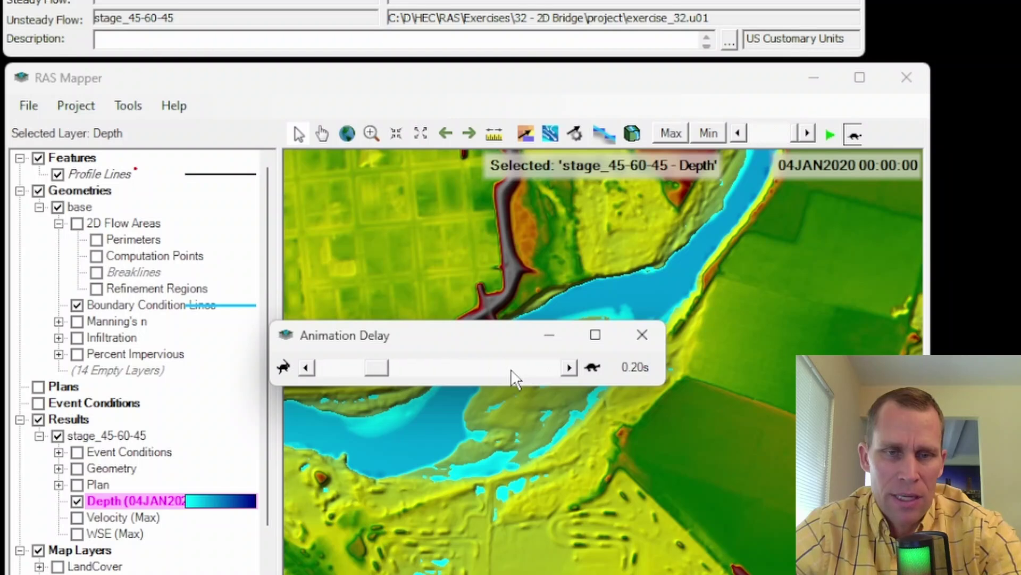
click(643, 334)
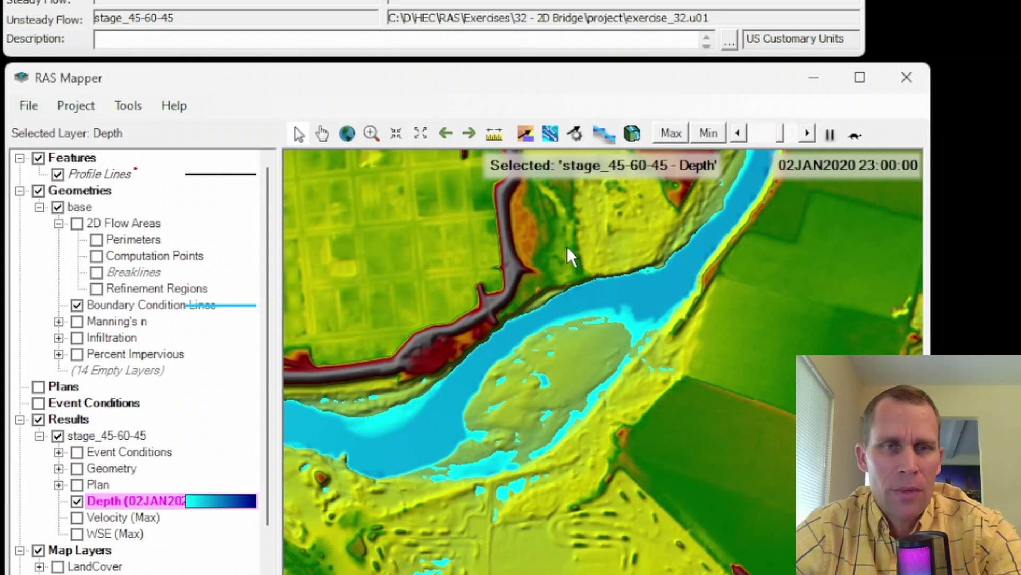
Set the plan's mapping output interval to 10 minutes, recompute the unsteady simulation and close the analysis window
key(alt+r)
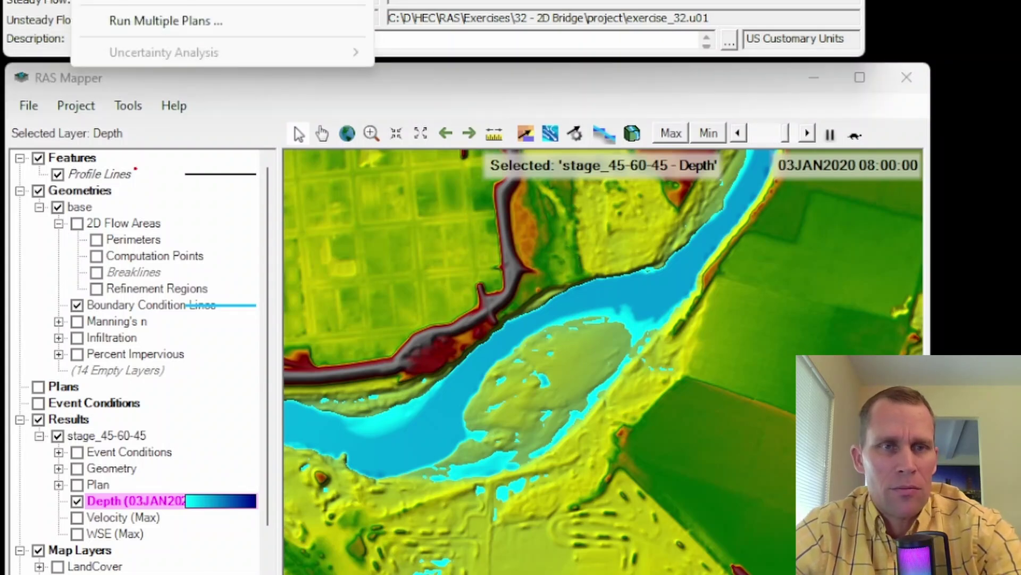
key(u)
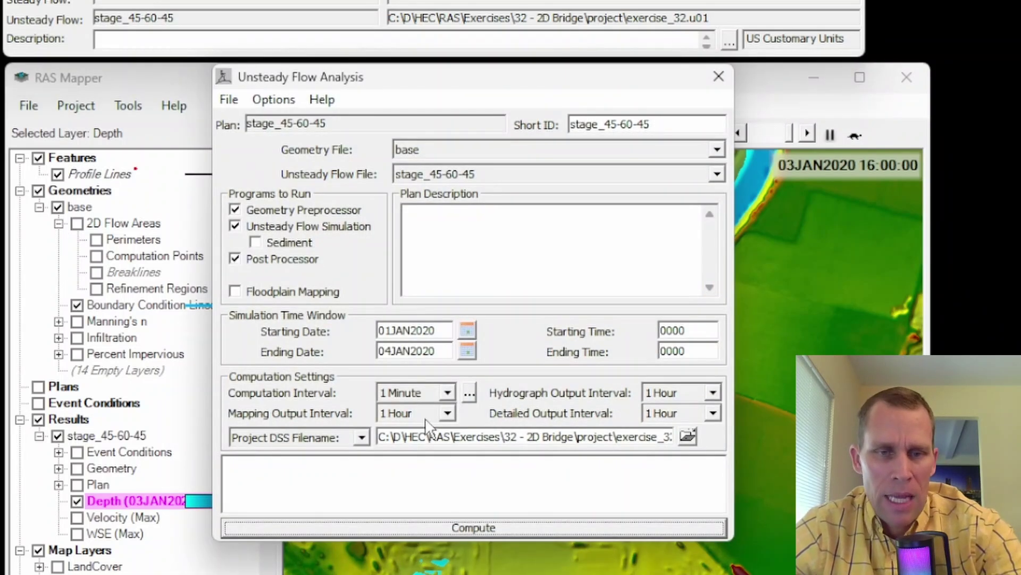
click(448, 414)
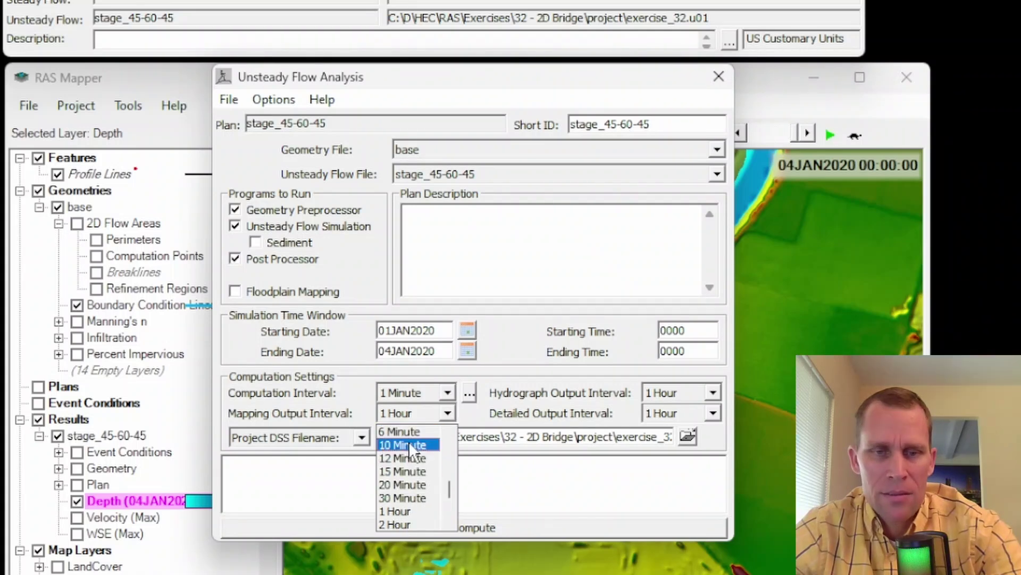
click(417, 445)
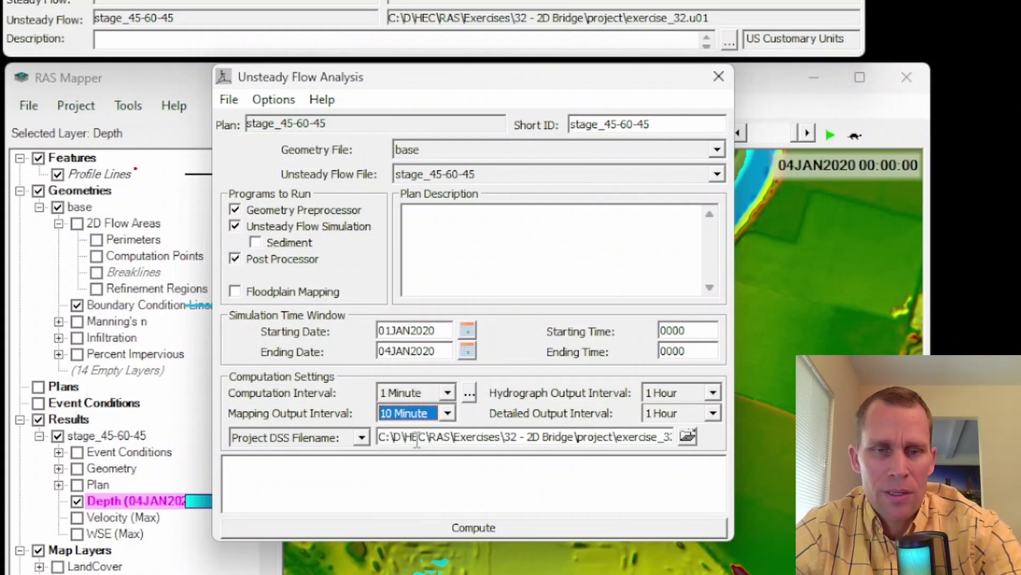
click(453, 524)
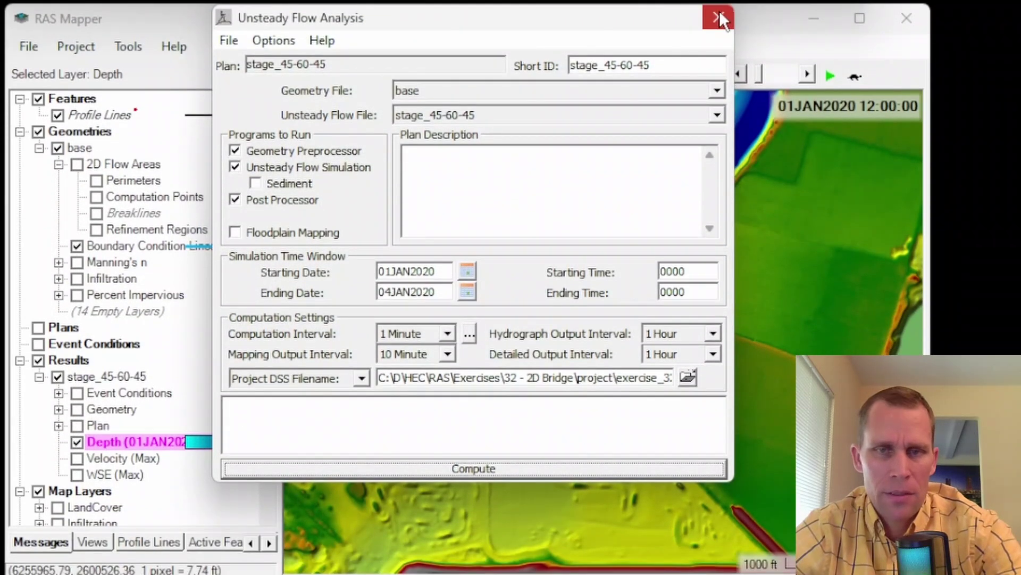
click(720, 18)
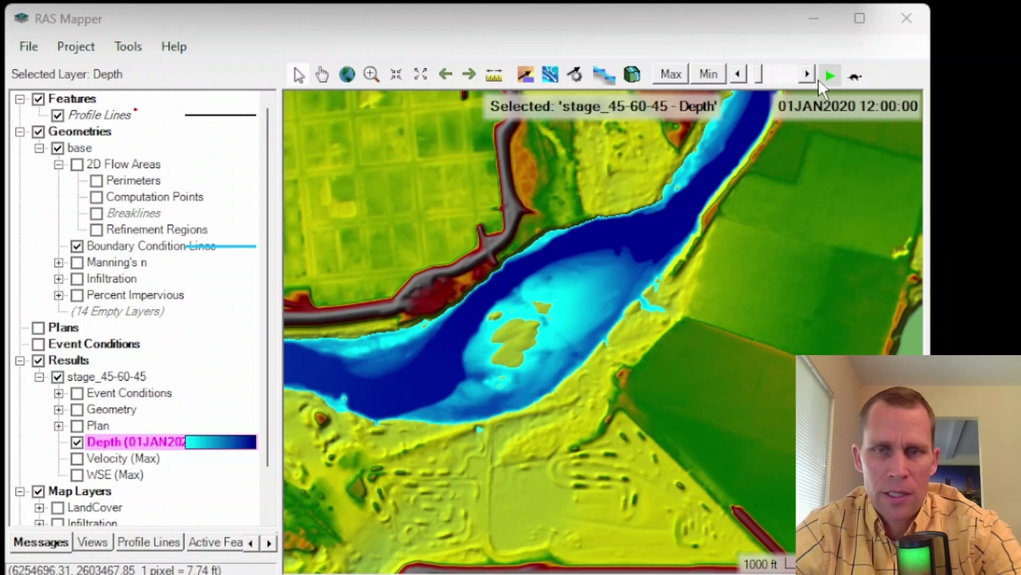
Return the depth results to 01JAN2020 00:00:00, shorten the animation delay, and play the animation through the flood, pausing it near the end
drag(759, 77, 747, 77)
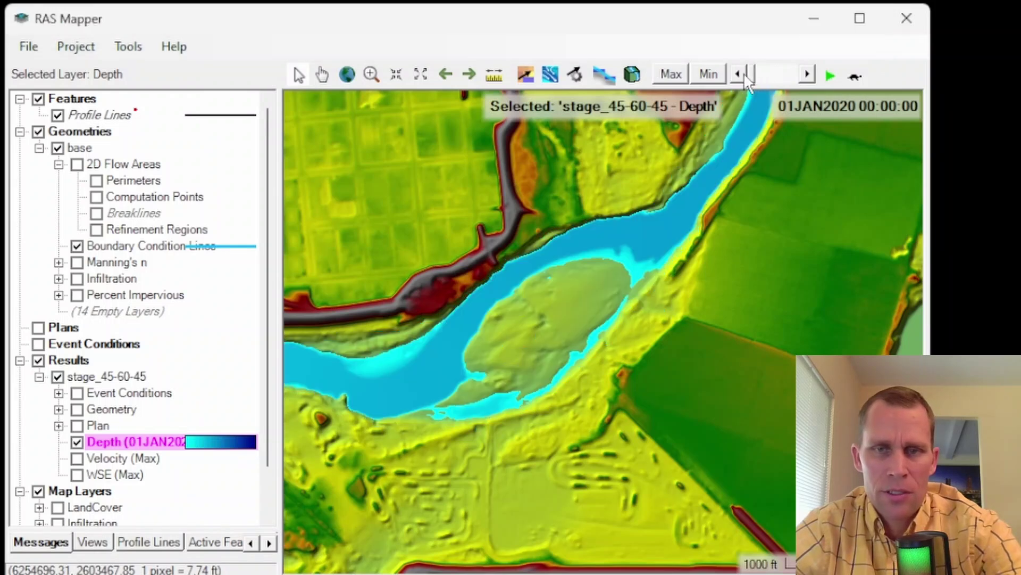
click(855, 77)
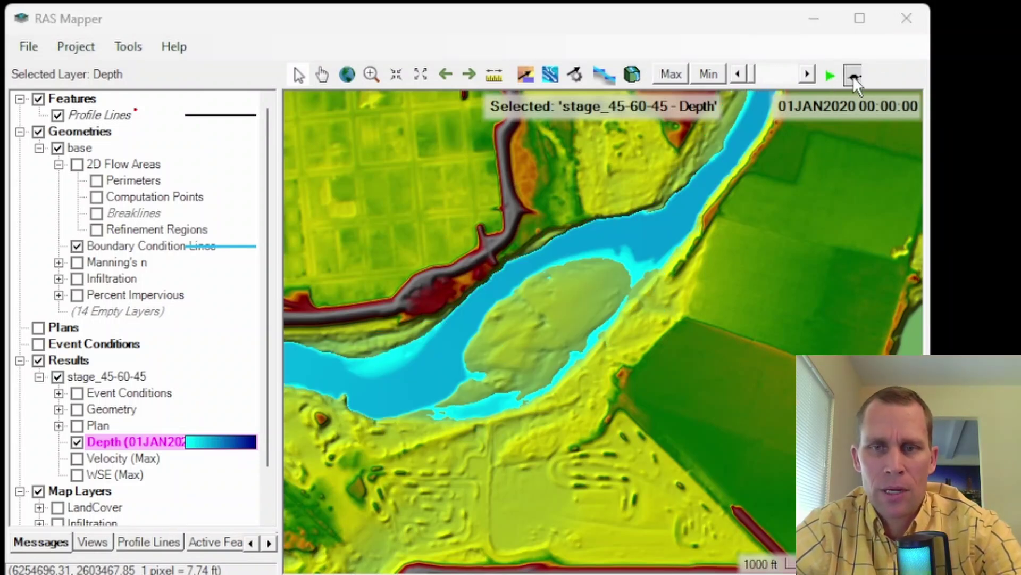
drag(383, 315, 343, 314)
click(642, 276)
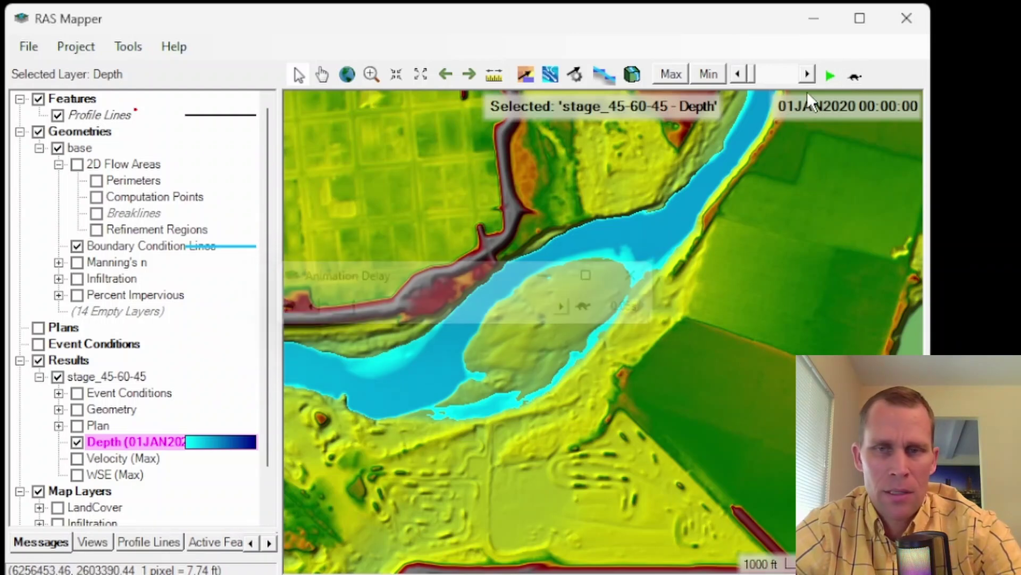
click(830, 76)
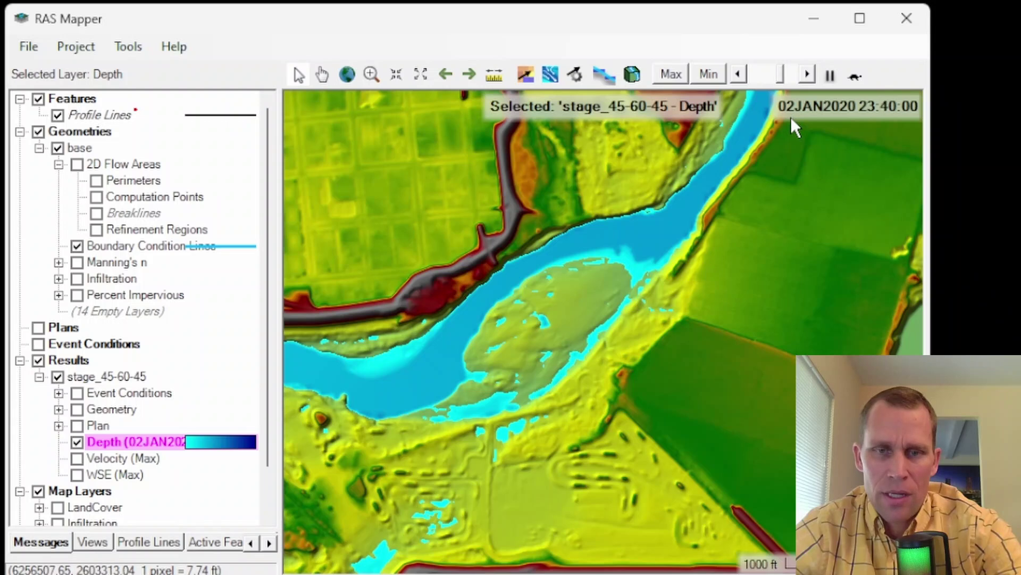
mouse_move(704, 213)
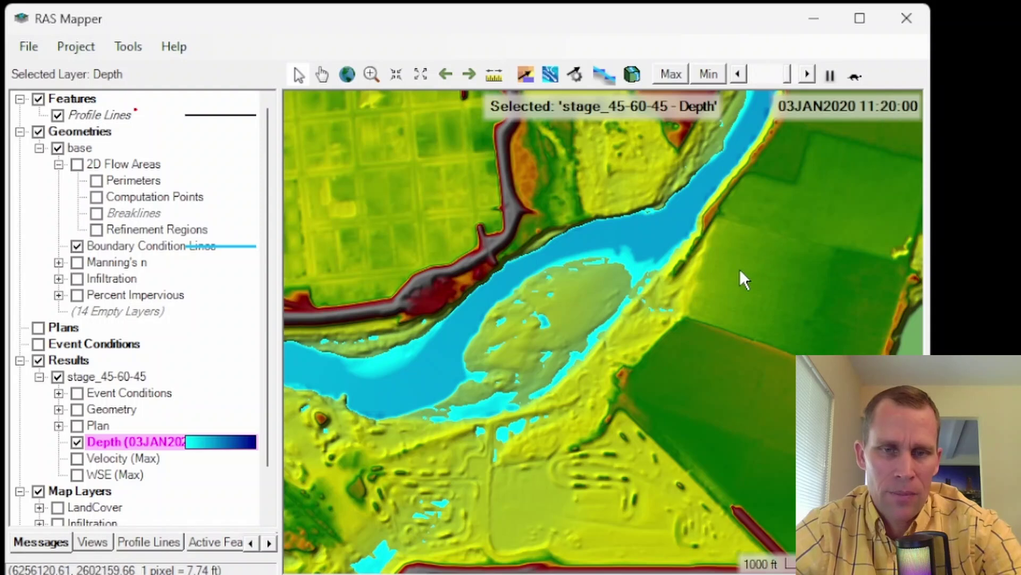
click(829, 76)
Plot the depth time series at a point in the river channel just northeast of the mid-channel bar, and close the plot
drag(757, 237, 636, 294)
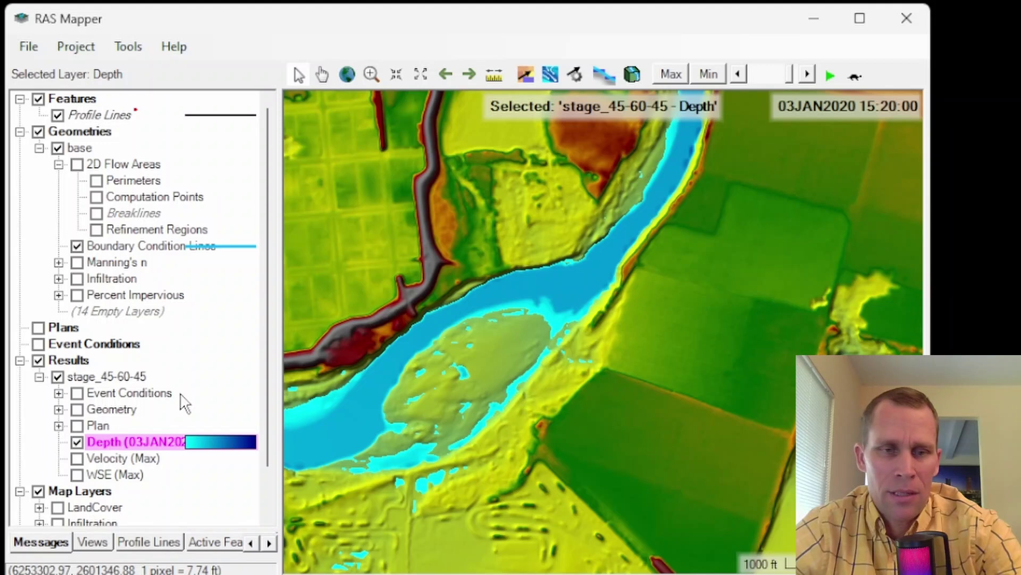
right_click(559, 290)
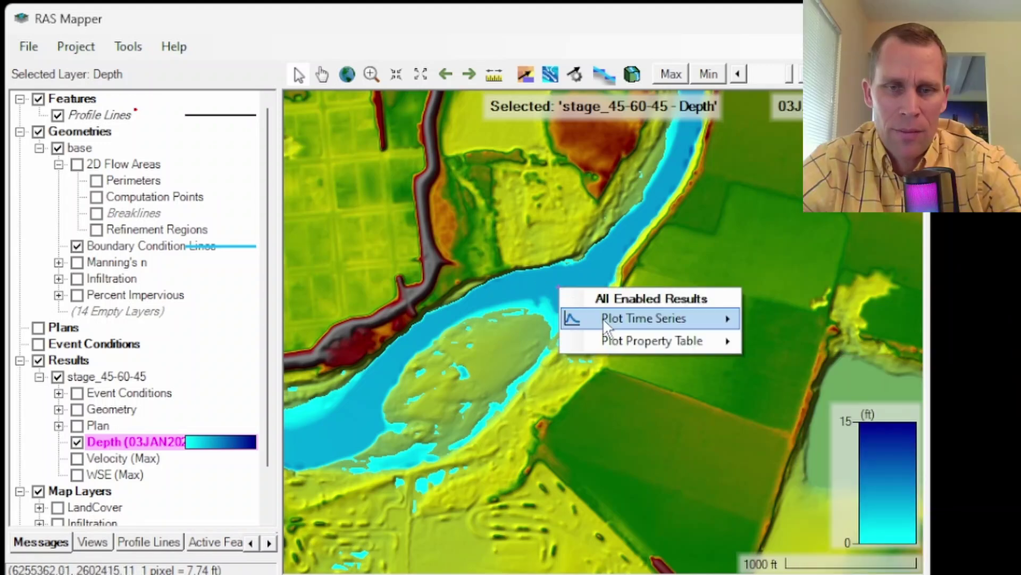
mouse_move(607, 325)
click(794, 364)
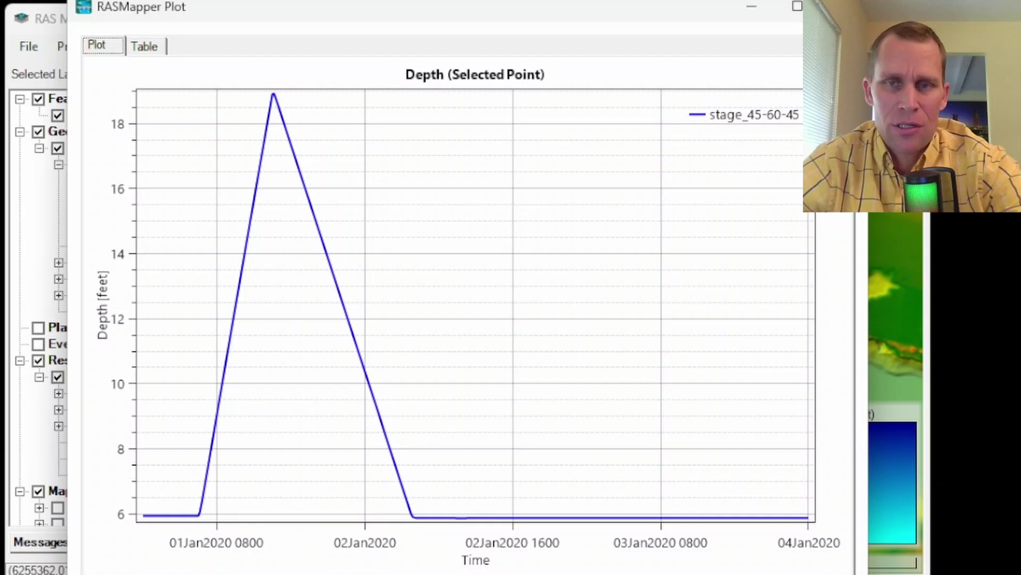
click(843, 6)
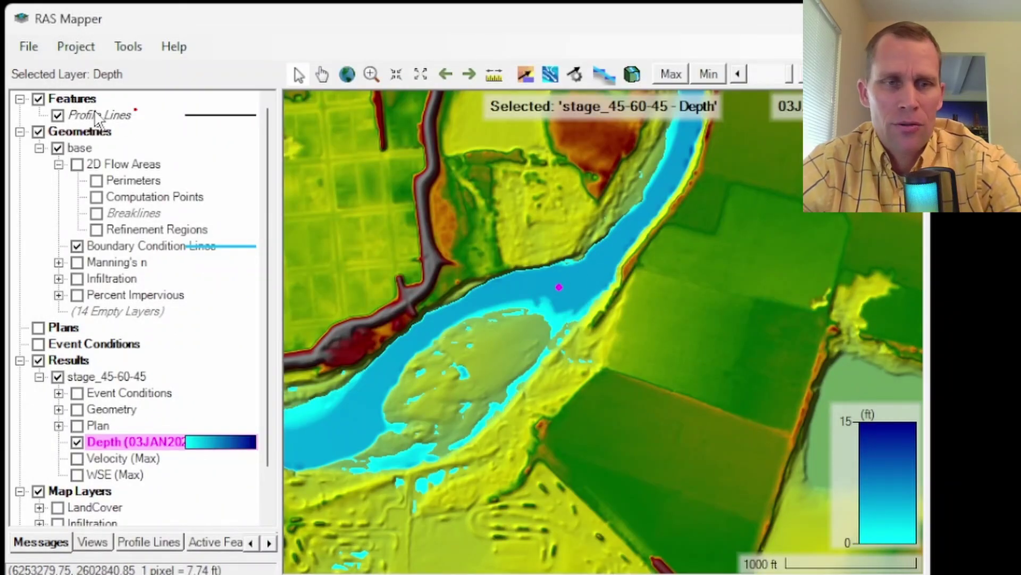
Draw a profile line across the river just northeast of the mid-channel bar, from the southeast to the northwest bank, named Profile Line 2
click(175, 115)
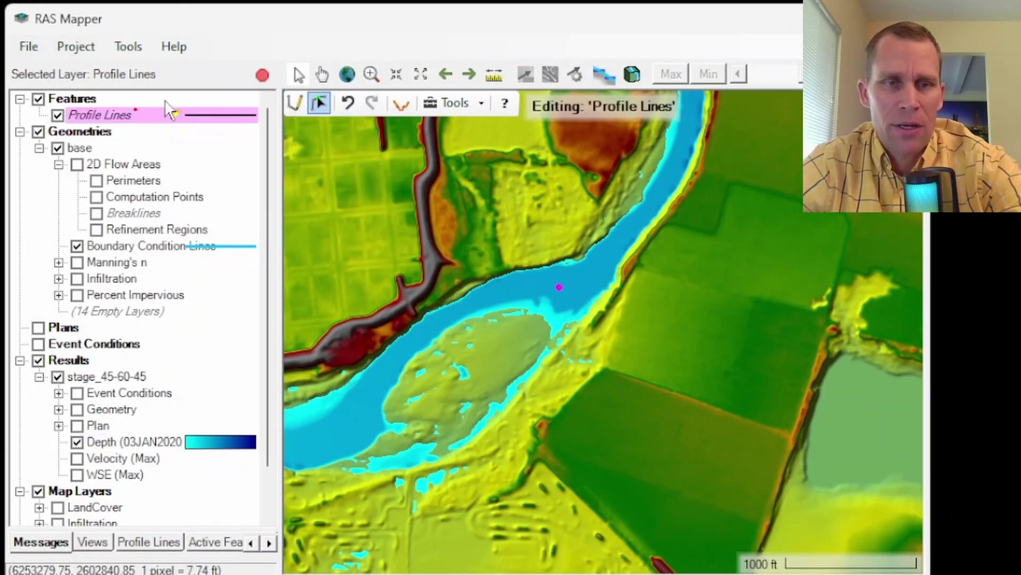
click(296, 101)
double_click(621, 311)
drag(575, 286, 552, 254)
double_click(551, 255)
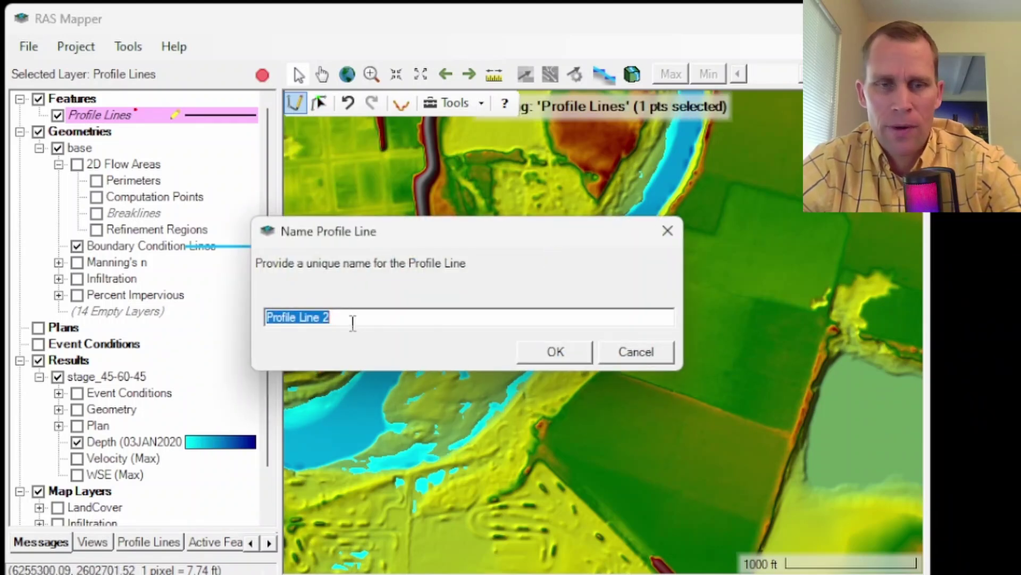
click(553, 352)
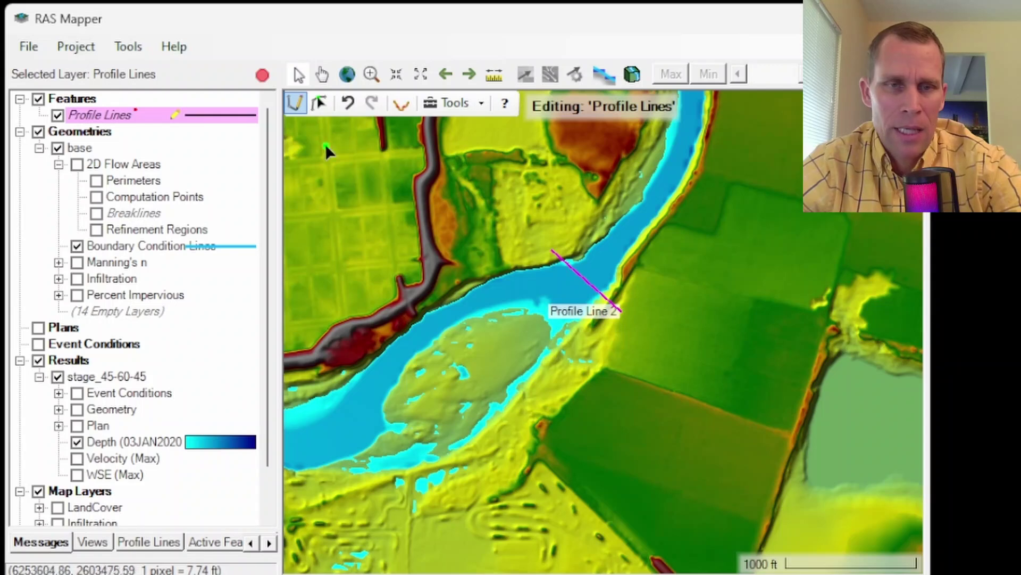
Select Profile Line 2 and plot the flow time series along it, and close the plot
click(318, 103)
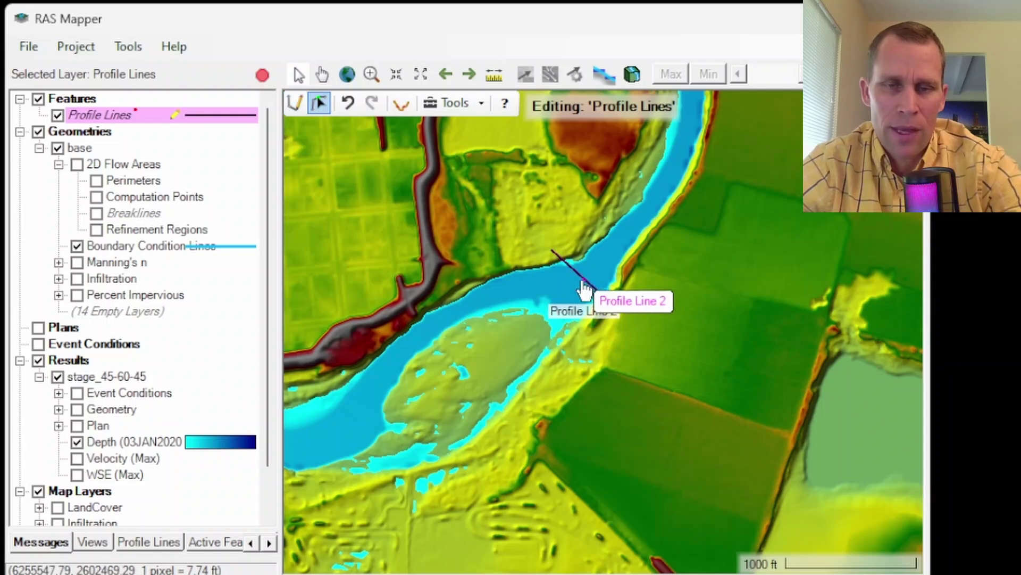
scroll(584, 290, up, 1)
click(587, 285)
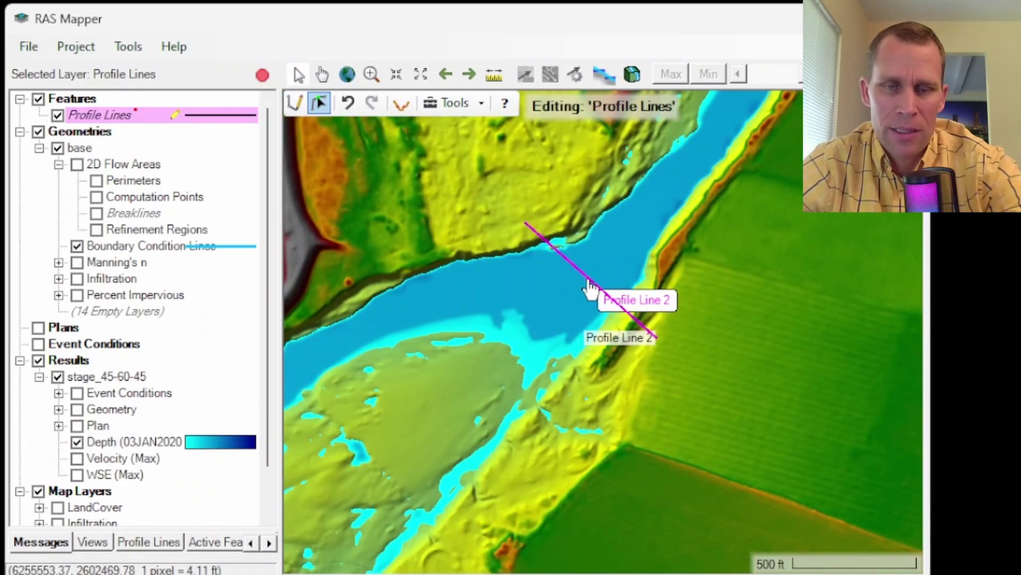
right_click(587, 287)
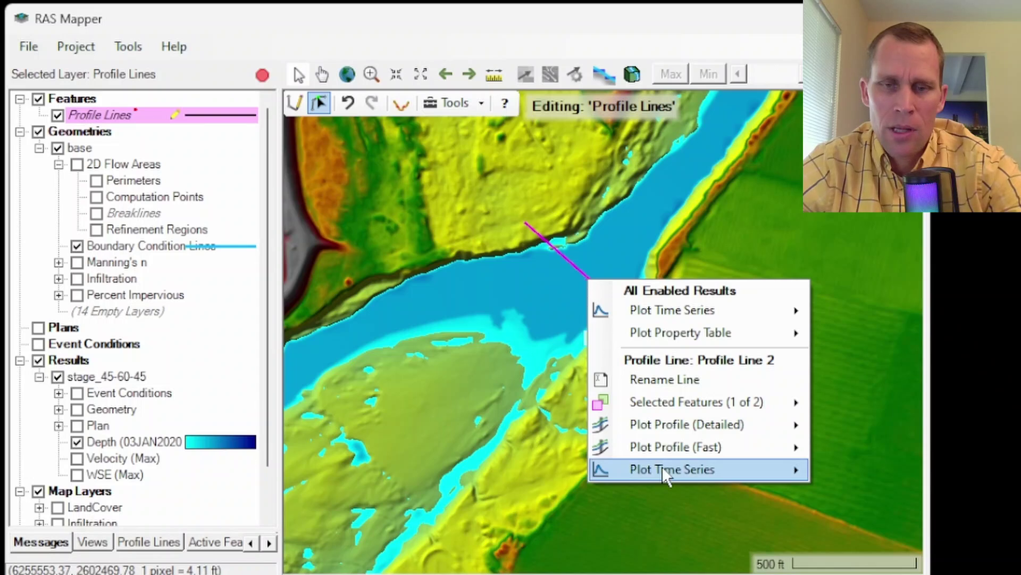
mouse_move(661, 470)
click(862, 470)
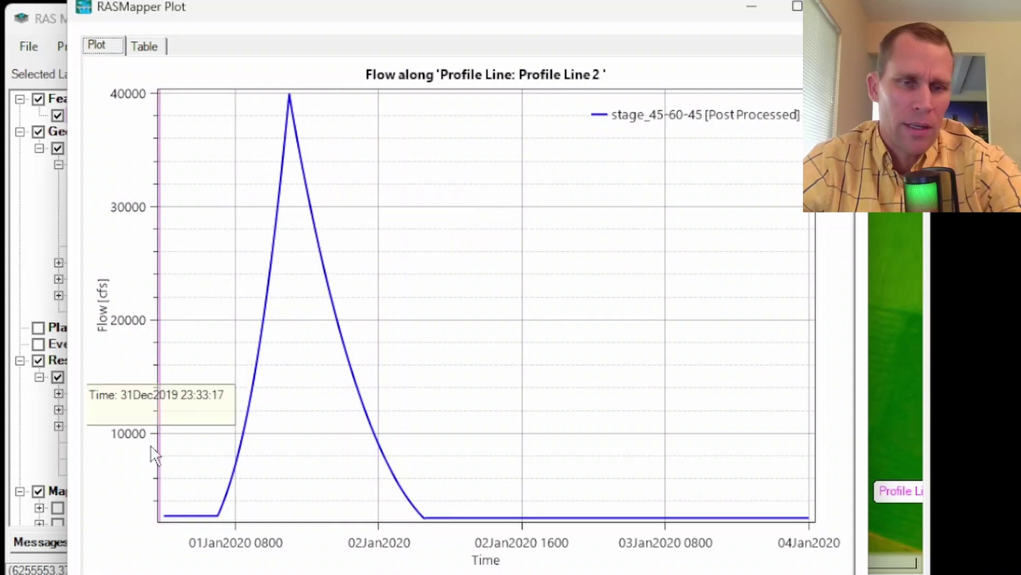
key(alt+F4)
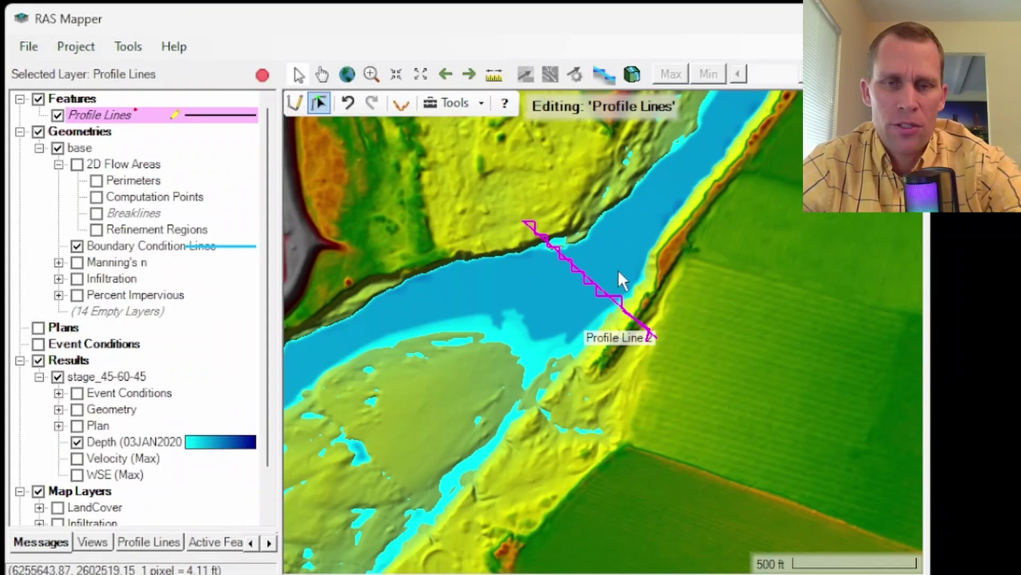
Display the maximum velocity and WSE results, and view the fast velocity profile along Profile Line 2, closing the plot when done
click(77, 458)
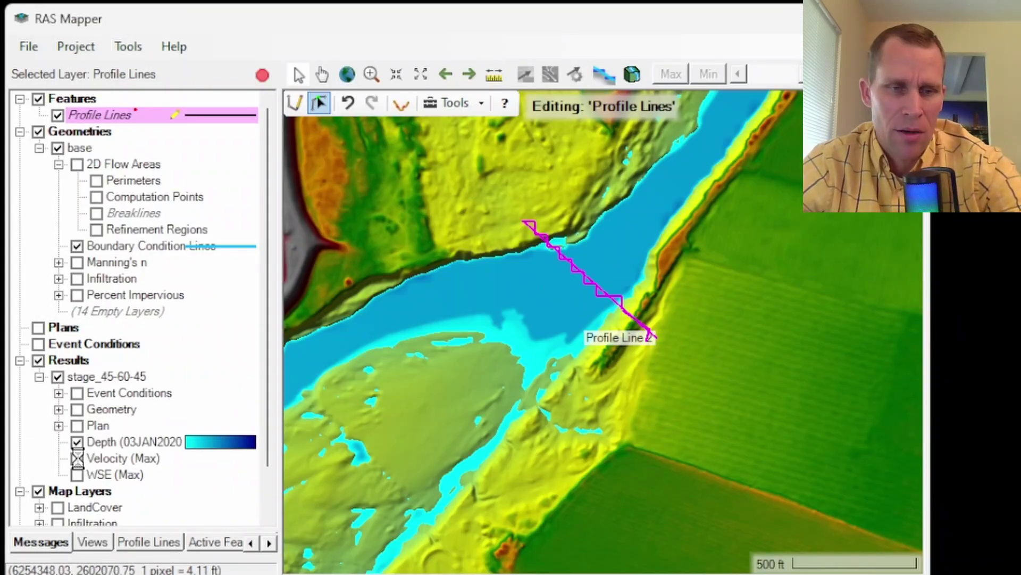
click(77, 474)
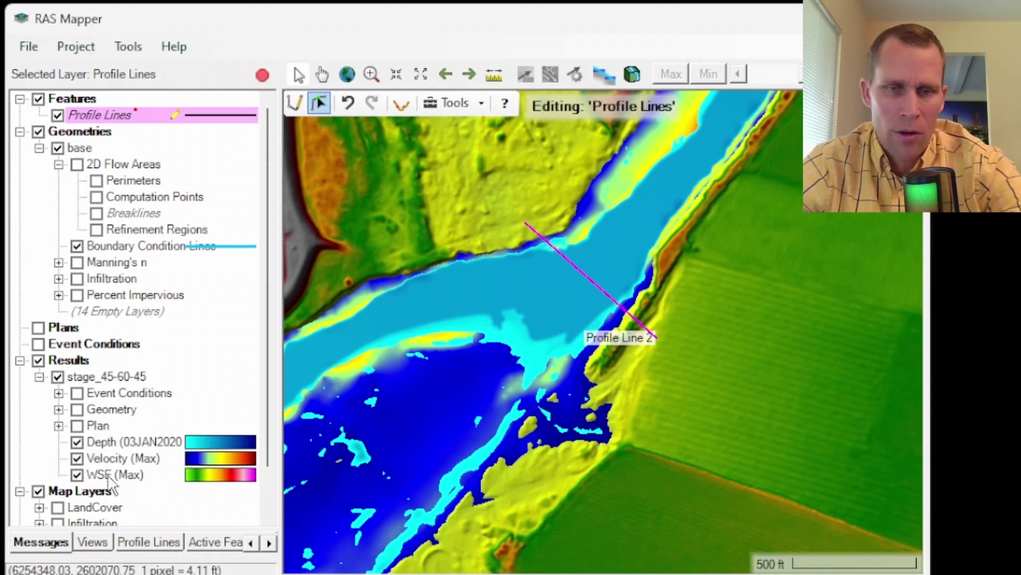
right_click(581, 277)
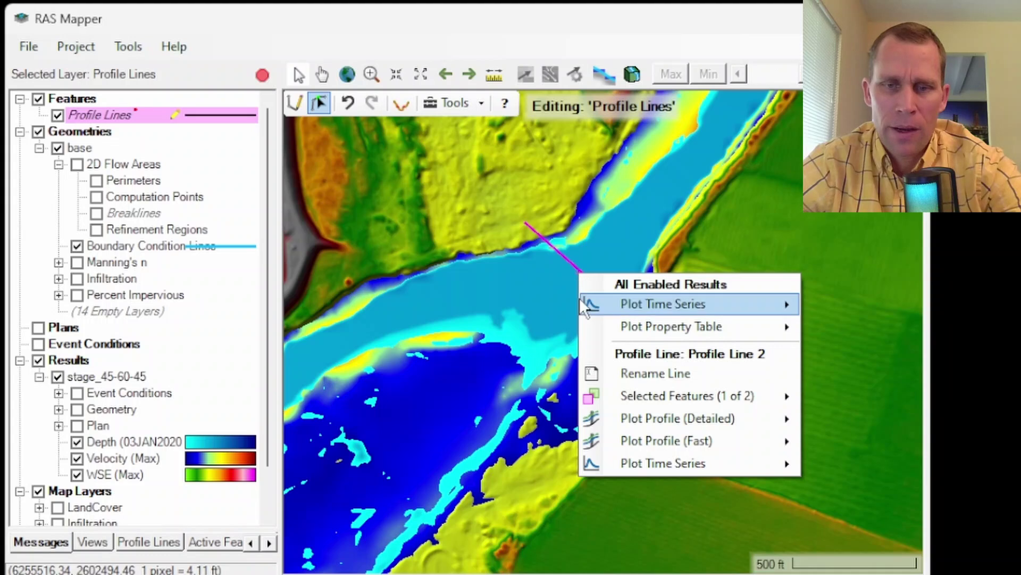
mouse_move(651, 440)
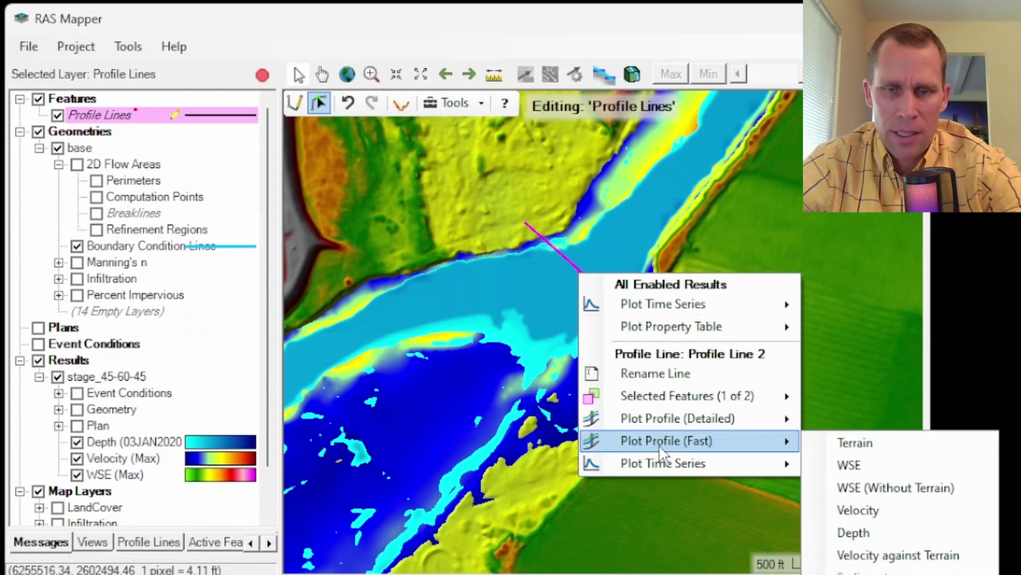
click(857, 510)
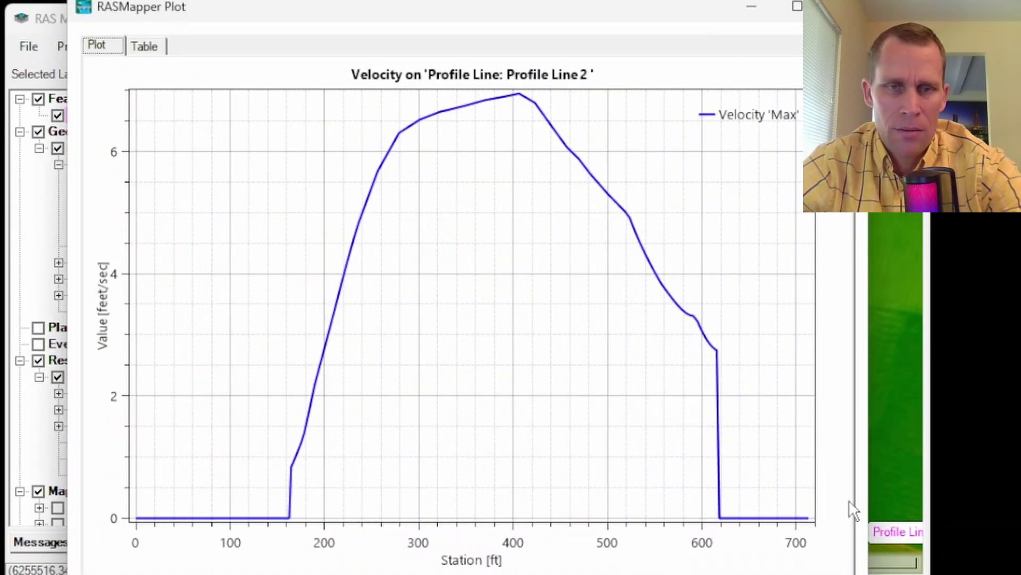
mouse_move(285, 512)
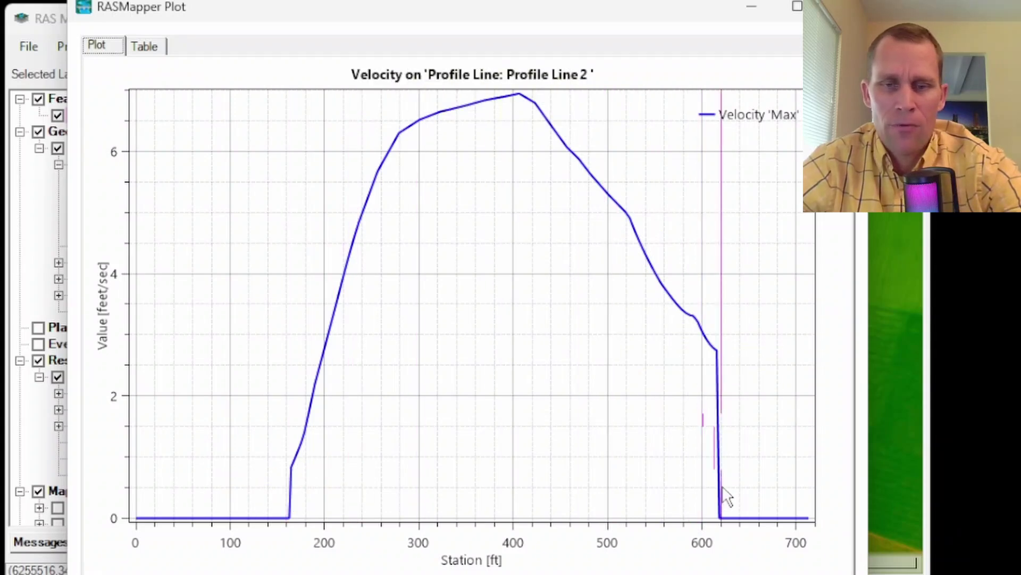
mouse_move(727, 506)
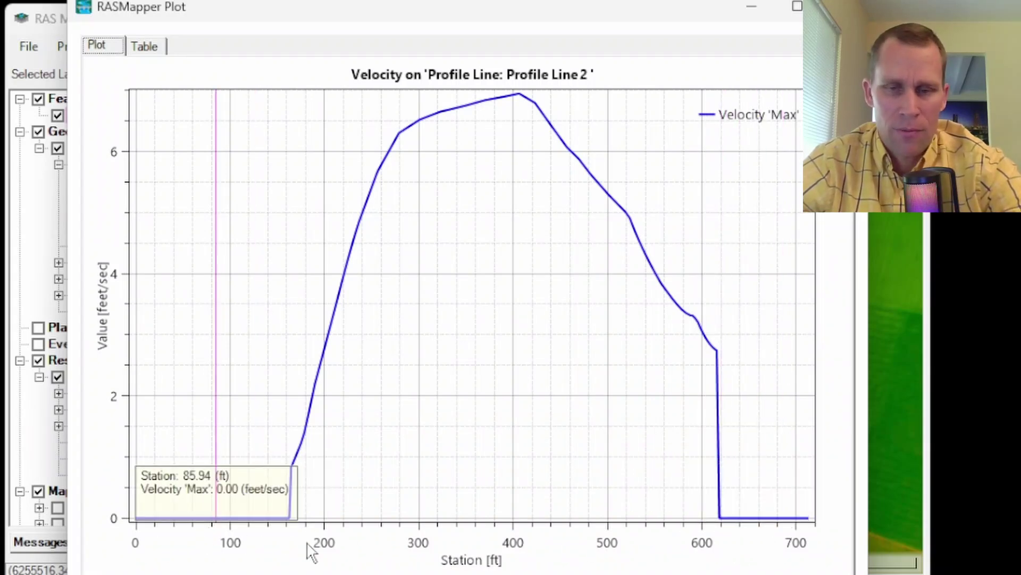
click(822, 6)
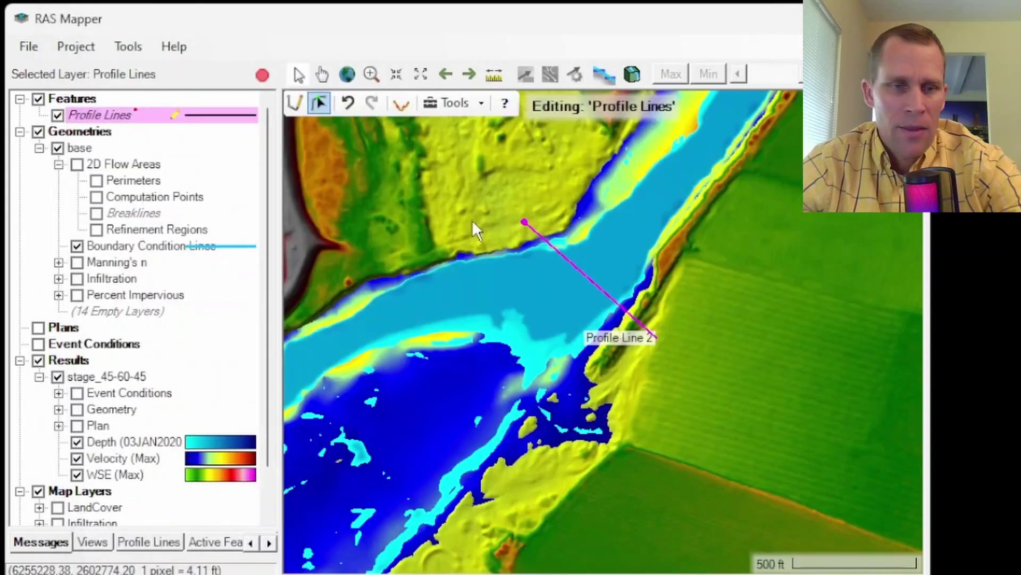
Turn on plot tick marks for Profile Line 2 and inspect its stationing from bank to bank
click(147, 542)
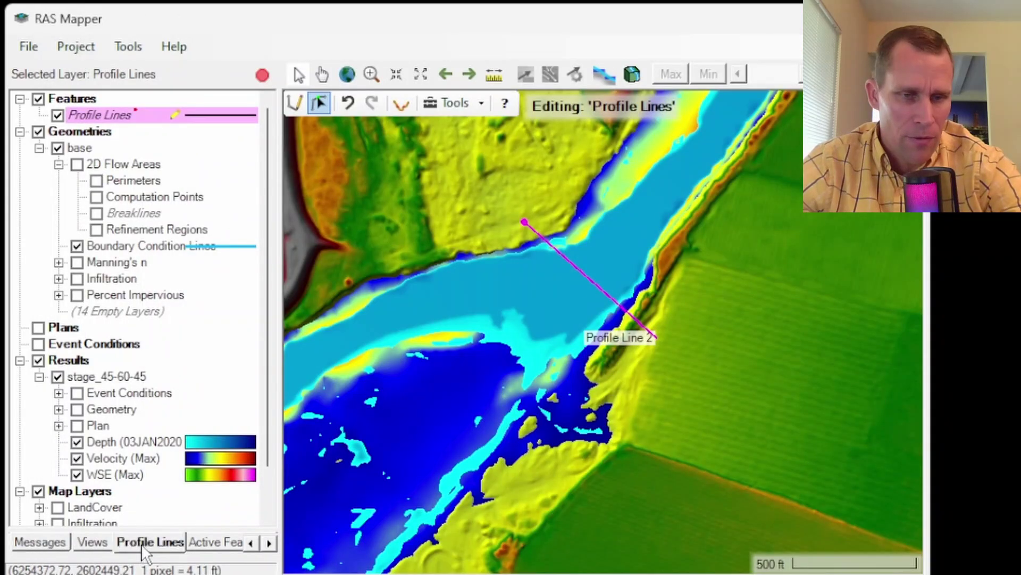
drag(151, 529, 150, 452)
click(53, 485)
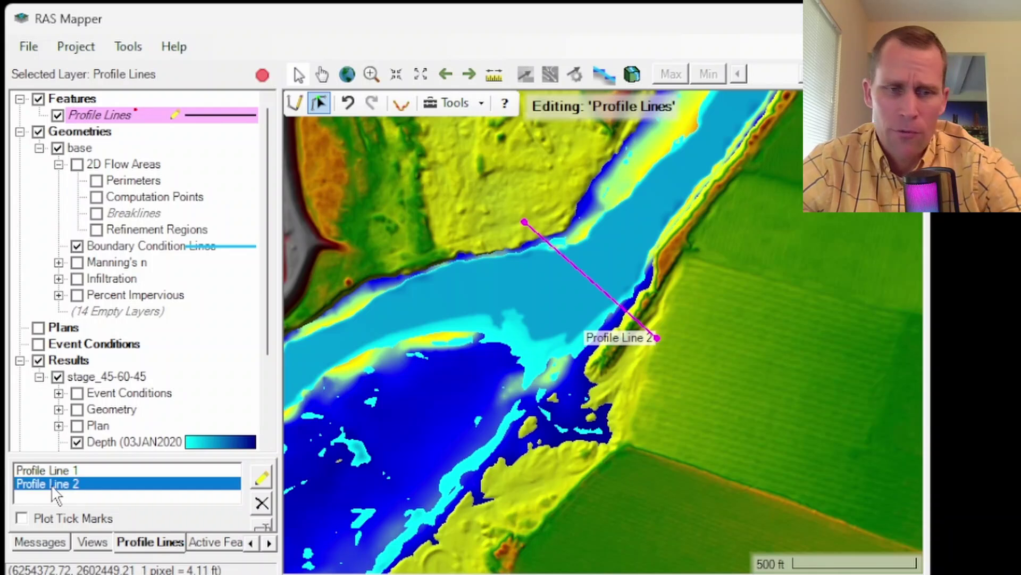
click(21, 518)
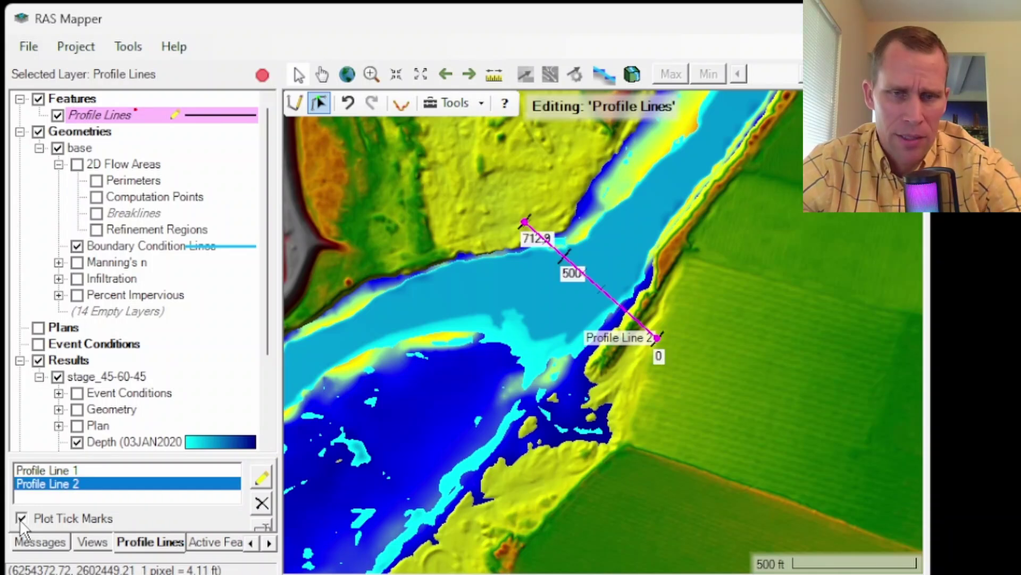
scroll(572, 273, up, 2)
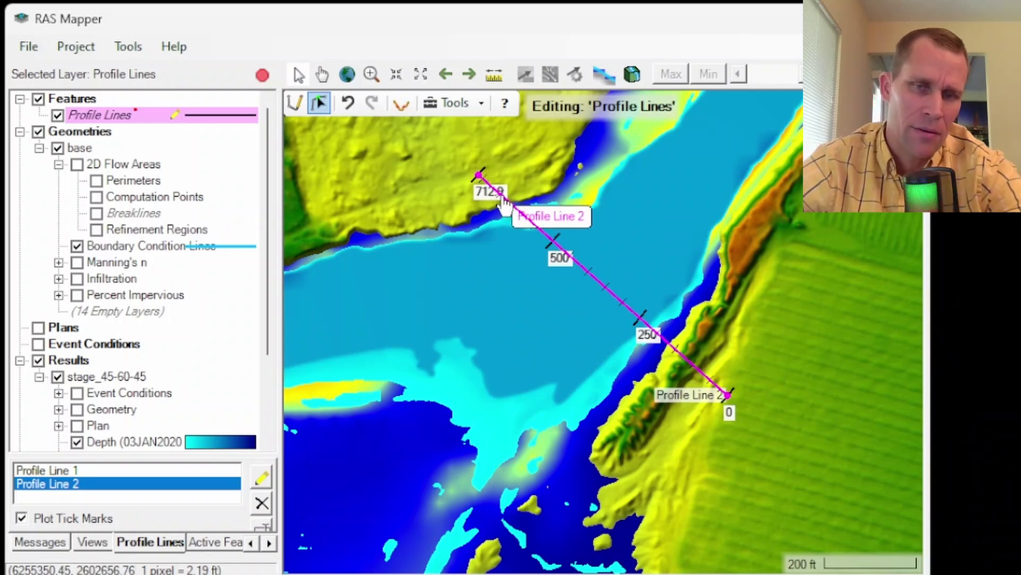
scroll(500, 202, up, 3)
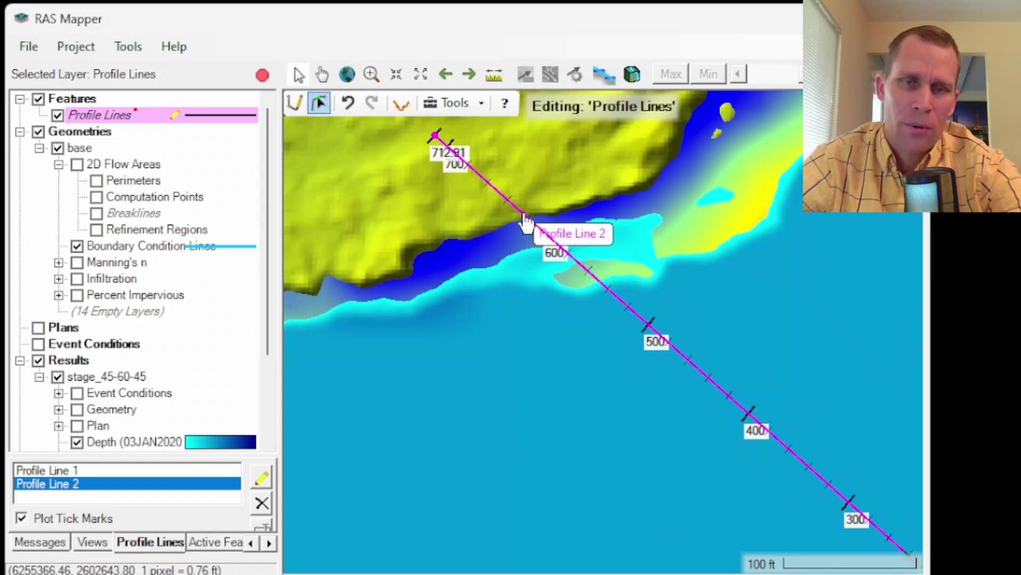
scroll(526, 205, down, 5)
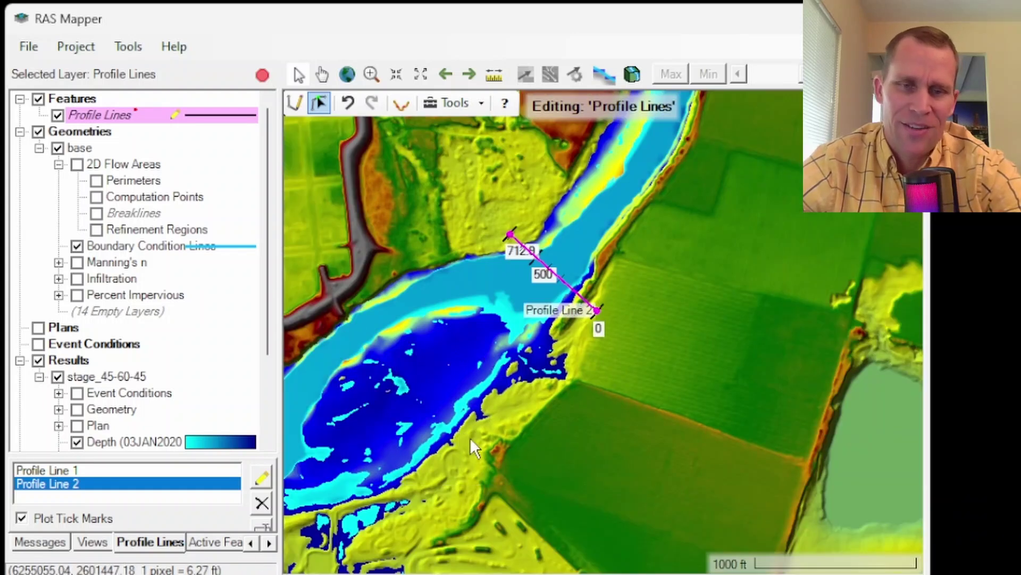
drag(455, 367, 625, 275)
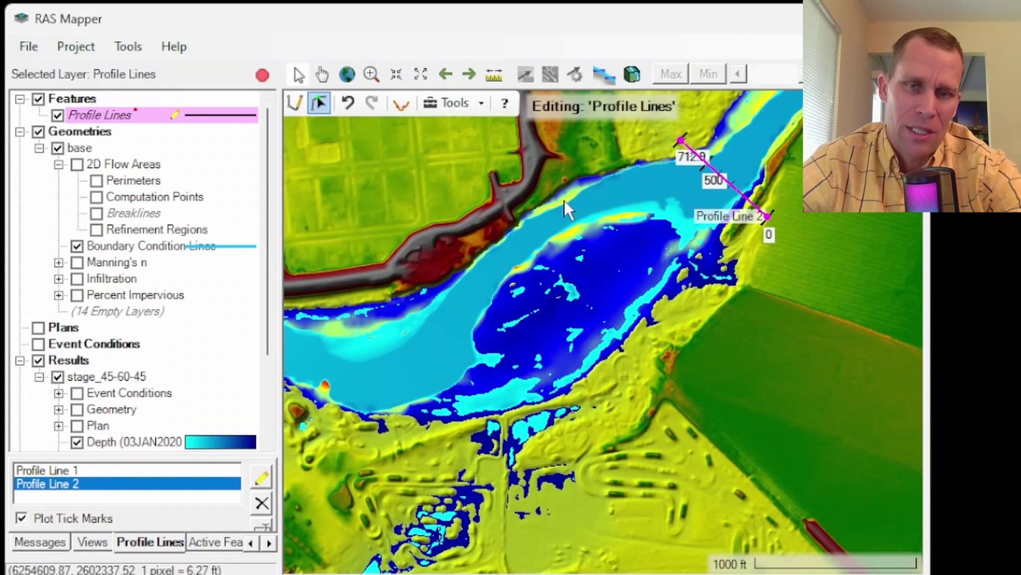